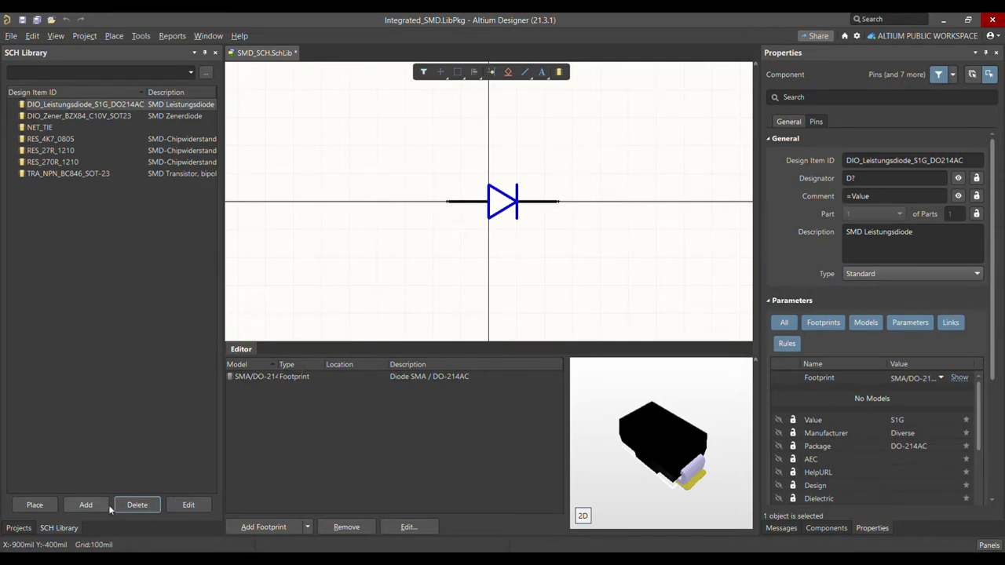
{"action": "left_click", "coordinate": [86, 505]}
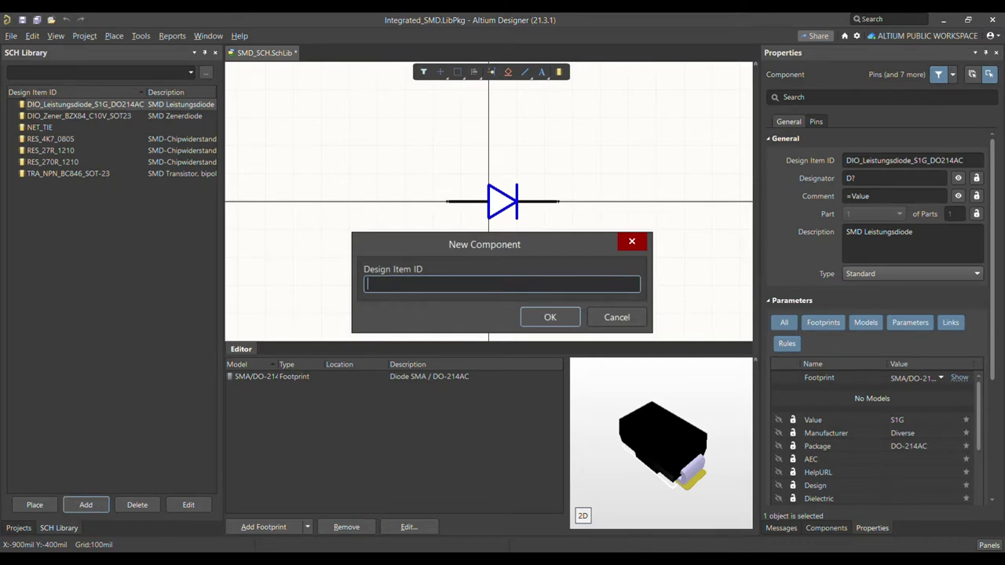
{"action": "key", "text": "ctrl+v"}
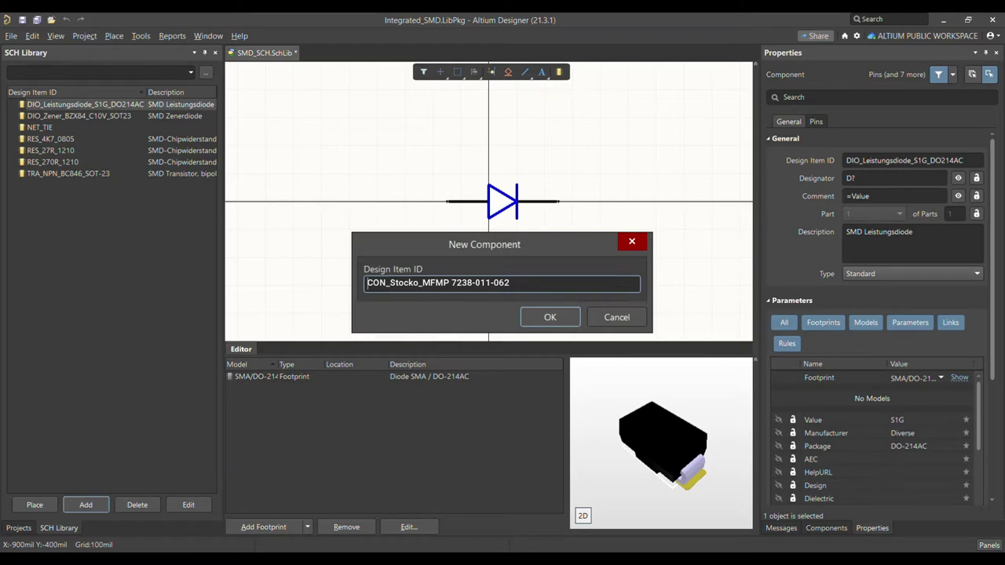
{"action": "left_click", "coordinate": [540, 316]}
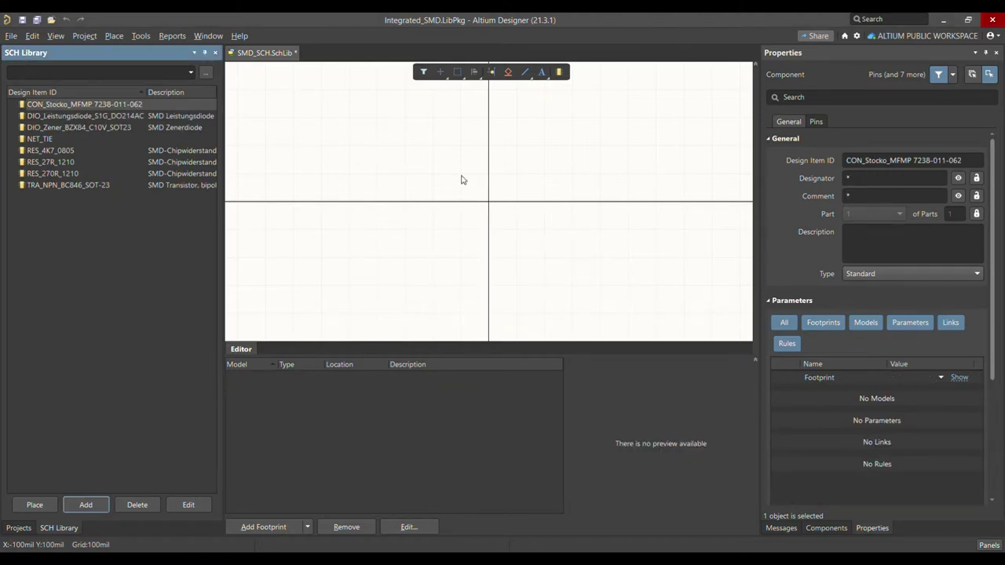
{"action": "left_click", "coordinate": [64, 108]}
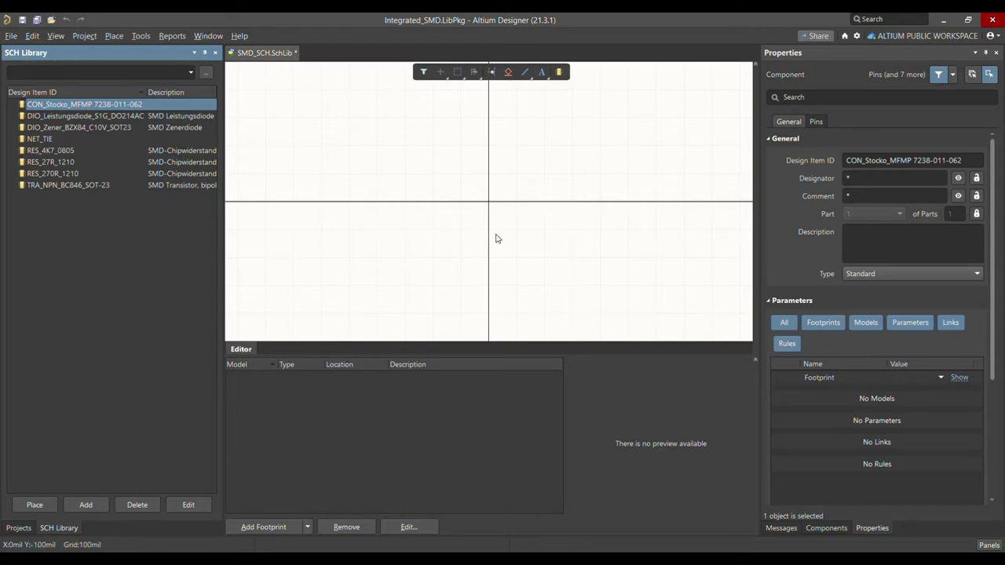
Add a parameter to the CON_Stocko component and name it Value.
{"action": "scroll", "coordinate": [970, 393], "scroll_direction": "down", "scroll_amount": 3}
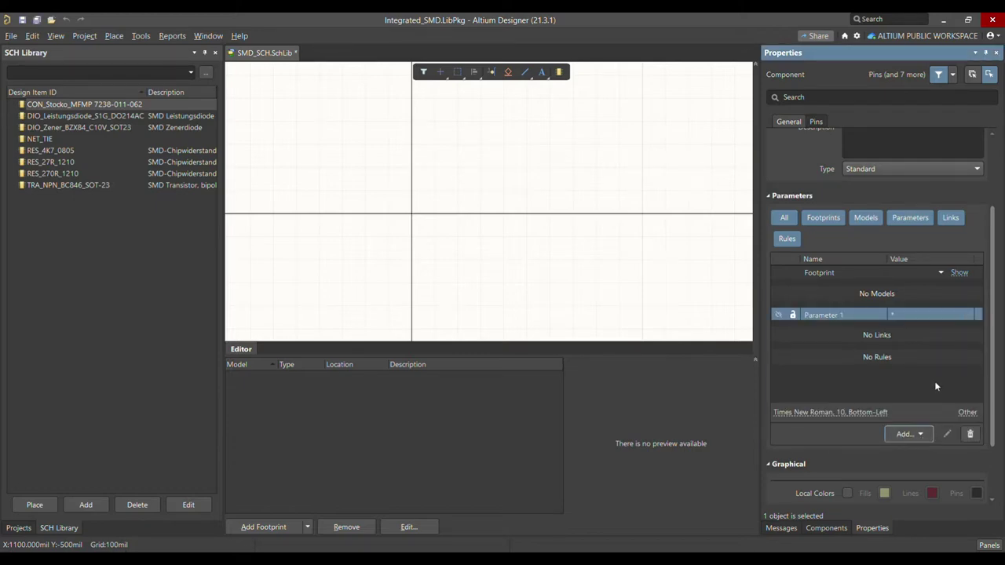
{"action": "left_click", "coordinate": [858, 321]}
{"action": "type", "text": "vALUE"}
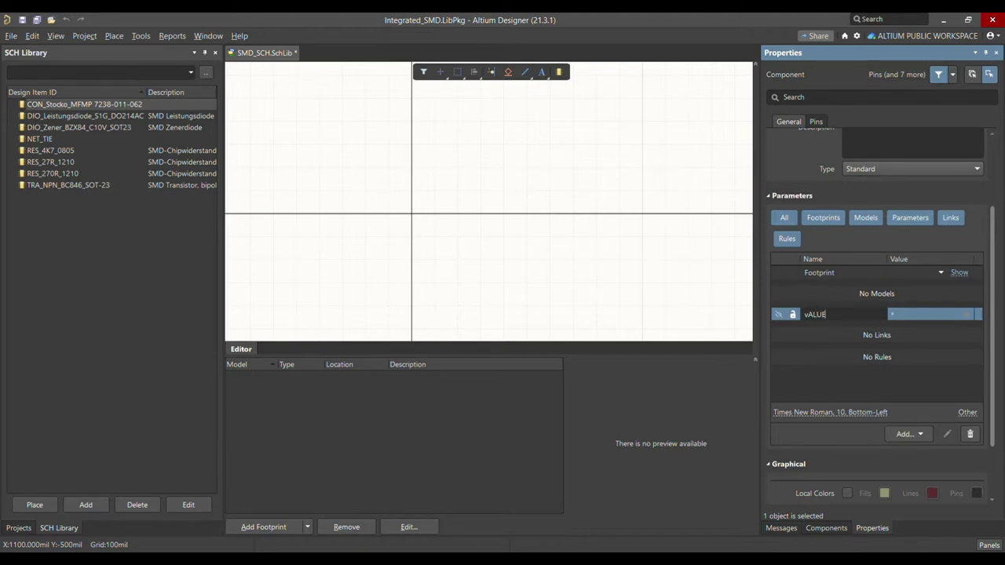
{"action": "key", "text": "Return"}
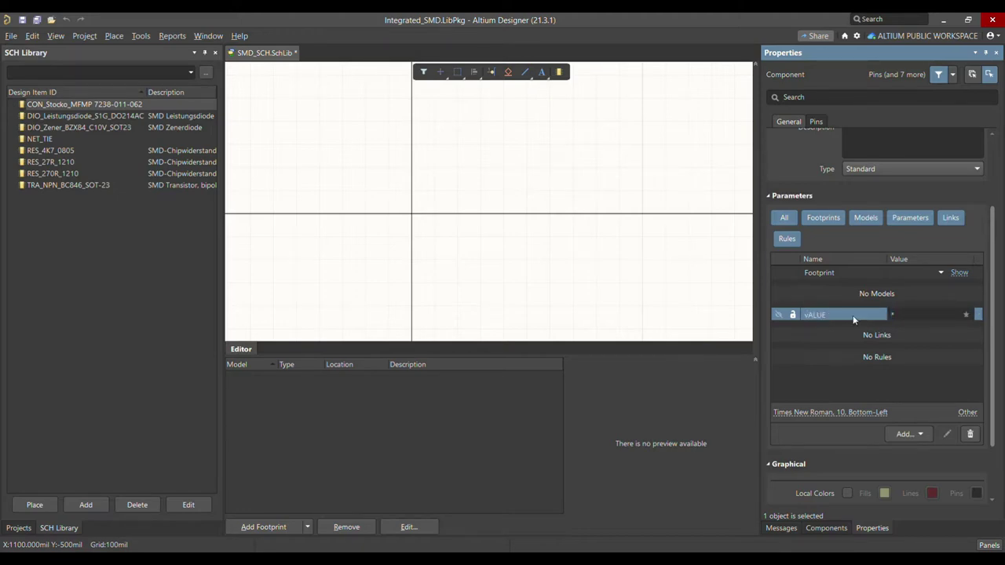
{"action": "left_click", "coordinate": [854, 320]}
{"action": "key", "text": "BackSpace"}
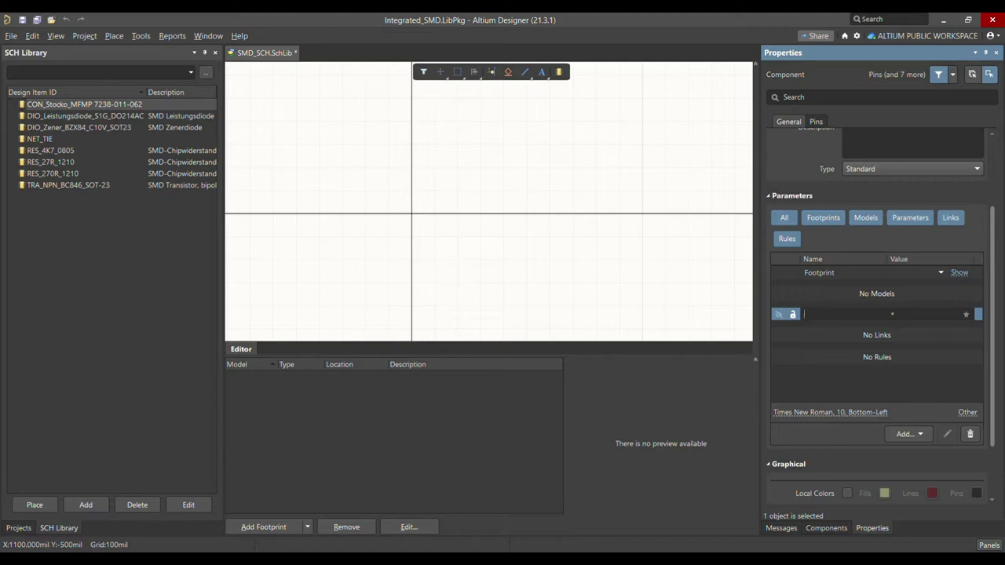
{"action": "type", "text": "Value"}
{"action": "left_click", "coordinate": [906, 315]}
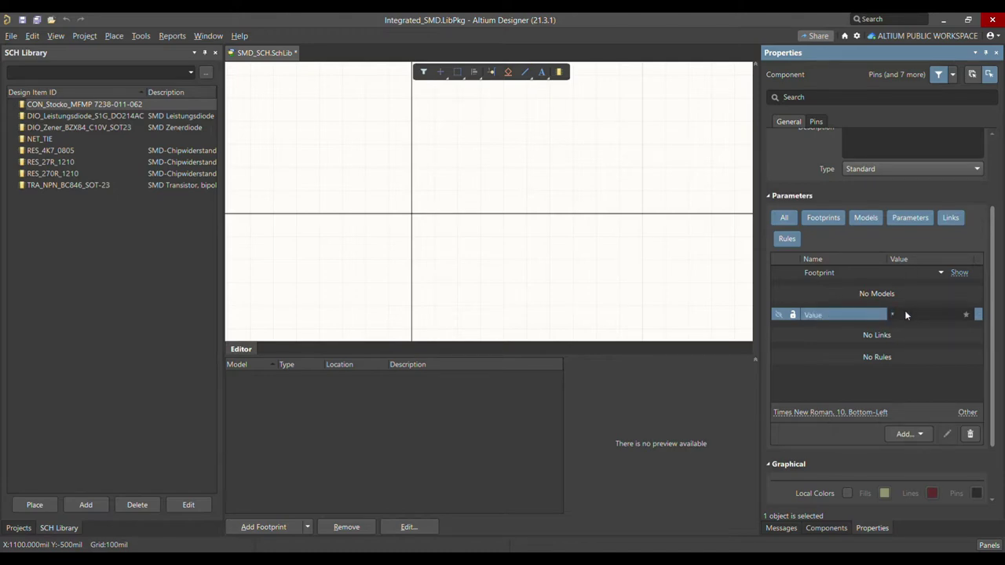
{"action": "key", "text": "ctrl+v"}
{"action": "key", "text": "Home"}
{"action": "key", "text": "Delete"}
{"action": "key", "text": "Delete"}
{"action": "key", "text": "Delete"}
{"action": "key", "text": "Delete"}
{"action": "key", "text": "Delete"}
{"action": "key", "text": "Delete"}
{"action": "key", "text": "Delete"}
{"action": "key", "text": "Delete"}
{"action": "key", "text": "Delete"}
{"action": "key", "text": "Delete"}
{"action": "key", "text": "Delete"}
{"action": "left_click", "coordinate": [938, 336]}
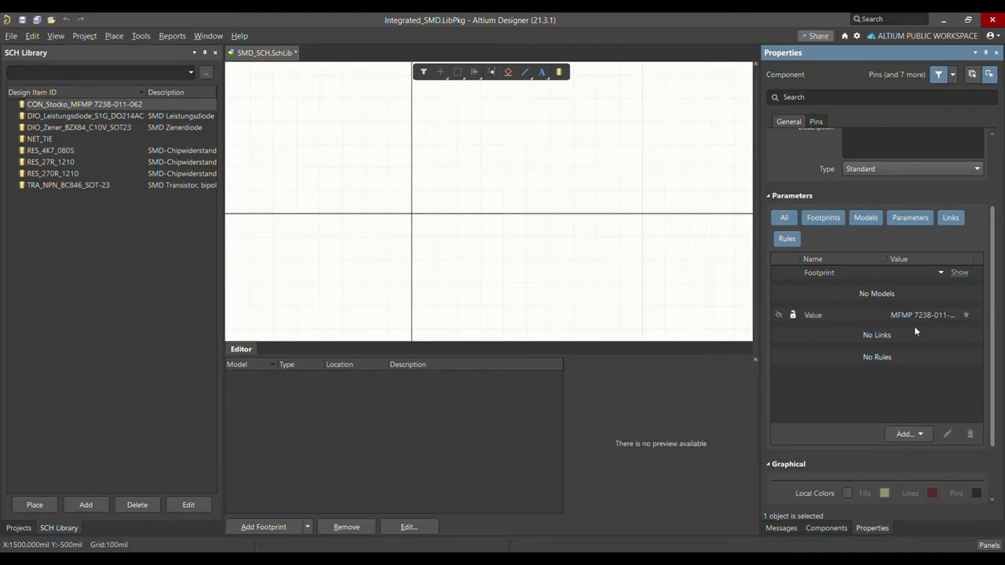
{"action": "key", "text": "ctrl+s"}
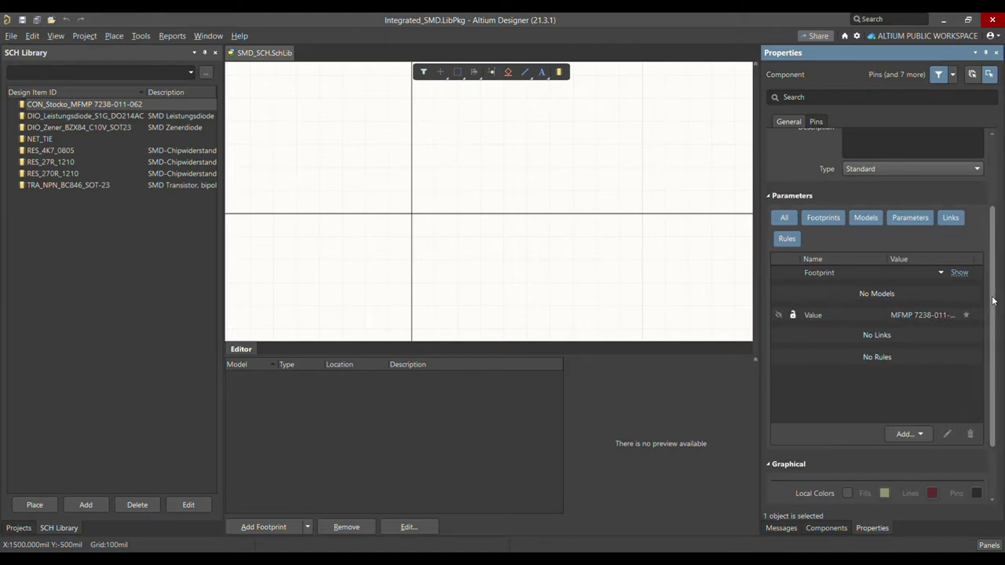
Set the component's designator to CON.
{"action": "scroll", "coordinate": [992, 306], "scroll_direction": "up", "scroll_amount": 3}
{"action": "left_click", "coordinate": [872, 179]}
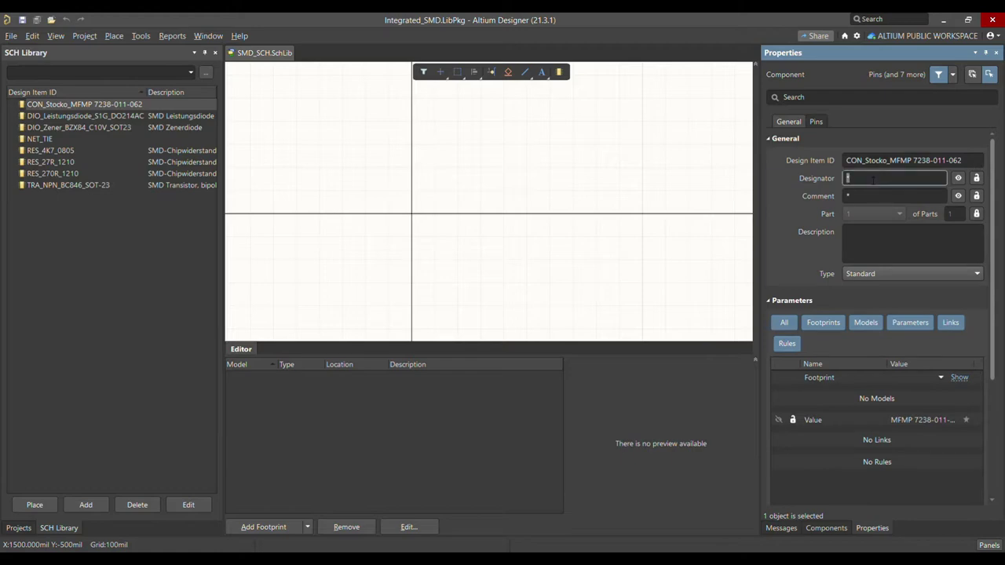
{"action": "type", "text": "St"}
{"action": "key", "text": "BackSpace"}
{"action": "key", "text": "BackSpace"}
{"action": "type", "text": "CON"}
{"action": "key", "text": "Return"}
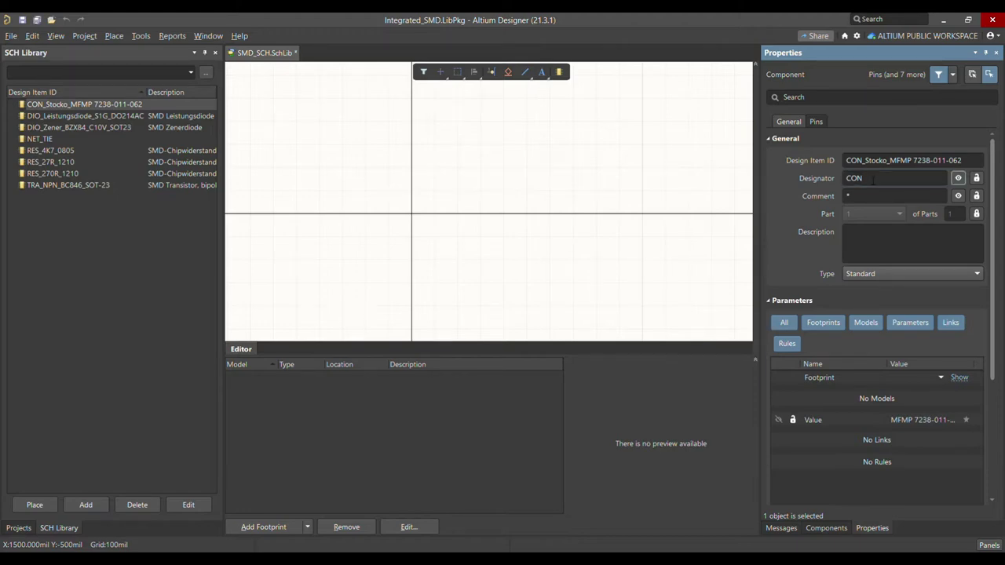
Set the component's comment to "= Value" and save the schematic library.
{"action": "left_click", "coordinate": [874, 196]}
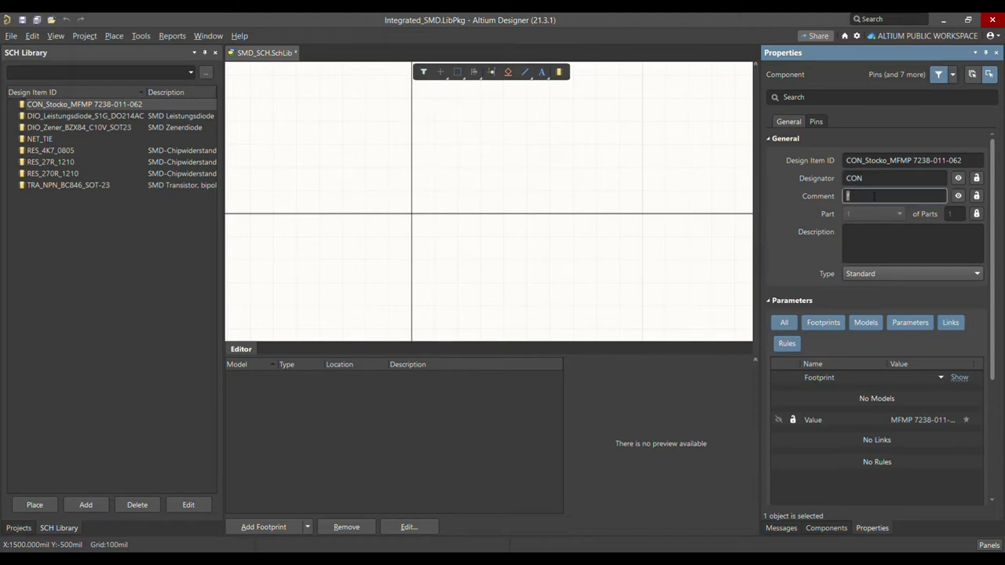
{"action": "type", "text": "= Value"}
{"action": "key", "text": "Return"}
{"action": "key", "text": "Tab"}
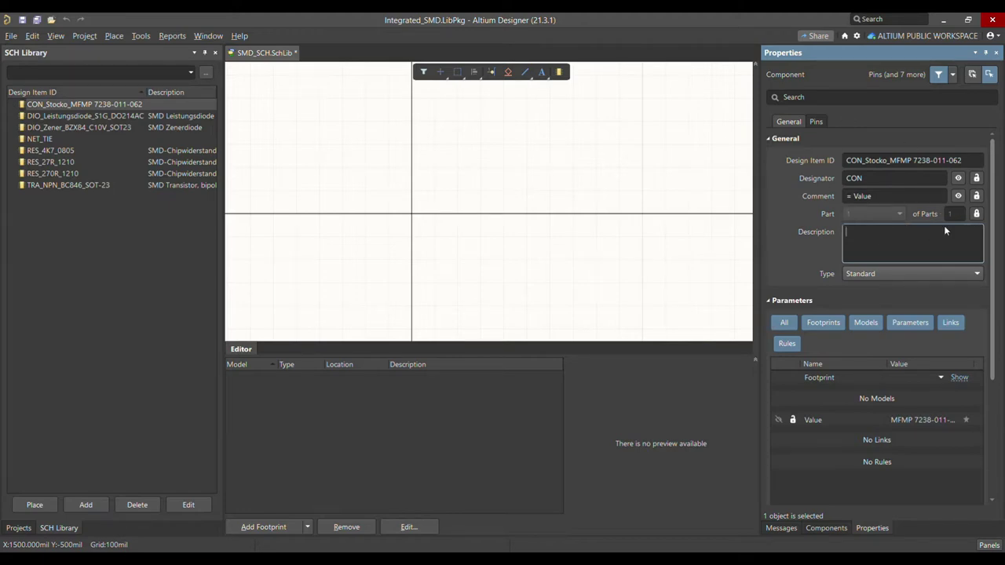
{"action": "left_click", "coordinate": [385, 167]}
{"action": "key", "text": "ctrl+s"}
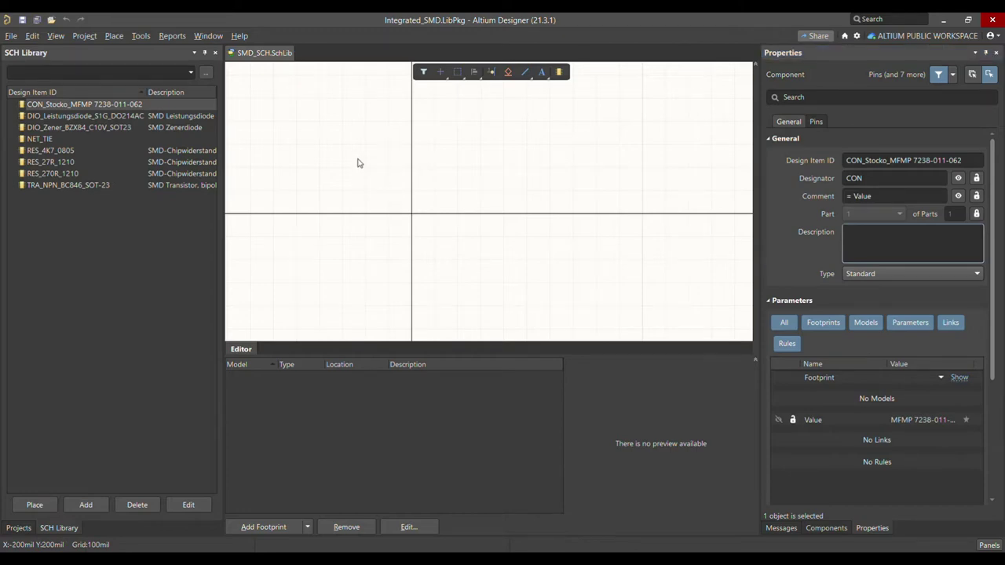
Place one pin rotated to 270 degrees at X 0 mil, Y 300 mil, so that it extends down to the origin.
{"action": "left_click", "coordinate": [114, 36]}
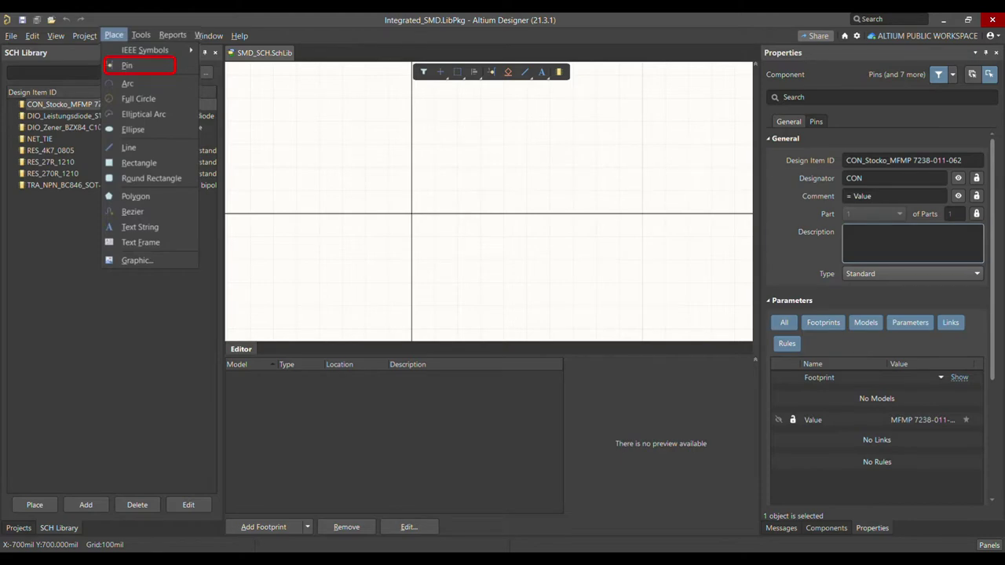
{"action": "left_click", "coordinate": [126, 65]}
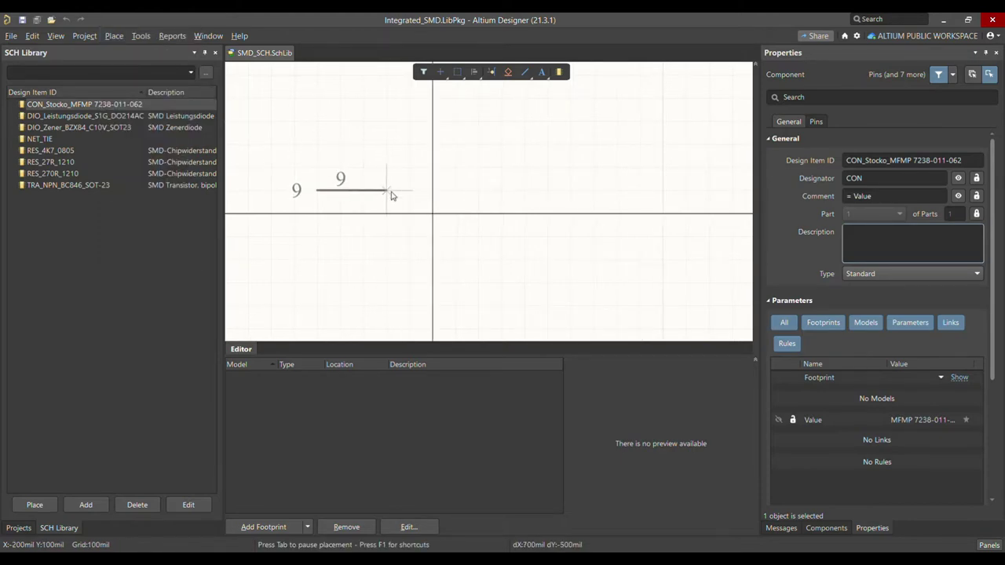
{"action": "key", "text": "space"}
{"action": "key", "text": "space"}
{"action": "key", "text": "space"}
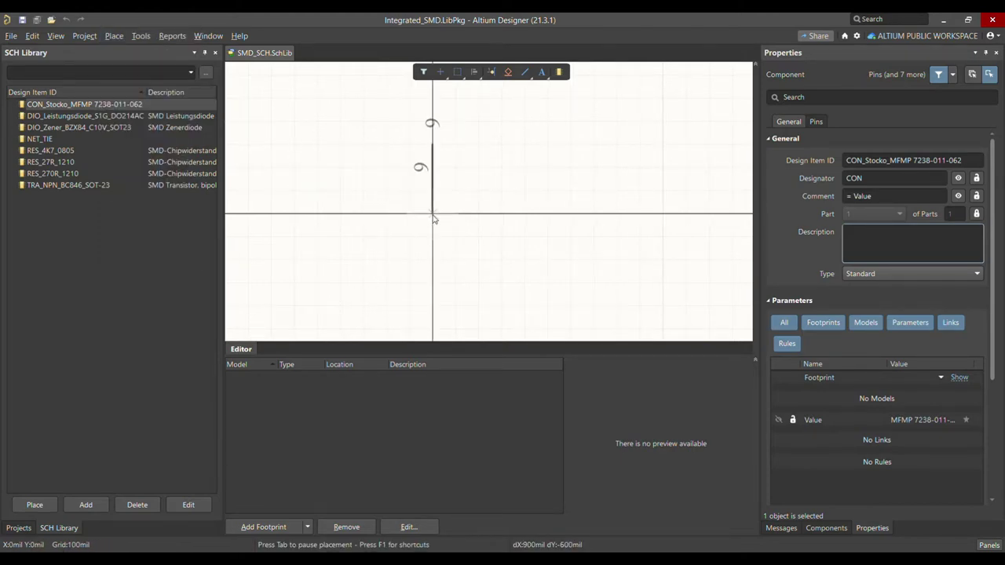
{"action": "left_click", "coordinate": [433, 212]}
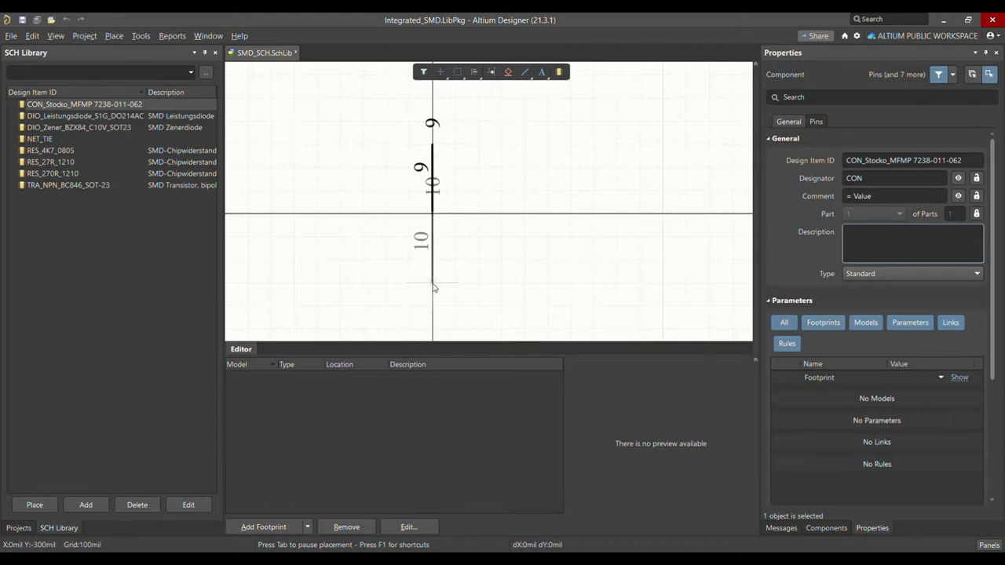
{"action": "key", "text": "Escape"}
Set both the designator and the name of the placed pin to 1.
{"action": "left_click", "coordinate": [436, 193]}
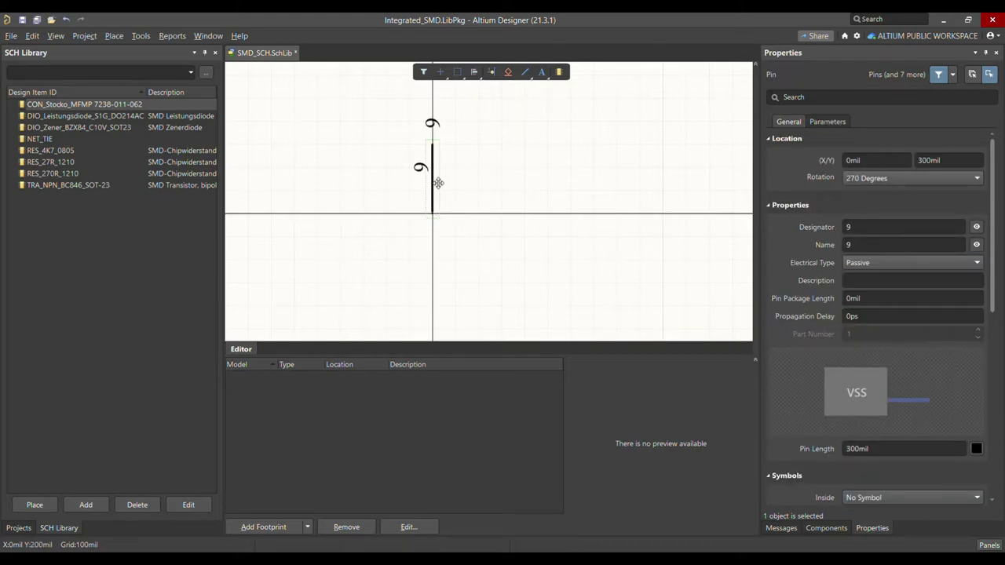
{"action": "left_click", "coordinate": [864, 227]}
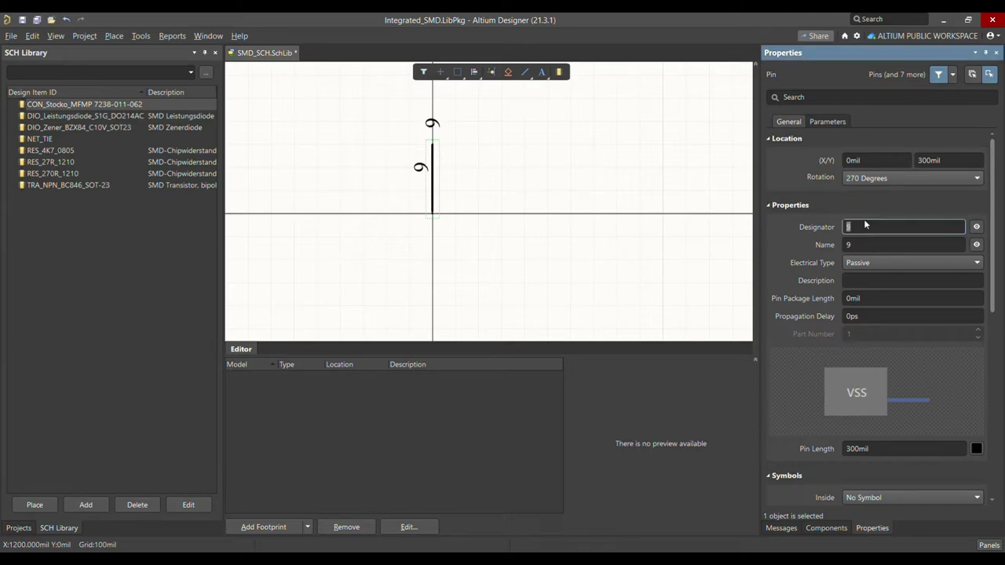
{"action": "type", "text": "1"}
{"action": "left_click", "coordinate": [867, 245]}
{"action": "type", "text": "1"}
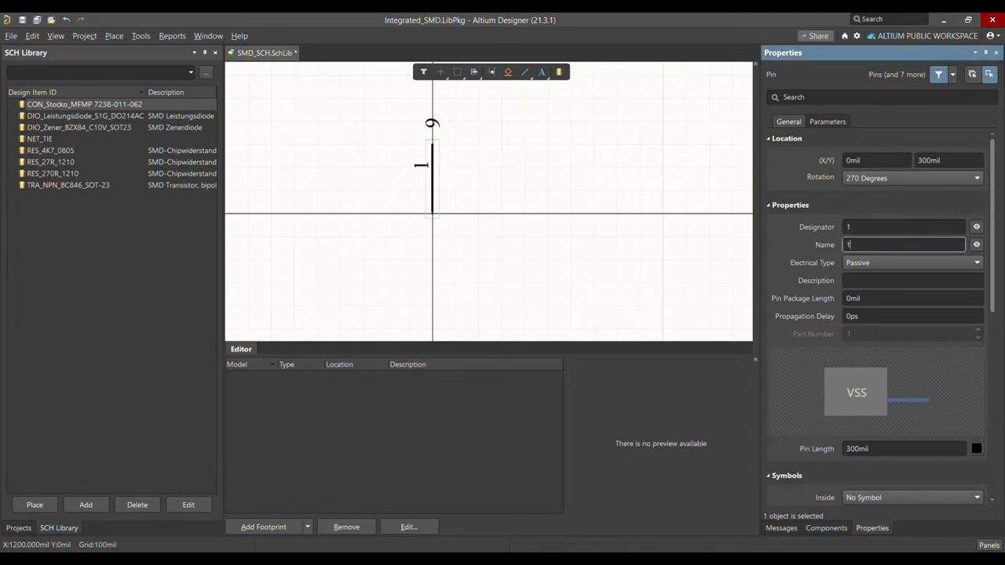
Set the pin's length to 100 mil.
{"action": "scroll", "coordinate": [887, 314], "scroll_direction": "down", "scroll_amount": 3}
{"action": "left_click", "coordinate": [901, 357]}
{"action": "left_click", "coordinate": [900, 361]}
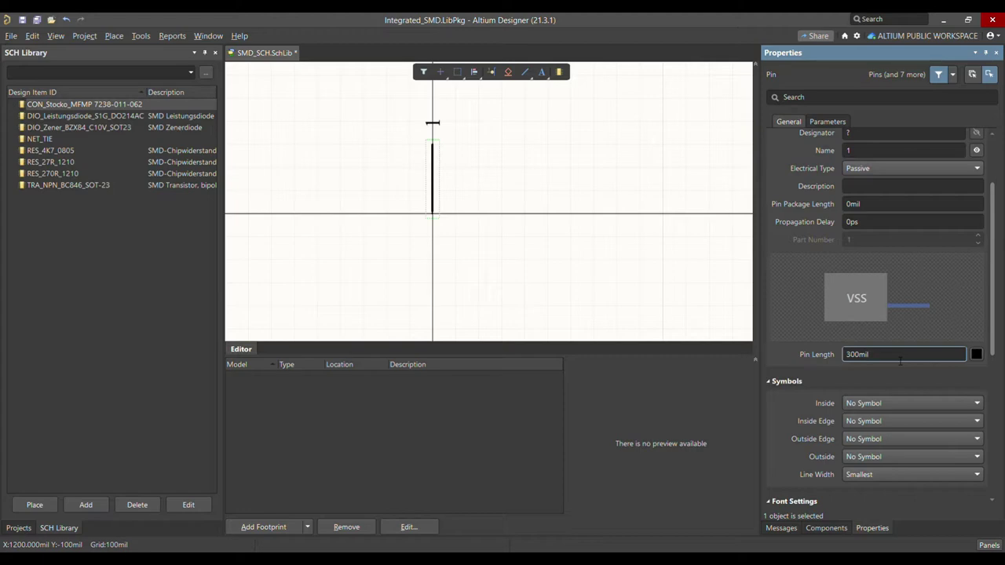
{"action": "key", "text": "Left"}
{"action": "key", "text": "Left"}
{"action": "key", "text": "Left"}
{"action": "key", "text": "Left"}
{"action": "key", "text": "BackSpace"}
{"action": "type", "text": "1"}
{"action": "key", "text": "Return"}
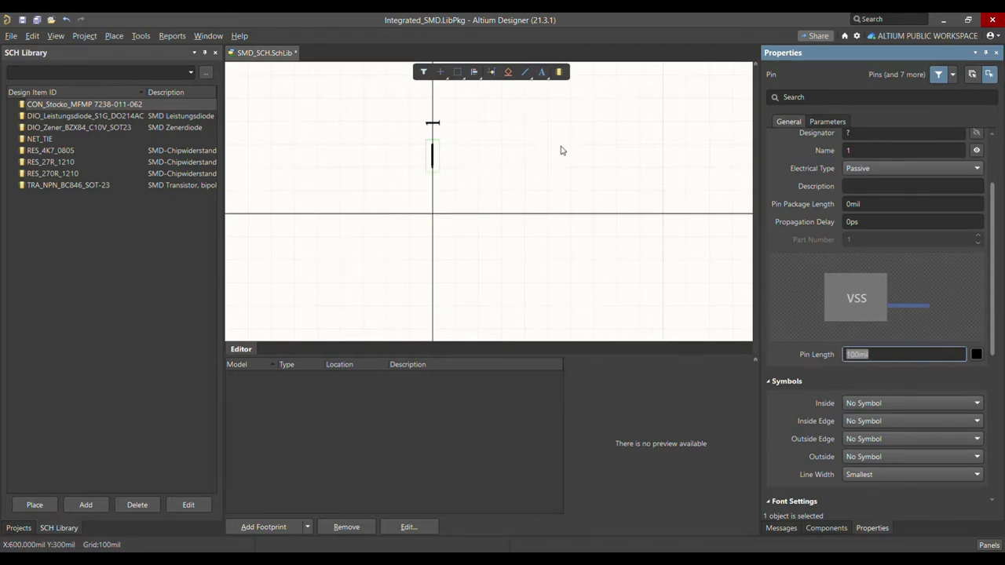
Move the shortened pin to the origin and rotate it to 90 degrees so that it points upward.
{"action": "left_click", "coordinate": [454, 165]}
{"action": "scroll", "coordinate": [454, 161], "scroll_direction": "up", "scroll_amount": 1, "text": "ctrl"}
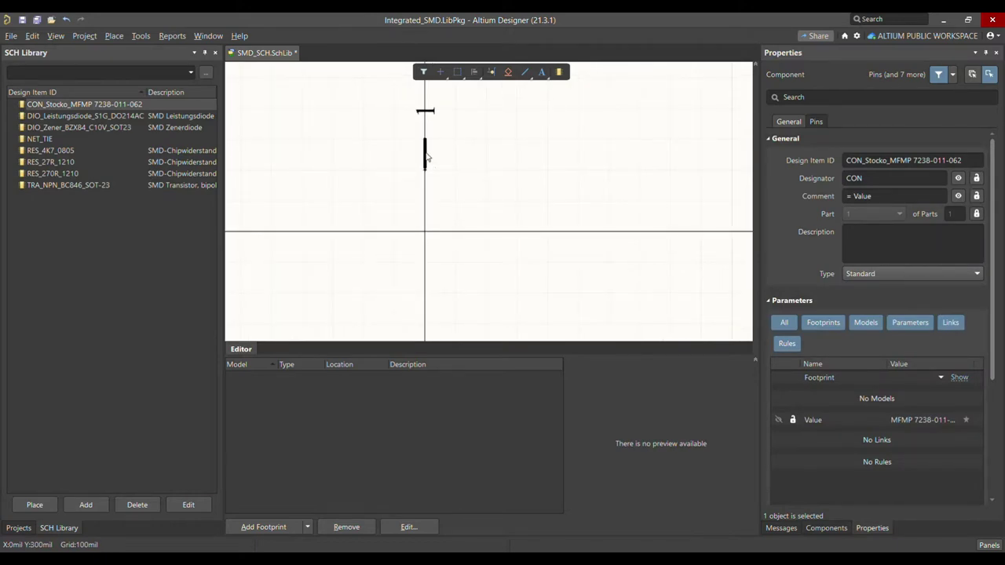
{"action": "left_click_drag", "start_coordinate": [431, 164], "coordinate": [425, 253]}
{"action": "key", "text": "space"}
{"action": "key", "text": "space"}
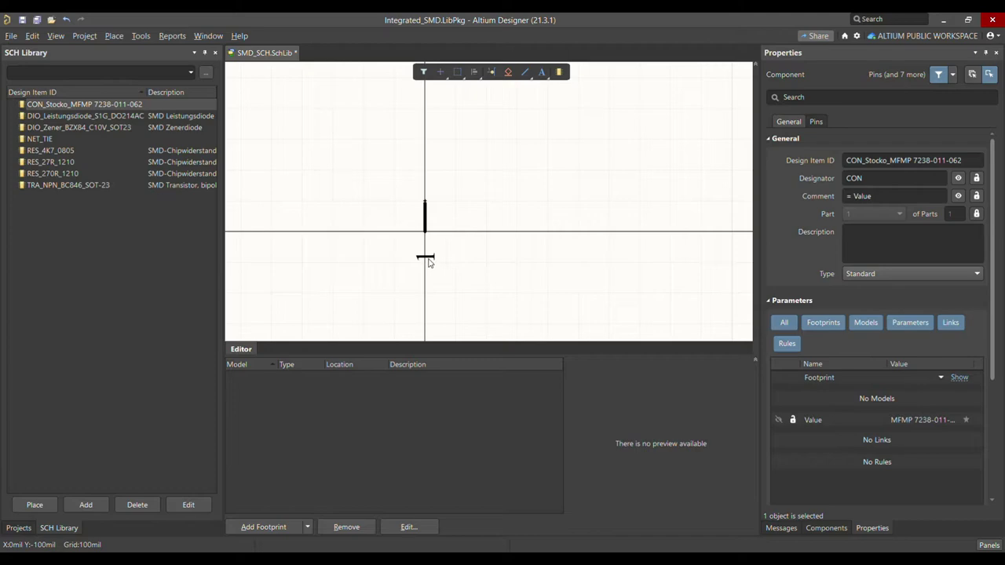
Set the pin's designator to 1 and hide the designator on the symbol.
{"action": "left_click", "coordinate": [424, 213]}
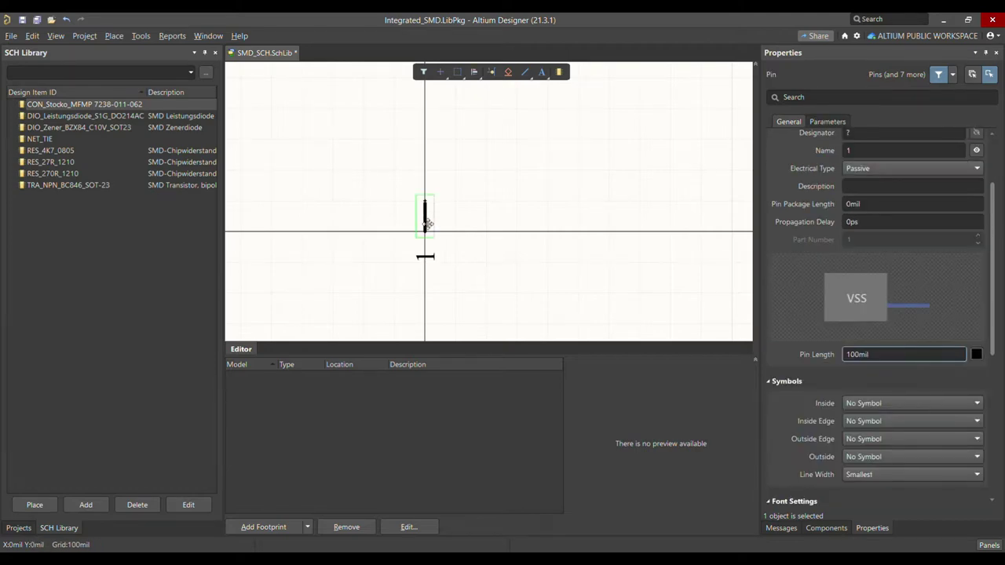
{"action": "scroll", "coordinate": [928, 253], "scroll_direction": "up", "scroll_amount": 3}
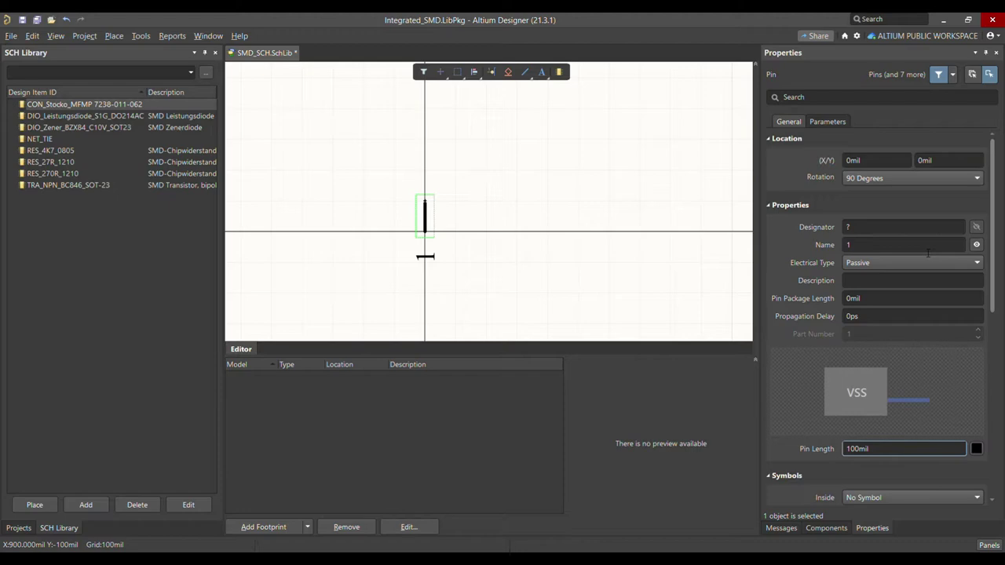
{"action": "left_click", "coordinate": [977, 227]}
{"action": "left_click", "coordinate": [875, 227]}
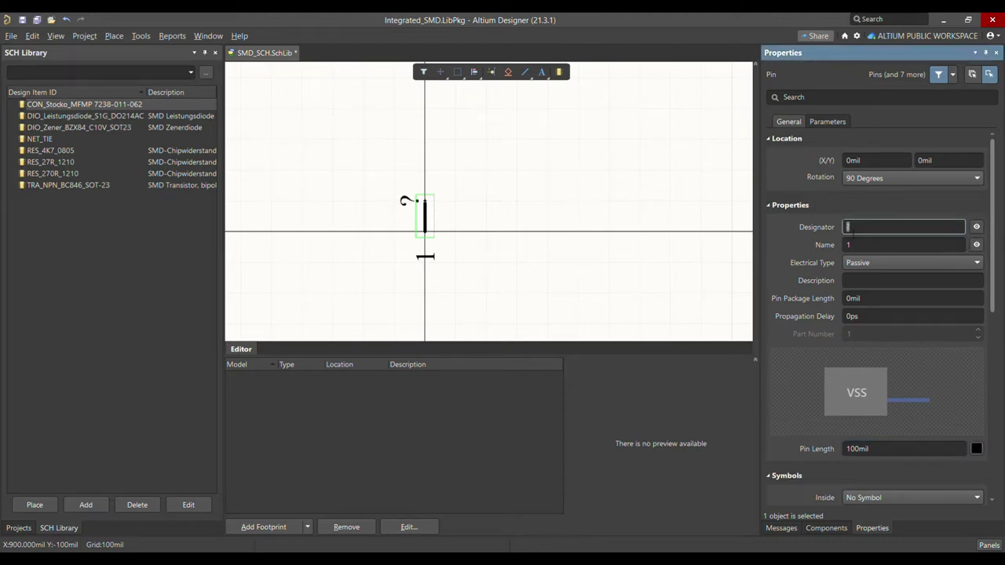
{"action": "type", "text": "1"}
{"action": "key", "text": "BackSpace"}
{"action": "key", "text": "BackSpace"}
{"action": "type", "text": "1"}
{"action": "key", "text": "Tab"}
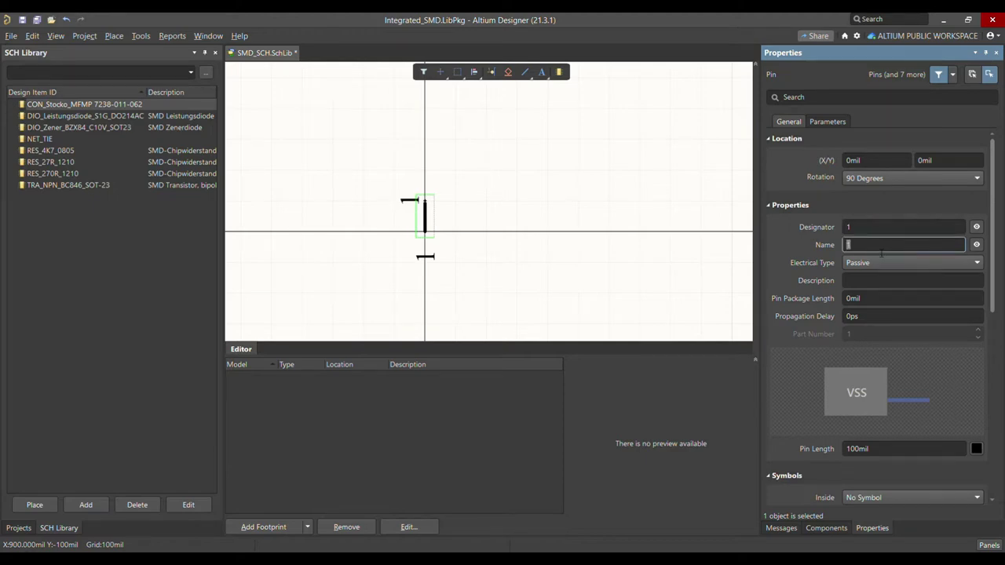
{"action": "left_click", "coordinate": [976, 226]}
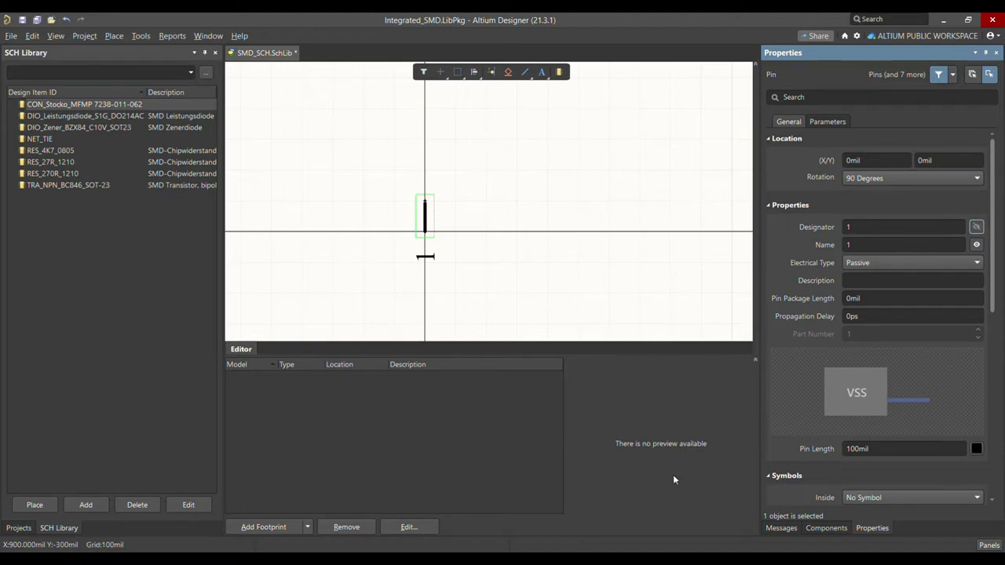
{"action": "left_click", "coordinate": [463, 238]}
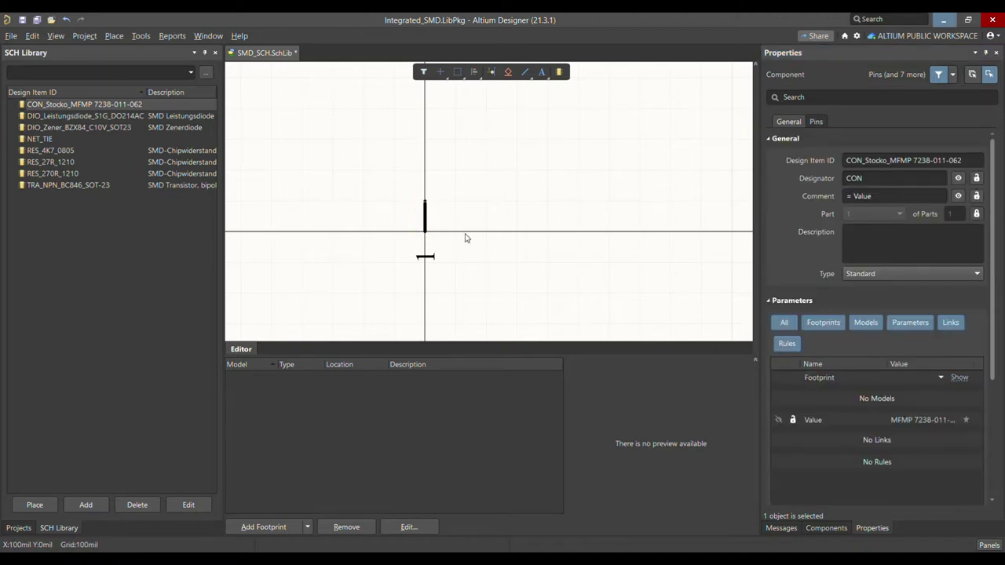
Draw an ellipse centred on the origin with an X radius of 200 mil and a Y radius of 100 mil.
{"action": "scroll", "coordinate": [461, 259], "scroll_direction": "up", "scroll_amount": 1}
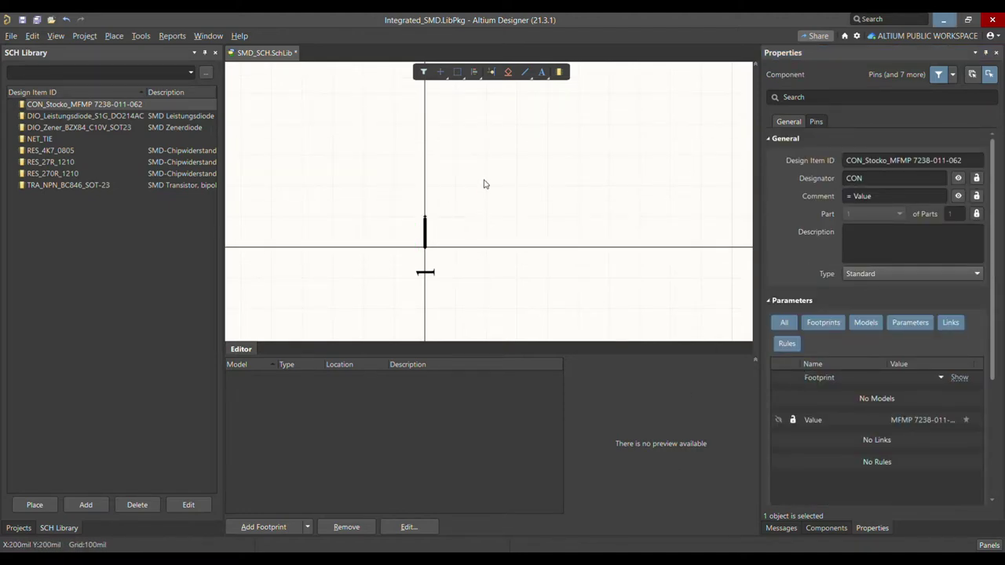
{"action": "left_click", "coordinate": [114, 36]}
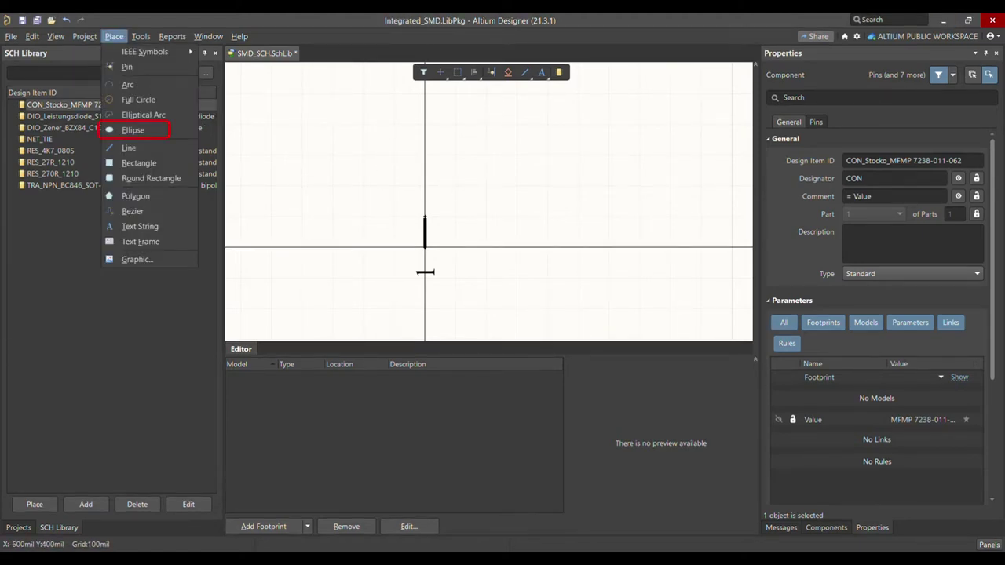
{"action": "left_click", "coordinate": [133, 129]}
{"action": "left_click", "coordinate": [425, 247]}
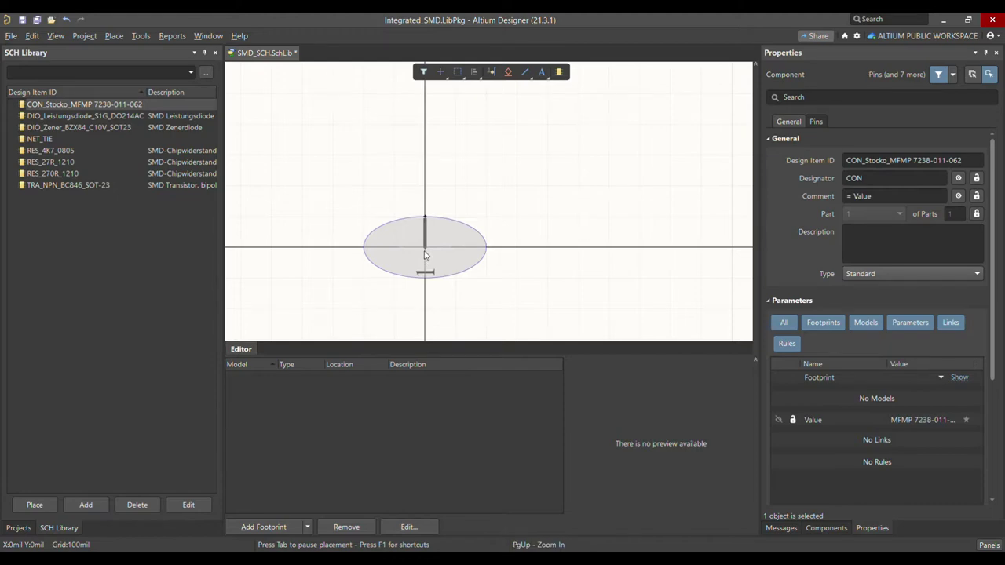
{"action": "left_click", "coordinate": [487, 250]}
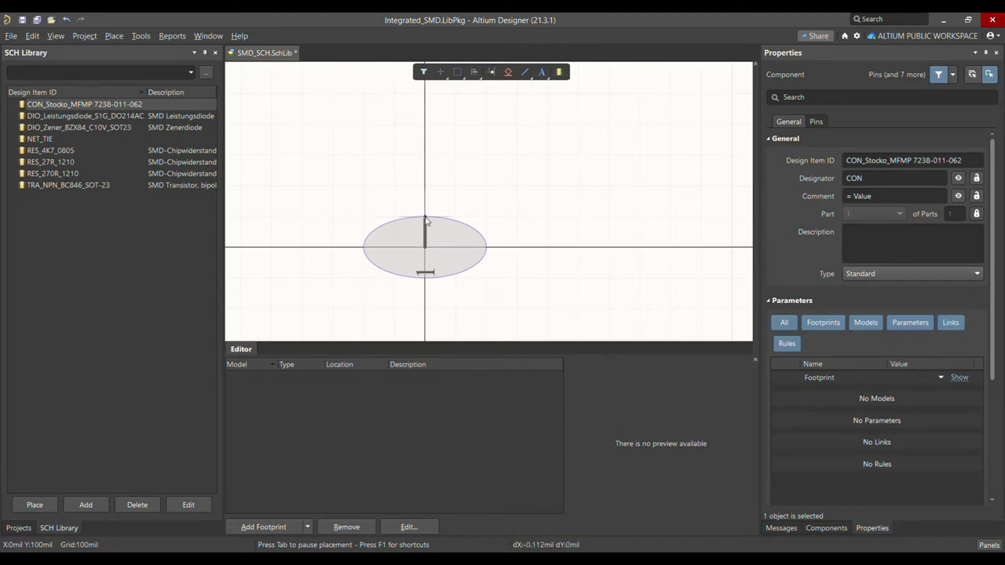
{"action": "left_click", "coordinate": [425, 220]}
{"action": "key", "text": "Escape"}
Set both the X radius and the Y radius of the ellipse to 50 mil.
{"action": "left_click", "coordinate": [487, 247]}
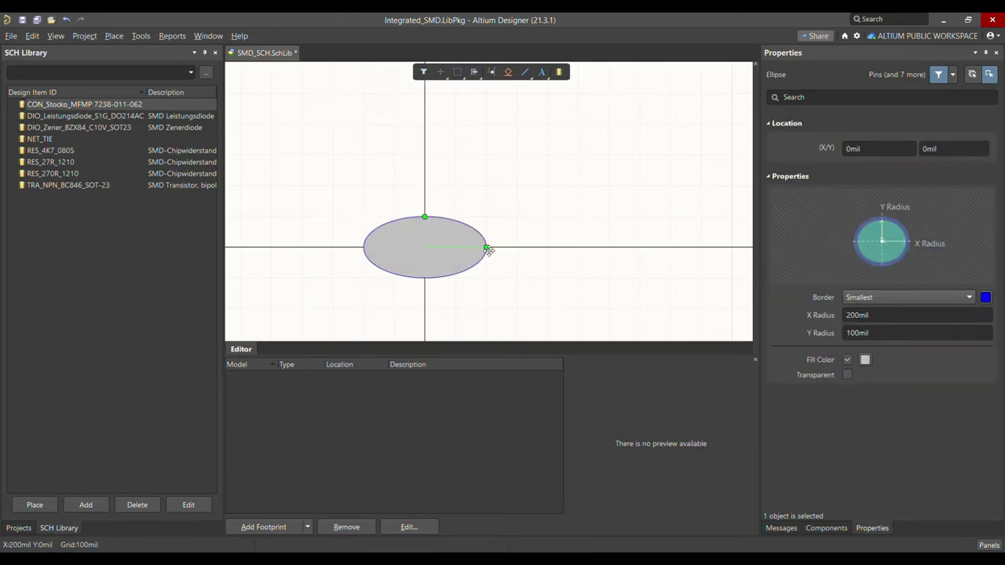
{"action": "left_click", "coordinate": [885, 316]}
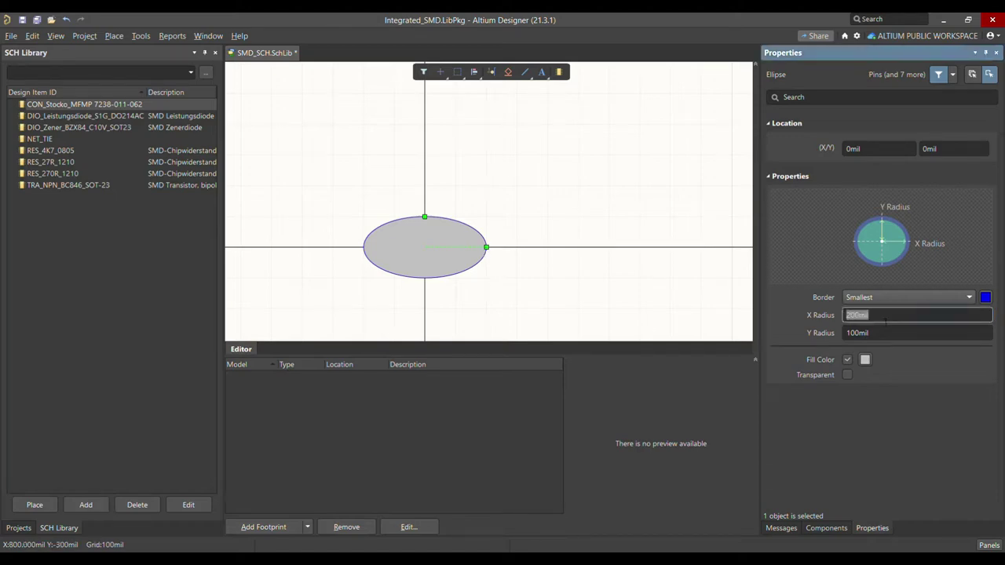
{"action": "type", "text": "50"}
{"action": "left_click", "coordinate": [888, 334]}
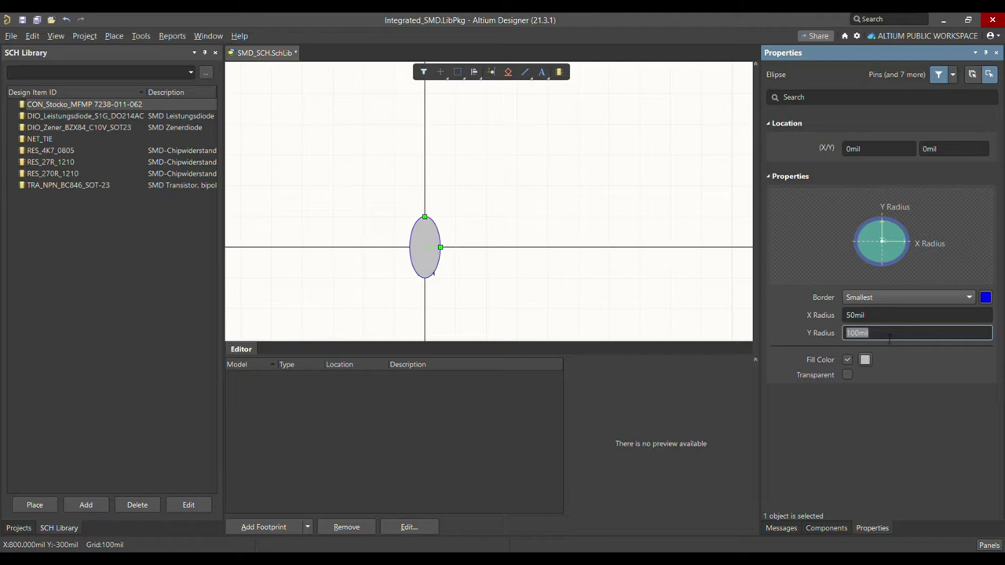
{"action": "type", "text": "50"}
{"action": "key", "text": "Return"}
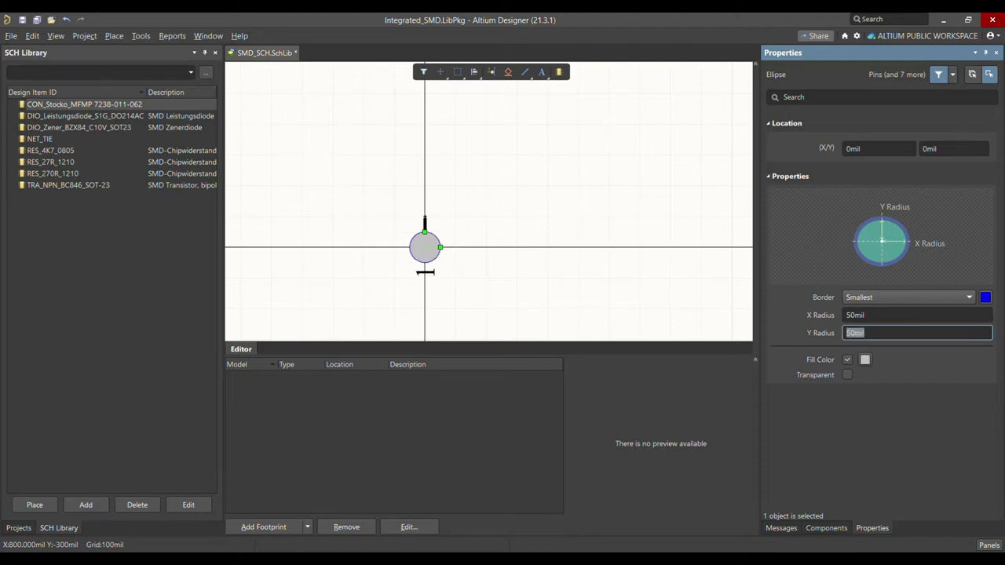
Change the circle's fill color to blue and save the schematic library.
{"action": "left_click", "coordinate": [849, 377]}
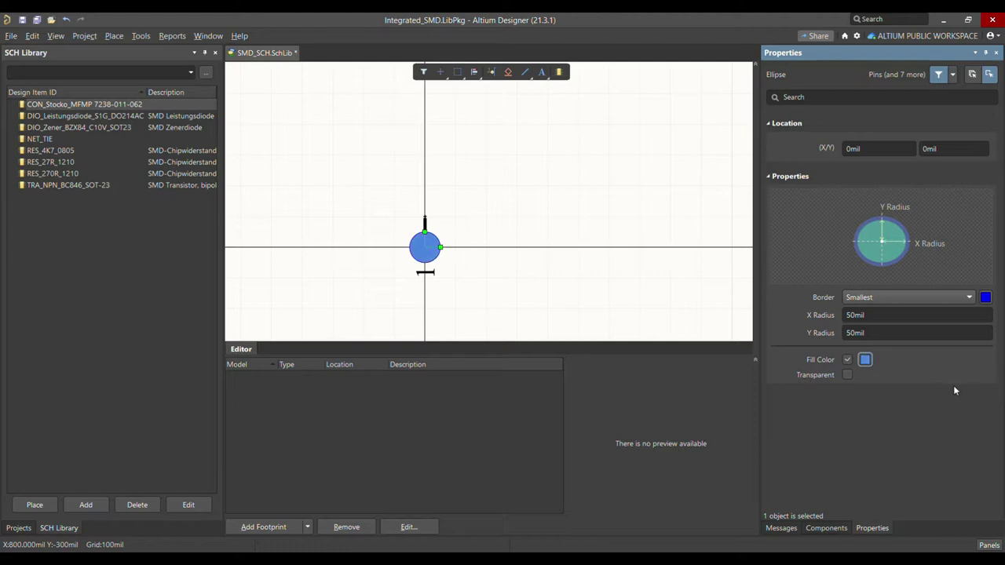
{"action": "left_click", "coordinate": [503, 255]}
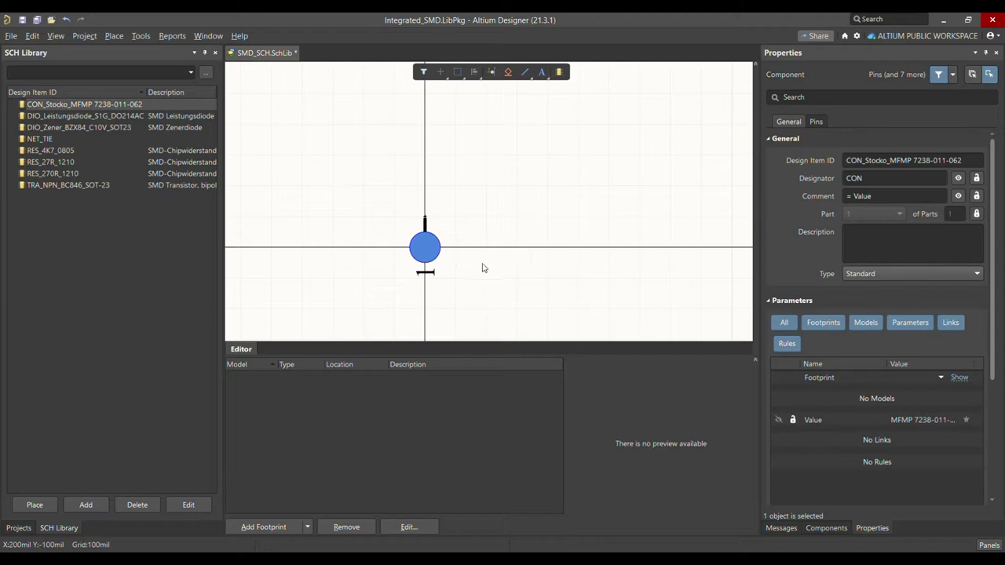
{"action": "key", "text": "ctrl+s"}
{"action": "left_click", "coordinate": [431, 223]}
{"action": "left_click", "coordinate": [455, 171]}
Copy pin 1 together with its blue circle and place the duplicate at X 1000 mil, Y 0 mil.
{"action": "right_click_drag", "start_coordinate": [393, 242], "coordinate": [358, 240]}
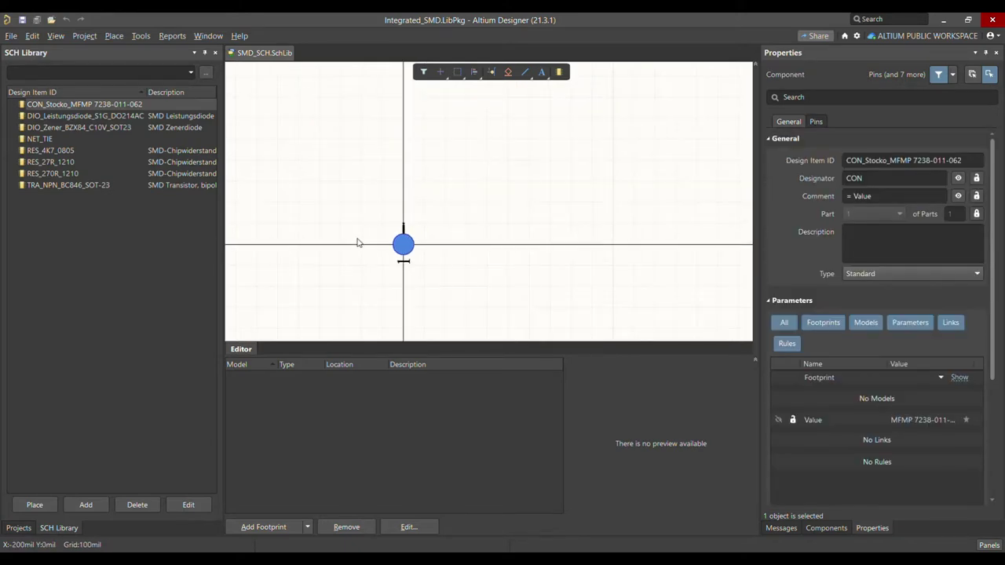
{"action": "left_click_drag", "start_coordinate": [365, 203], "coordinate": [446, 286]}
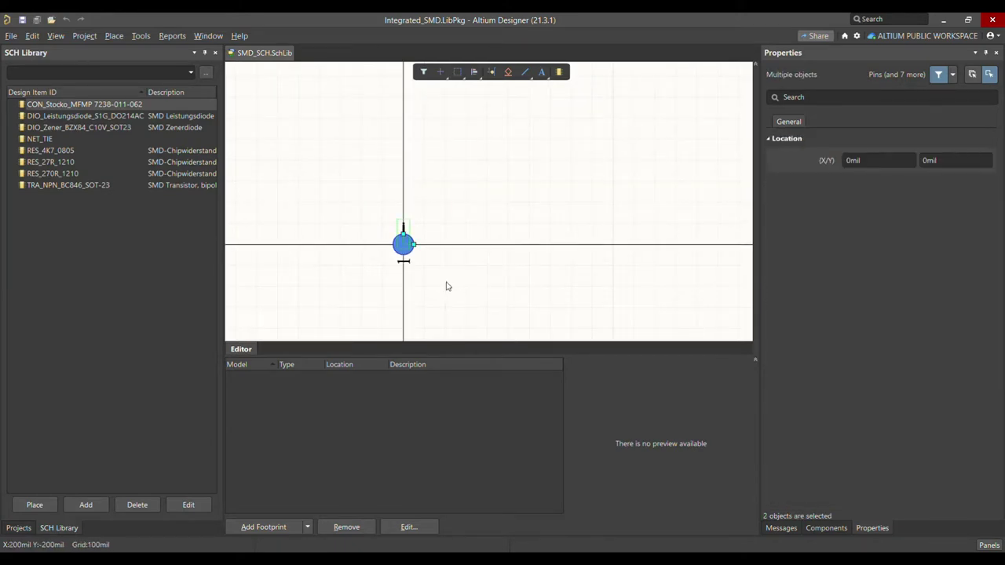
{"action": "left_click", "coordinate": [449, 248]}
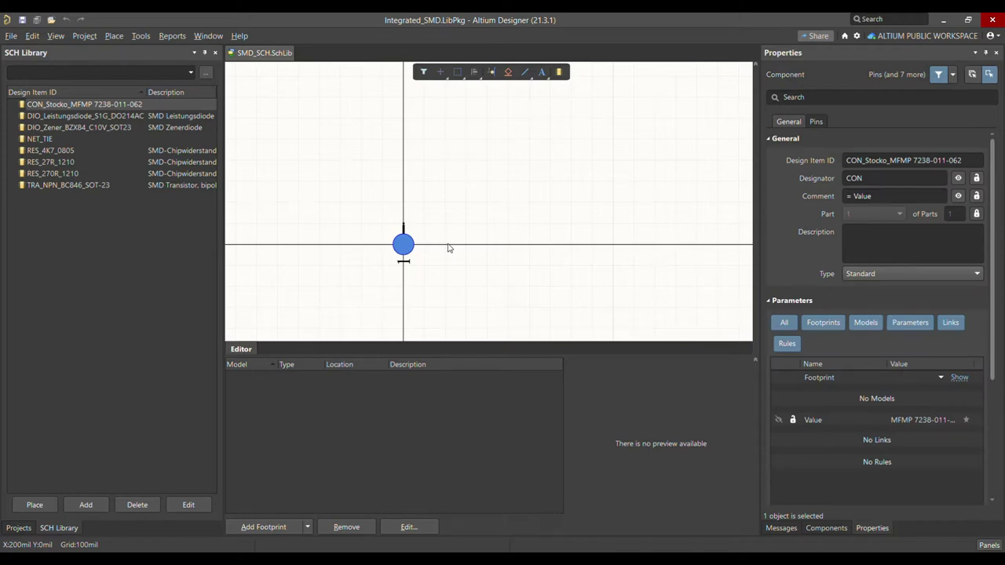
{"action": "left_click_drag", "start_coordinate": [446, 229], "coordinate": [551, 223]}
{"action": "scroll", "coordinate": [471, 225], "scroll_direction": "down", "scroll_amount": 2, "text": "ctrl"}
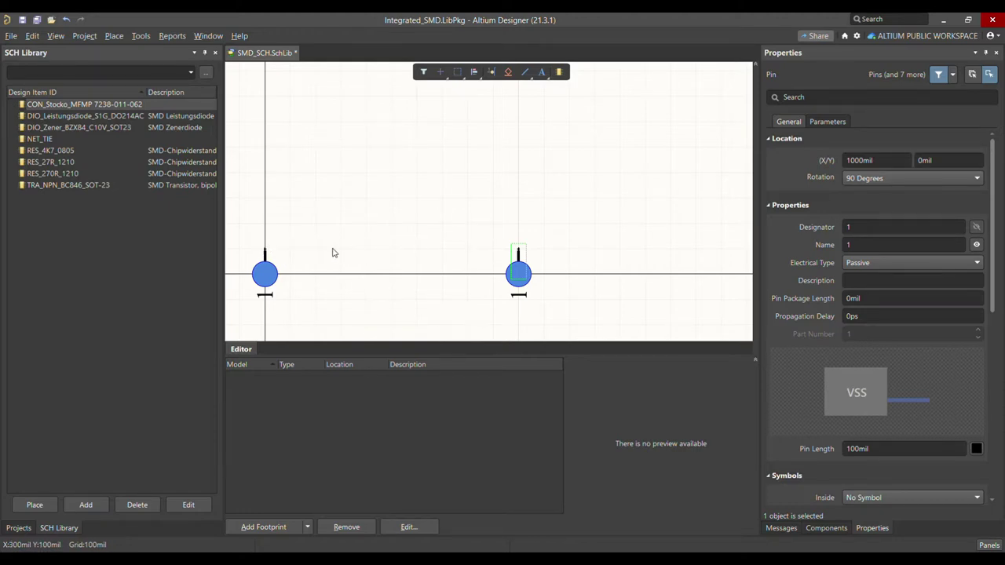
Move the duplicated pin and circle to X 400 mil, Y 0 mil.
{"action": "left_click_drag", "start_coordinate": [474, 227], "coordinate": [574, 321]}
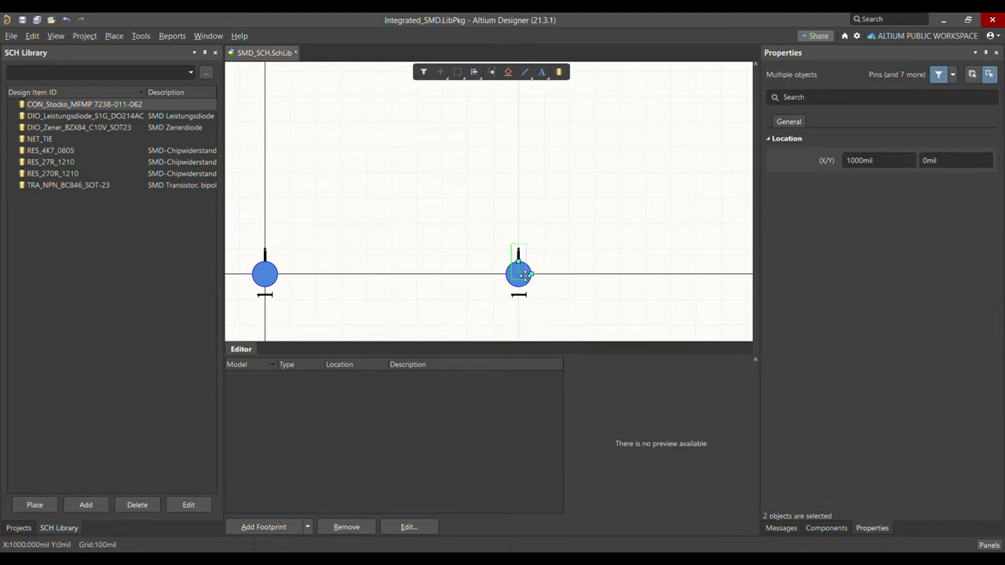
{"action": "left_click_drag", "start_coordinate": [520, 255], "coordinate": [366, 252]}
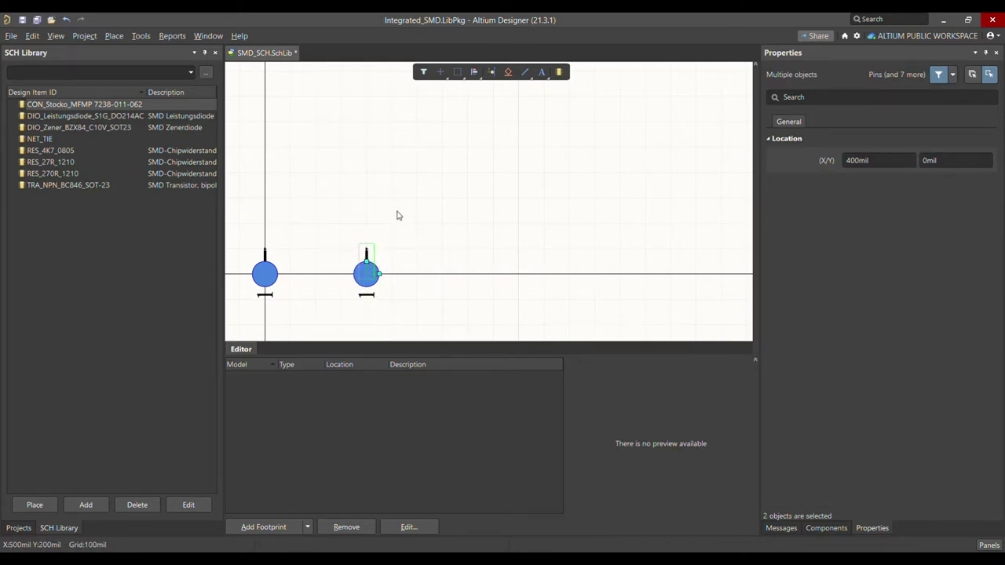
{"action": "left_click", "coordinate": [341, 225]}
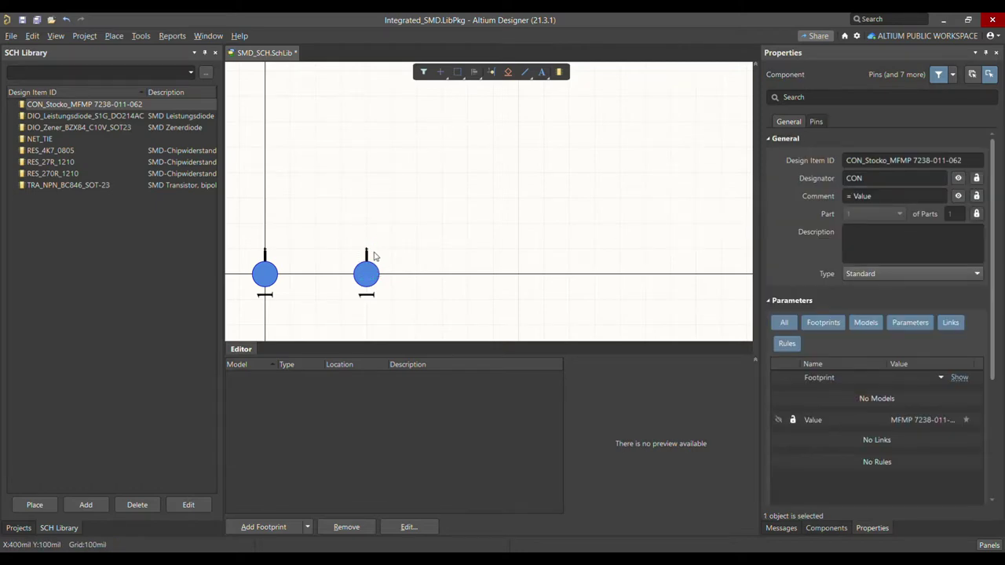
Set both the designator and the name of the pin at X 400 mil to 2.
{"action": "left_click", "coordinate": [367, 260]}
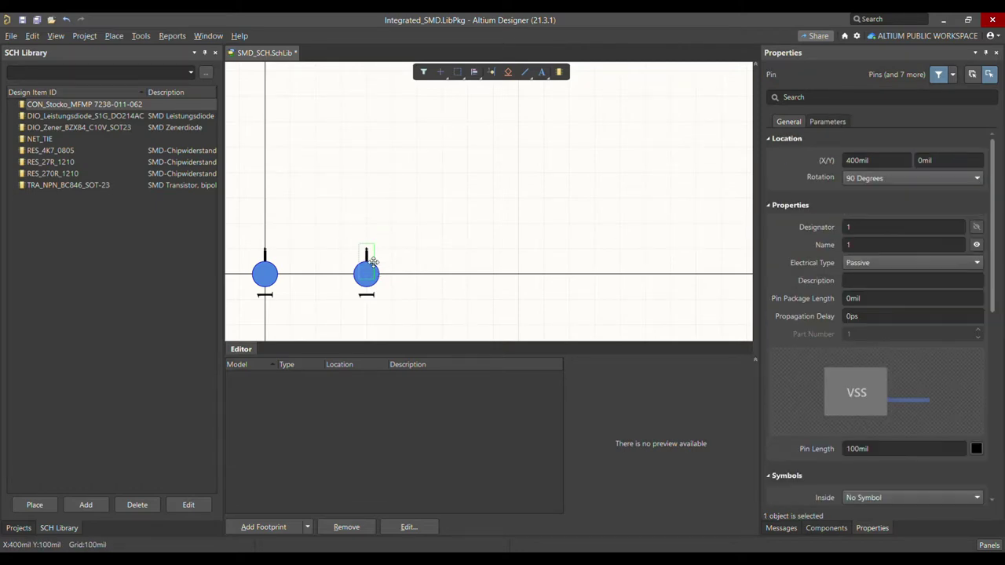
{"action": "left_click", "coordinate": [859, 228]}
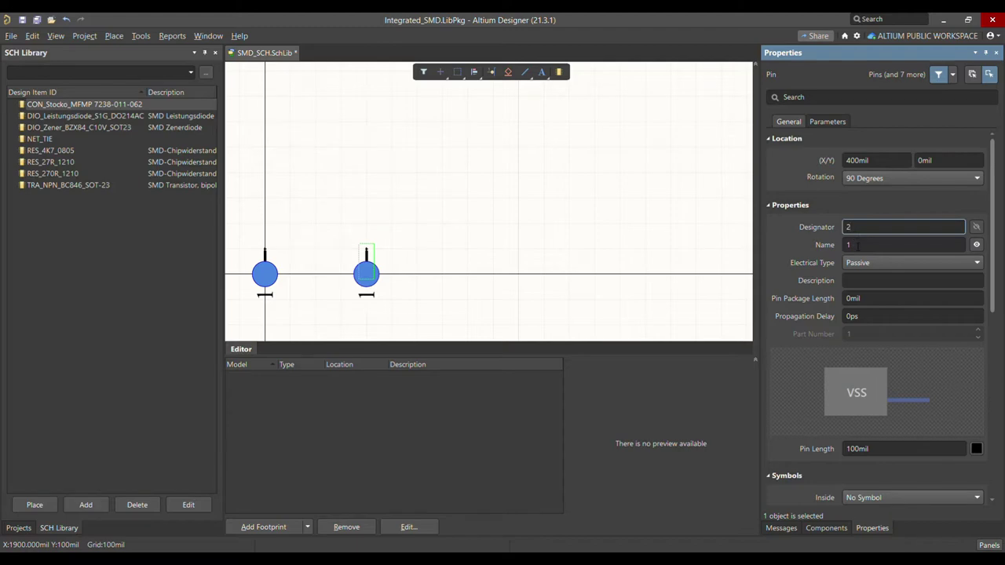
{"action": "left_click", "coordinate": [858, 245]}
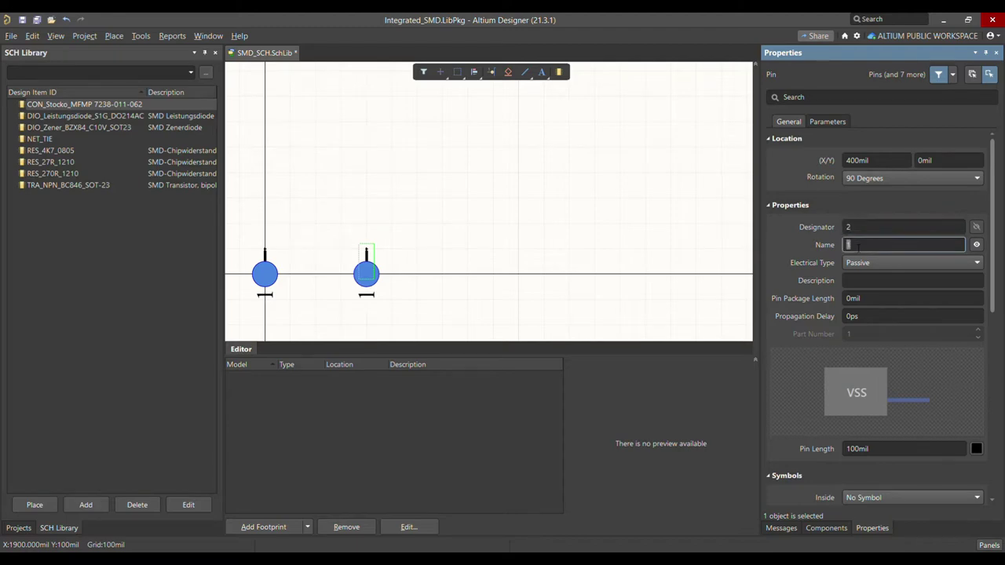
{"action": "left_click", "coordinate": [615, 278]}
Copy pin 2 together with its circle and place the duplicate at X 800 mil, Y 0 mil.
{"action": "scroll", "coordinate": [461, 254], "scroll_direction": "down", "scroll_amount": 2, "text": "ctrl"}
{"action": "left_click_drag", "start_coordinate": [323, 235], "coordinate": [383, 202]}
{"action": "left_click_drag", "start_coordinate": [387, 238], "coordinate": [435, 301]}
{"action": "left_click", "coordinate": [422, 266]}
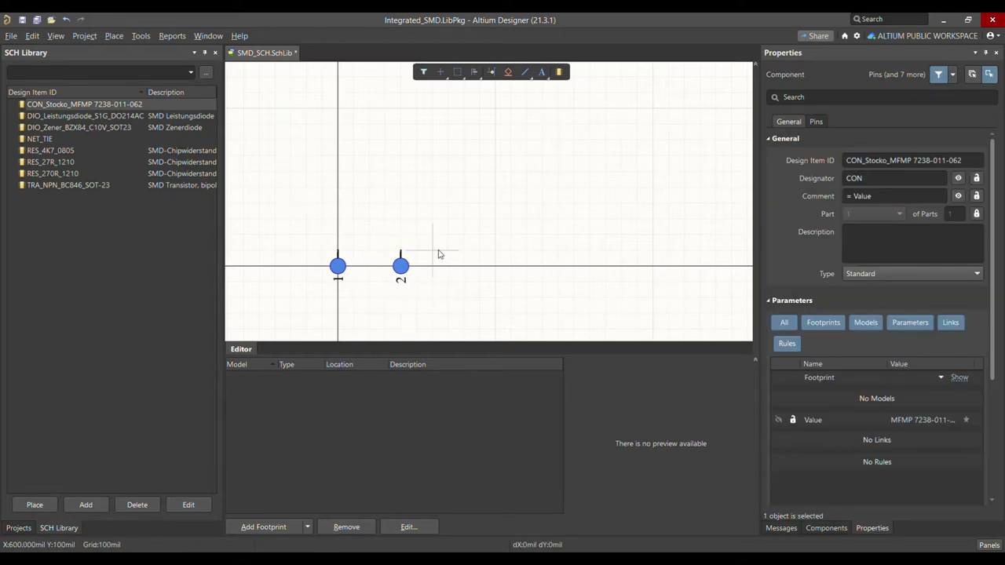
{"action": "scroll", "coordinate": [440, 254], "scroll_direction": "up", "scroll_amount": 2, "text": "ctrl"}
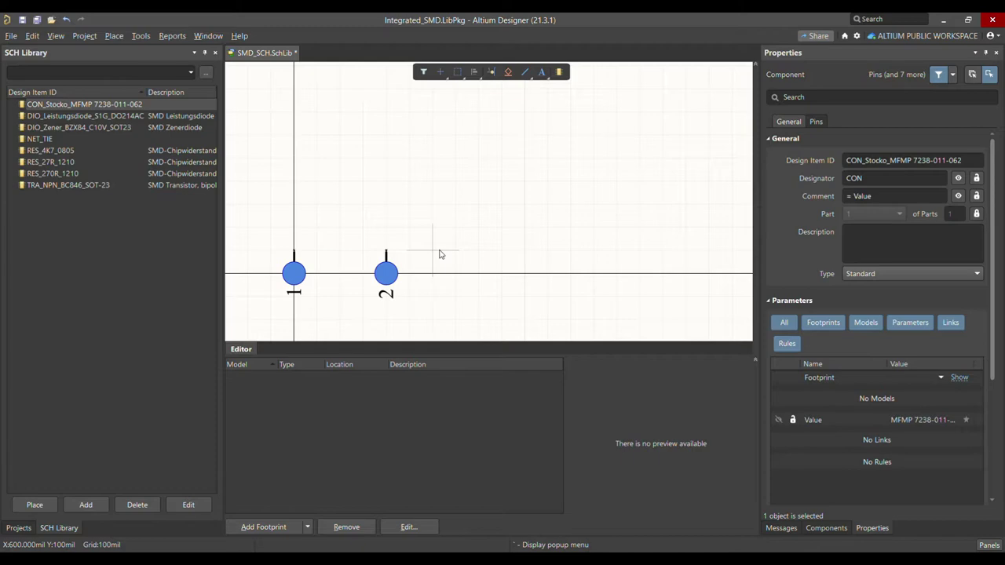
{"action": "left_click", "coordinate": [440, 254]}
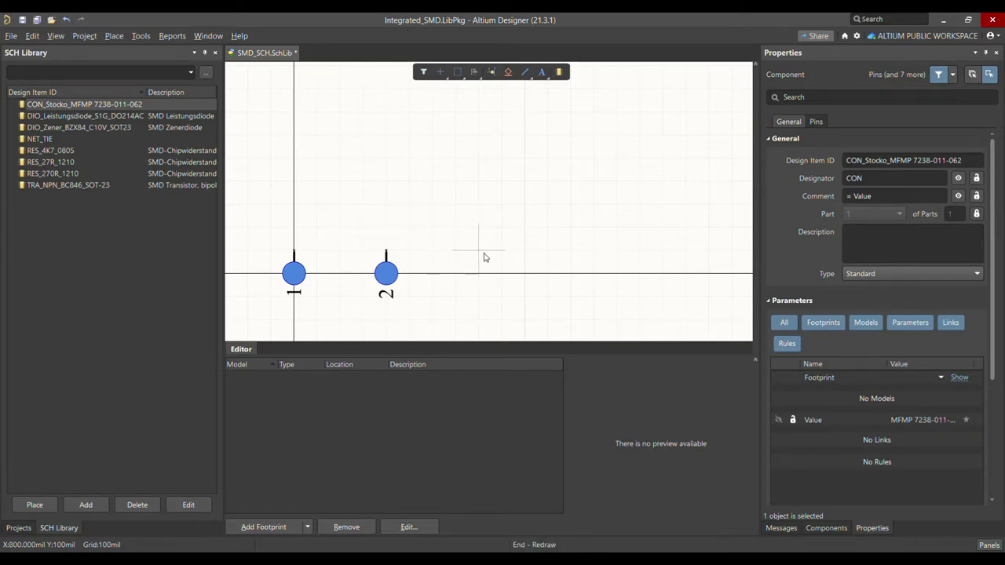
{"action": "left_click", "coordinate": [479, 252]}
{"action": "key", "text": "Escape"}
{"action": "key", "text": "ctrl+Page_Down"}
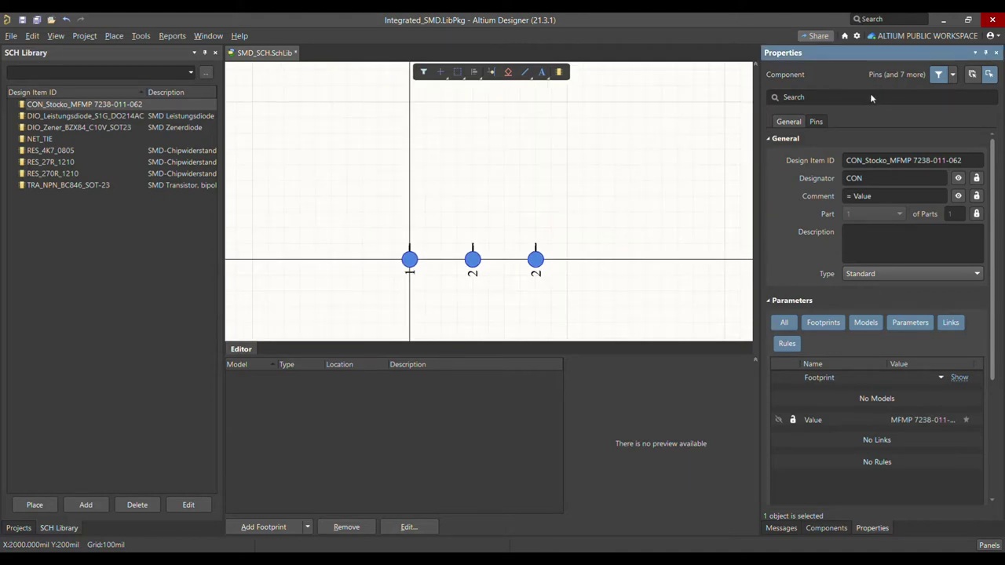
Set both the designator and the name of the pin at X 800 mil to 3.
{"action": "left_click", "coordinate": [537, 253]}
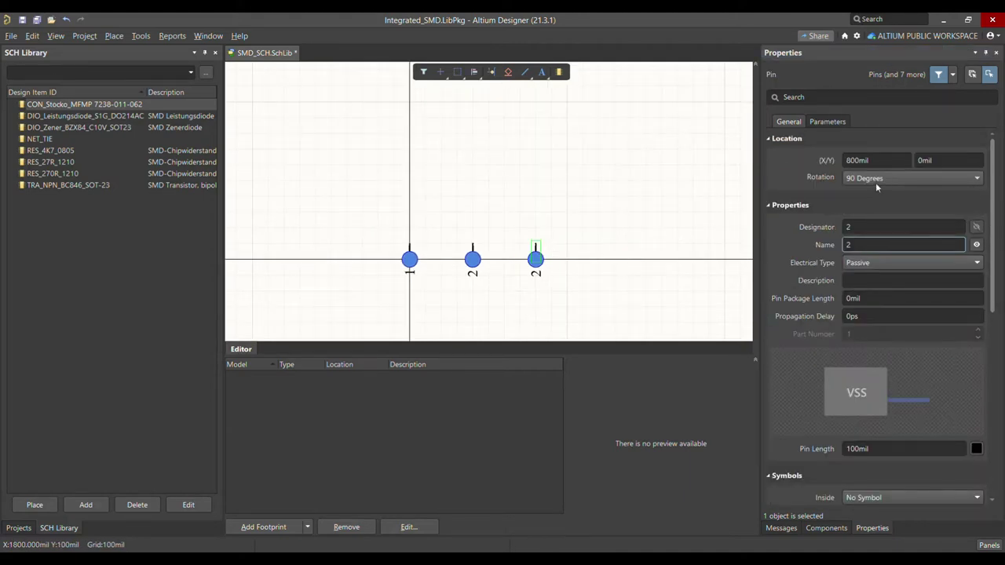
{"action": "scroll", "coordinate": [593, 207], "scroll_direction": "up", "scroll_amount": 2, "text": "ctrl"}
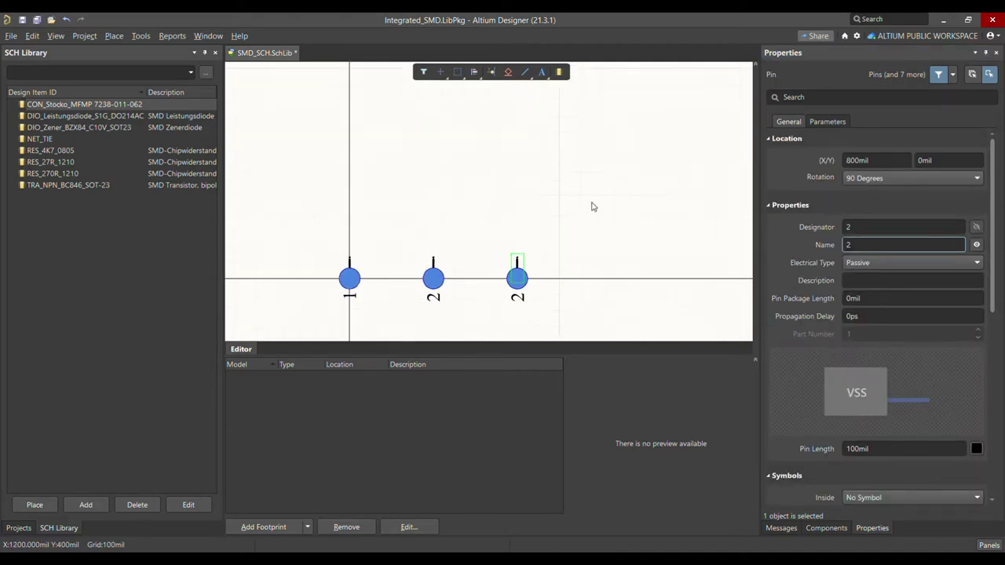
{"action": "left_click", "coordinate": [865, 229]}
{"action": "type", "text": "3"}
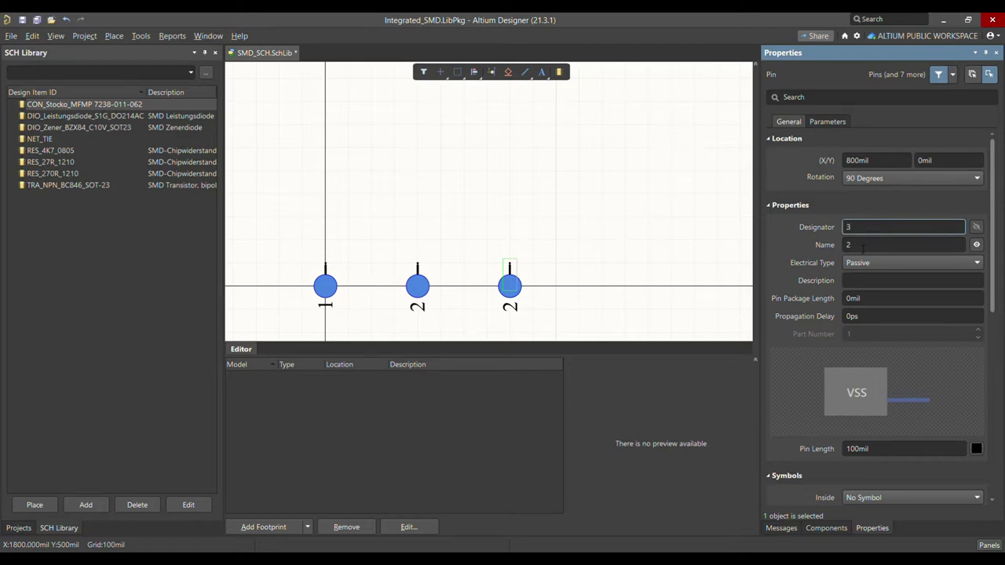
{"action": "left_click", "coordinate": [863, 246]}
{"action": "type", "text": "3"}
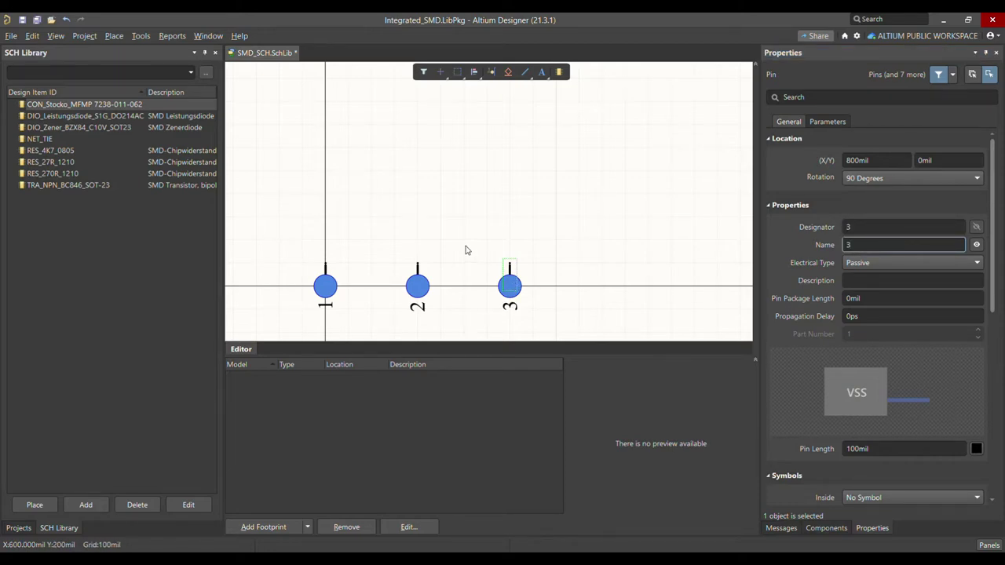
{"action": "left_click", "coordinate": [466, 250]}
Copy pins 1 to 3 with their circles and paste them along the horizontal axis, starting at X 1200 mil.
{"action": "scroll", "coordinate": [415, 213], "scroll_direction": "down", "scroll_amount": 1, "text": "ctrl"}
{"action": "left_click_drag", "start_coordinate": [308, 220], "coordinate": [506, 302]}
{"action": "left_click", "coordinate": [523, 290]}
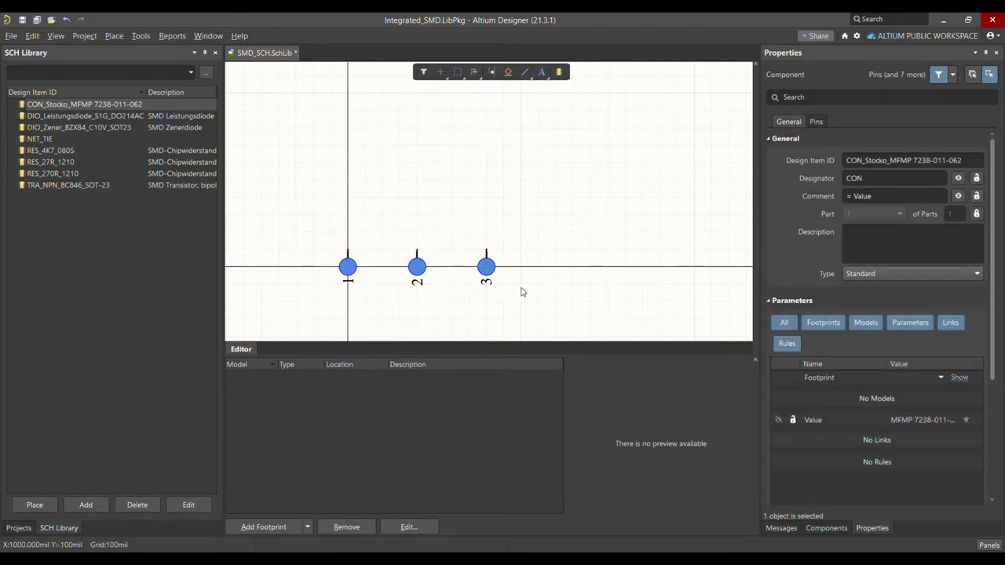
{"action": "scroll", "coordinate": [615, 258], "scroll_direction": "up", "scroll_amount": 1, "text": "ctrl"}
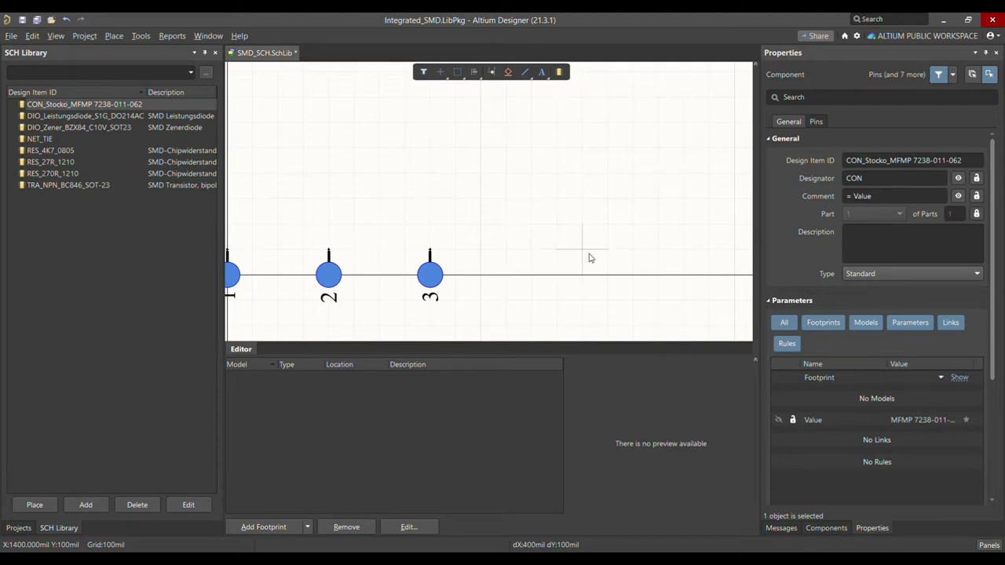
{"action": "key", "text": "ctrl+v"}
{"action": "left_click", "coordinate": [623, 259]}
{"action": "scroll", "coordinate": [535, 232], "scroll_direction": "down", "scroll_amount": 1, "text": "ctrl"}
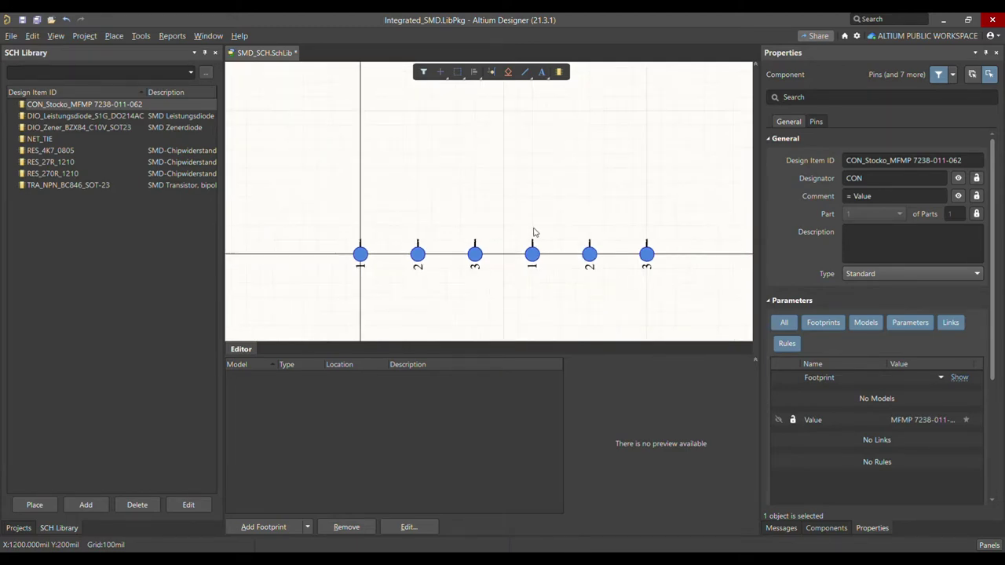
Set both the designator and the name of the pin at X 1200 mil to 4.
{"action": "scroll", "coordinate": [533, 232], "scroll_direction": "up", "scroll_amount": 1, "text": "ctrl"}
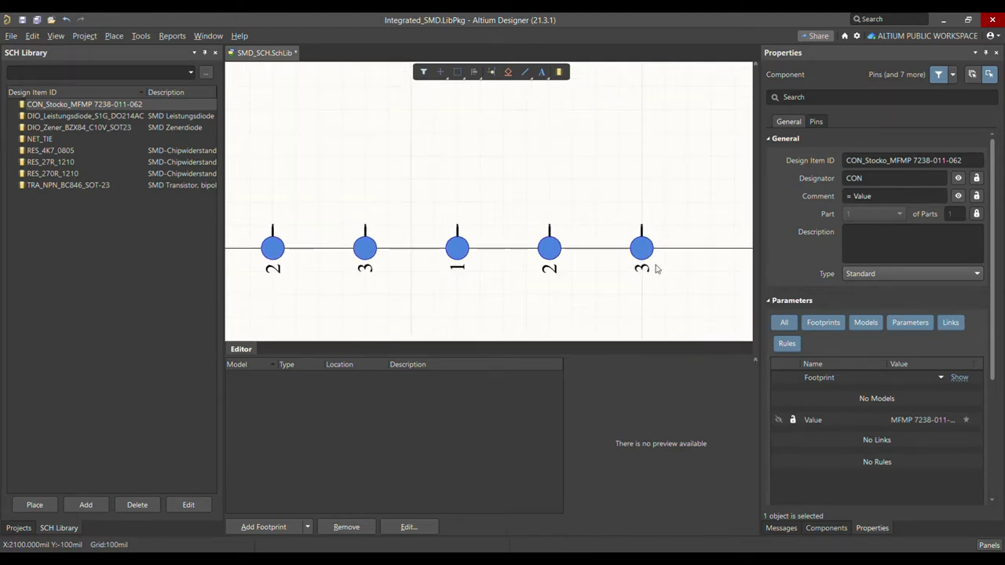
{"action": "left_click", "coordinate": [458, 233]}
{"action": "left_click", "coordinate": [848, 227]}
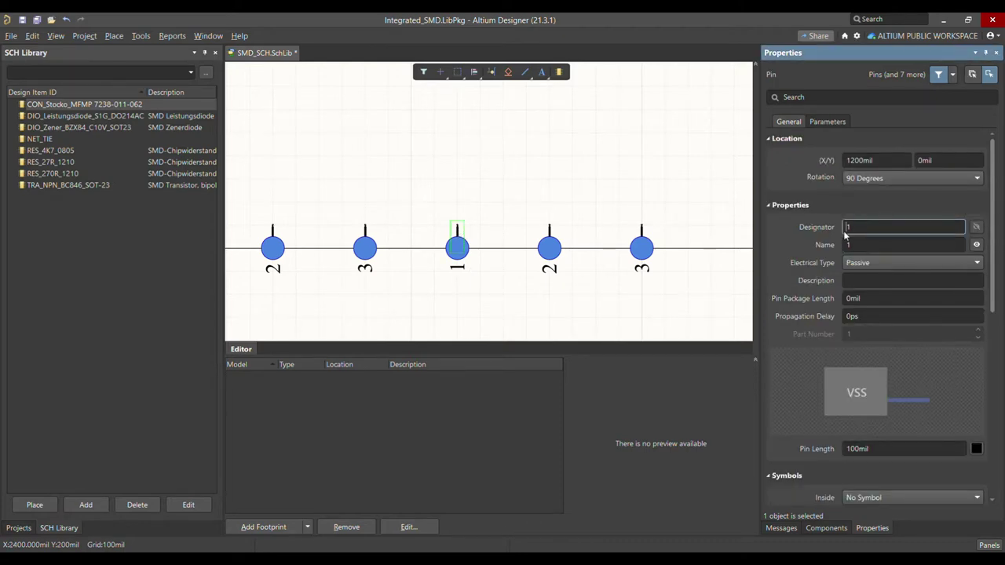
{"action": "left_click_drag", "start_coordinate": [846, 234], "coordinate": [865, 233]}
{"action": "type", "text": "4"}
{"action": "key", "text": "Tab"}
{"action": "type", "text": "4"}
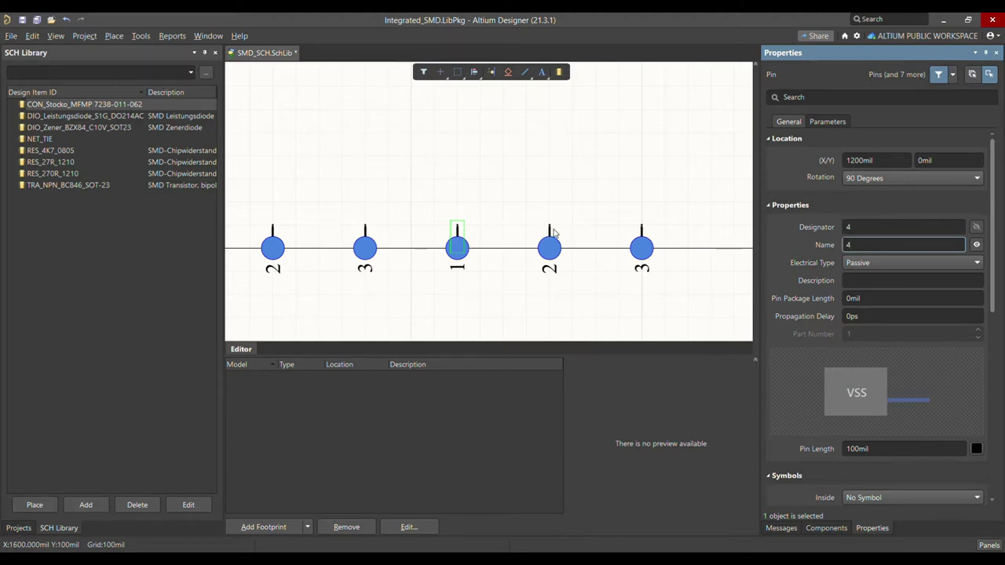
Set both the designator and the name of the pin at X 1600 mil to 5.
{"action": "left_click", "coordinate": [551, 232]}
{"action": "left_click", "coordinate": [859, 227]}
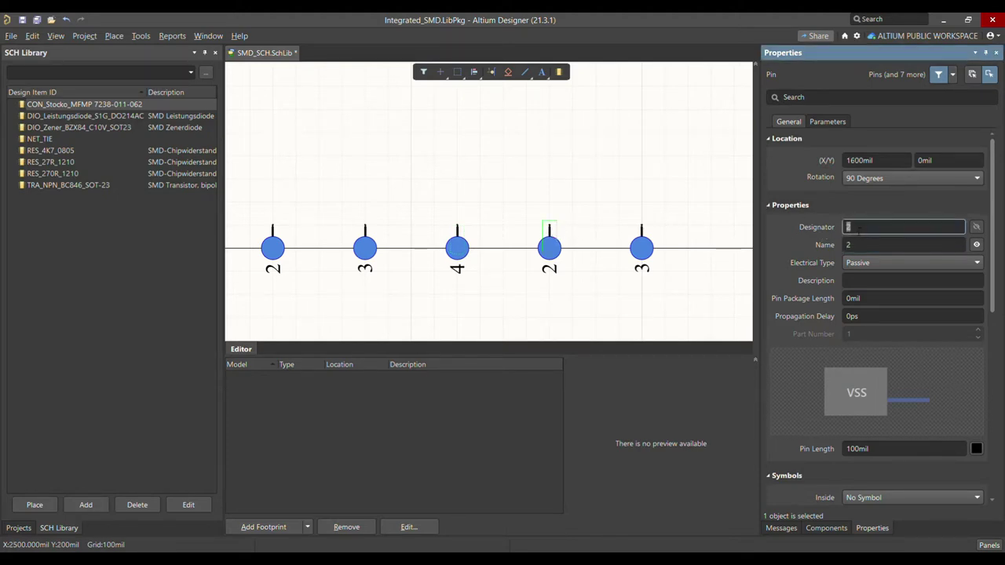
{"action": "type", "text": "5"}
{"action": "left_click", "coordinate": [866, 246]}
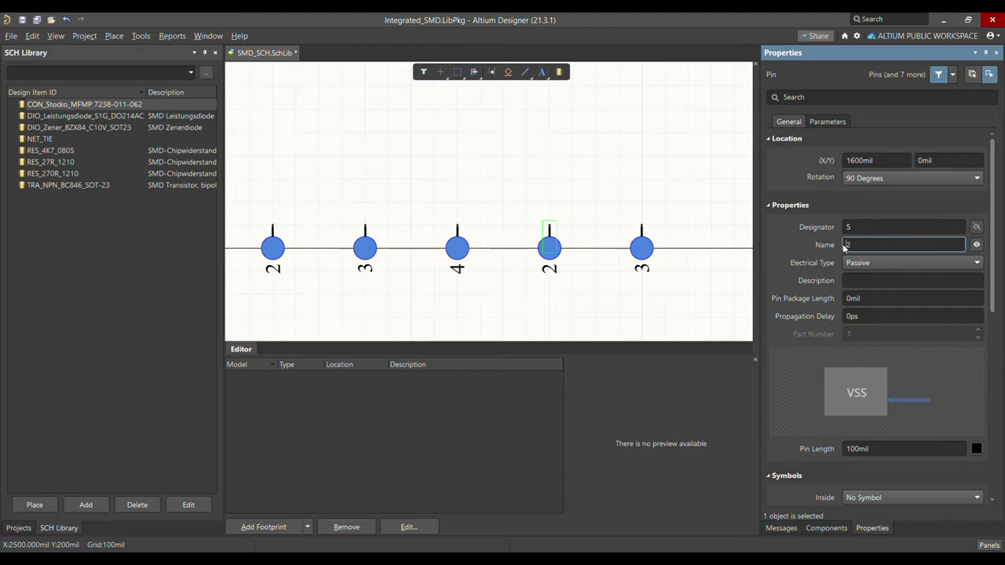
Set both the designator and the name of the pin at X 2000 mil to 6.
{"action": "left_click", "coordinate": [642, 236]}
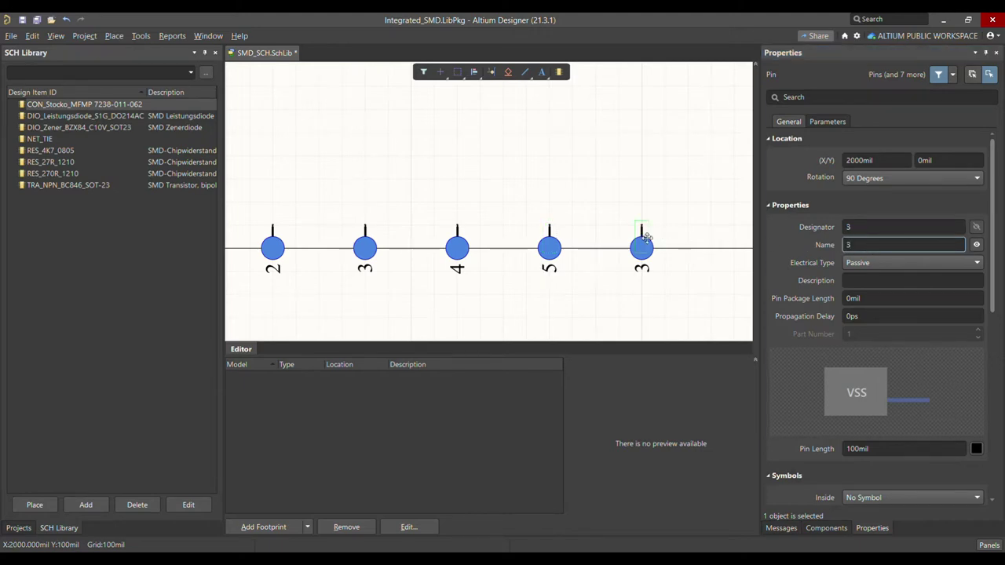
{"action": "left_click", "coordinate": [863, 228]}
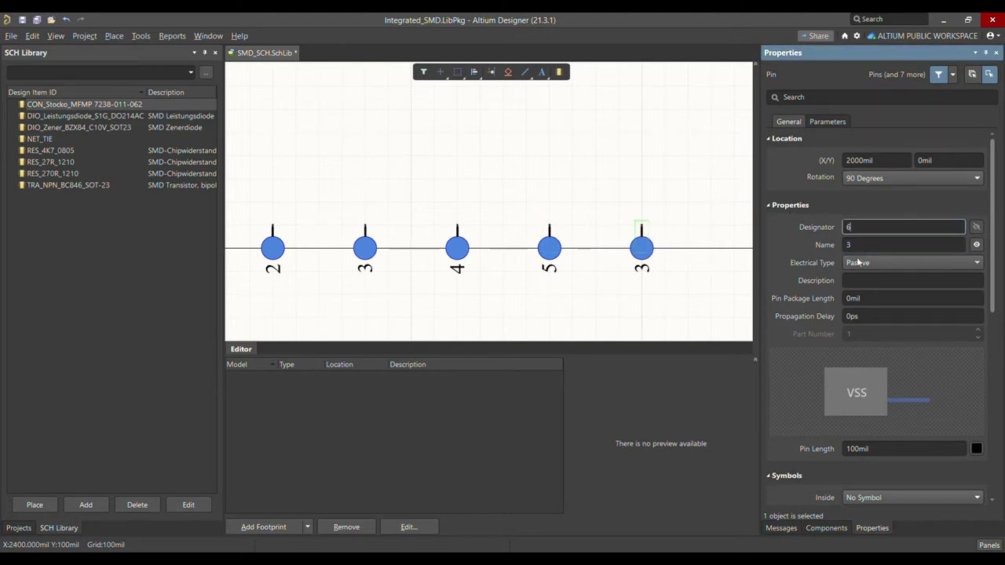
{"action": "left_click", "coordinate": [862, 247]}
{"action": "type", "text": "6"}
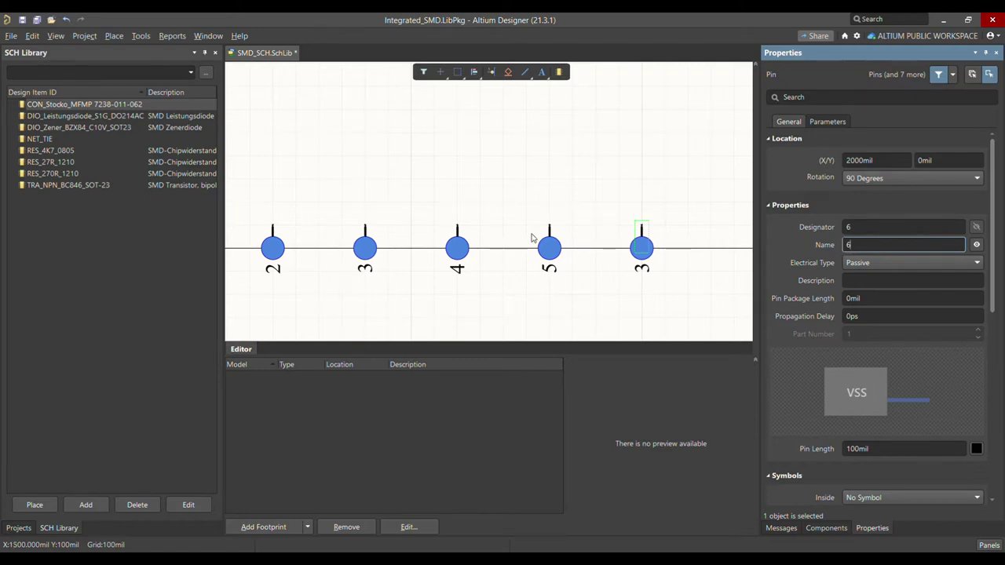
{"action": "left_click", "coordinate": [485, 174]}
{"action": "scroll", "coordinate": [458, 263], "scroll_direction": "down", "scroll_amount": 2, "text": "ctrl"}
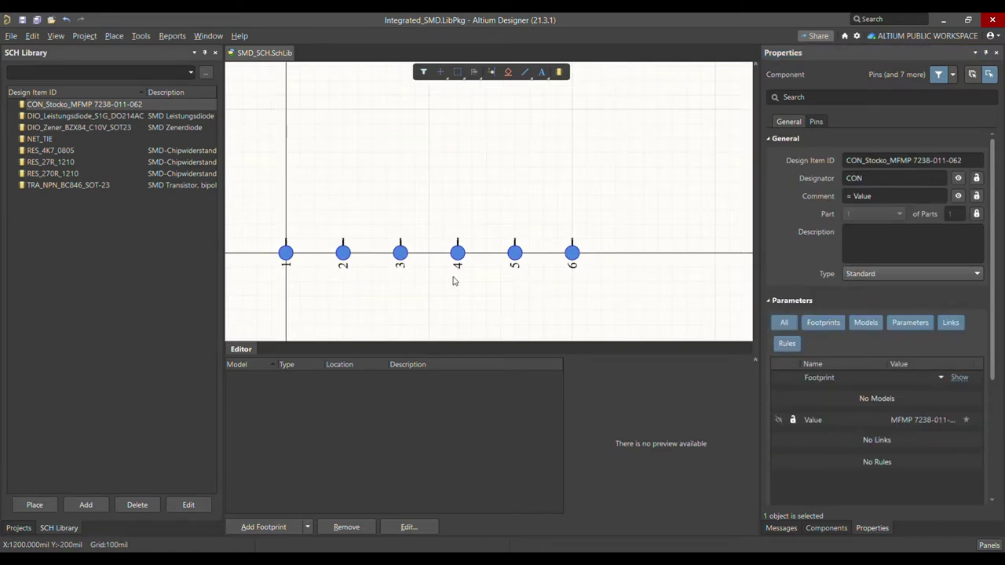
Copy pins 2 to 6 with their circles and paste them along the horizontal axis, starting at X 2400 mil.
{"action": "scroll", "coordinate": [441, 183], "scroll_direction": "down", "scroll_amount": 1, "text": "ctrl"}
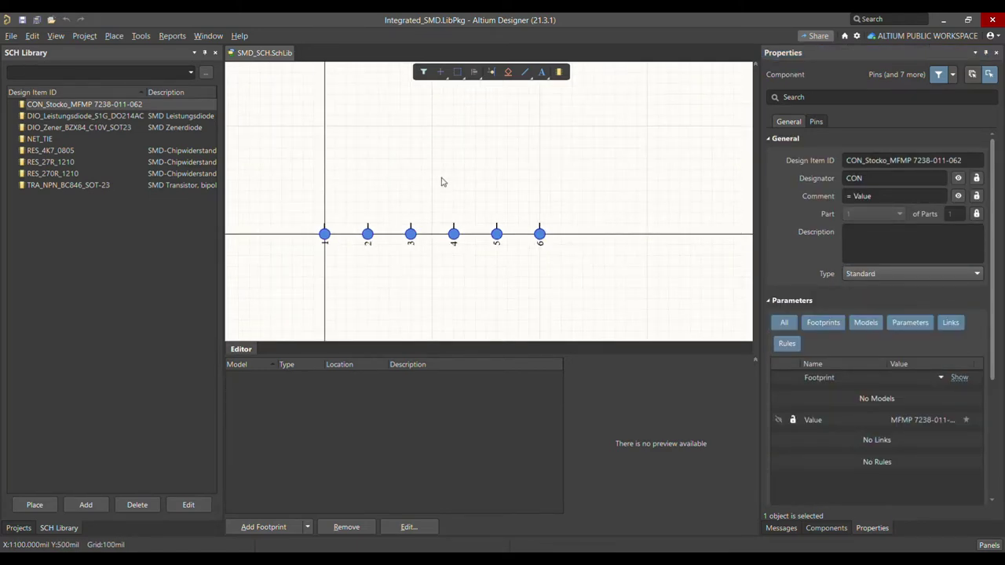
{"action": "scroll", "coordinate": [441, 182], "scroll_direction": "up", "scroll_amount": 1, "text": "ctrl"}
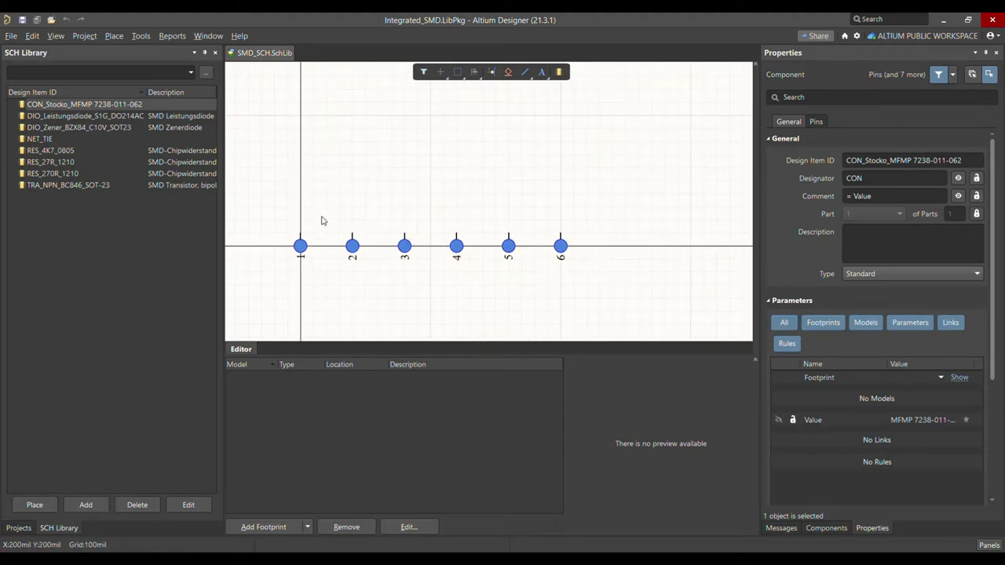
{"action": "left_click_drag", "start_coordinate": [343, 197], "coordinate": [507, 281]}
{"action": "scroll", "coordinate": [495, 278], "scroll_direction": "down", "scroll_amount": 1, "text": "ctrl"}
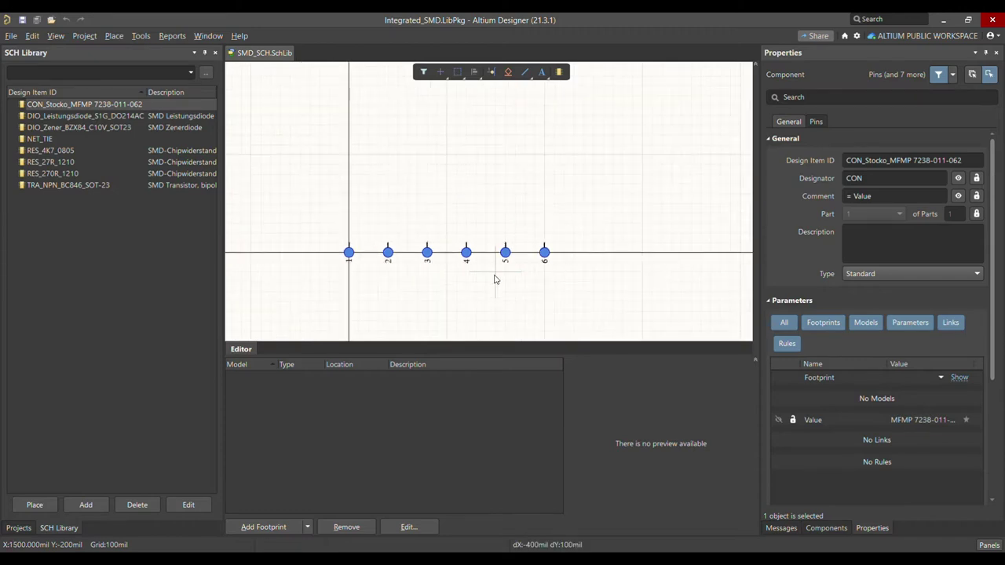
{"action": "scroll", "coordinate": [601, 260], "scroll_direction": "up", "scroll_amount": 2, "text": "ctrl"}
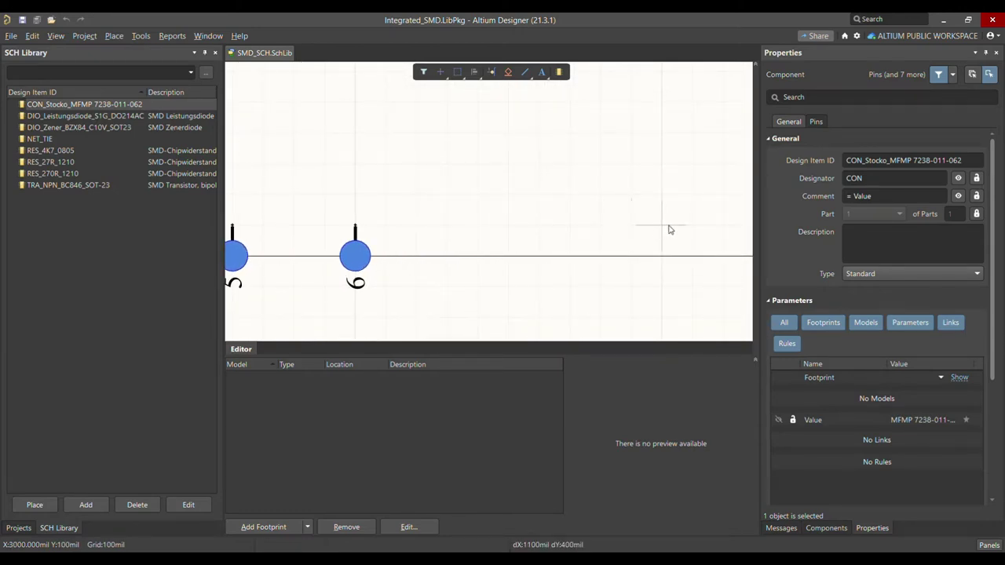
{"action": "key", "text": "ctrl+v"}
{"action": "left_click", "coordinate": [713, 227]}
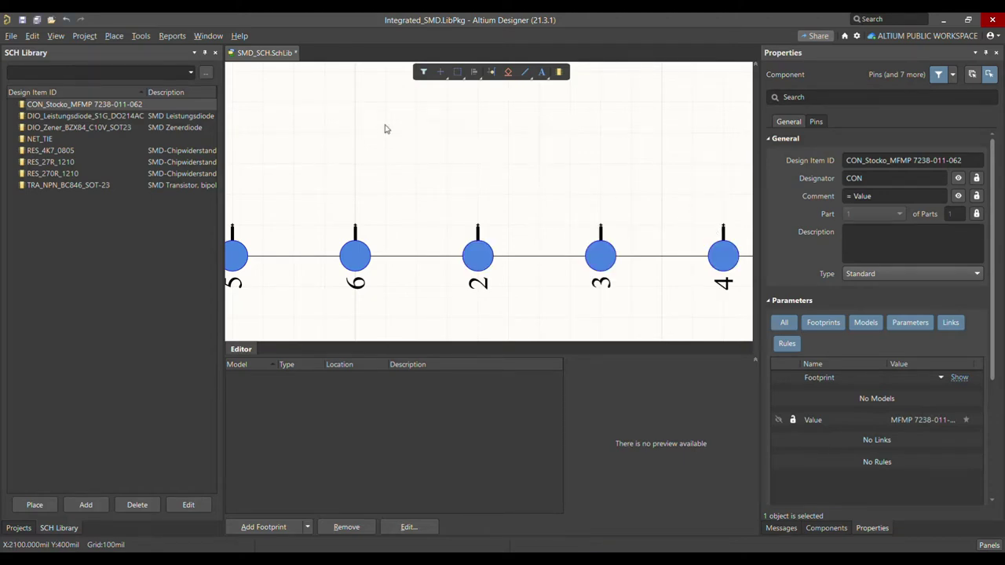
Set both the designator and the name of the pin at X 2400 mil to 7.
{"action": "scroll", "coordinate": [353, 169], "scroll_direction": "down", "scroll_amount": 2, "text": "ctrl"}
{"action": "scroll", "coordinate": [460, 225], "scroll_direction": "up", "scroll_amount": 3, "text": "ctrl"}
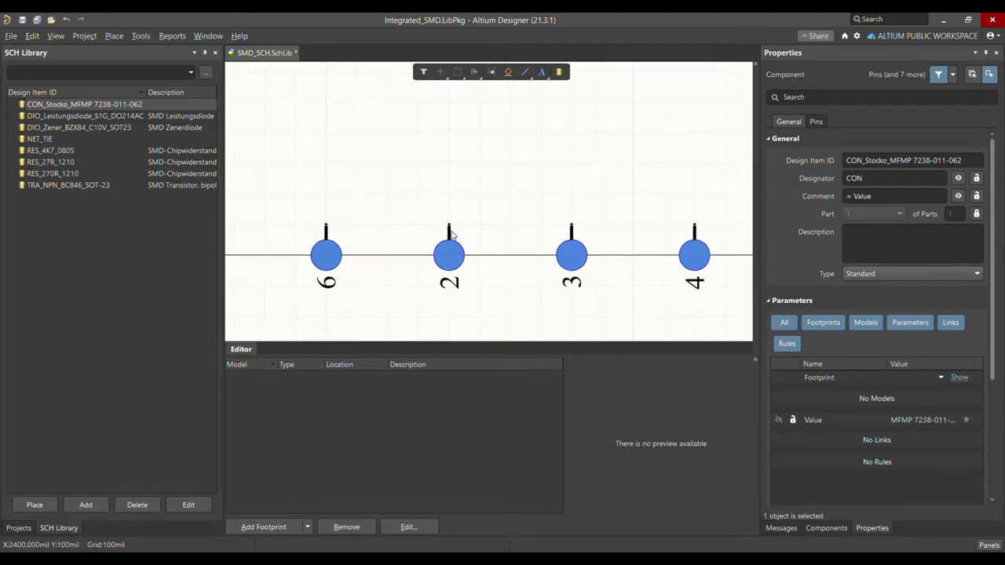
{"action": "double_click", "coordinate": [451, 235]}
{"action": "left_click", "coordinate": [865, 228]}
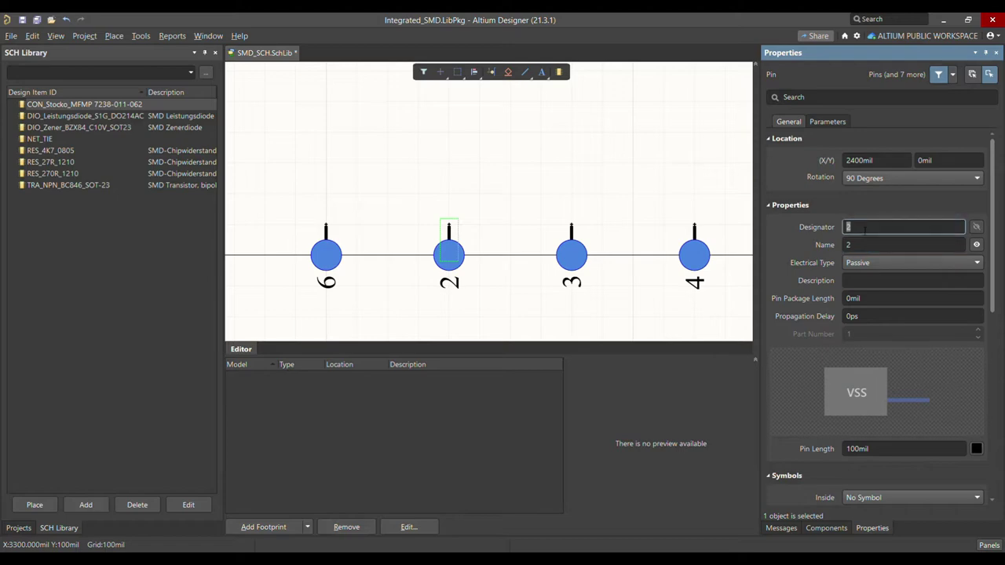
{"action": "type", "text": "7"}
{"action": "key", "text": "Tab"}
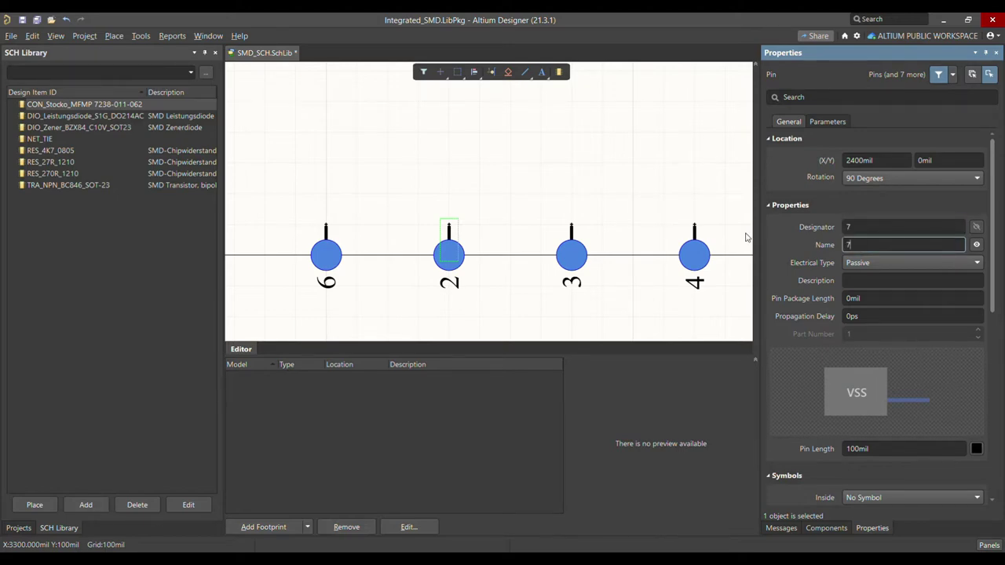
{"action": "type", "text": "7"}
Set both the designator and the name of the pin at X 2800 mil to 8.
{"action": "left_click", "coordinate": [572, 233]}
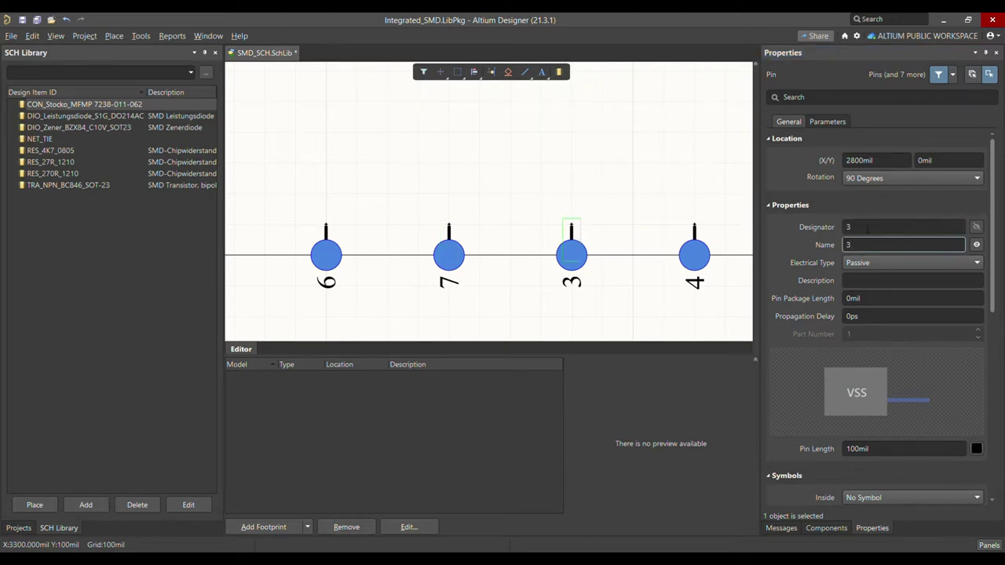
{"action": "left_click", "coordinate": [867, 228]}
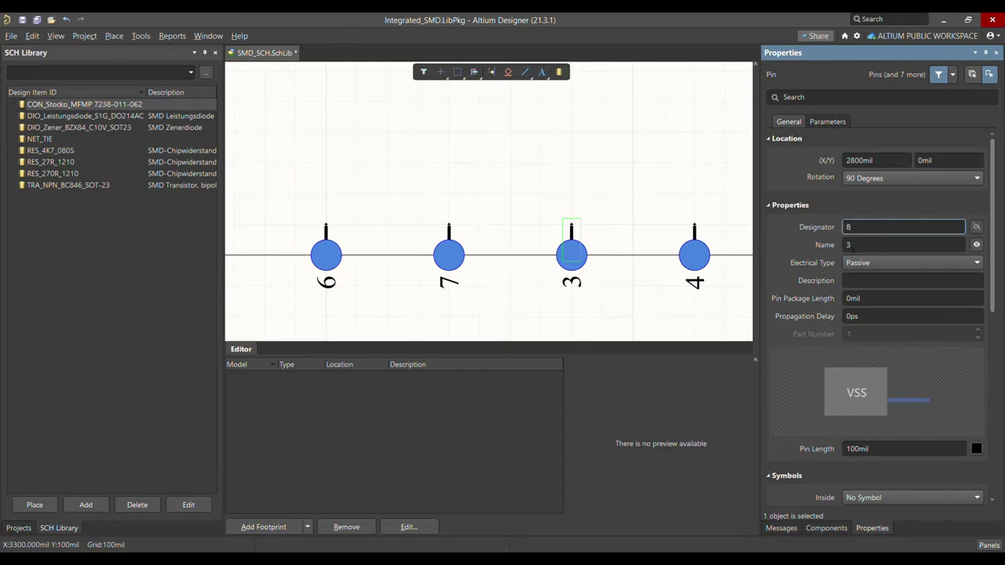
{"action": "left_click", "coordinate": [858, 245]}
{"action": "type", "text": "8"}
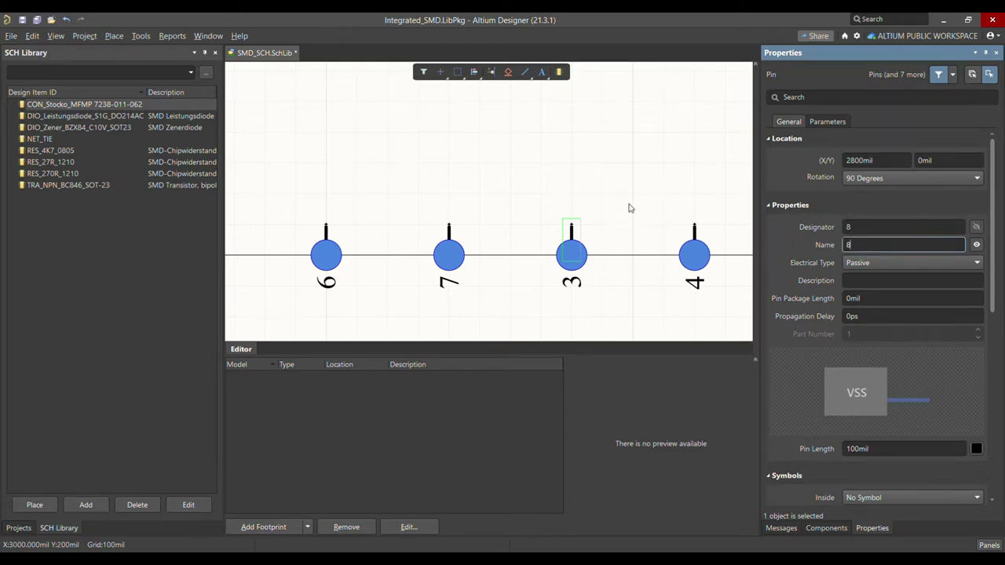
Set both the designator and the name of the pin at X 3200 mil to 9.
{"action": "left_click", "coordinate": [699, 235]}
{"action": "left_click", "coordinate": [867, 227]}
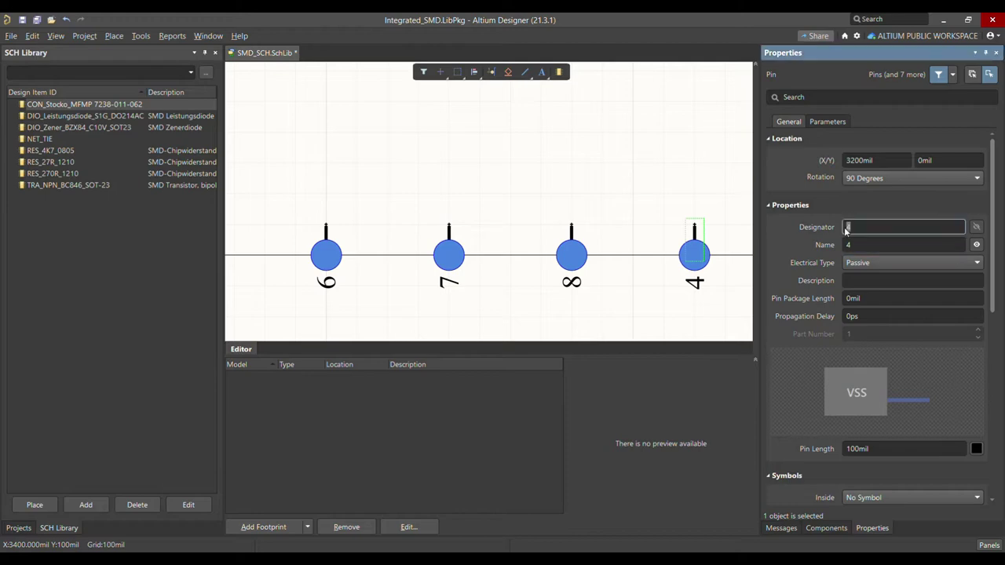
{"action": "type", "text": "9"}
{"action": "left_click", "coordinate": [872, 245]}
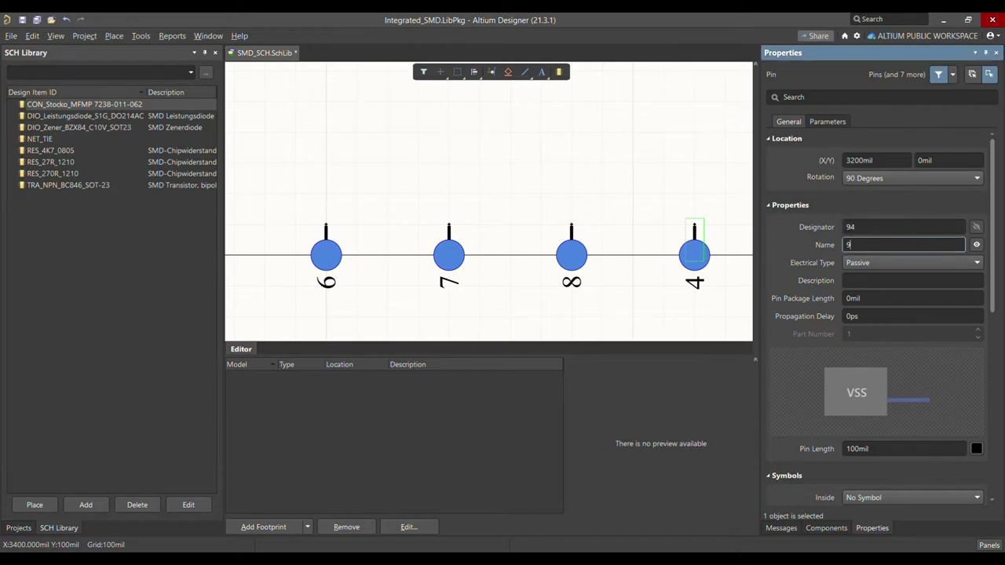
Renumber the last two pins in designator and name: 10 at X 3600 mil and 11 at X 4000 mil.
{"action": "left_click", "coordinate": [432, 236]}
{"action": "scroll", "coordinate": [432, 235], "scroll_direction": "up", "scroll_amount": 3, "text": "ctrl"}
{"action": "left_click", "coordinate": [402, 245]}
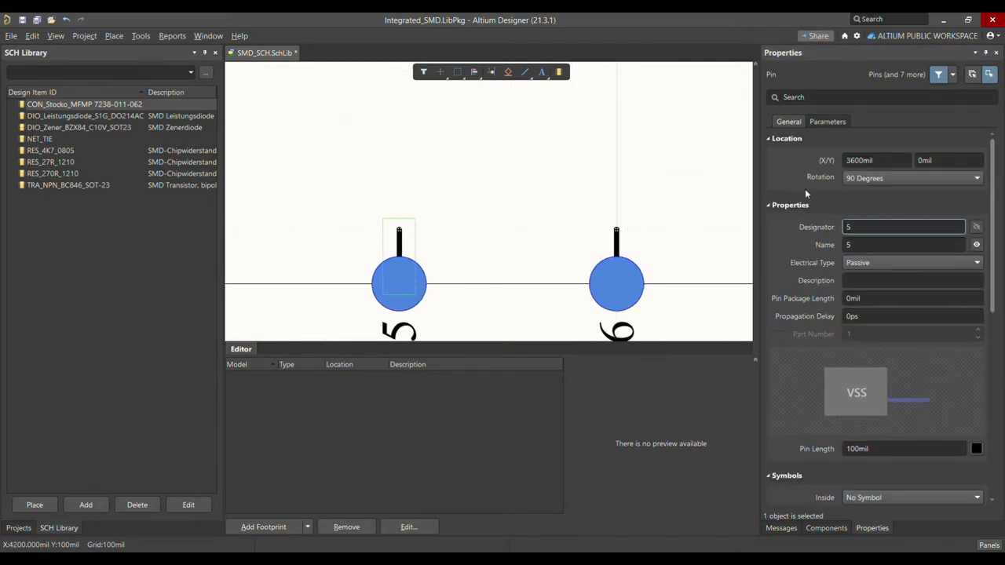
{"action": "left_click", "coordinate": [628, 245]}
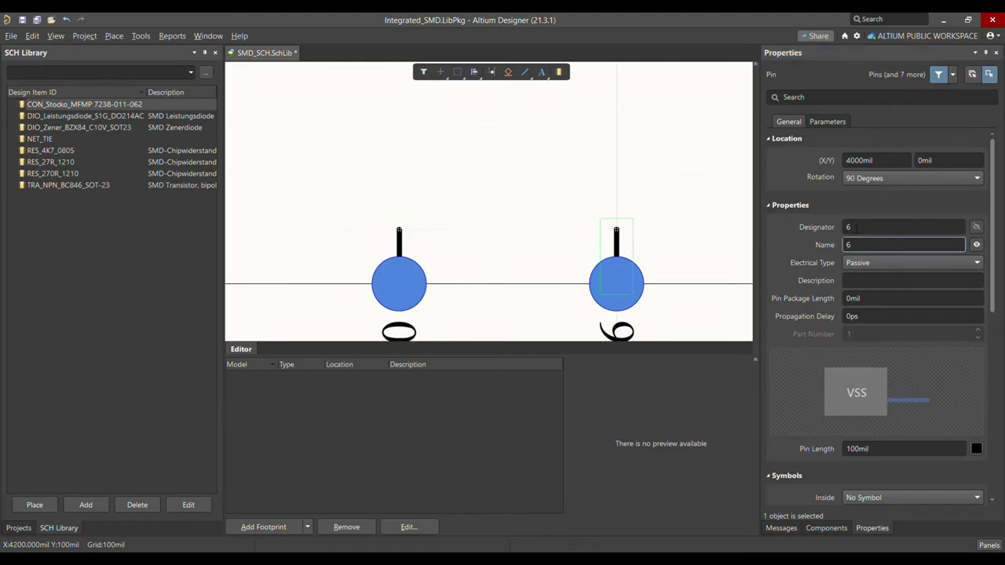
{"action": "left_click", "coordinate": [848, 227]}
Place a 4300 by 400 mil rectangle around all eleven pins, from X -200 mil, Y -200 mil to X 4100 mil, Y 200 mil.
{"action": "left_click", "coordinate": [113, 93]}
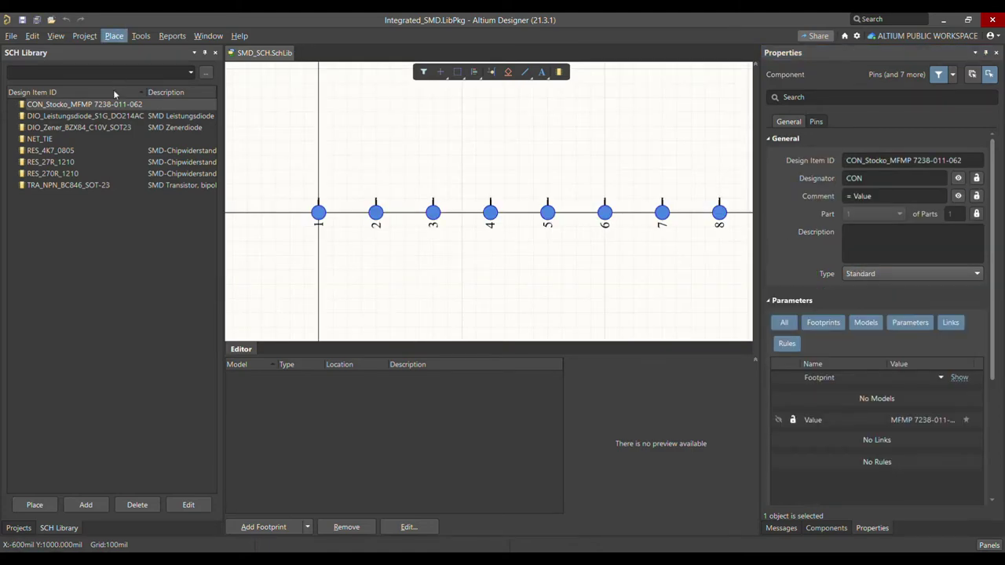
{"action": "left_click", "coordinate": [113, 36]}
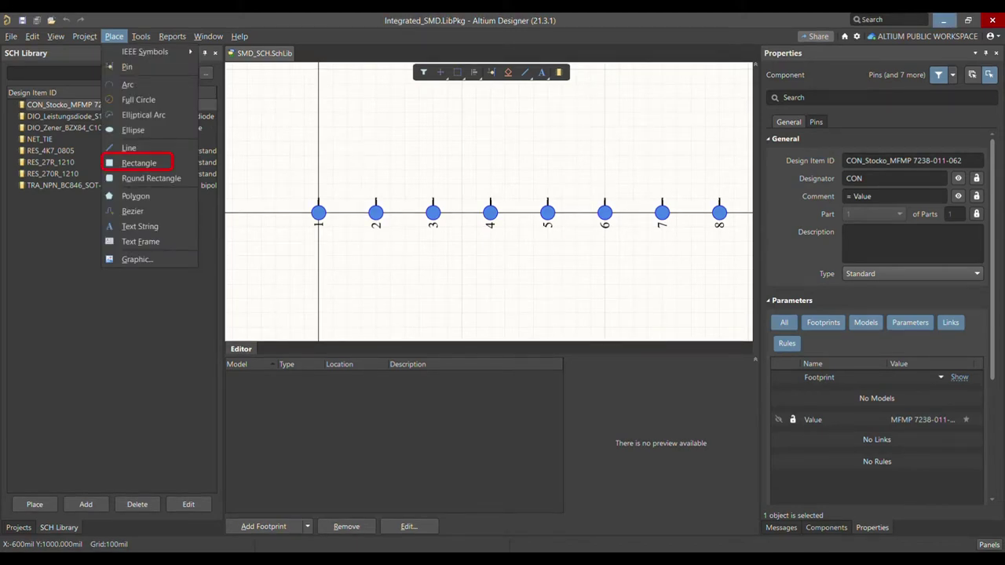
{"action": "left_click", "coordinate": [139, 162]}
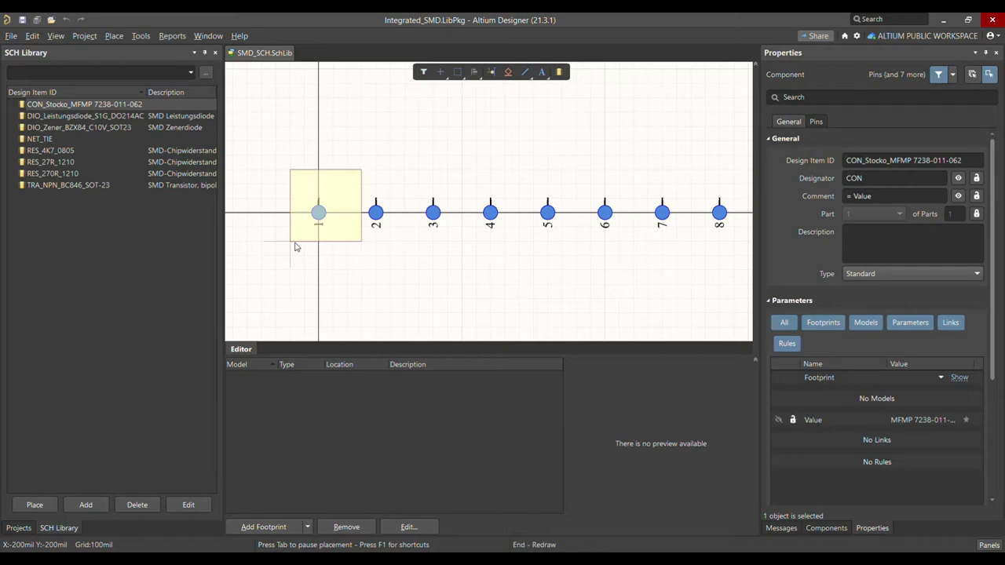
{"action": "key", "text": "Escape"}
{"action": "left_click", "coordinate": [290, 242]}
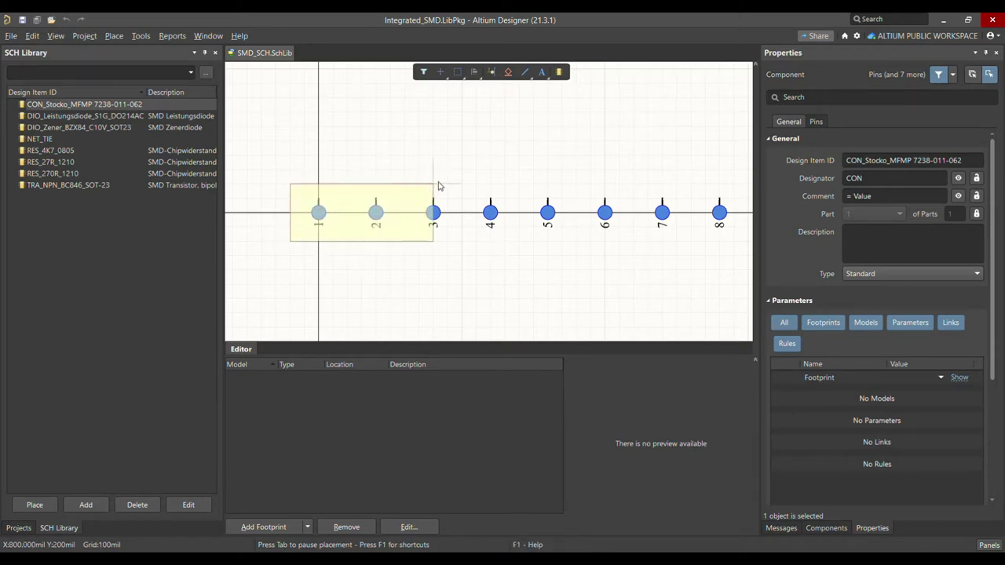
{"action": "key", "text": "g"}
{"action": "scroll", "coordinate": [439, 186], "scroll_direction": "down", "scroll_amount": 1, "text": "ctrl"}
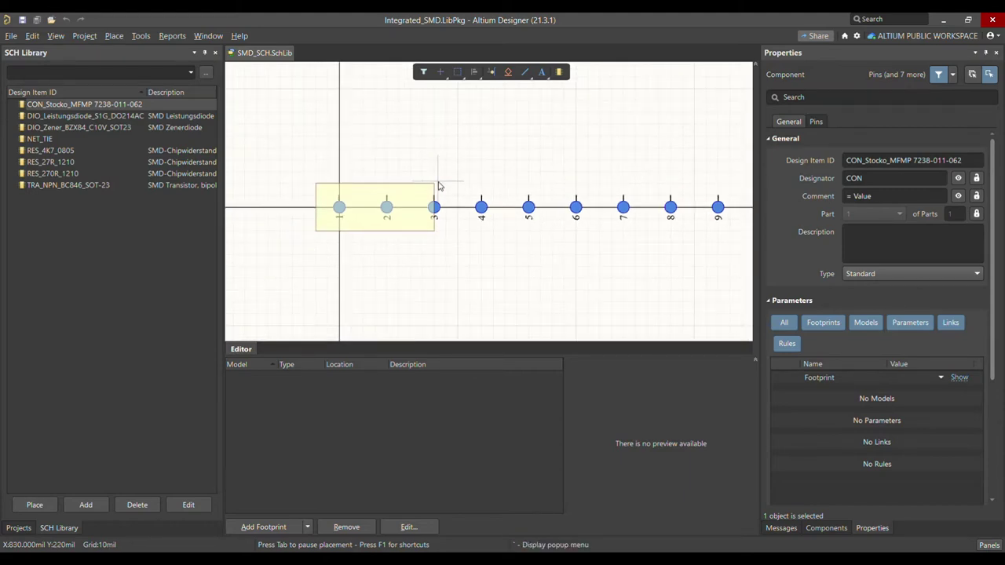
{"action": "key", "text": "g"}
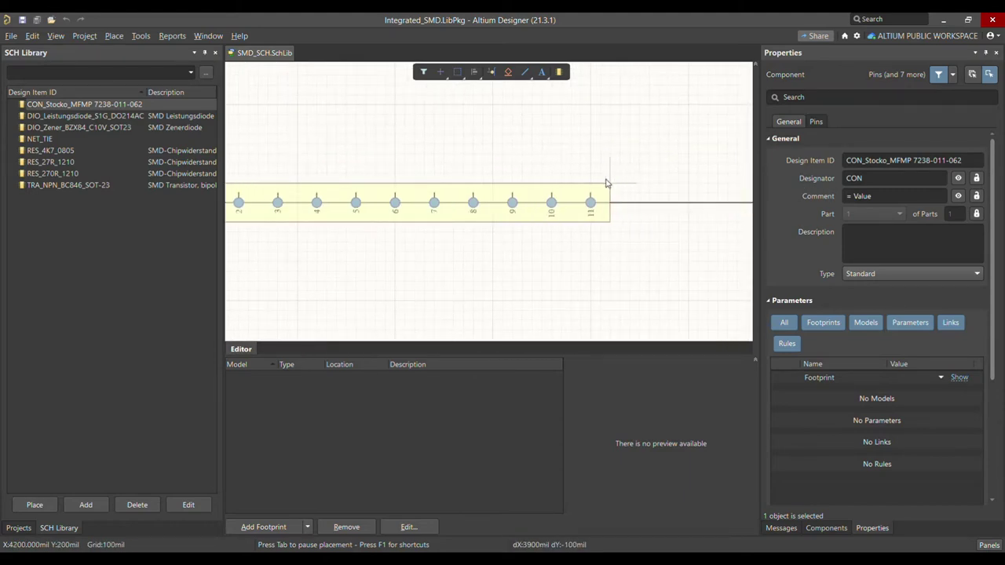
{"action": "key", "text": "Page_Up"}
{"action": "key", "text": "Page_Up"}
{"action": "key", "text": "Page_Up"}
{"action": "key", "text": "End"}
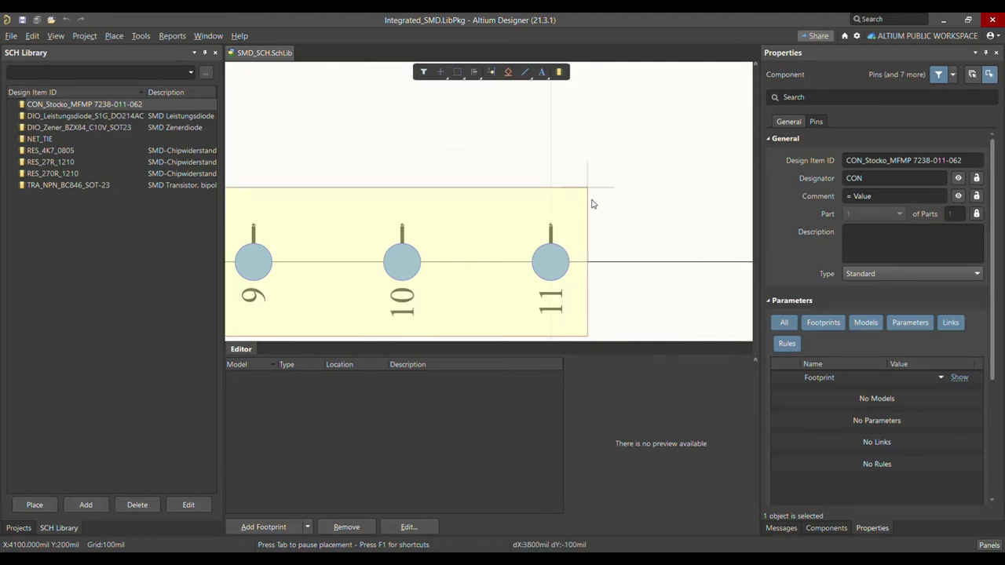
{"action": "key", "text": "Down"}
{"action": "key", "text": "Return"}
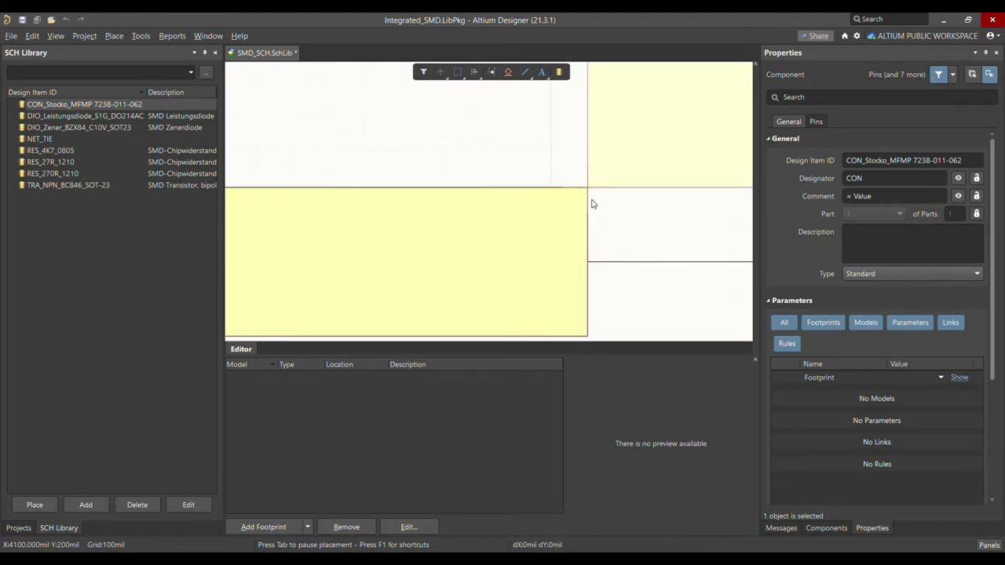
{"action": "right_click", "coordinate": [593, 205]}
Change the rectangle's fill color to light blue and make the fill transparent.
{"action": "scroll", "coordinate": [616, 216], "scroll_direction": "down", "scroll_amount": 5, "text": "ctrl"}
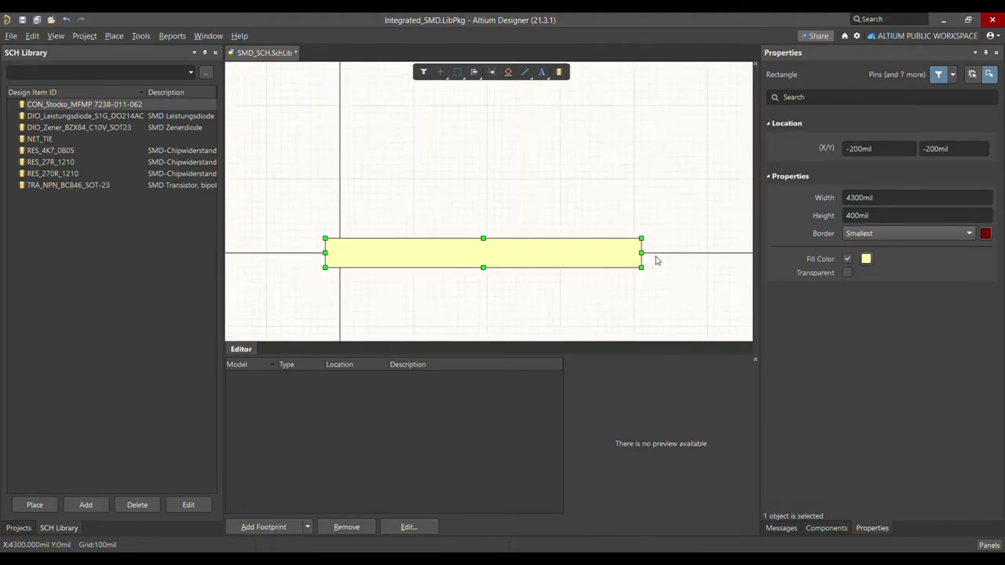
{"action": "scroll", "coordinate": [539, 307], "scroll_direction": "up", "scroll_amount": 2, "text": "ctrl"}
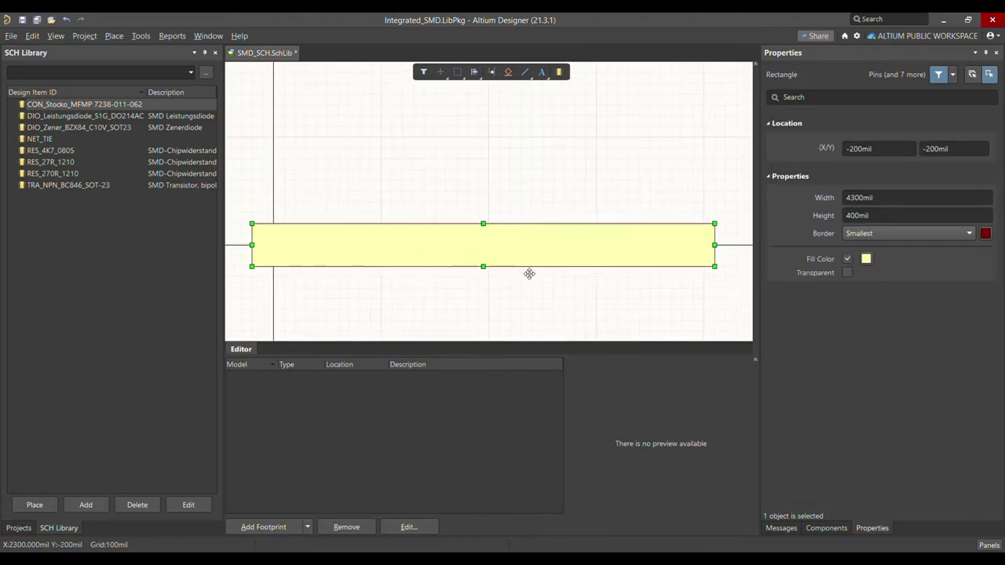
{"action": "left_click", "coordinate": [563, 246]}
{"action": "left_click", "coordinate": [581, 260]}
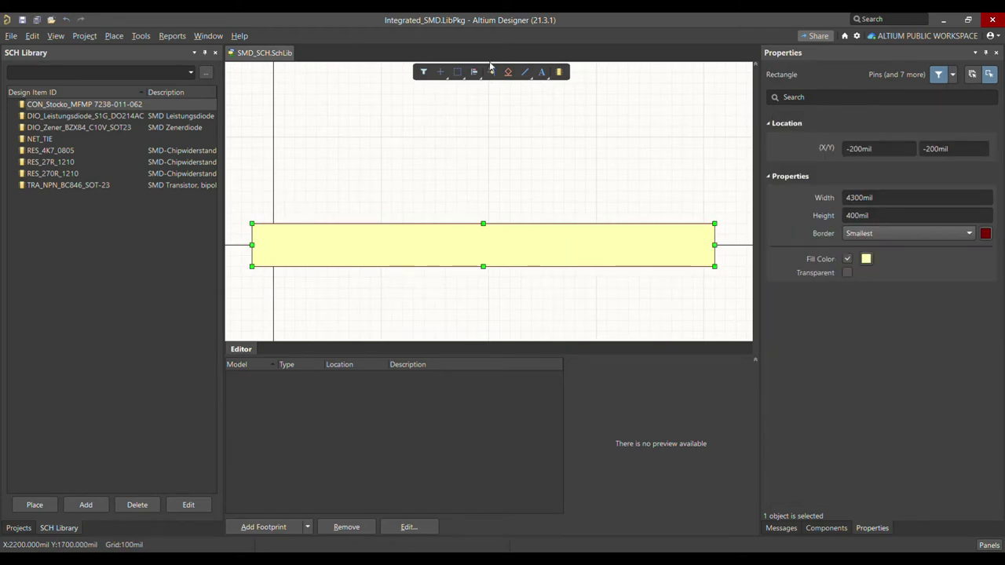
{"action": "left_click", "coordinate": [867, 259]}
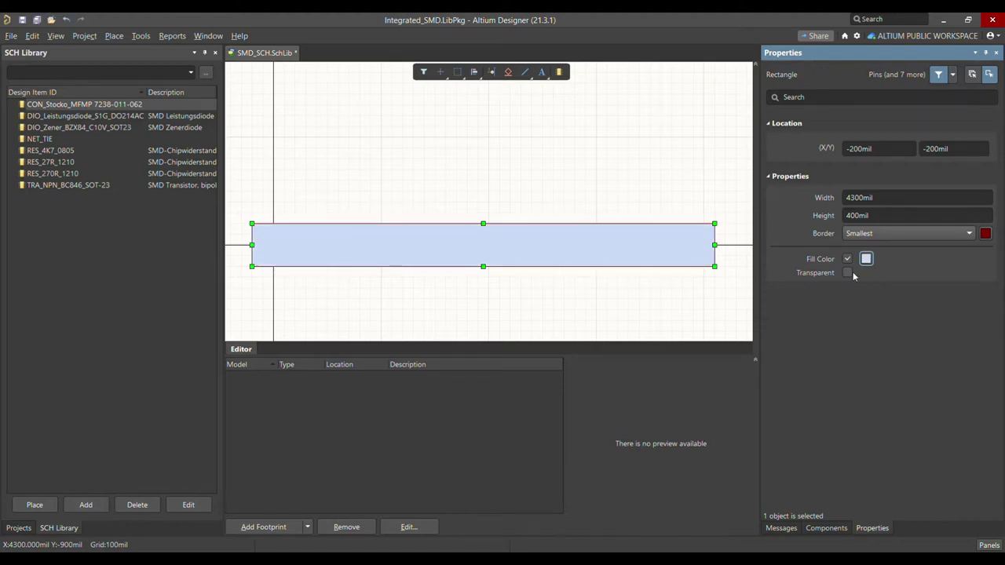
{"action": "left_click", "coordinate": [847, 272]}
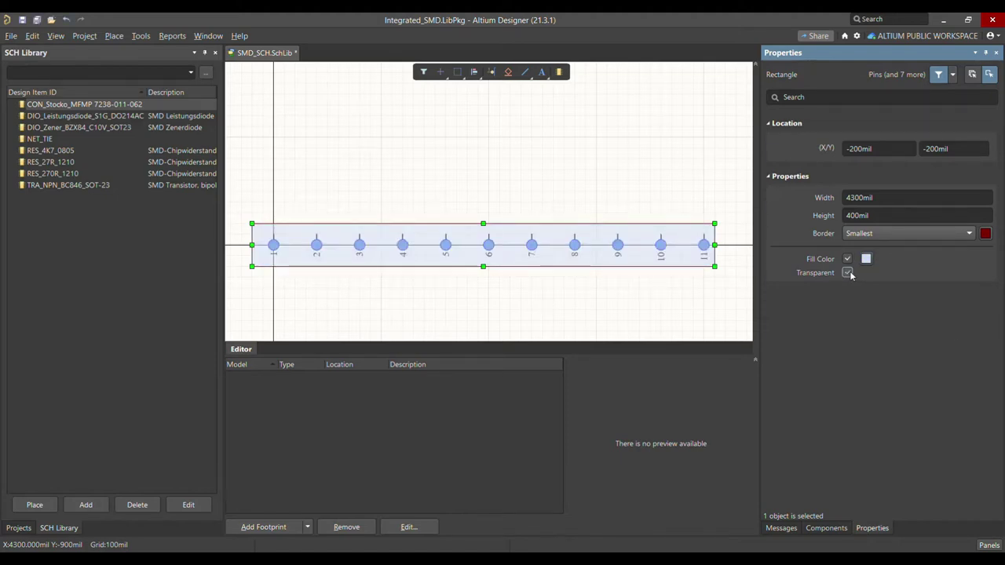
Set the rectangle's border to Small and change its fill color to a pale grey-green.
{"action": "left_click", "coordinate": [312, 189]}
{"action": "scroll", "coordinate": [311, 188], "scroll_direction": "up", "scroll_amount": 3, "text": "ctrl"}
{"action": "left_click", "coordinate": [317, 188]}
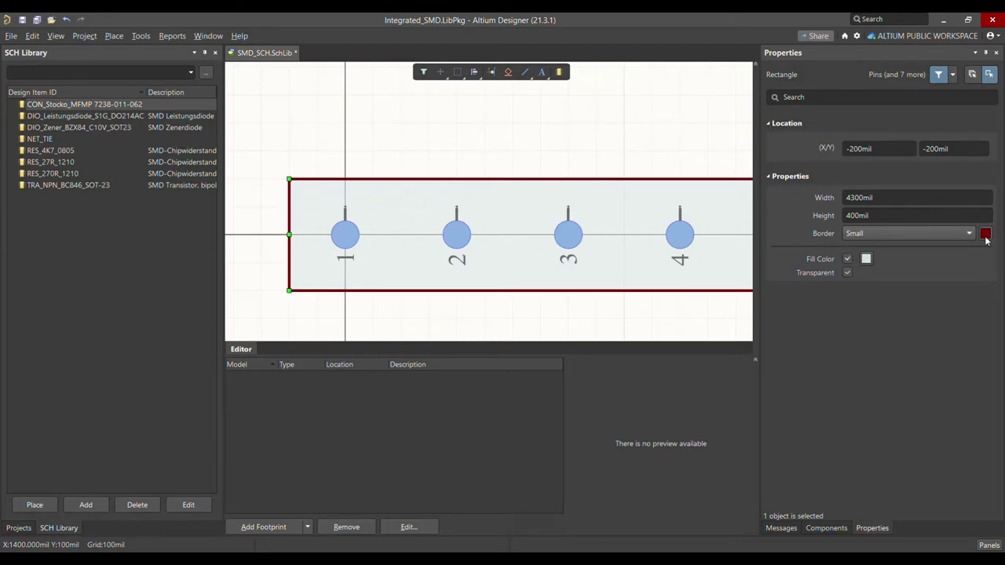
Set the rectangle's border color to black and save the schematic library.
{"action": "left_click", "coordinate": [986, 239]}
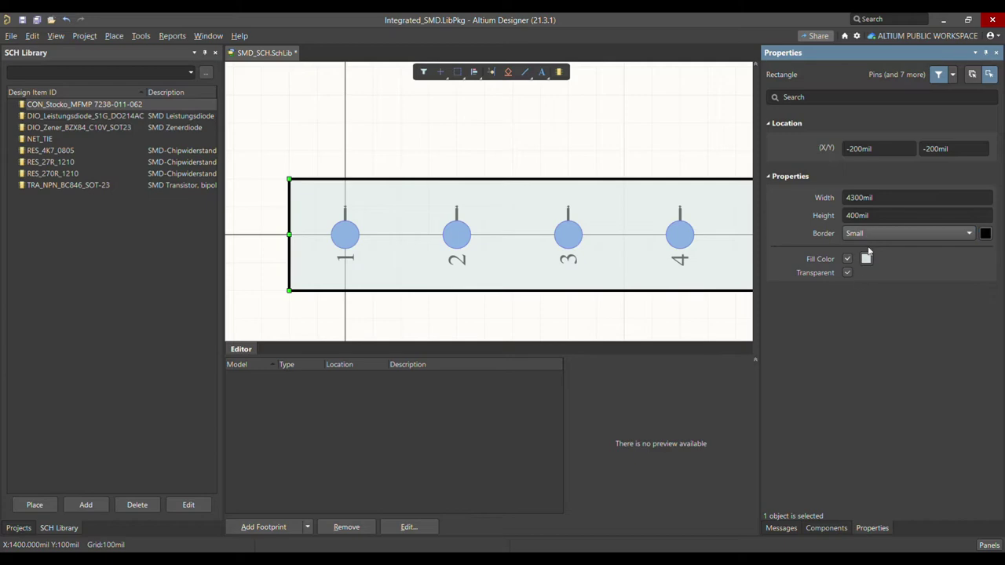
{"action": "left_click", "coordinate": [378, 149]}
{"action": "key", "text": "ctrl+s"}
{"action": "scroll", "coordinate": [348, 159], "scroll_direction": "down", "scroll_amount": 5, "text": "ctrl"}
{"action": "scroll", "coordinate": [538, 220], "scroll_direction": "up", "scroll_amount": 5, "text": "ctrl"}
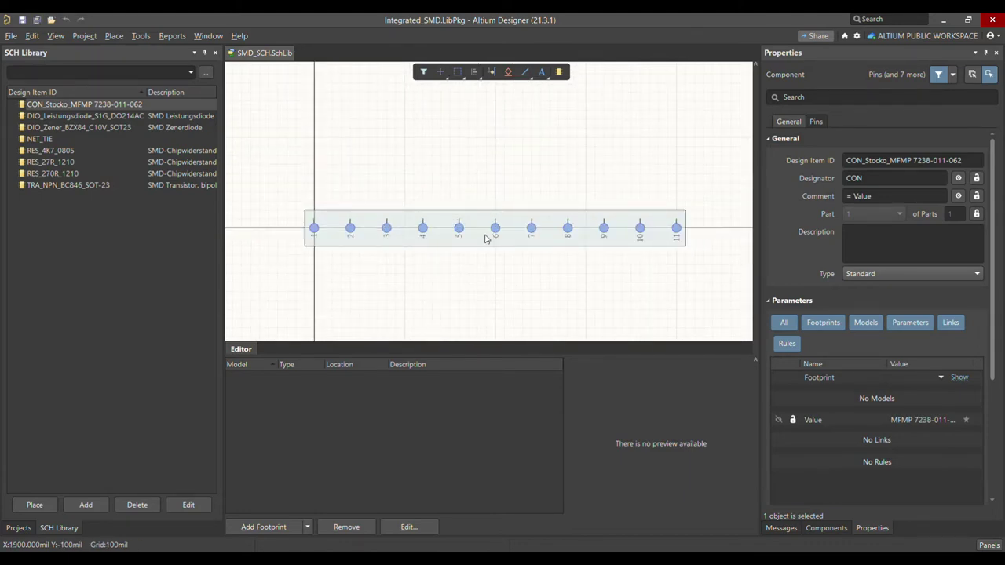
{"action": "scroll", "coordinate": [419, 246], "scroll_direction": "down", "scroll_amount": 6, "text": "ctrl"}
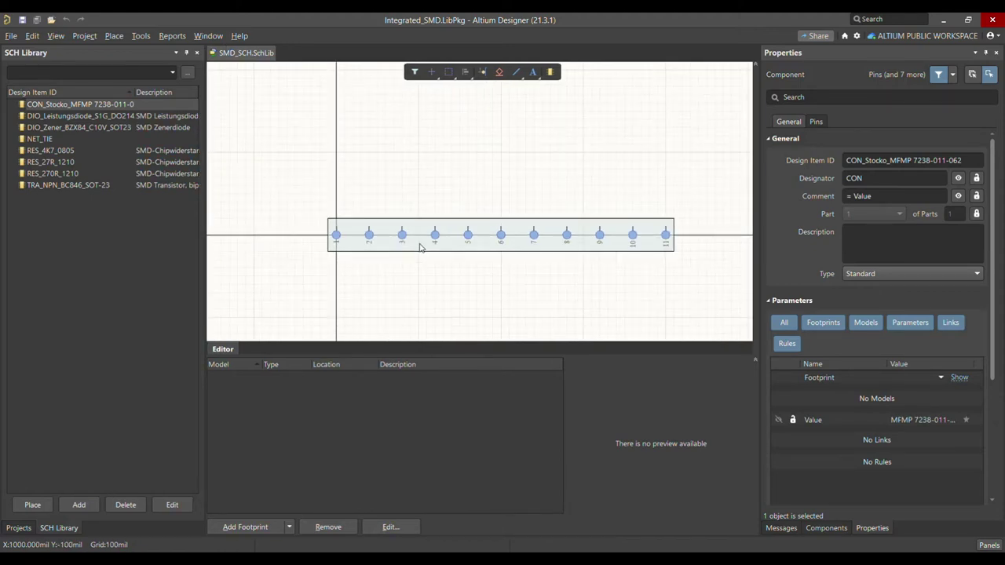
{"action": "scroll", "coordinate": [498, 164], "scroll_direction": "up", "scroll_amount": 4, "text": "ctrl"}
{"action": "scroll", "coordinate": [495, 186], "scroll_direction": "down", "scroll_amount": 2, "text": "ctrl"}
{"action": "scroll", "coordinate": [458, 162], "scroll_direction": "up", "scroll_amount": 1}
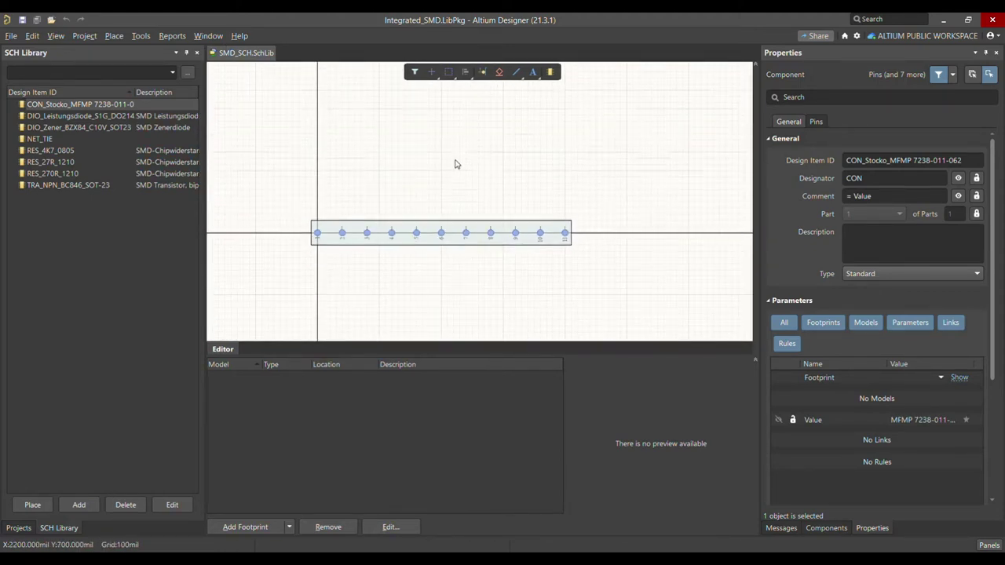
{"action": "scroll", "coordinate": [429, 212], "scroll_direction": "up", "scroll_amount": 1, "text": "ctrl"}
Switch to the Stocko connector drawing in Photos, highlight the contact area below the board edge, and examine its dimensions.
{"action": "key", "text": "alt+Tab"}
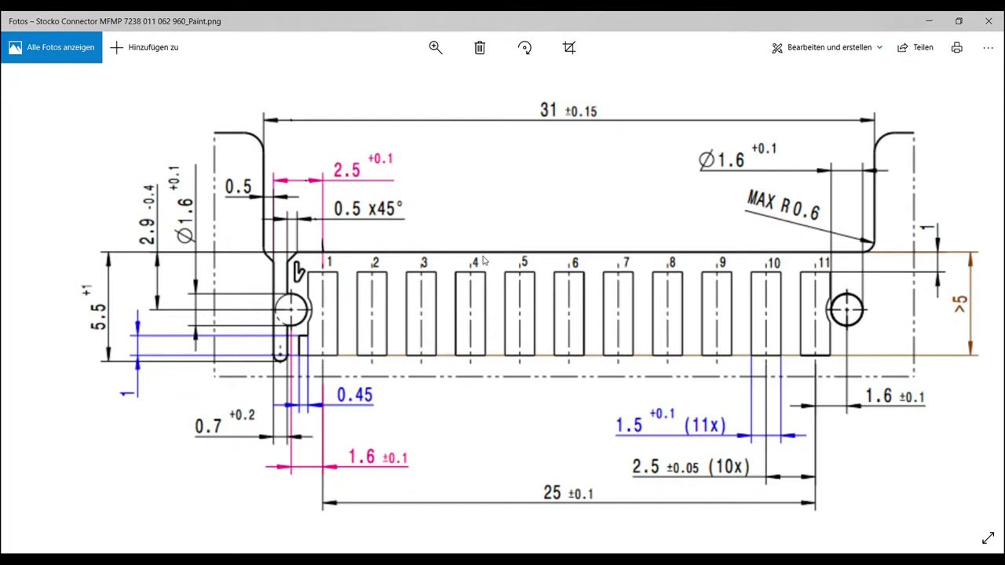
{"action": "mouse_move", "coordinate": [77, 242]}
{"action": "left_mouse_down"}
{"action": "mouse_move", "coordinate": [620, 215]}
{"action": "mouse_move", "coordinate": [951, 246]}
{"action": "mouse_move", "coordinate": [898, 421]}
{"action": "mouse_move", "coordinate": [264, 444]}
{"action": "mouse_move", "coordinate": [169, 369]}
{"action": "mouse_move", "coordinate": [146, 239]}
{"action": "left_mouse_up"}
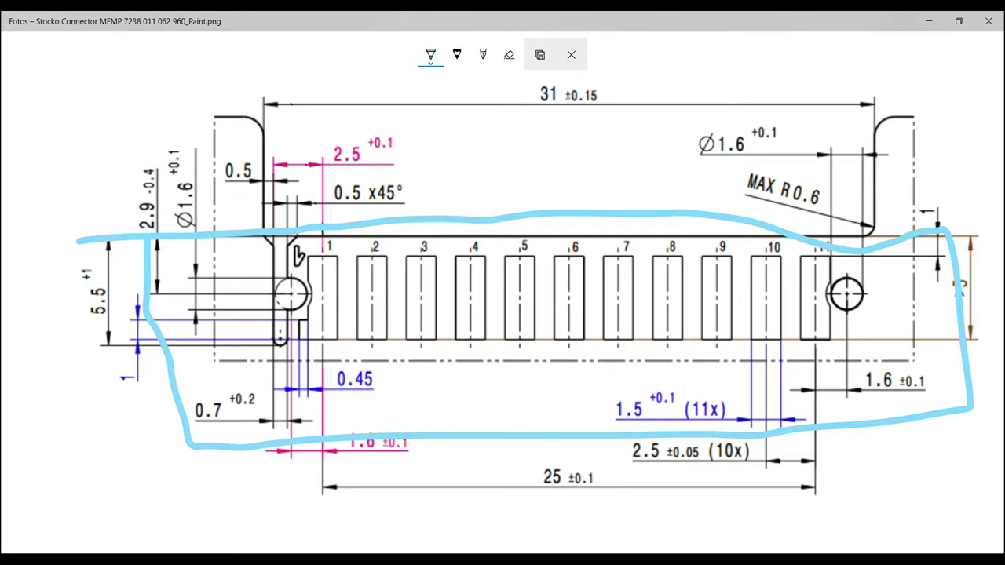
{"action": "key", "text": "alt+Tab"}
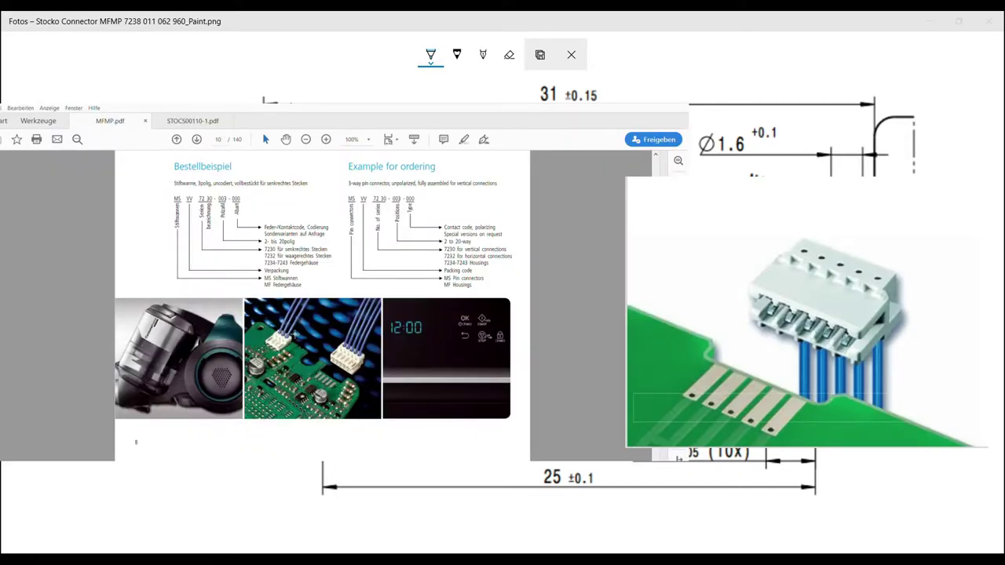
{"action": "key", "text": "alt+Tab"}
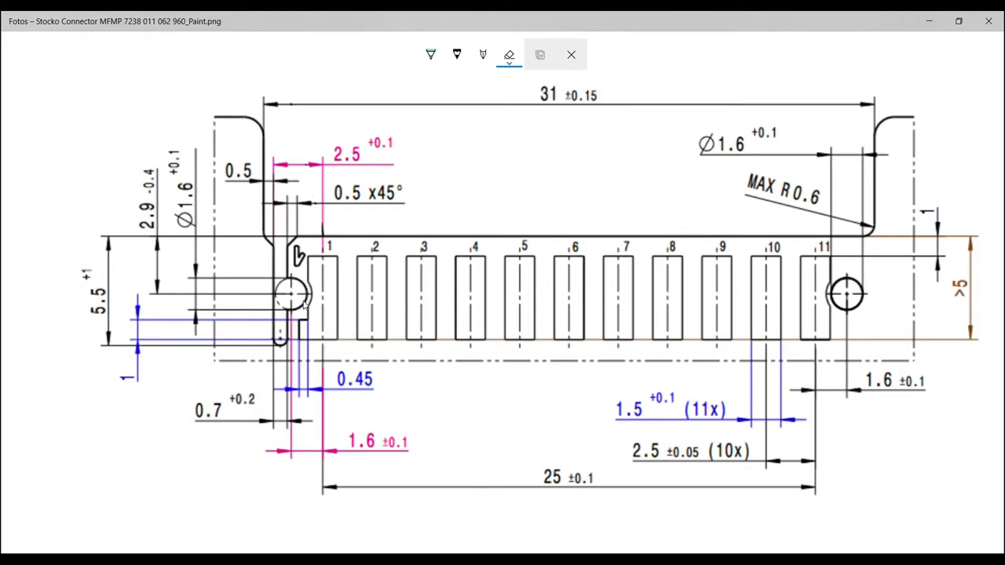
Switch to the PCB library in Altium Designer and add a footprint named STOCKO_MFMP_7238_011_062.
{"action": "key", "text": "alt+Tab"}
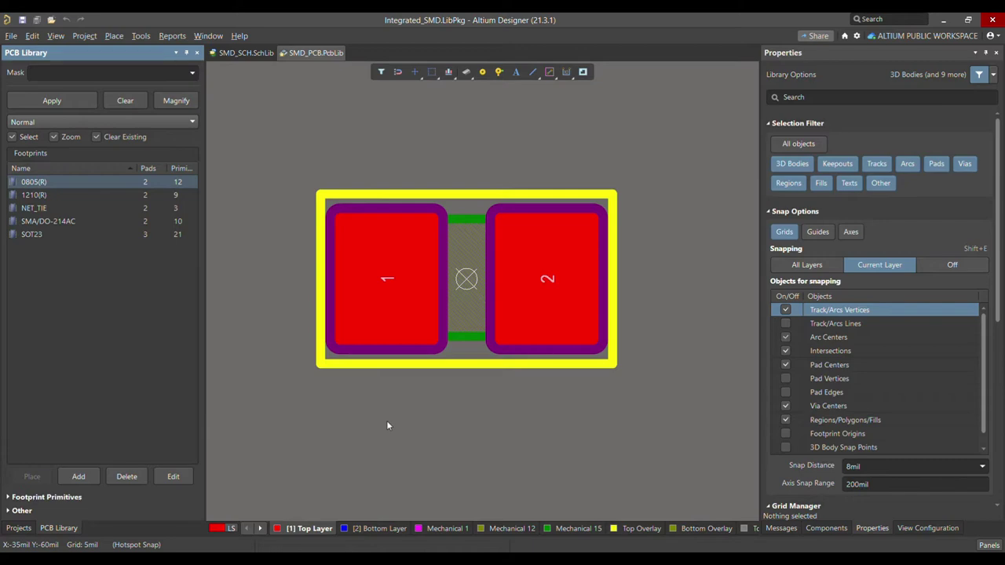
{"action": "left_click", "coordinate": [93, 476]}
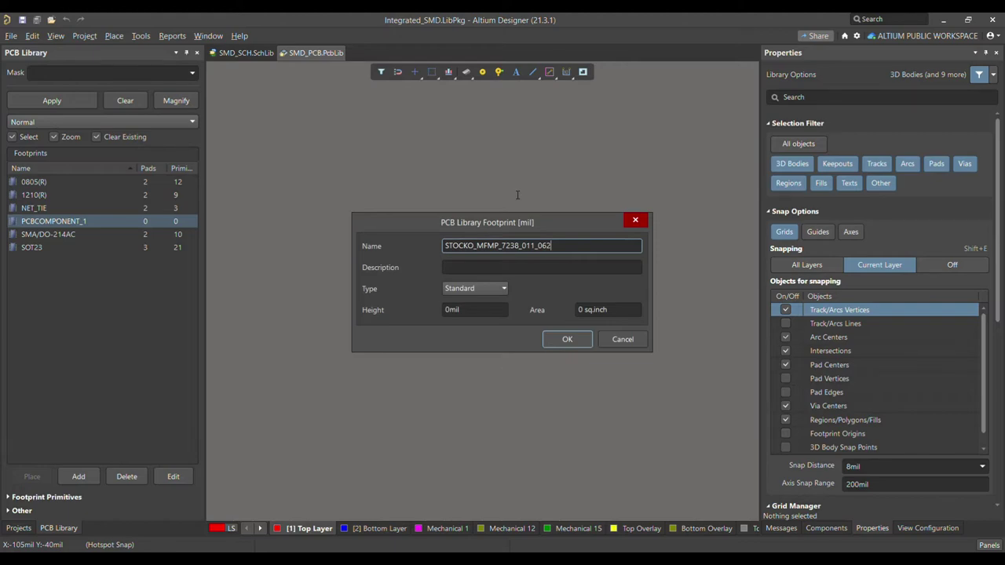
{"action": "key", "text": "Return"}
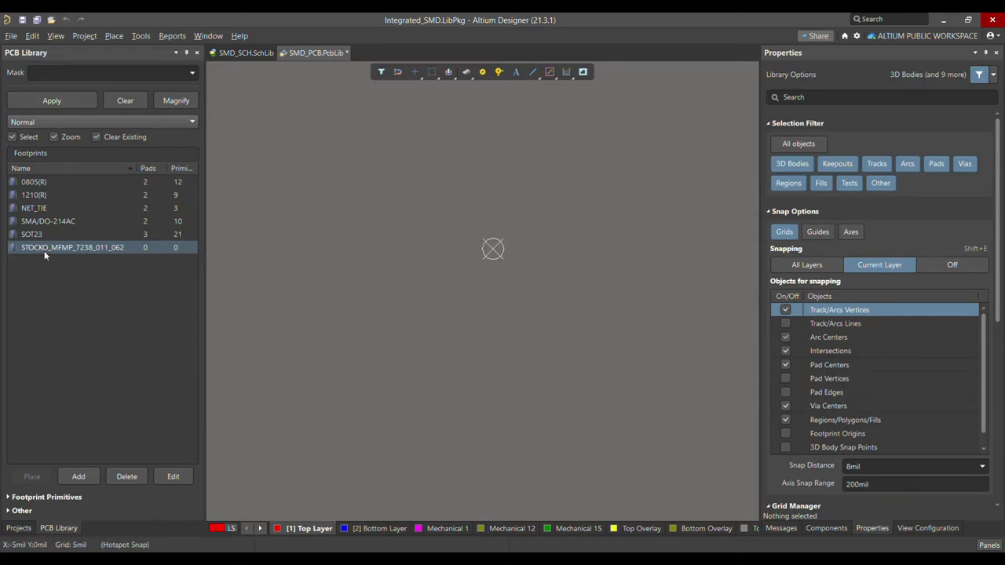
Place a pad at the footprint origin (0, 0) and assign it to the Top Layer.
{"action": "left_click", "coordinate": [114, 36]}
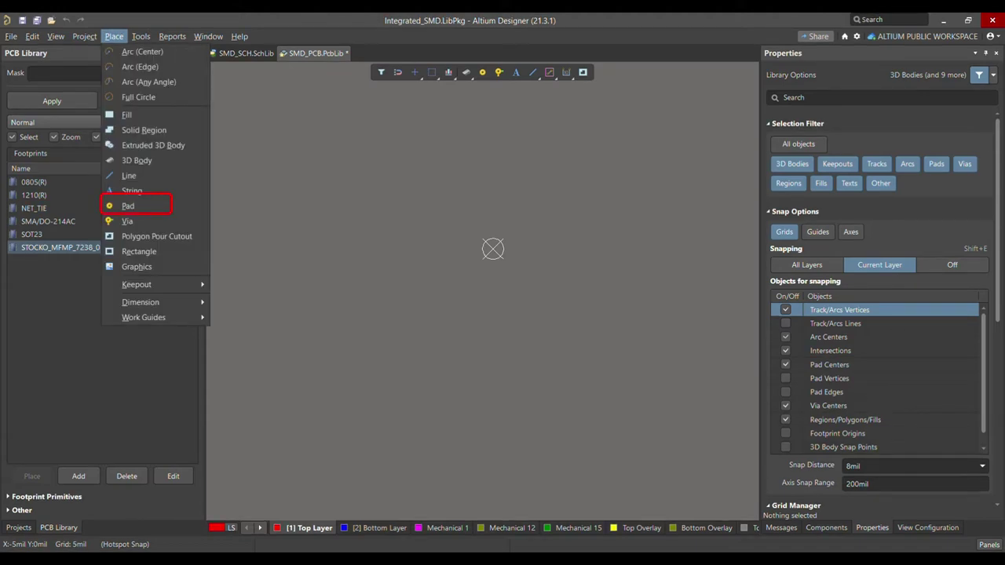
{"action": "left_click", "coordinate": [128, 206]}
{"action": "scroll", "coordinate": [493, 267], "scroll_direction": "up", "scroll_amount": 5, "text": "ctrl"}
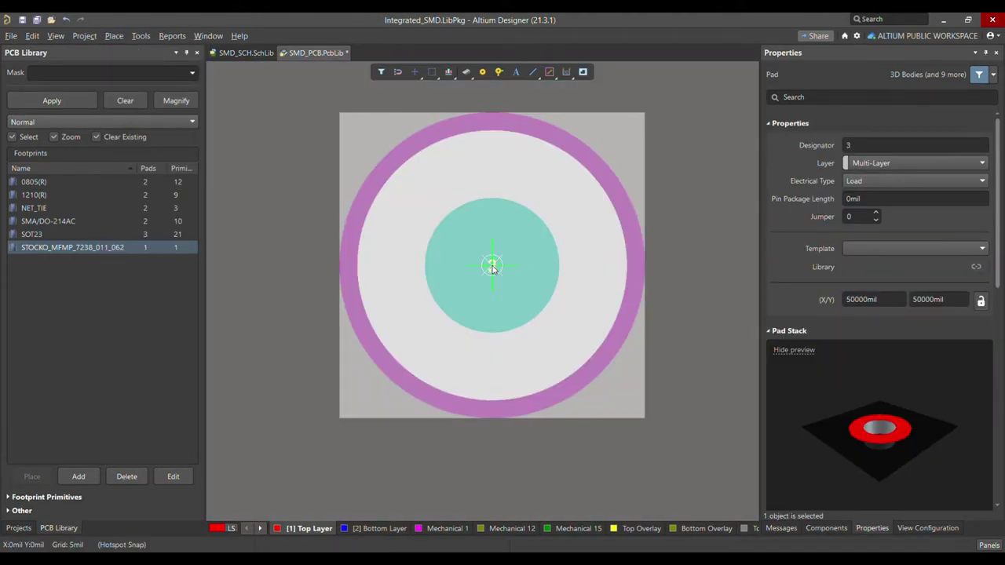
{"action": "left_click", "coordinate": [492, 267]}
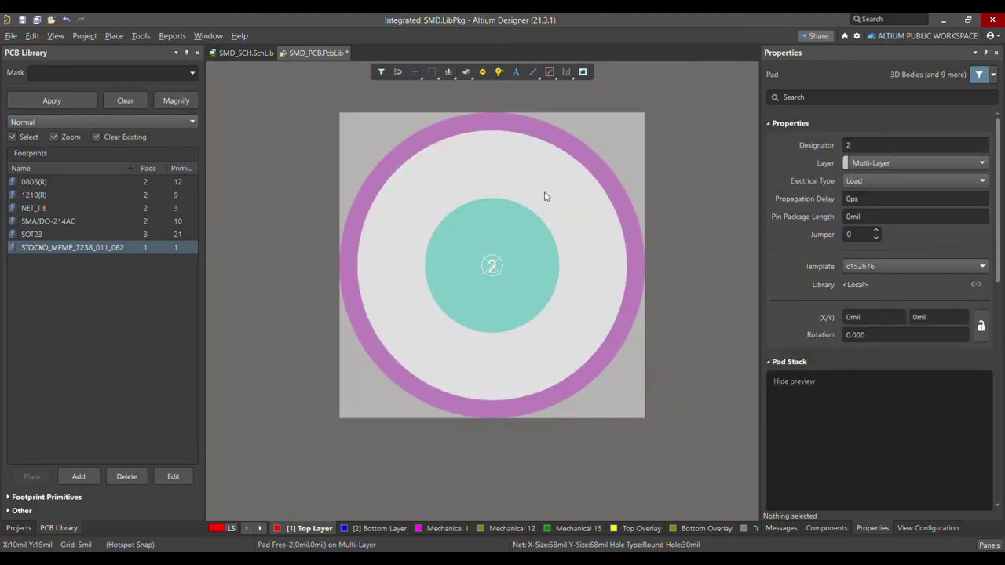
{"action": "key", "text": "Tab"}
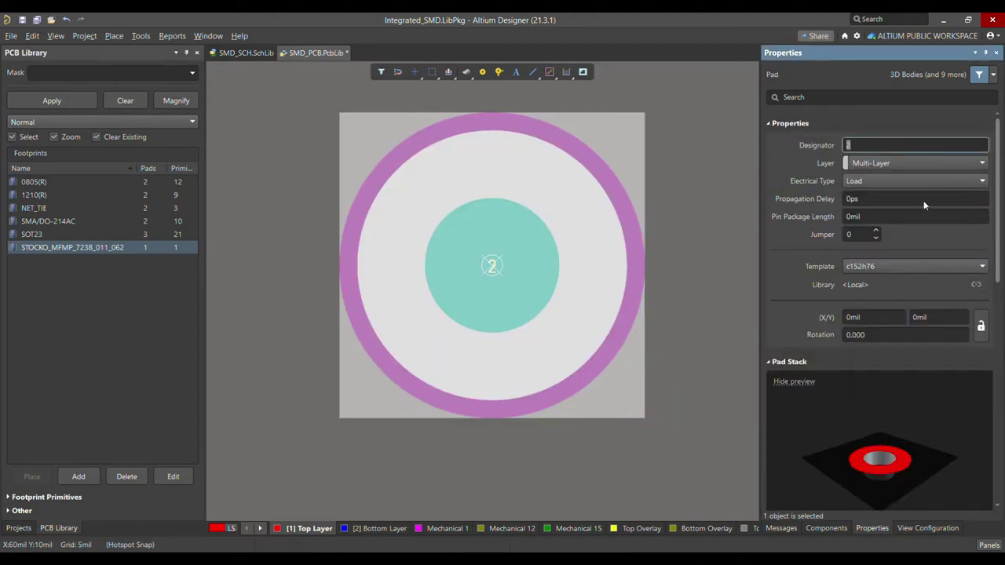
{"action": "key", "text": "Return"}
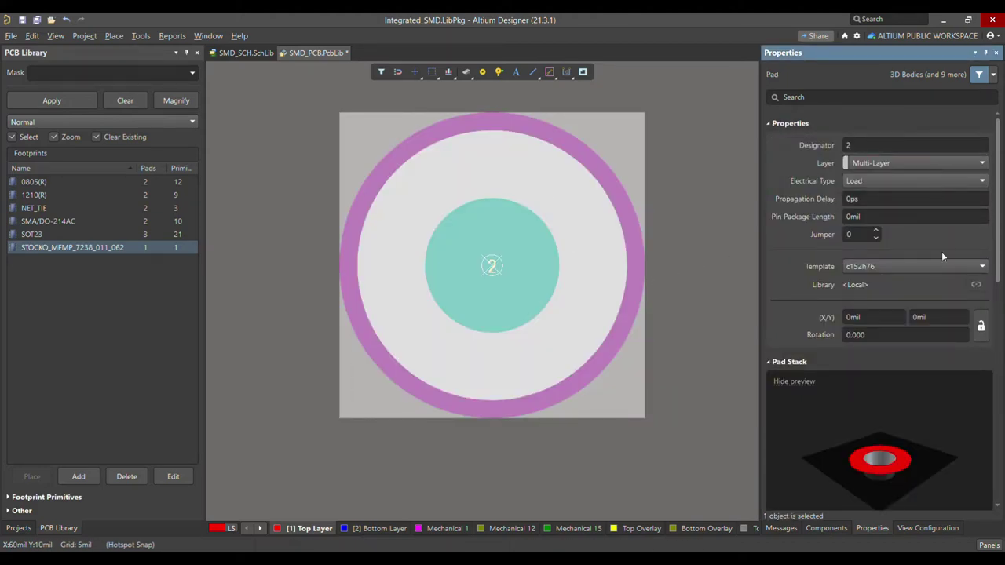
{"action": "left_click", "coordinate": [898, 177]}
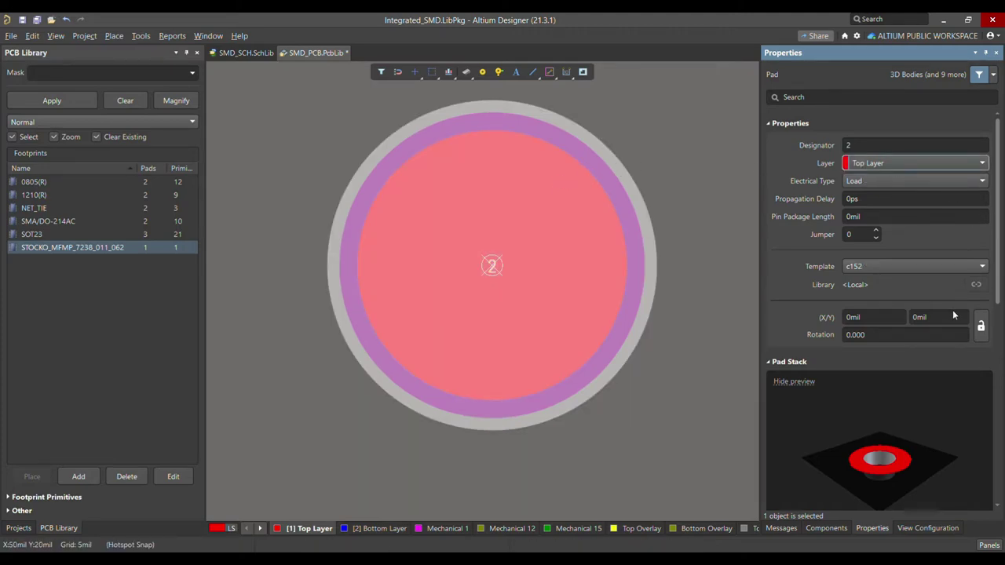
Change the pad's shape to Rectangular.
{"action": "scroll", "coordinate": [953, 275], "scroll_direction": "down", "scroll_amount": 3}
{"action": "scroll", "coordinate": [955, 279], "scroll_direction": "down", "scroll_amount": 2}
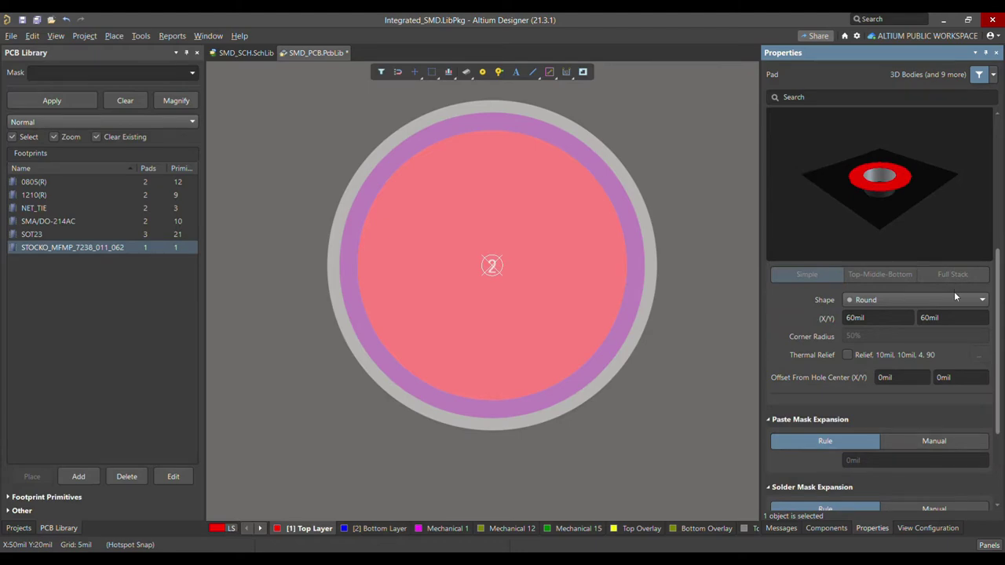
{"action": "scroll", "coordinate": [954, 296], "scroll_direction": "up", "scroll_amount": 2}
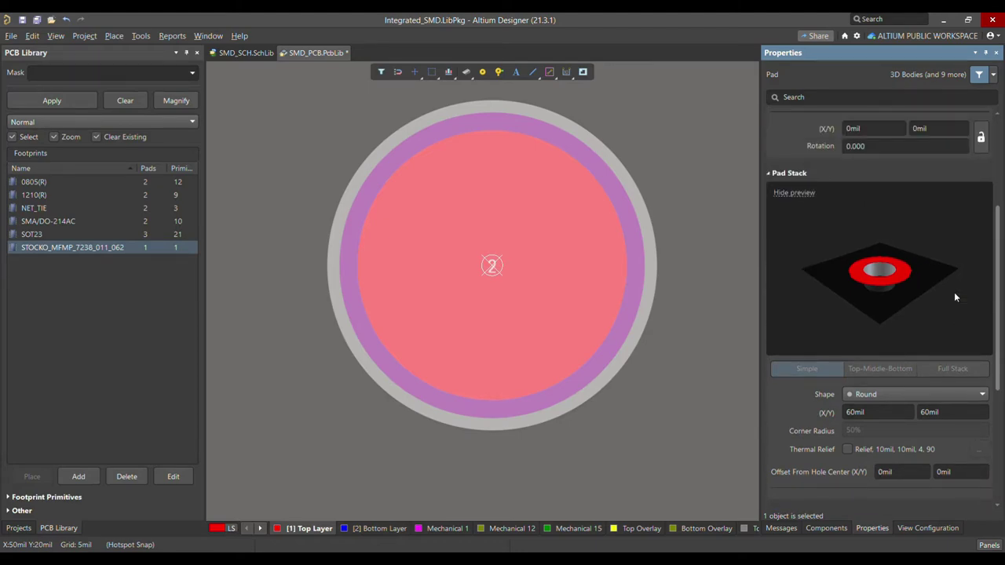
{"action": "scroll", "coordinate": [955, 296], "scroll_direction": "down", "scroll_amount": 1}
{"action": "scroll", "coordinate": [956, 297], "scroll_direction": "down", "scroll_amount": 1}
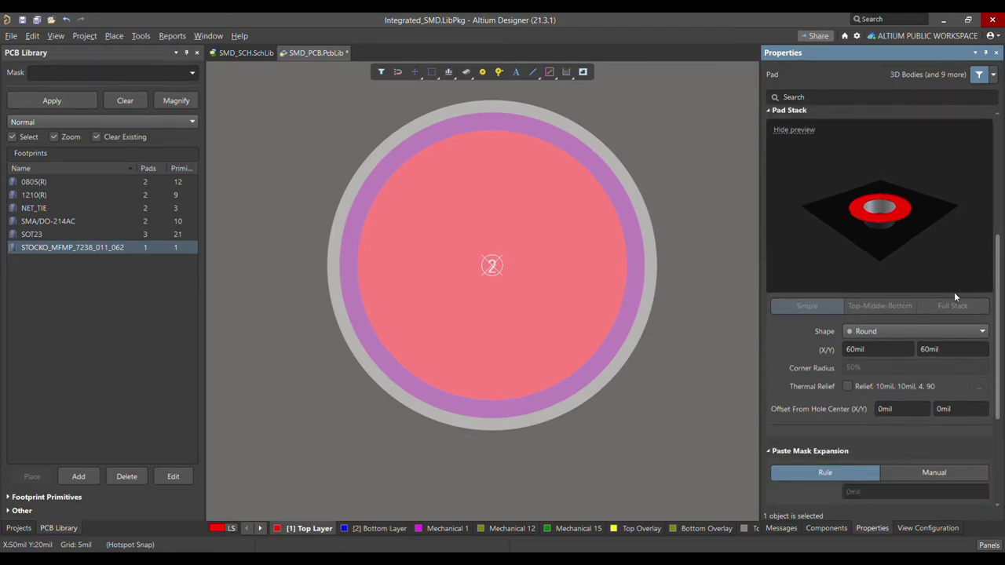
{"action": "left_click", "coordinate": [928, 357]}
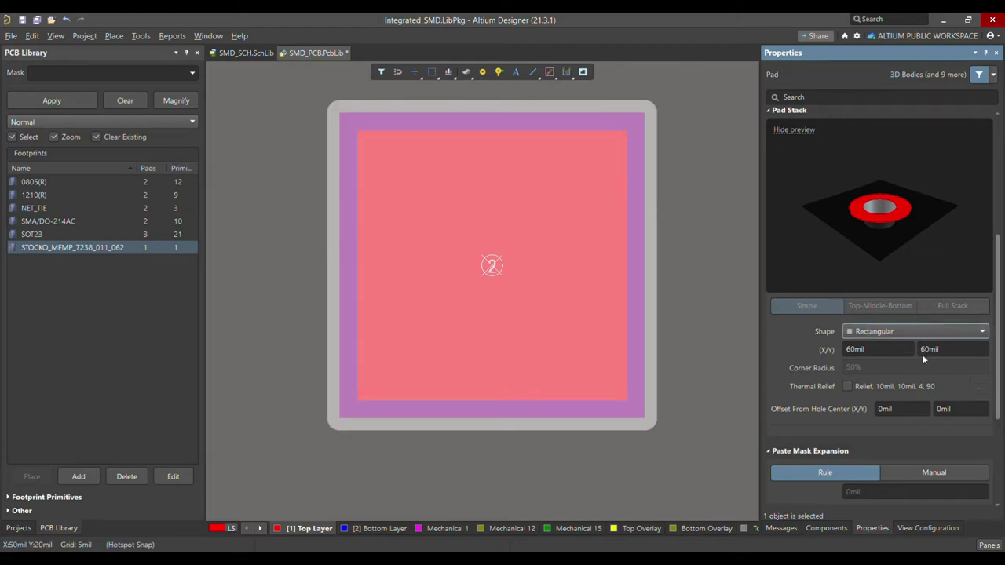
Switch the units to millimetres and set the pad size to 1.5 mm in X and 4.2 mm in Y.
{"action": "key", "text": "q"}
{"action": "left_click", "coordinate": [878, 349]}
{"action": "type", "text": "1.5"}
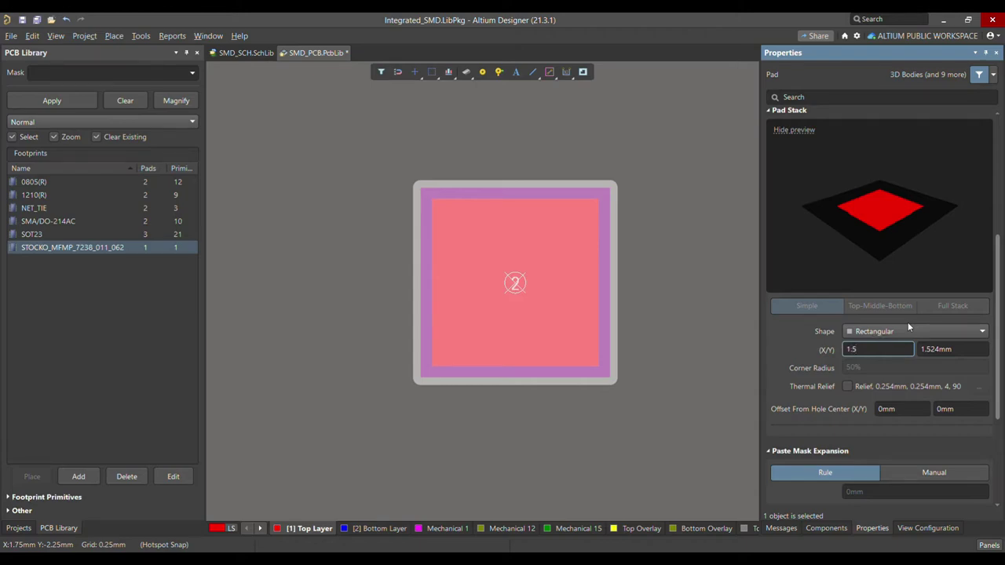
{"action": "key", "text": "Return"}
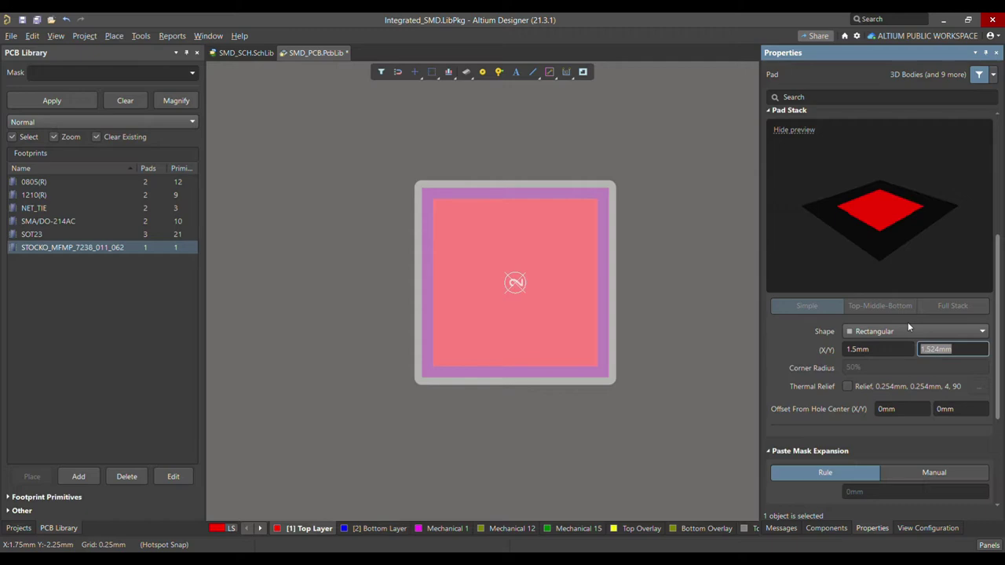
{"action": "type", "text": "4.2"}
{"action": "key", "text": "Return"}
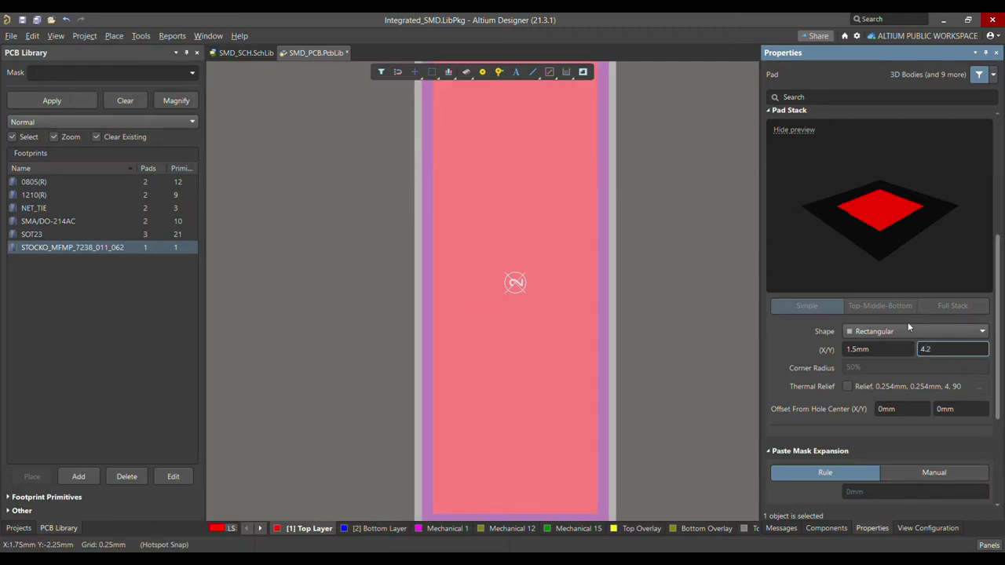
{"action": "scroll", "coordinate": [319, 228], "scroll_direction": "down", "scroll_amount": 2, "text": "ctrl"}
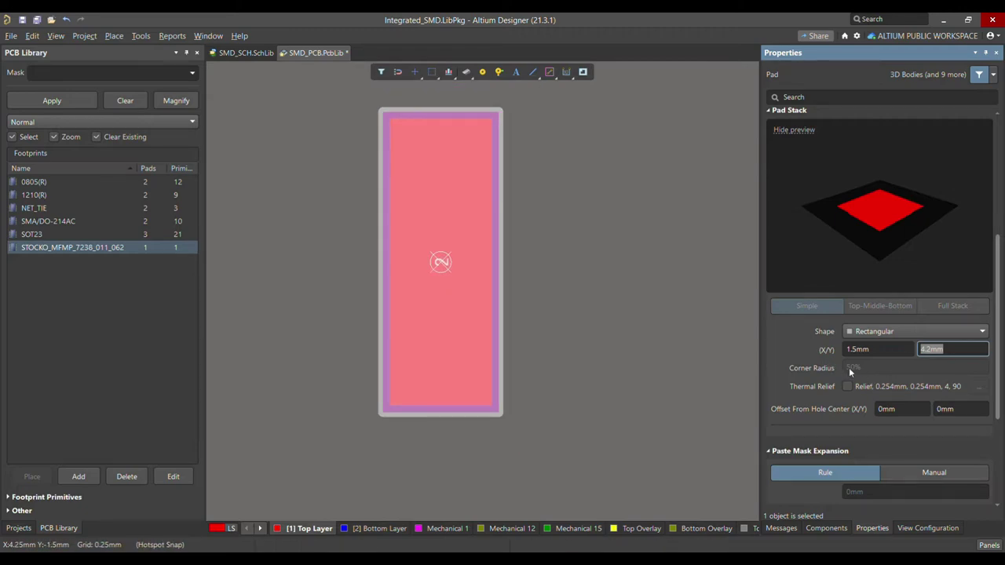
Change the pad's shape to Rounded Rectangle with a corner radius of 20%.
{"action": "left_click", "coordinate": [911, 331]}
{"action": "left_click", "coordinate": [919, 376]}
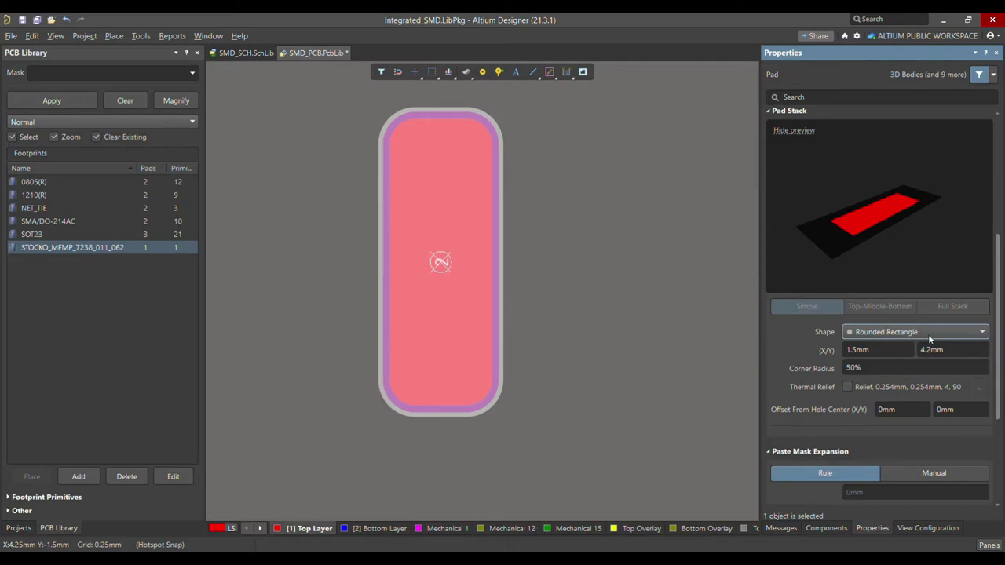
{"action": "left_click", "coordinate": [890, 368]}
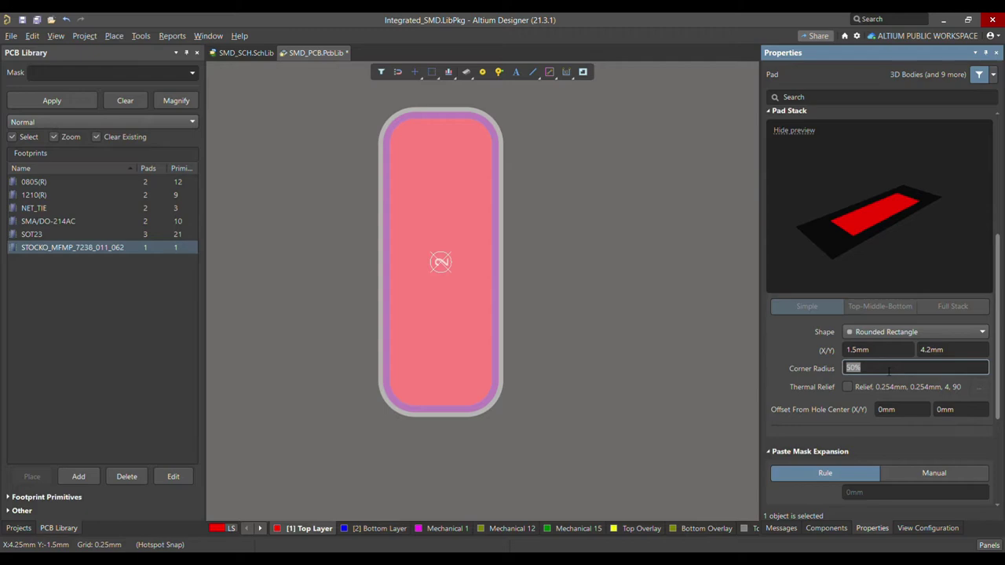
{"action": "type", "text": "20"}
{"action": "key", "text": "Return"}
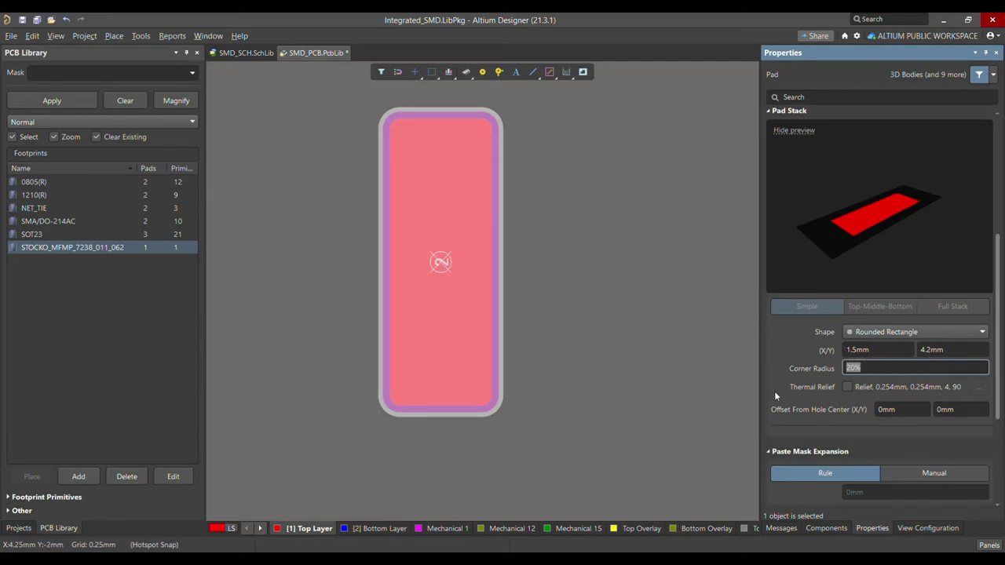
Set the pad's paste mask expansion to Manual with a value of -1 mm.
{"action": "scroll", "coordinate": [799, 356], "scroll_direction": "down", "scroll_amount": 3}
{"action": "left_click", "coordinate": [513, 321]}
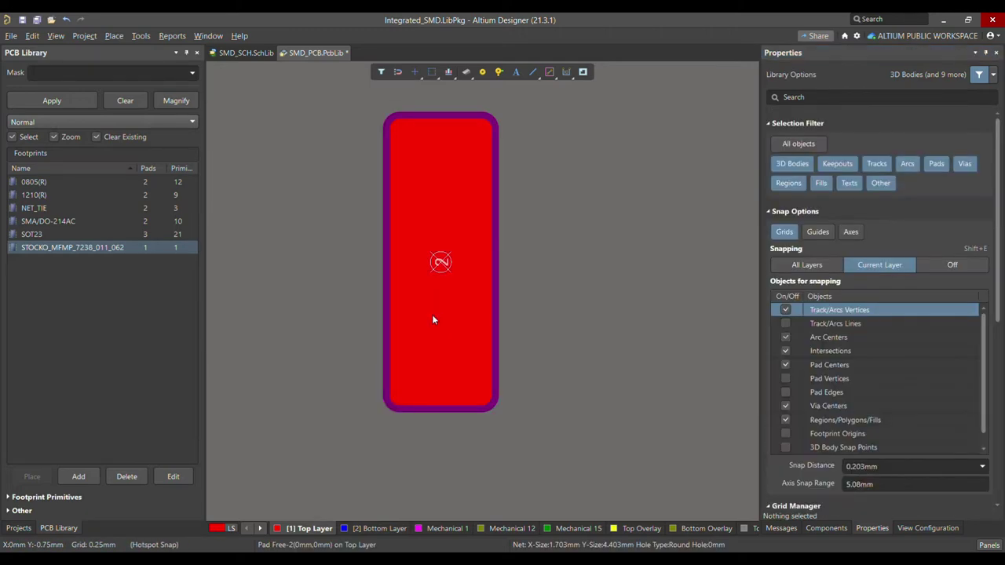
{"action": "left_click", "coordinate": [432, 314]}
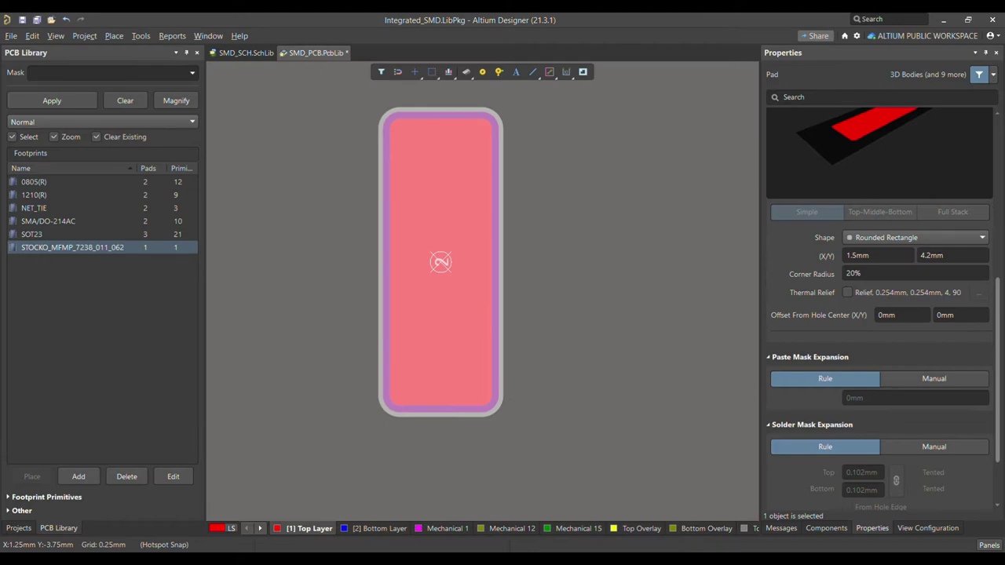
{"action": "left_click", "coordinate": [932, 378]}
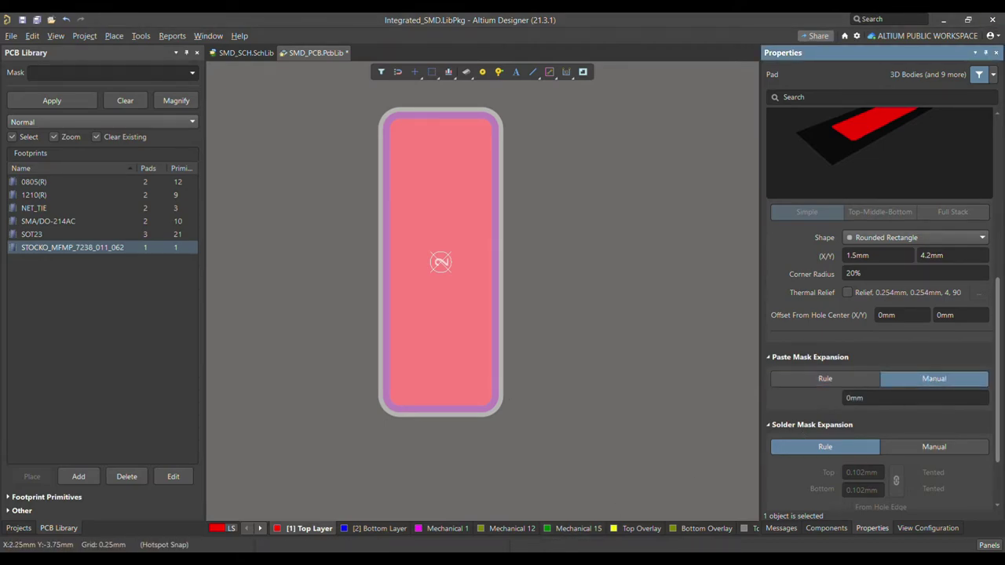
{"action": "left_click", "coordinate": [898, 399]}
{"action": "type", "text": "-1"}
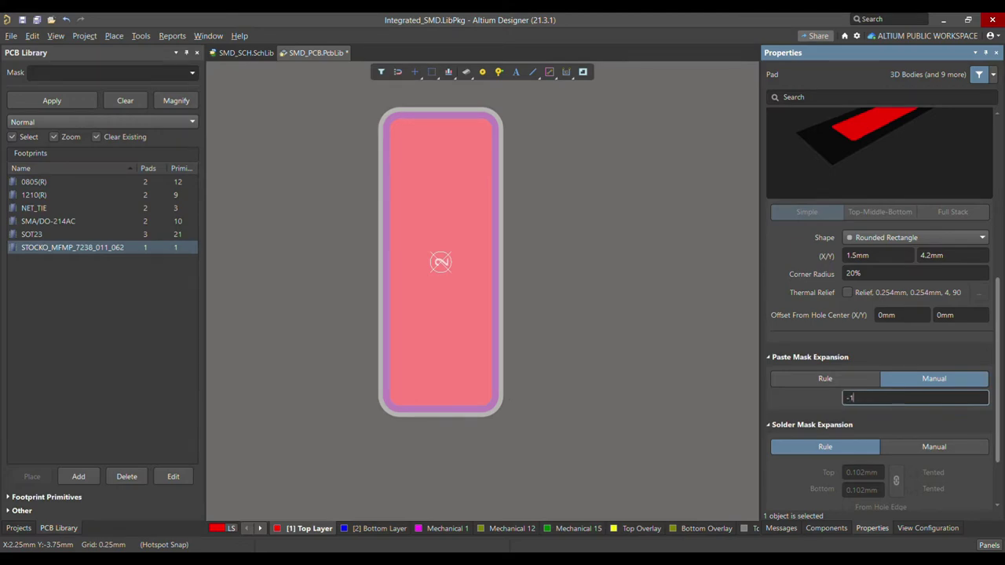
{"action": "type", "text": "mm"}
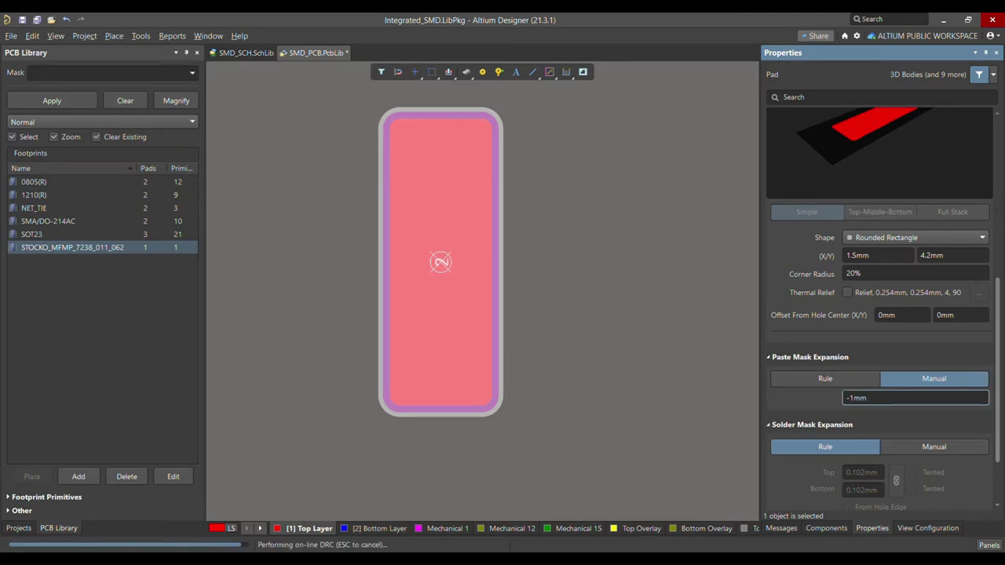
{"action": "key", "text": "Return"}
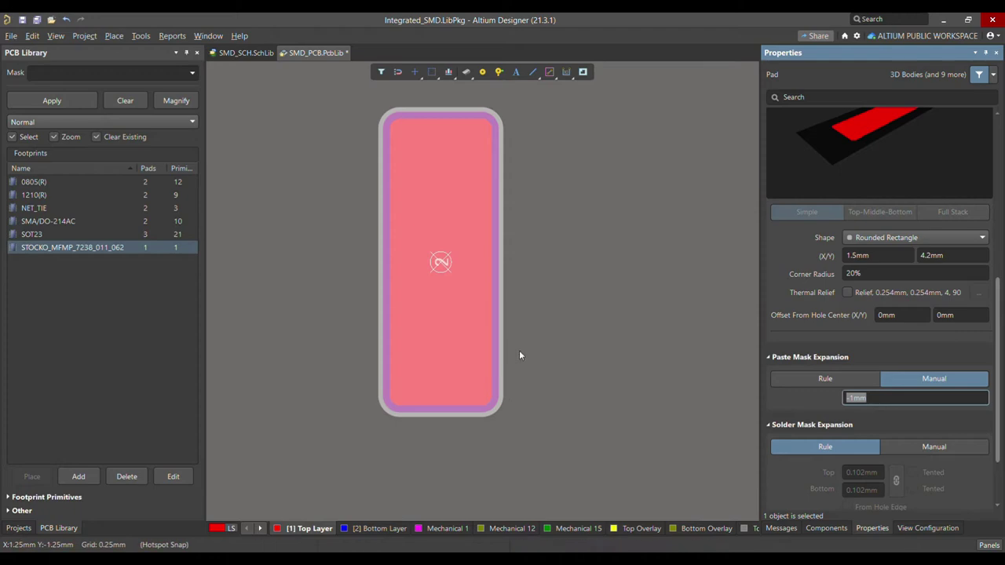
Make Top Paste the active layer and inspect the pad's paste opening in single-layer mode.
{"action": "left_click", "coordinate": [260, 531]}
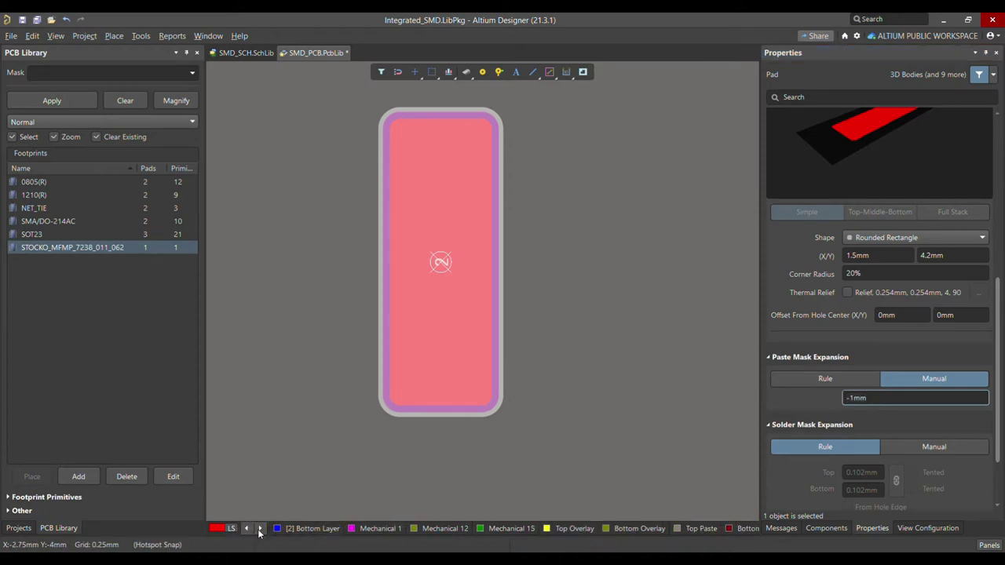
{"action": "left_click", "coordinate": [260, 530]}
{"action": "left_click", "coordinate": [259, 531]}
{"action": "left_click", "coordinate": [260, 531]}
{"action": "left_click", "coordinate": [260, 530]}
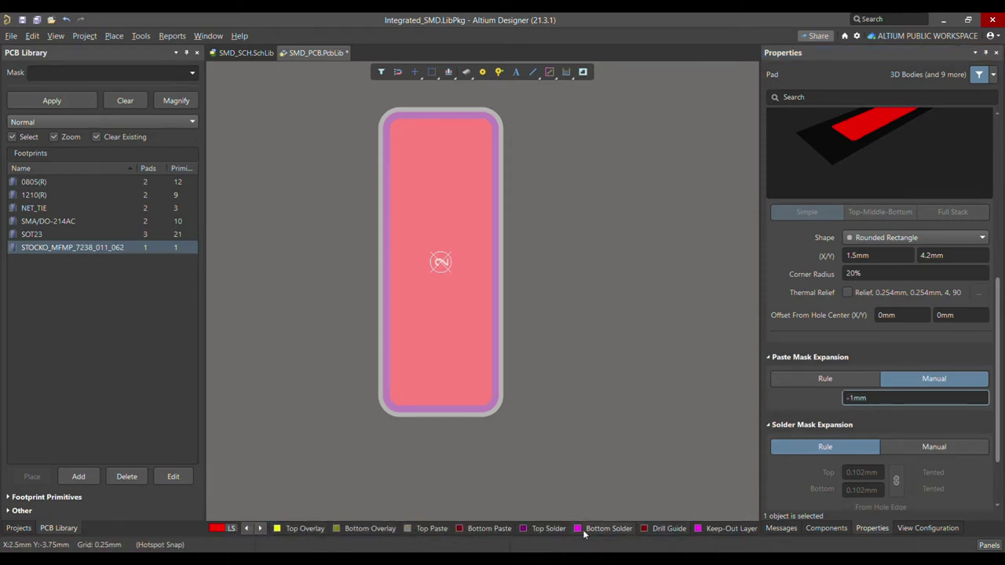
{"action": "left_click", "coordinate": [431, 529]}
{"action": "left_click", "coordinate": [571, 347]}
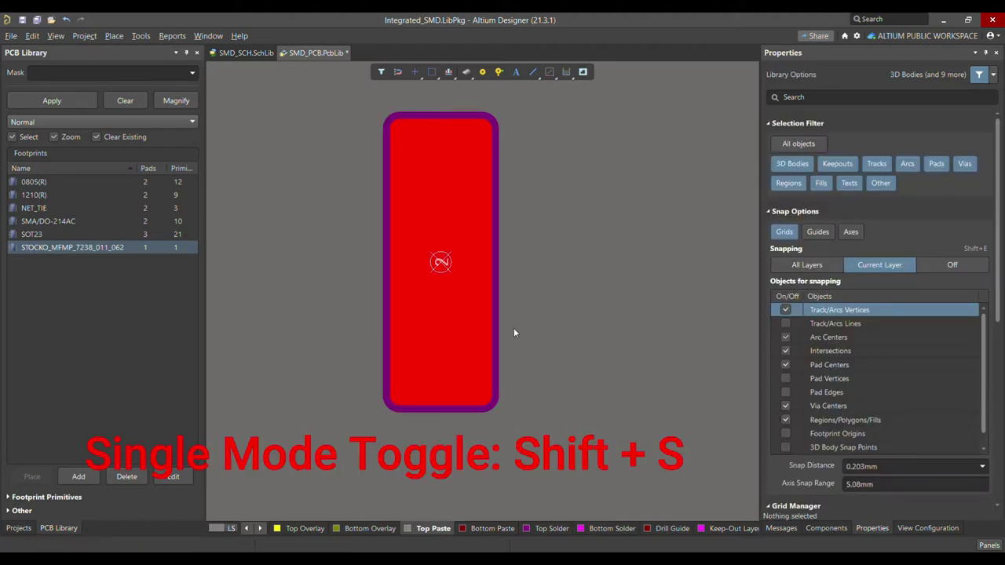
{"action": "key", "text": "shift+s"}
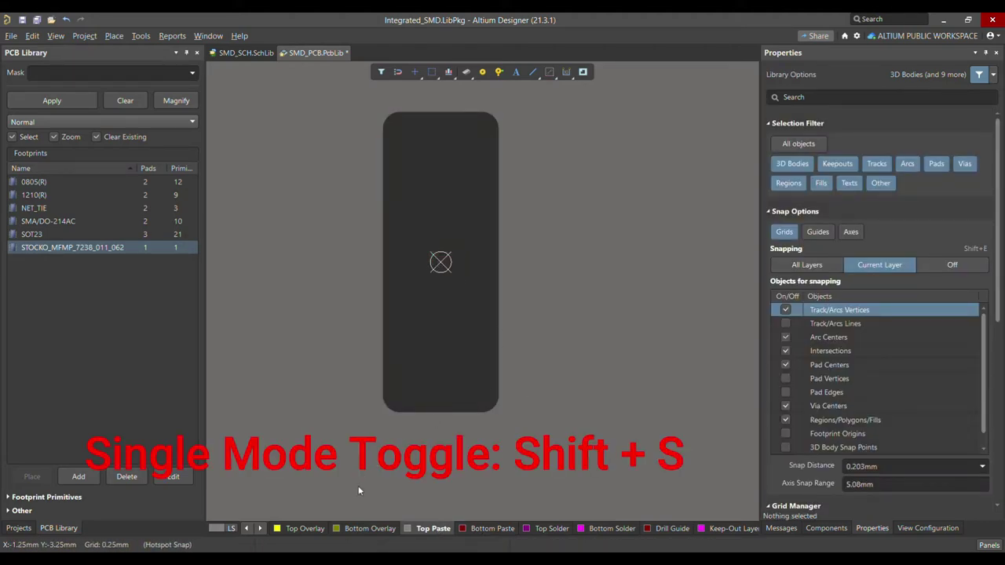
{"action": "key", "text": "shift+s"}
{"action": "key", "text": "shift+s"}
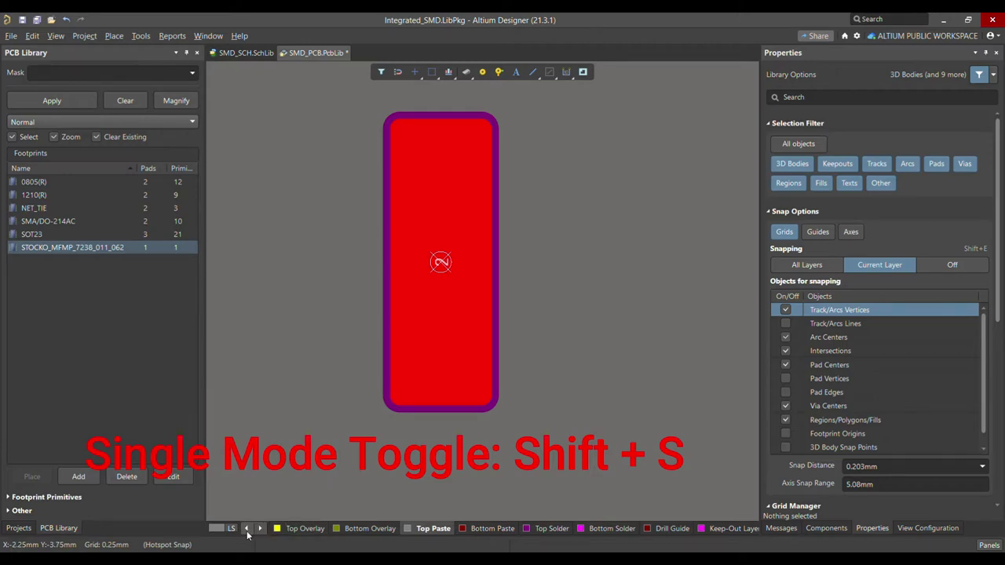
Switch the pad's paste mask expansion to Rule to view the resulting paste opening, and reselect the pad.
{"action": "left_click", "coordinate": [444, 334]}
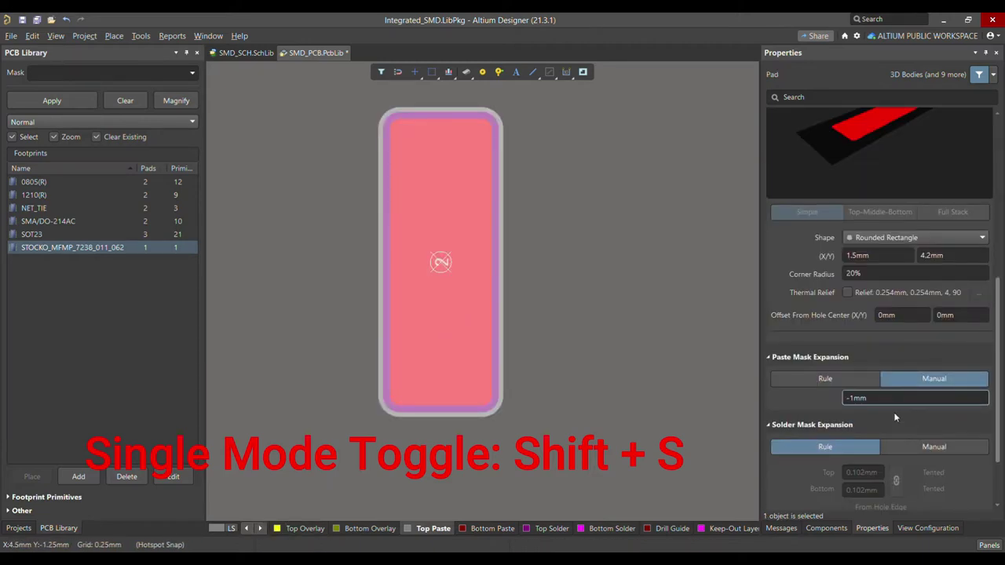
{"action": "left_click", "coordinate": [839, 384]}
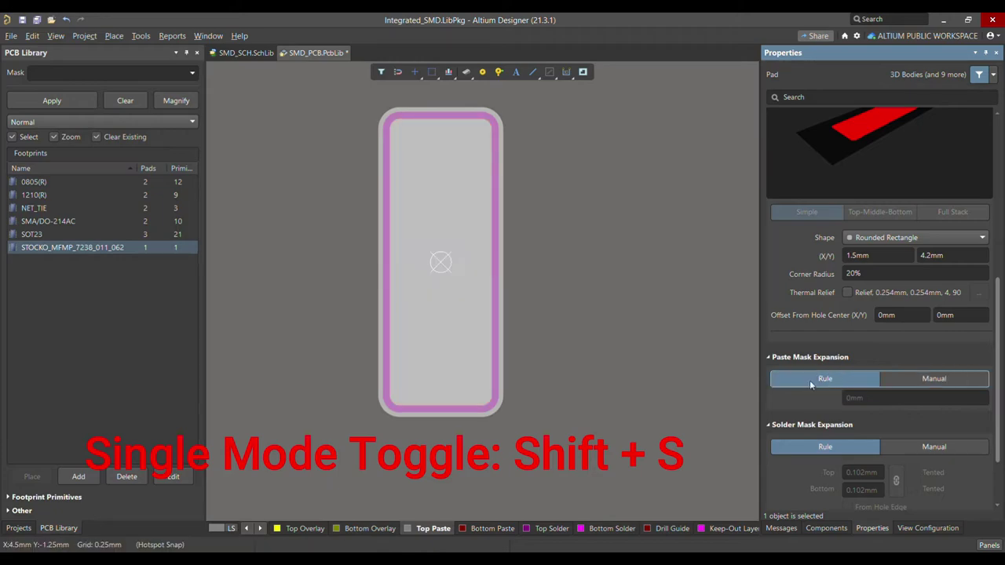
{"action": "left_click", "coordinate": [622, 358]}
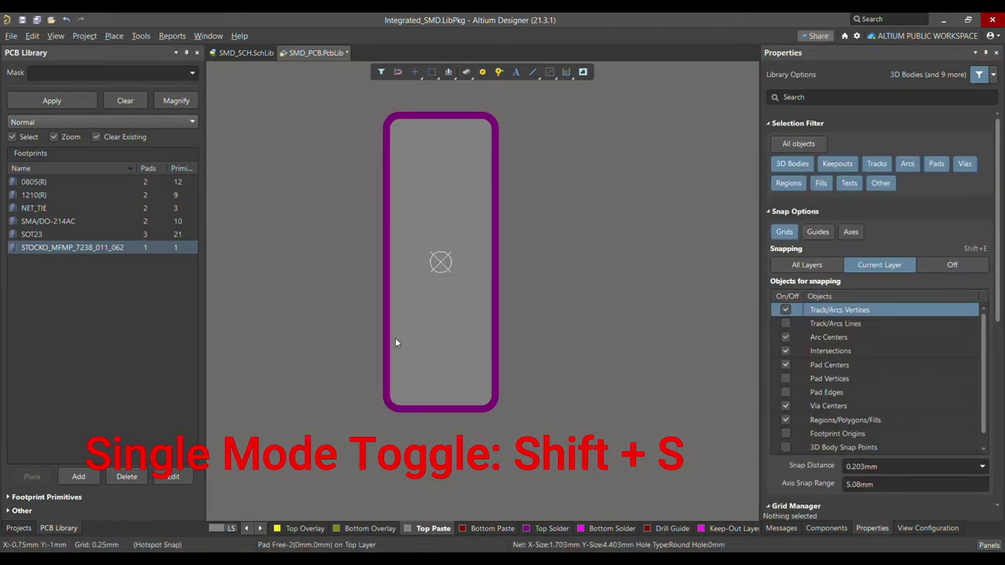
{"action": "left_click", "coordinate": [476, 386]}
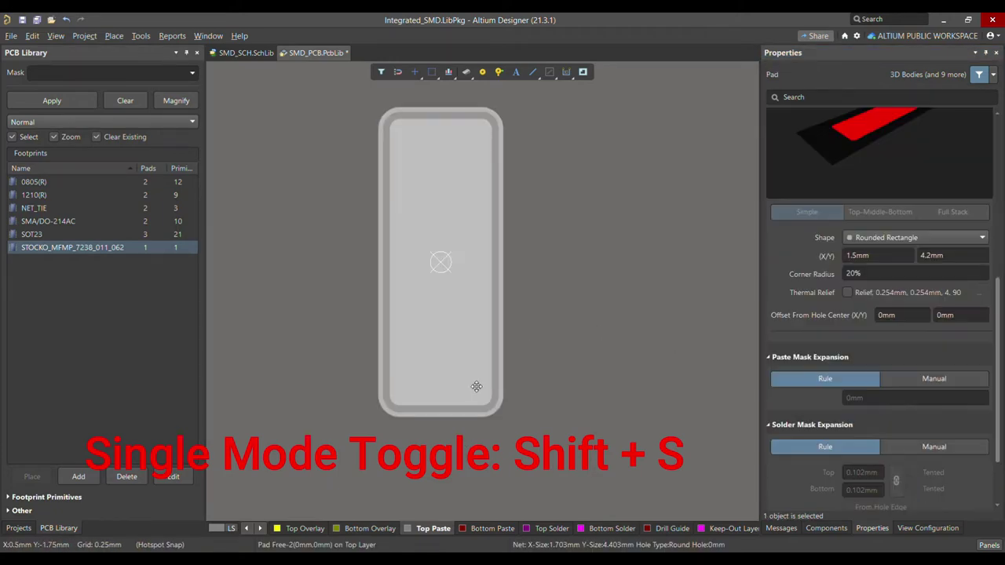
Set the pad's paste mask expansion to Manual with a value of -1 mm and deselect the pad.
{"action": "left_click", "coordinate": [963, 384]}
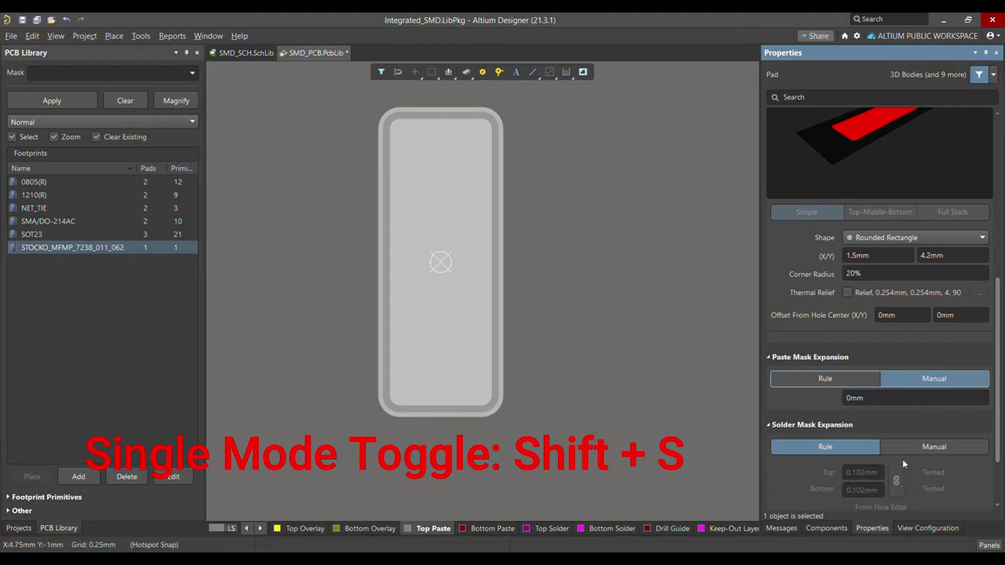
{"action": "left_click", "coordinate": [897, 398]}
{"action": "type", "text": "-1"}
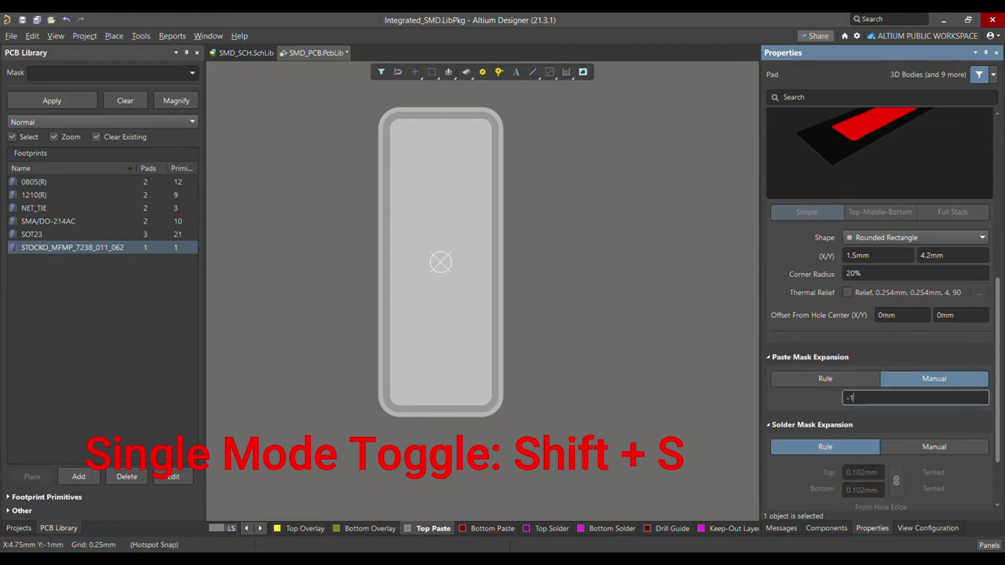
{"action": "key", "text": "Return"}
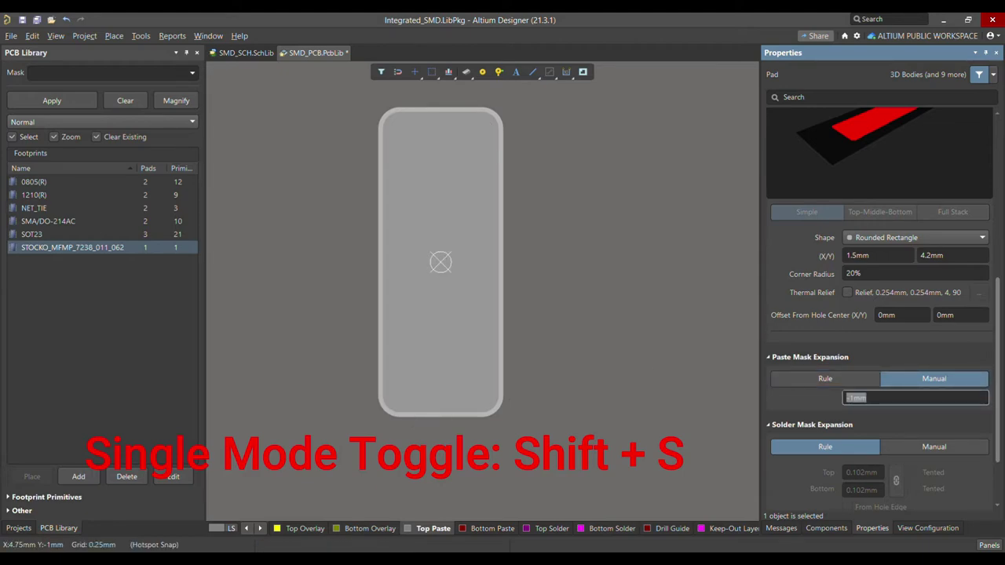
{"action": "left_click", "coordinate": [652, 406]}
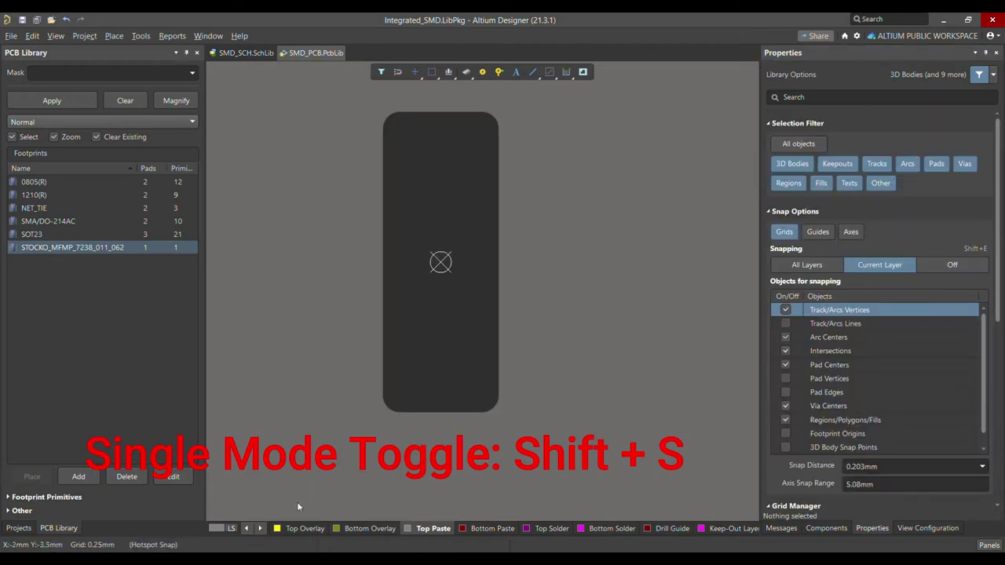
Make Top Layer the active layer again and select the pad.
{"action": "left_click", "coordinate": [246, 528]}
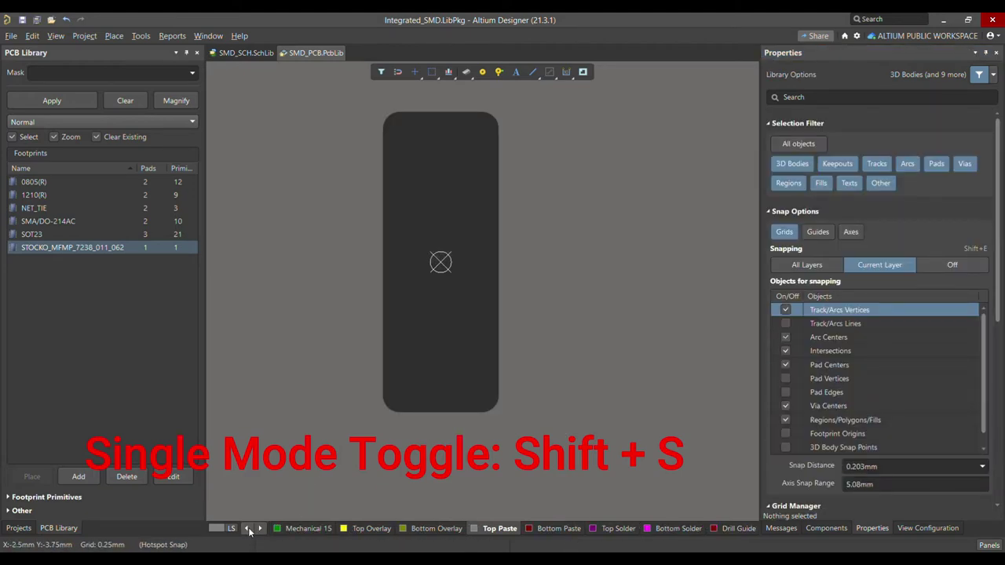
{"action": "left_click", "coordinate": [248, 528]}
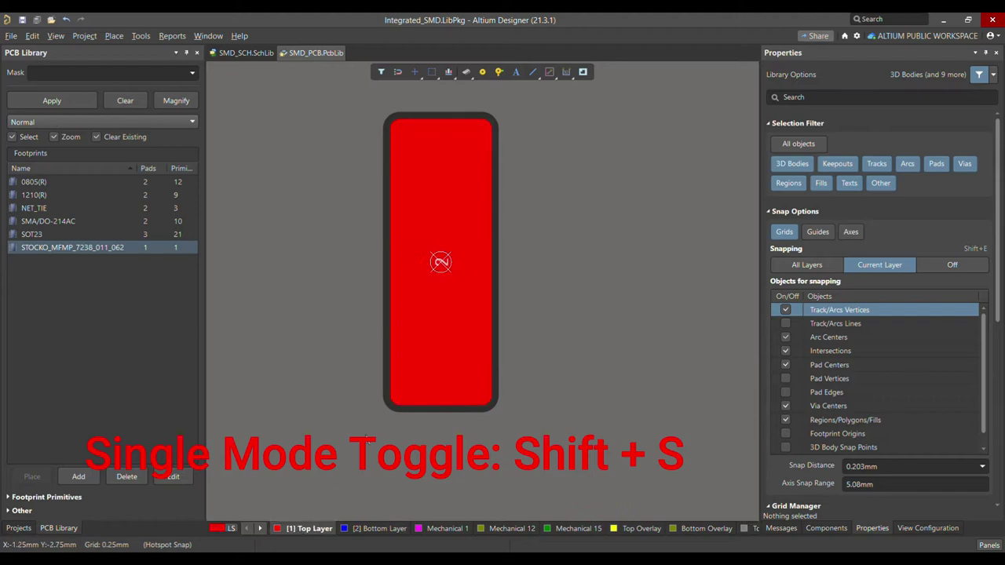
{"action": "left_click", "coordinate": [423, 353]}
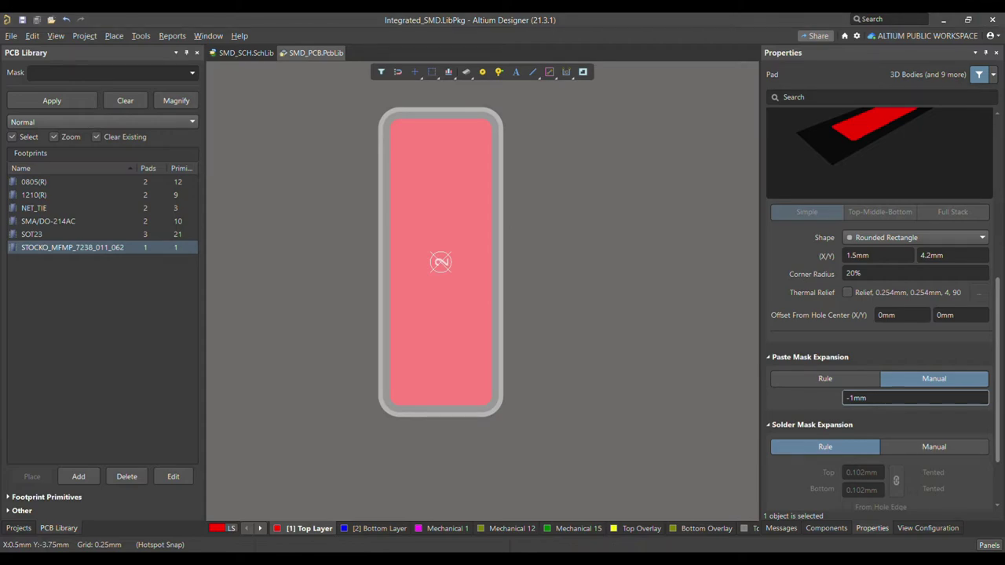
Duplicate the pad horizontally, placing the copy about 2.5 mm away at the same height, and clear the selection.
{"action": "scroll", "coordinate": [442, 301], "scroll_direction": "down", "scroll_amount": 2, "text": "ctrl"}
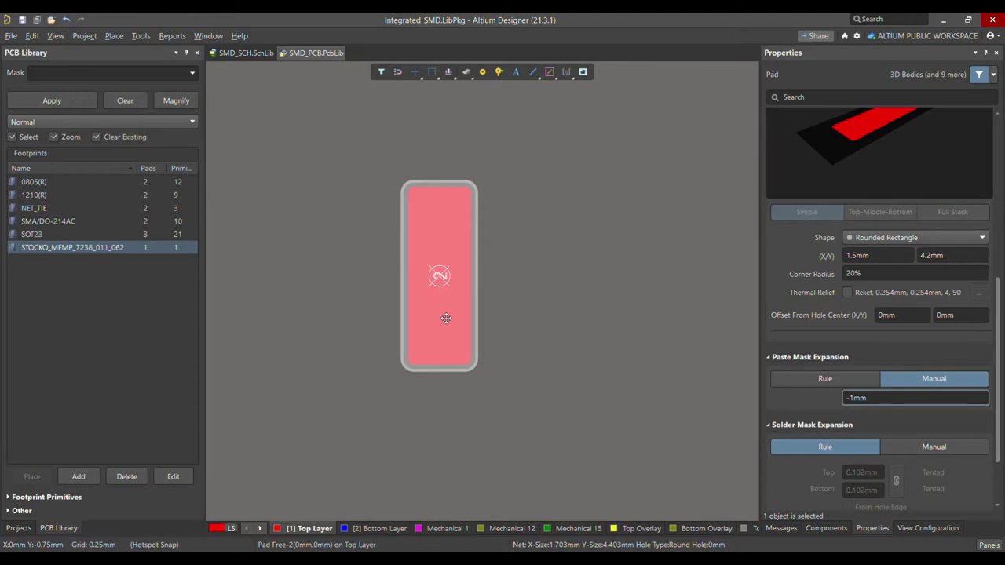
{"action": "left_click", "coordinate": [451, 319]}
{"action": "left_click", "coordinate": [452, 320]}
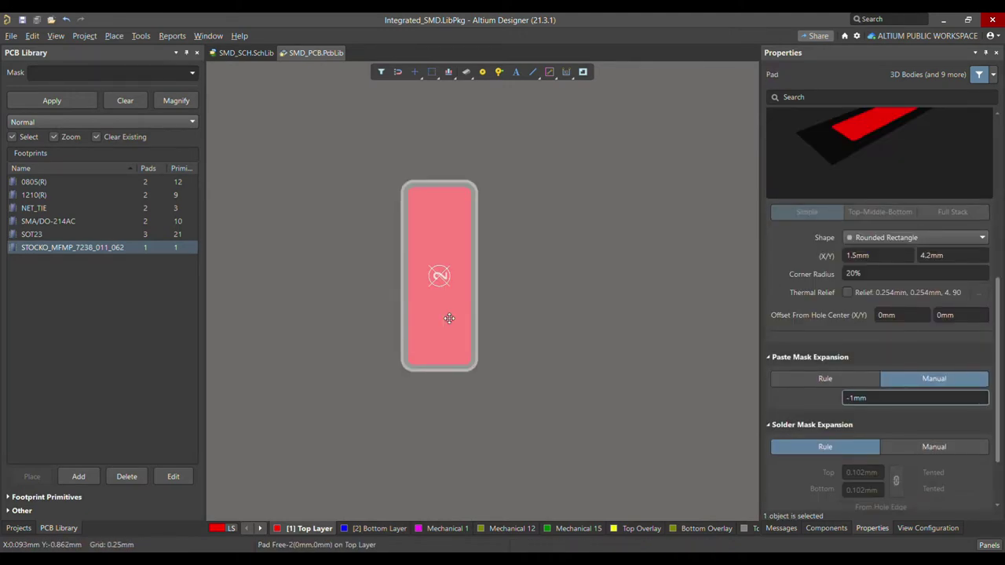
{"action": "left_click_drag", "start_coordinate": [449, 318], "coordinate": [545, 318], "text": "shift"}
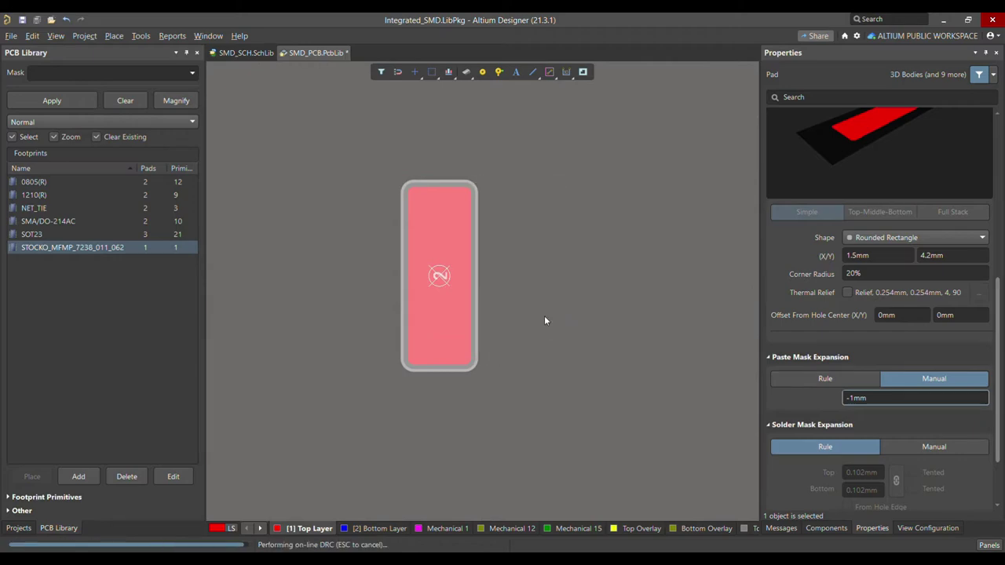
{"action": "scroll", "coordinate": [514, 232], "scroll_direction": "up", "scroll_amount": 2, "text": "ctrl"}
{"action": "key", "text": "x"}
{"action": "key", "text": "a"}
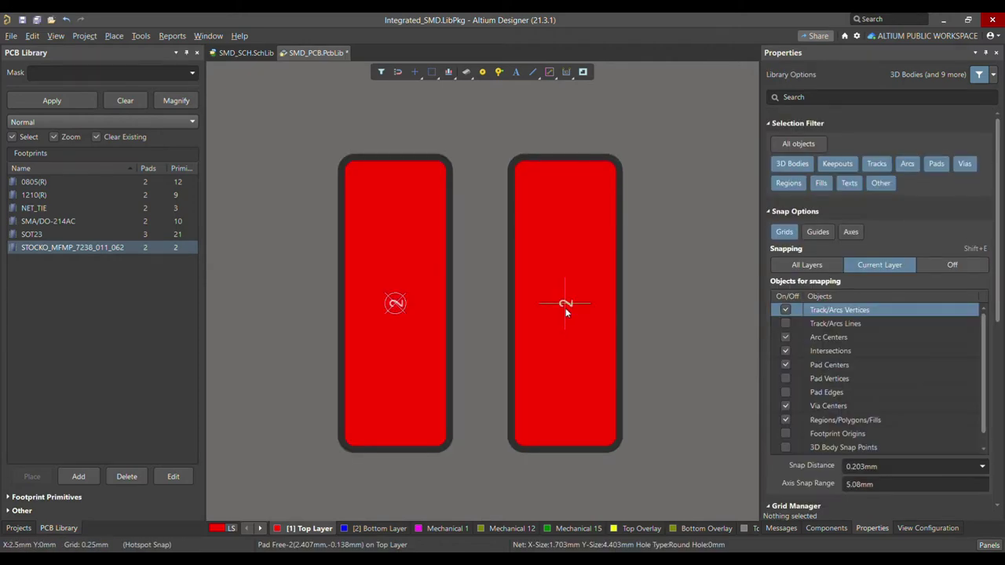
Measure the centre-to-centre distance between the two pads.
{"action": "key", "text": "ctrl+m"}
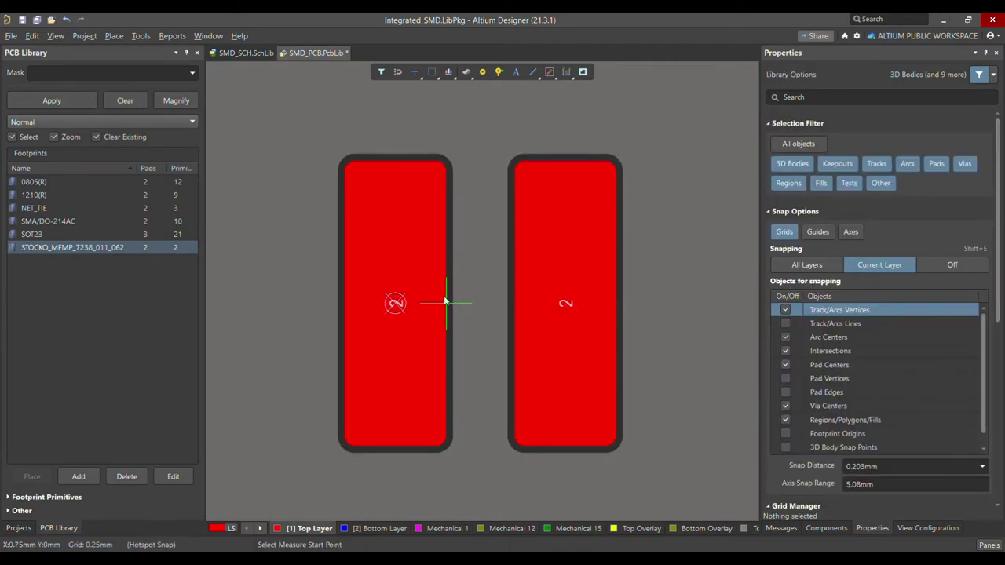
{"action": "left_click", "coordinate": [399, 306]}
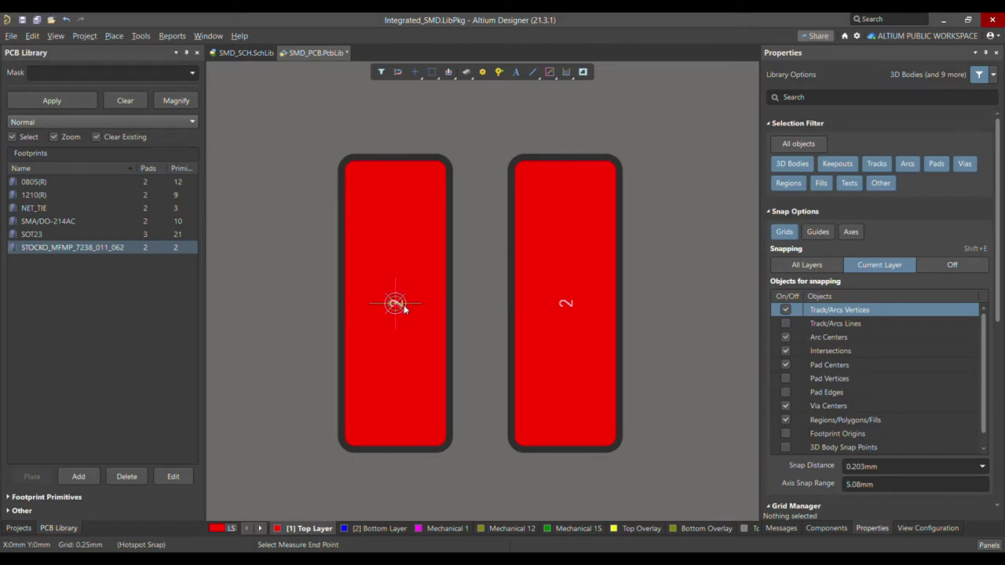
{"action": "left_click", "coordinate": [565, 305]}
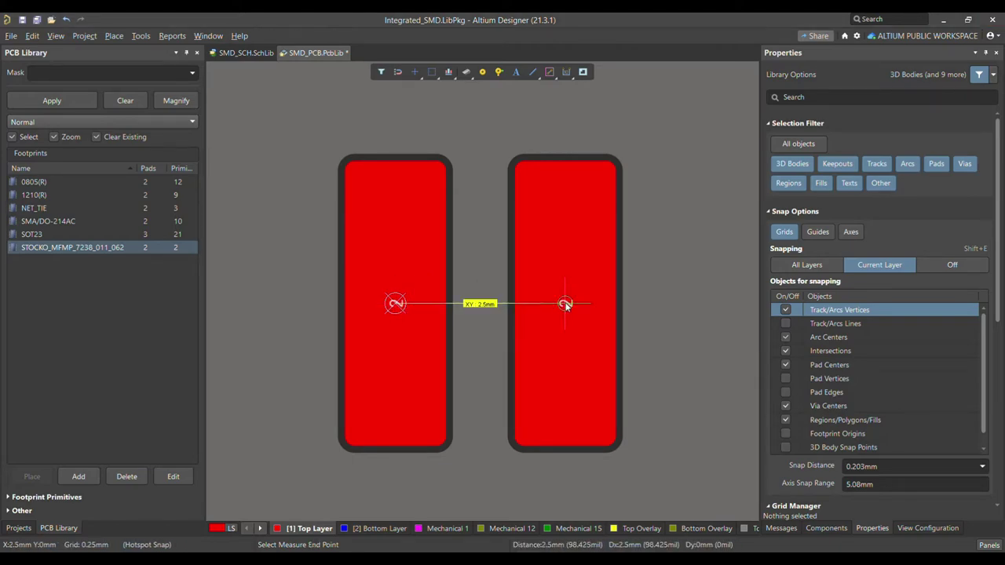
{"action": "scroll", "coordinate": [450, 307], "scroll_direction": "down", "scroll_amount": 3, "text": "ctrl"}
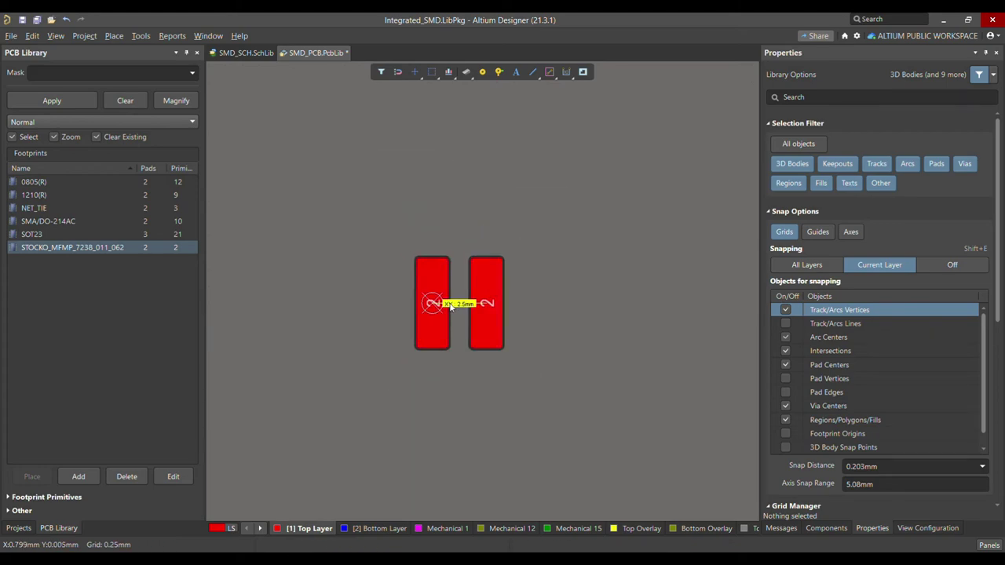
Renumber the five pads before pad 6 as 1 to 5, starting from the outer end, and save the footprint library.
{"action": "scroll", "coordinate": [450, 307], "scroll_direction": "up", "scroll_amount": 3, "text": "ctrl"}
{"action": "scroll", "coordinate": [311, 109], "scroll_direction": "down", "scroll_amount": 1, "text": "ctrl"}
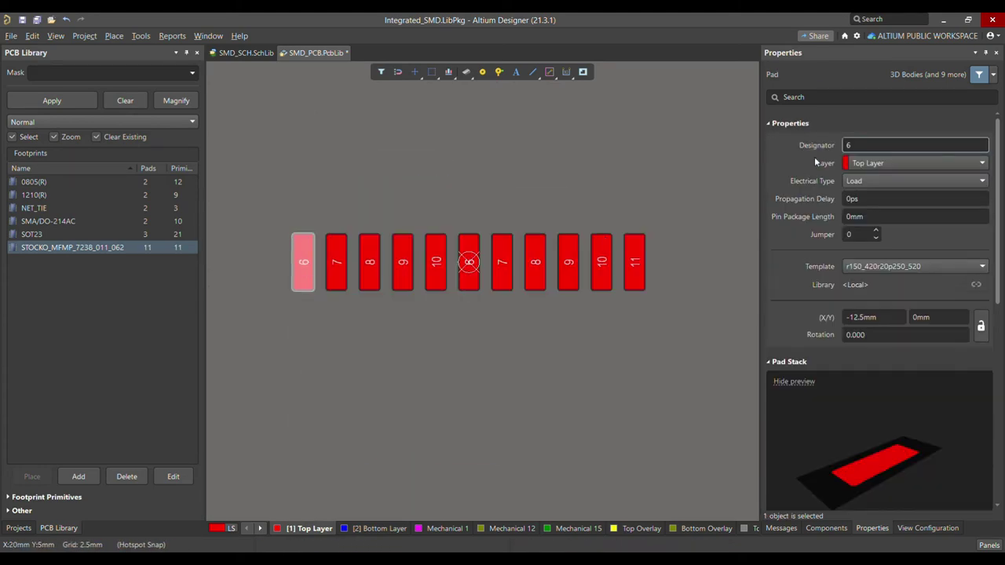
{"action": "left_click", "coordinate": [863, 148]}
{"action": "type", "text": "1"}
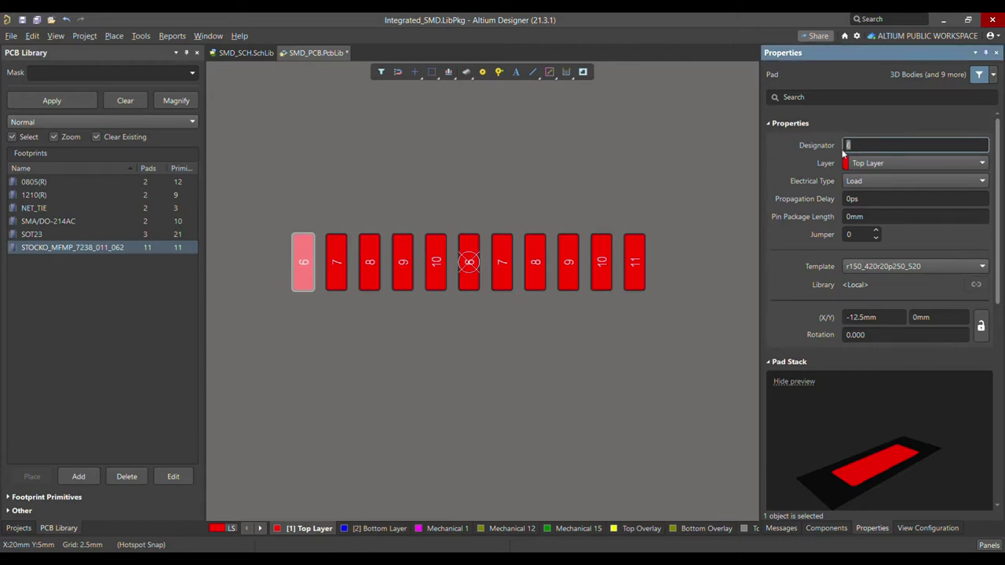
{"action": "key", "text": "Return"}
{"action": "left_click", "coordinate": [858, 145]}
{"action": "type", "text": "2"}
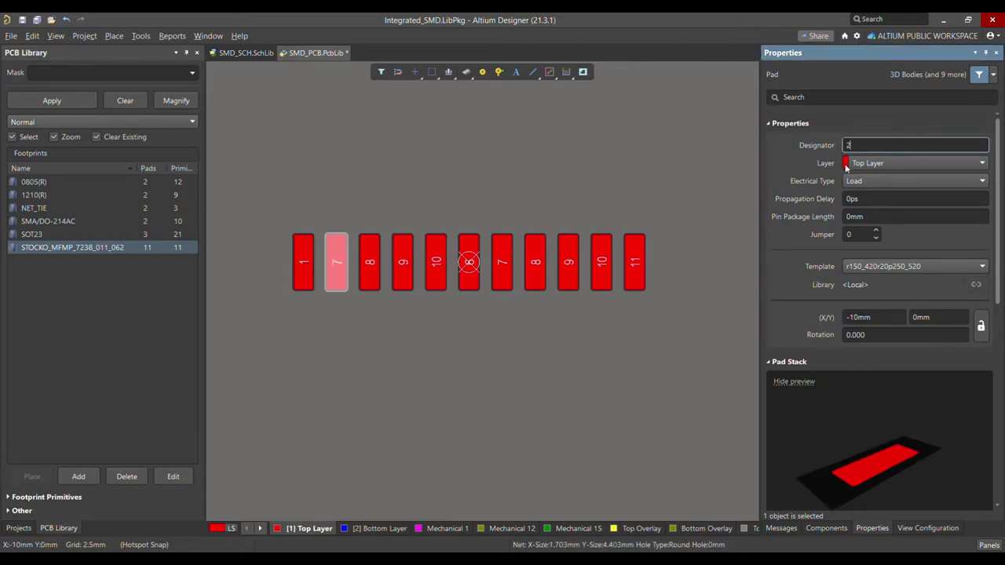
{"action": "key", "text": "Return"}
{"action": "left_click", "coordinate": [842, 145]}
{"action": "type", "text": "3"}
{"action": "key", "text": "Return"}
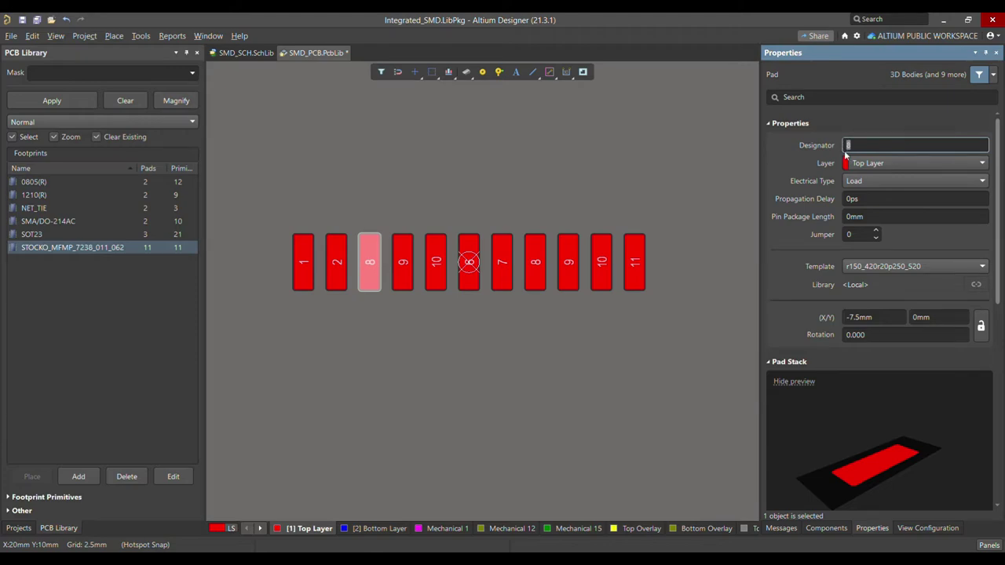
{"action": "left_click", "coordinate": [405, 261]}
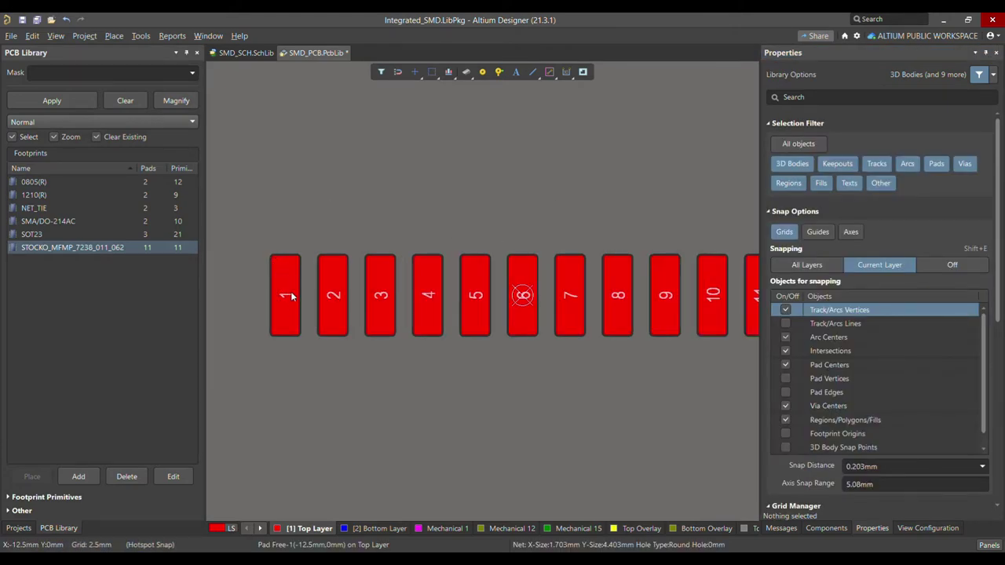
{"action": "key", "text": "ctrl+s"}
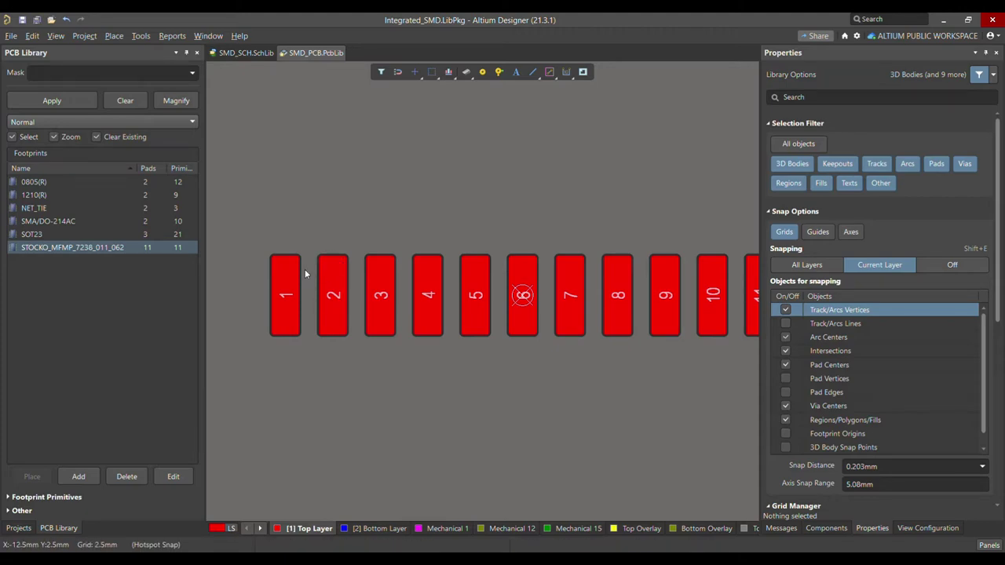
{"action": "scroll", "coordinate": [303, 267], "scroll_direction": "down", "scroll_amount": 3, "text": "ctrl"}
{"action": "scroll", "coordinate": [291, 282], "scroll_direction": "up", "scroll_amount": 2, "text": "ctrl"}
{"action": "scroll", "coordinate": [281, 279], "scroll_direction": "up", "scroll_amount": 1, "text": "ctrl"}
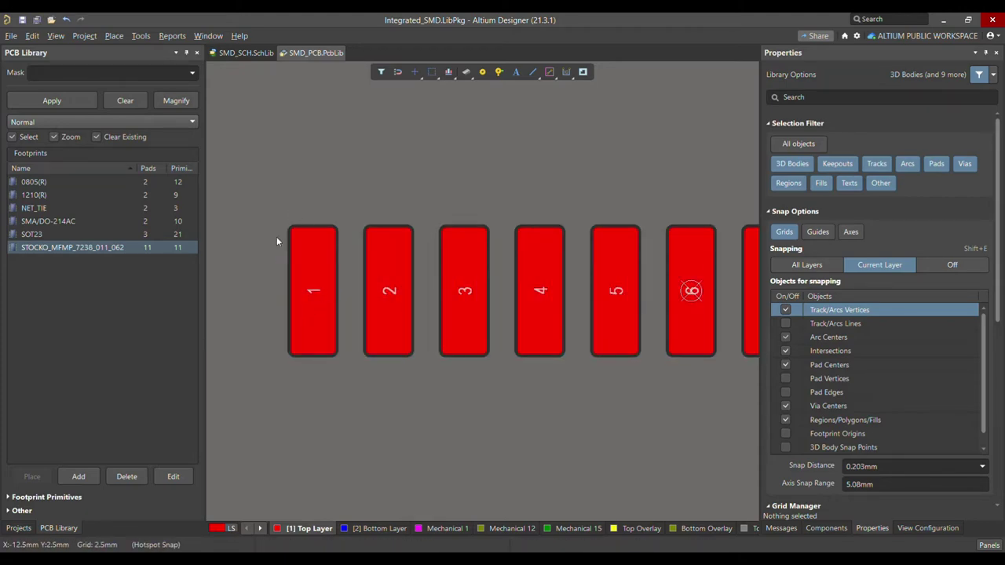
{"action": "scroll", "coordinate": [293, 260], "scroll_direction": "down", "scroll_amount": 2, "text": "ctrl"}
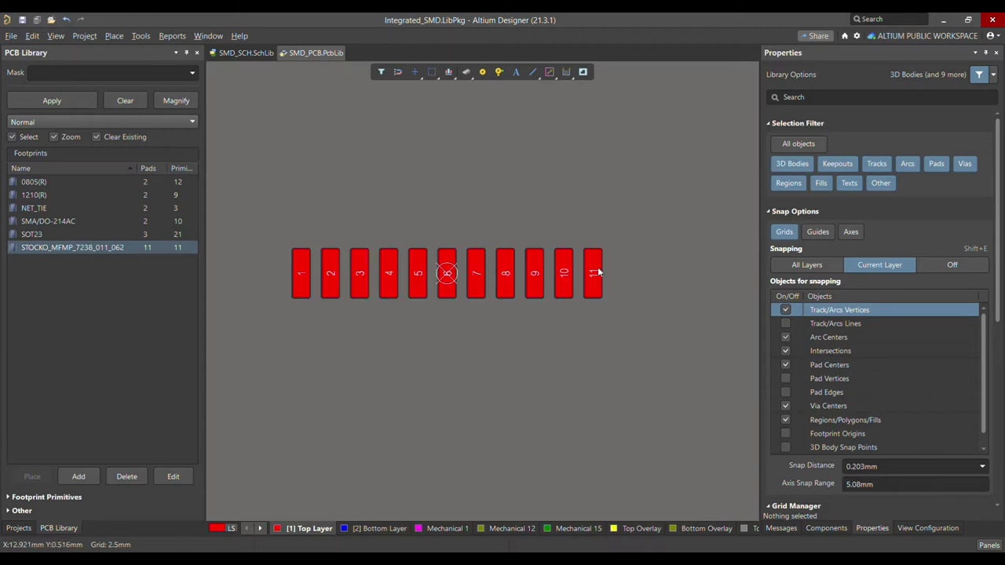
{"action": "scroll", "coordinate": [319, 263], "scroll_direction": "up", "scroll_amount": 3, "text": "ctrl"}
{"action": "scroll", "coordinate": [286, 287], "scroll_direction": "down", "scroll_amount": 1, "text": "ctrl"}
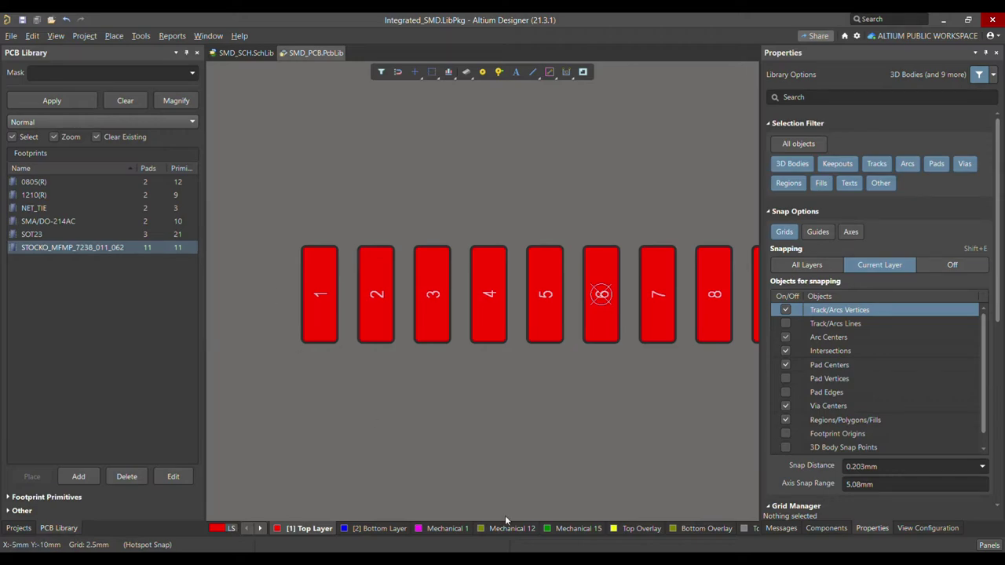
Place a multi-layer through-hole pad beside pad 1 at X -15 mm, Y 0 mm.
{"action": "key", "text": "alt+Tab"}
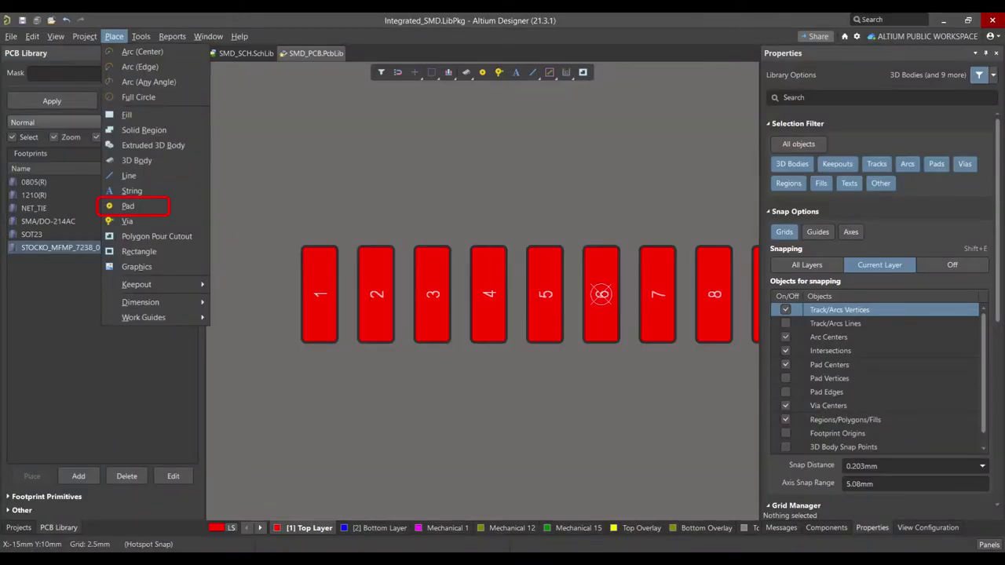
{"action": "left_click", "coordinate": [127, 205]}
{"action": "left_click", "coordinate": [285, 301]}
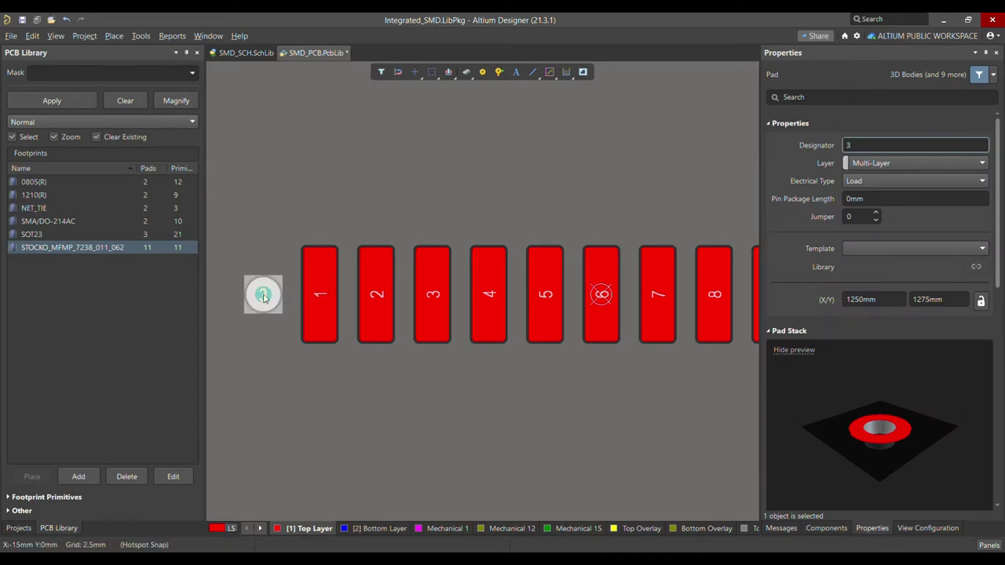
Place a second multi-layer through-hole pad beside pad 11 at X 15 mm, Y 0 mm, and end pad placement.
{"action": "scroll", "coordinate": [357, 326], "scroll_direction": "down", "scroll_amount": 3, "text": "ctrl"}
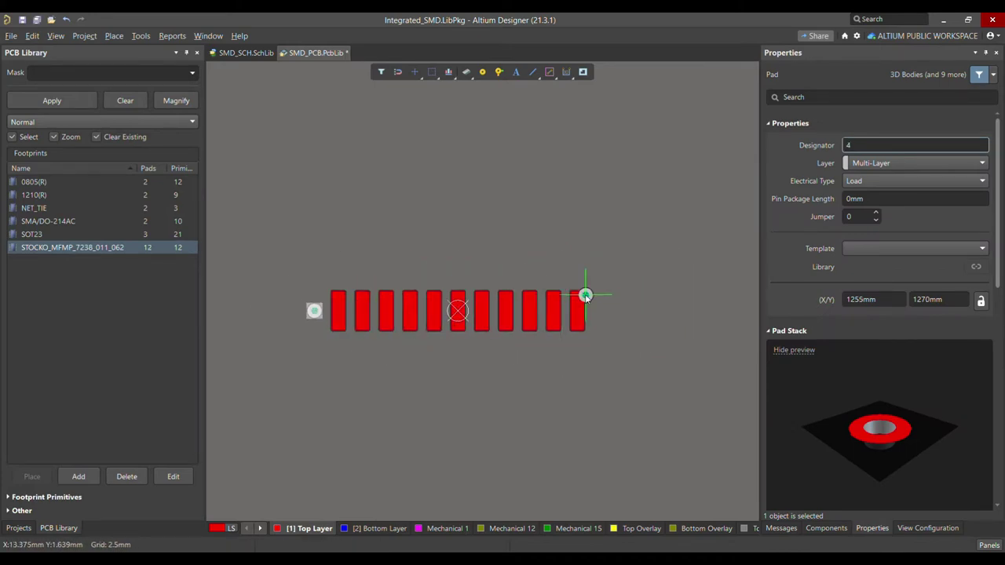
{"action": "scroll", "coordinate": [594, 308], "scroll_direction": "up", "scroll_amount": 3, "text": "ctrl"}
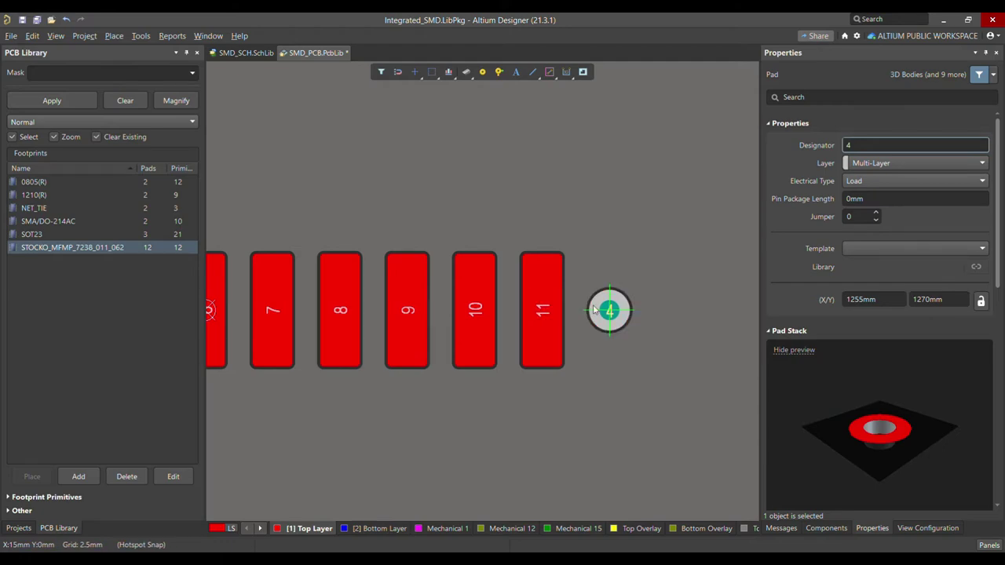
{"action": "left_click", "coordinate": [610, 313]}
{"action": "right_click", "coordinate": [658, 292]}
{"action": "scroll", "coordinate": [660, 294], "scroll_direction": "down", "scroll_amount": 3, "text": "ctrl"}
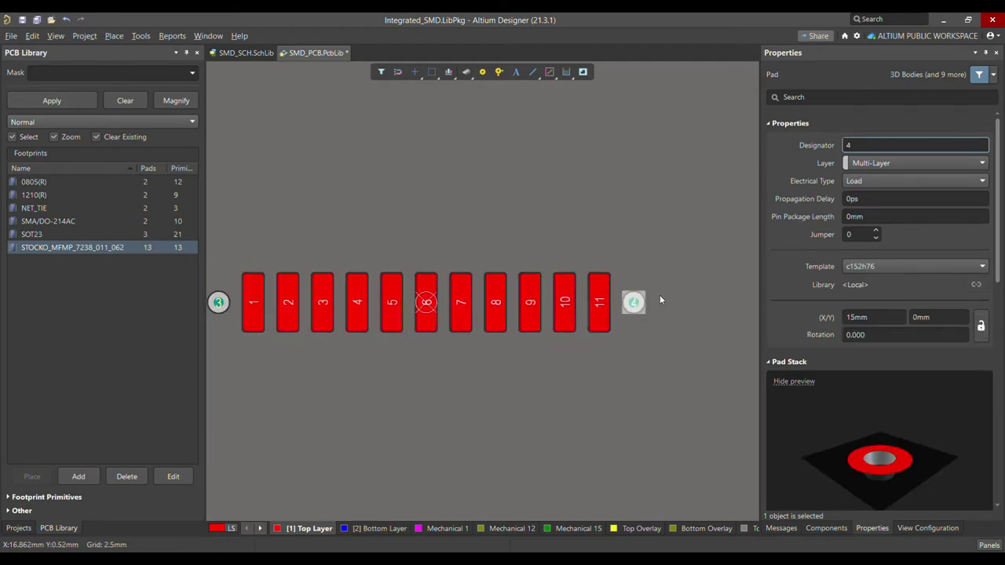
Measure the centre-to-centre distance between pad 1 and the through-hole pad next to it.
{"action": "scroll", "coordinate": [348, 323], "scroll_direction": "up", "scroll_amount": 2, "text": "ctrl"}
{"action": "scroll", "coordinate": [355, 310], "scroll_direction": "up", "scroll_amount": 2, "text": "ctrl"}
{"action": "key", "text": "ctrl+m"}
{"action": "left_click", "coordinate": [362, 292]}
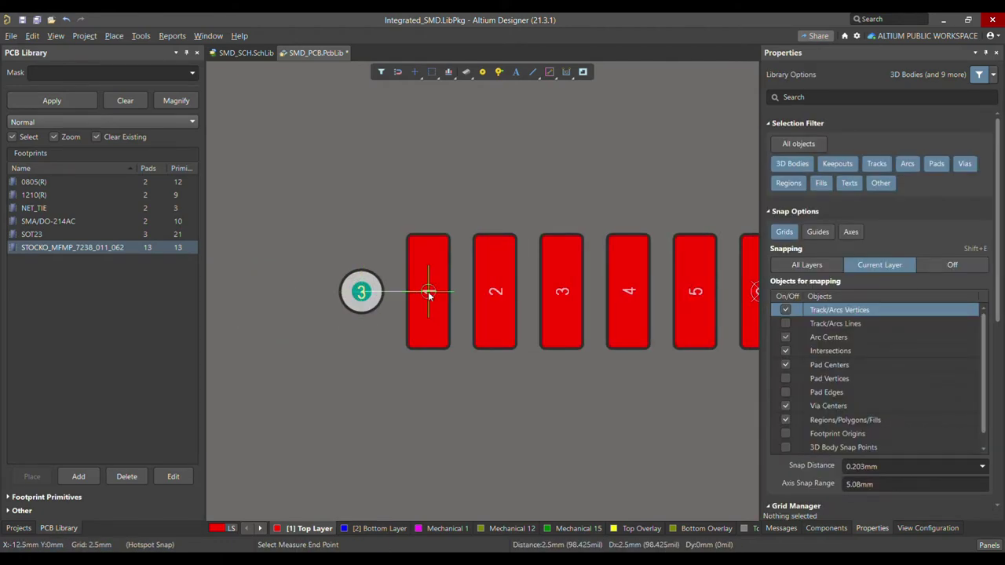
{"action": "left_click", "coordinate": [428, 294]}
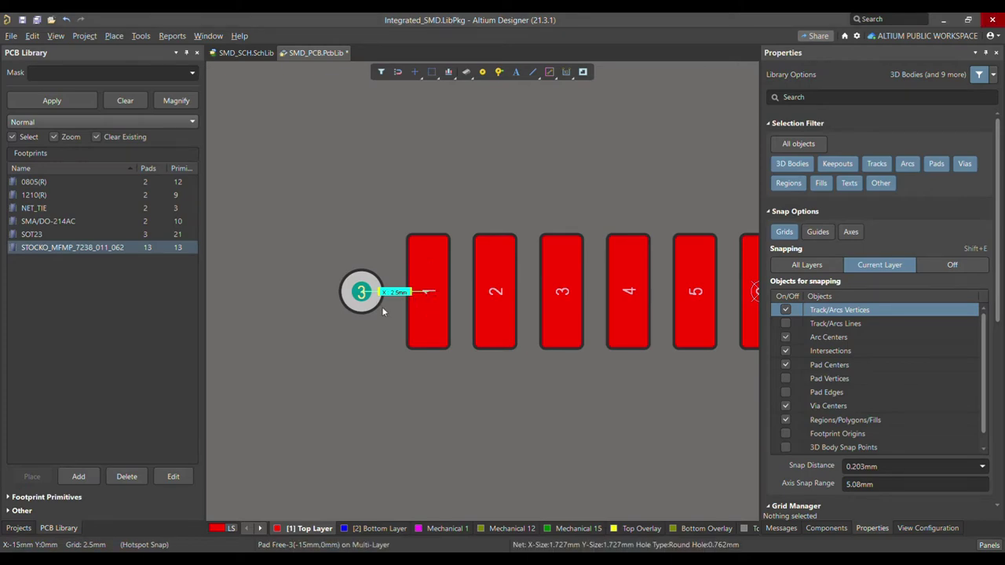
Move the through-hole pad beside pad 1 closer to it, to X -14.1 mm, Y 0 mm, and deselect it.
{"action": "scroll", "coordinate": [365, 300], "scroll_direction": "up", "scroll_amount": 3, "text": "ctrl"}
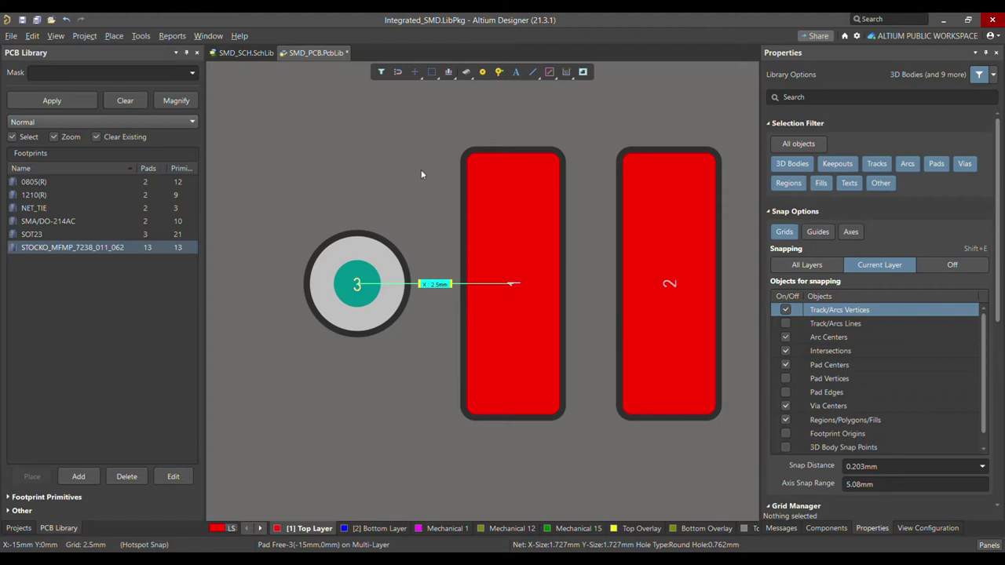
{"action": "left_click", "coordinate": [368, 289]}
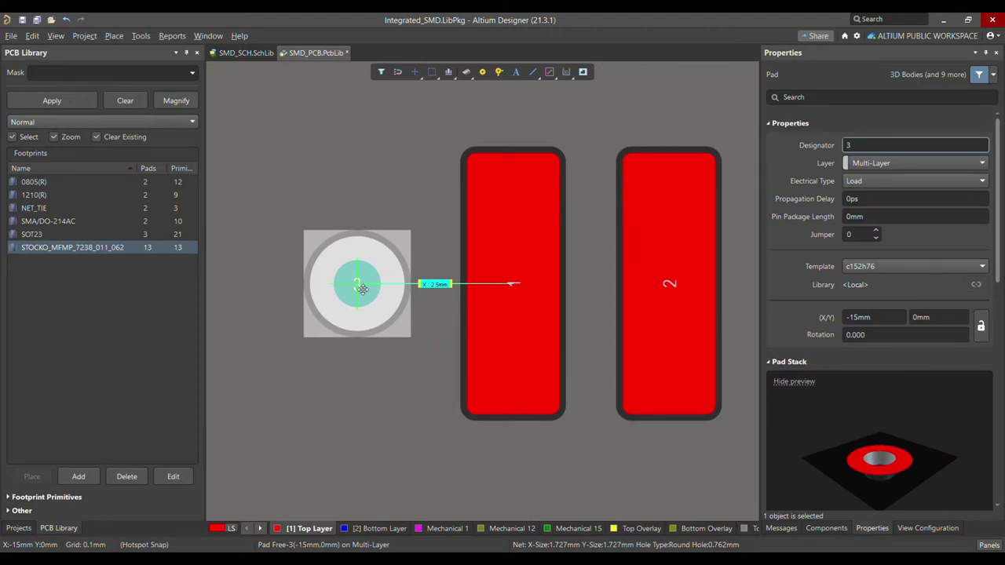
{"action": "left_click_drag", "start_coordinate": [362, 289], "coordinate": [420, 291]}
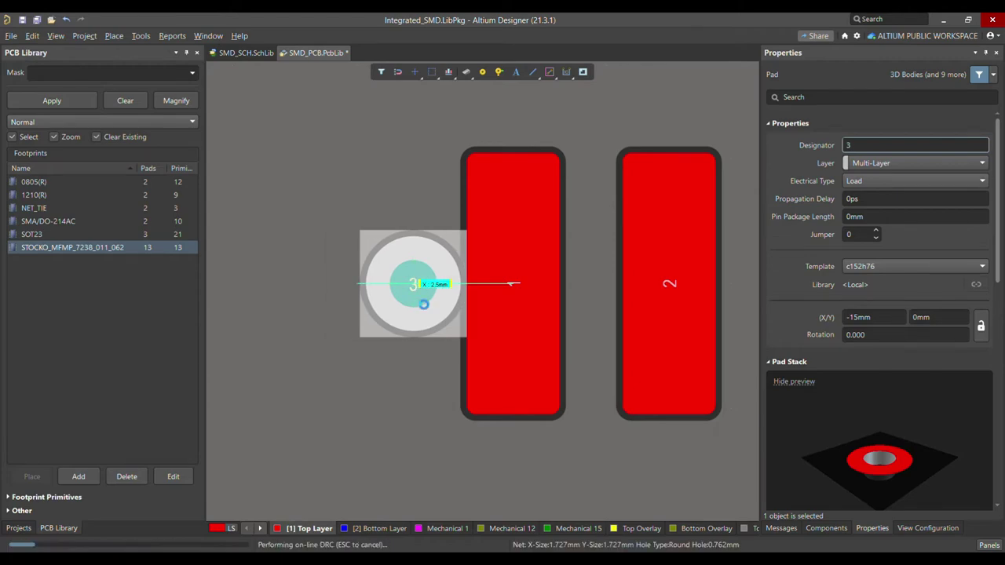
{"action": "left_click", "coordinate": [432, 363]}
Measure the spacing from the moved through-hole pad's centre to the centre of pad 1.
{"action": "key", "text": "ctrl+m"}
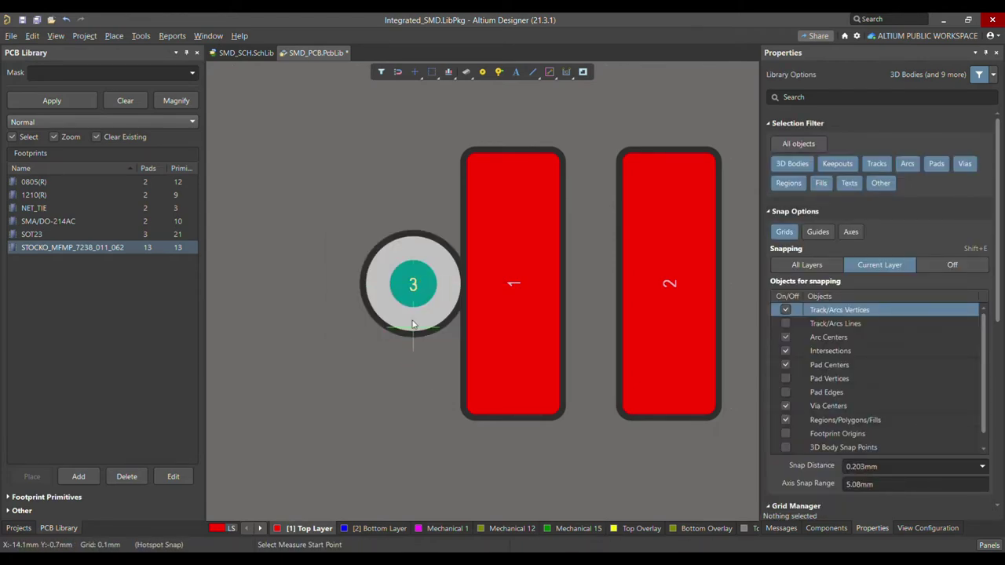
{"action": "left_click", "coordinate": [413, 285]}
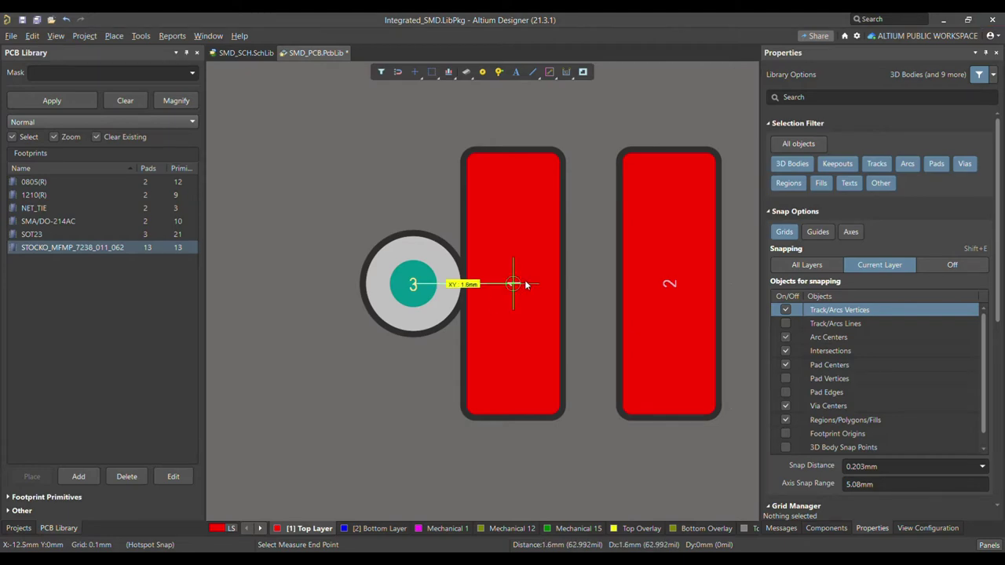
{"action": "right_click", "coordinate": [440, 338]}
{"action": "scroll", "coordinate": [373, 309], "scroll_direction": "down", "scroll_amount": 2, "text": "ctrl"}
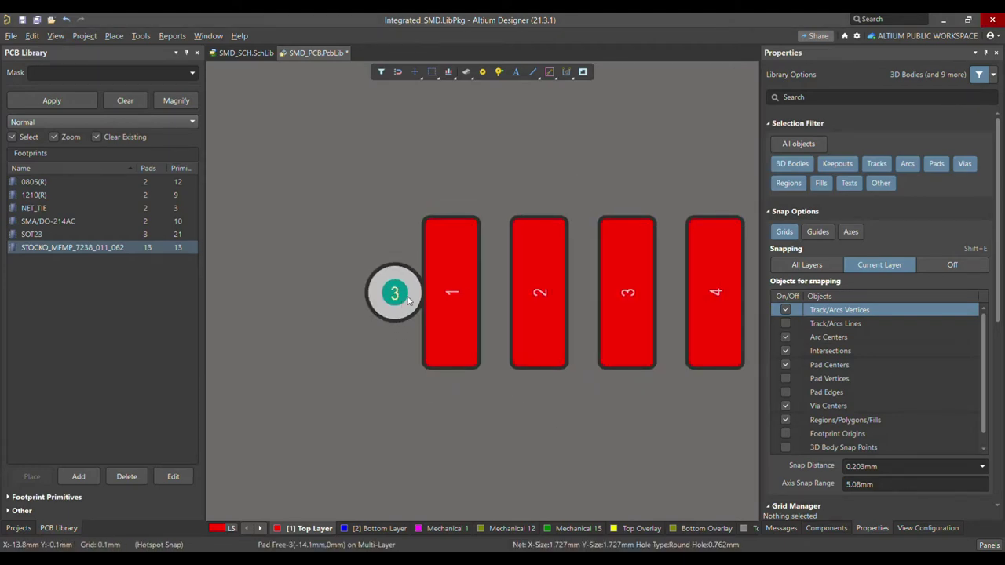
{"action": "scroll", "coordinate": [308, 280], "scroll_direction": "down", "scroll_amount": 3, "text": "ctrl"}
{"action": "scroll", "coordinate": [299, 270], "scroll_direction": "down", "scroll_amount": 1, "text": "ctrl"}
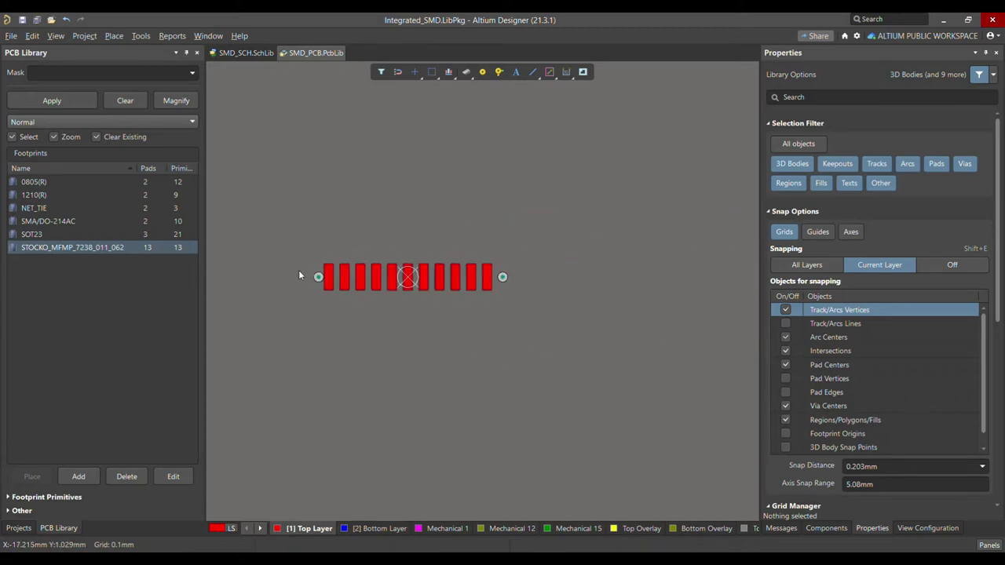
Move the through-hole pad beside pad 11 closer to it, to X 14.1 mm, Y 0 mm, and deselect it.
{"action": "scroll", "coordinate": [501, 283], "scroll_direction": "up", "scroll_amount": 6, "text": "ctrl"}
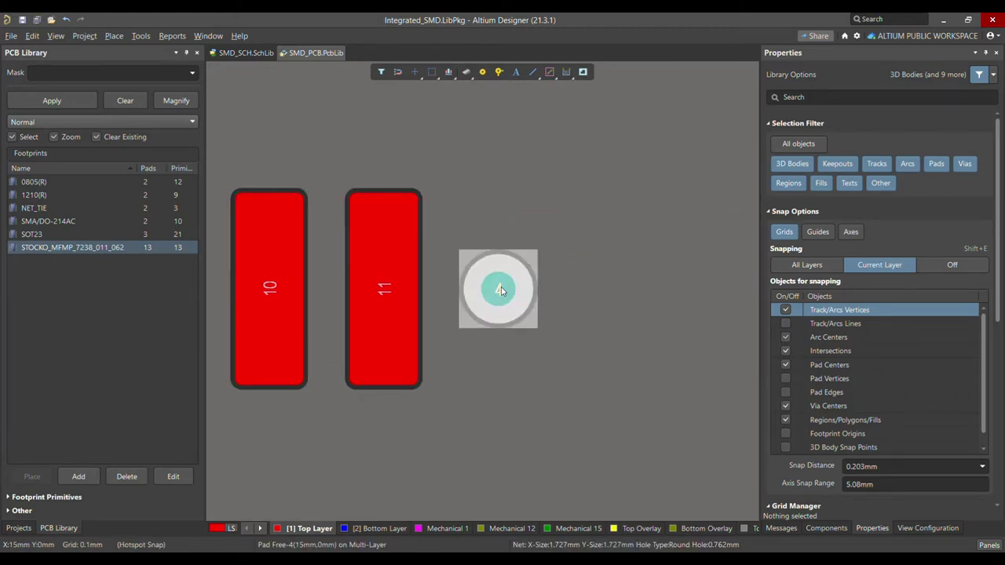
{"action": "left_click", "coordinate": [501, 291]}
{"action": "left_click_drag", "start_coordinate": [503, 293], "coordinate": [453, 294]}
{"action": "left_click", "coordinate": [537, 307]}
Set the round hole size of the through-hole pad beside pad 1 to 1.6 mm.
{"action": "scroll", "coordinate": [552, 307], "scroll_direction": "down", "scroll_amount": 3, "text": "ctrl"}
{"action": "scroll", "coordinate": [552, 307], "scroll_direction": "down", "scroll_amount": 3, "text": "ctrl"}
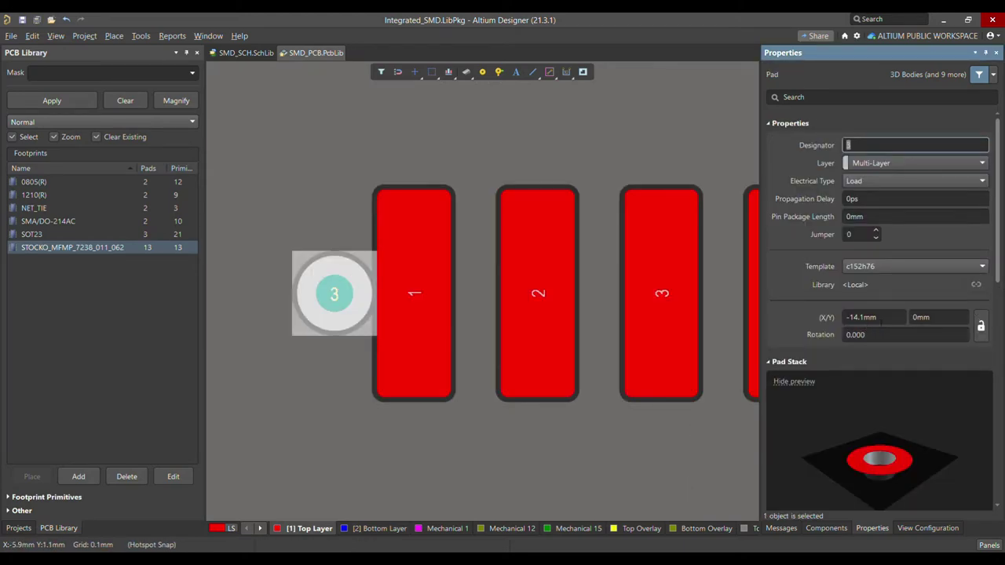
{"action": "scroll", "coordinate": [945, 308], "scroll_direction": "down", "scroll_amount": 5}
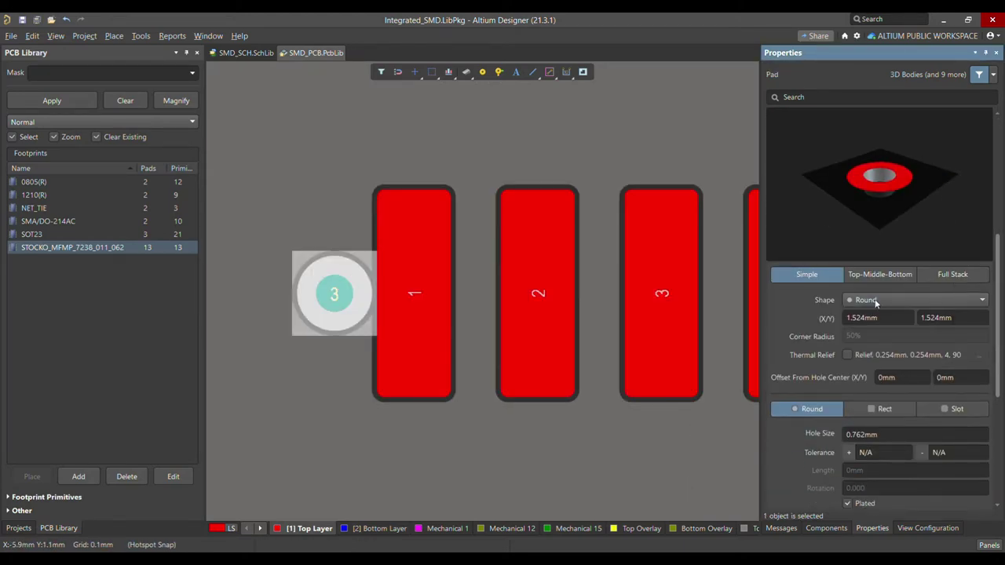
{"action": "scroll", "coordinate": [895, 366], "scroll_direction": "down", "scroll_amount": 2}
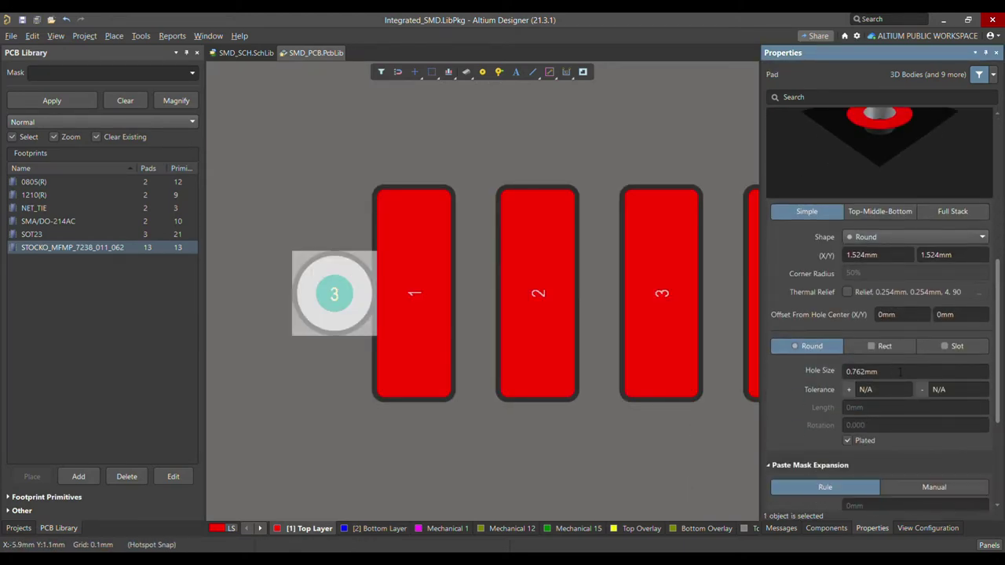
{"action": "left_click", "coordinate": [886, 373]}
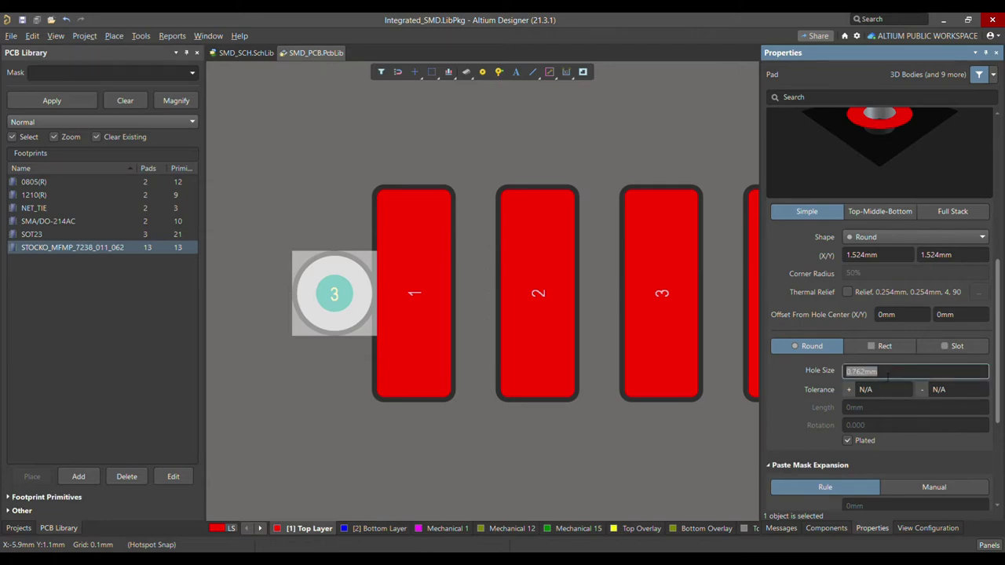
{"action": "type", "text": "1.6"}
{"action": "key", "text": "Return"}
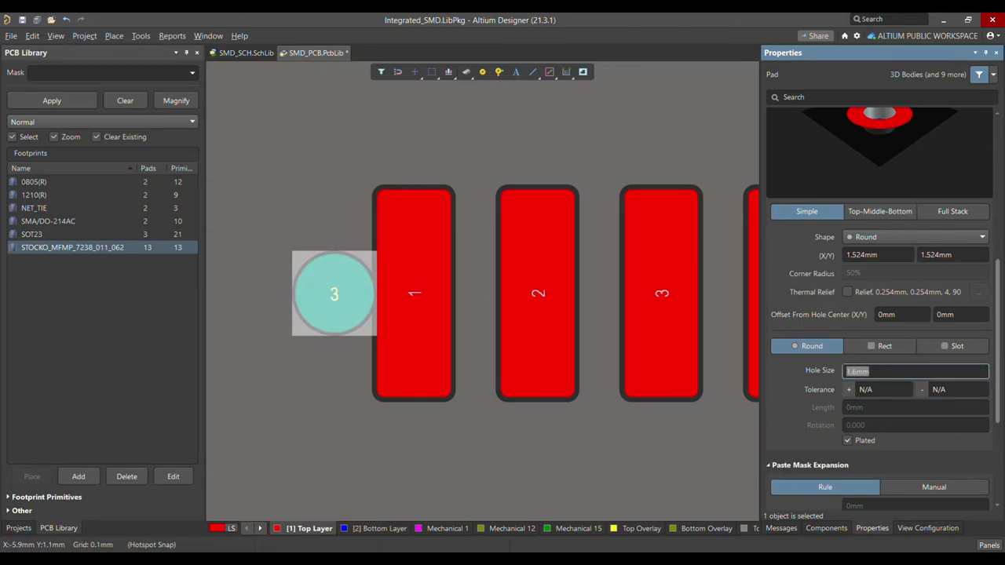
{"action": "left_click", "coordinate": [327, 221]}
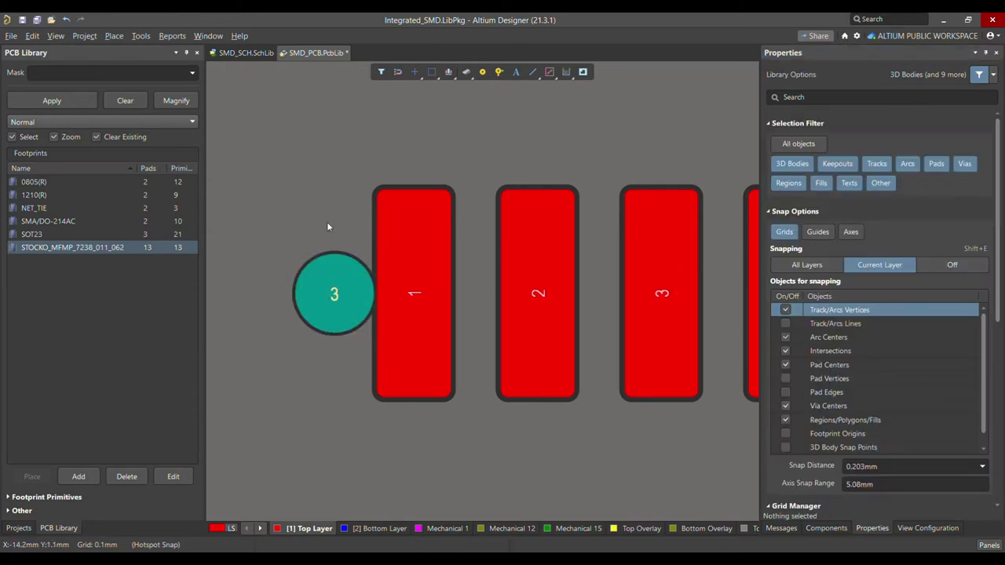
Set the round hole size of the through-hole pad beside pad 11 to 1.6 mm.
{"action": "scroll", "coordinate": [327, 222], "scroll_direction": "down", "scroll_amount": 4, "text": "ctrl"}
{"action": "scroll", "coordinate": [707, 229], "scroll_direction": "up", "scroll_amount": 3, "text": "ctrl"}
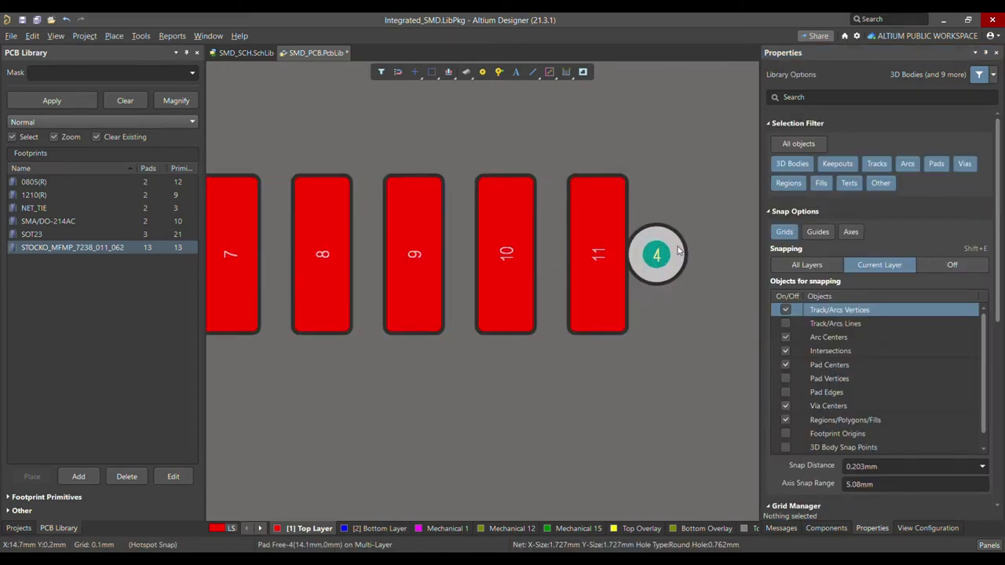
{"action": "left_click", "coordinate": [680, 252]}
{"action": "left_click", "coordinate": [895, 372]}
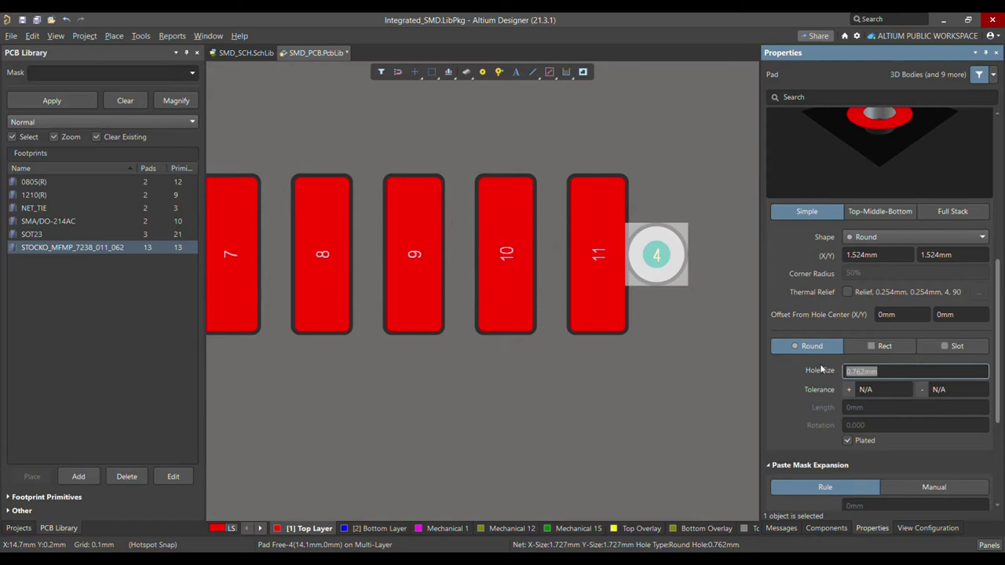
{"action": "type", "text": "1"}
{"action": "type", "text": ".6"}
{"action": "key", "text": "Return"}
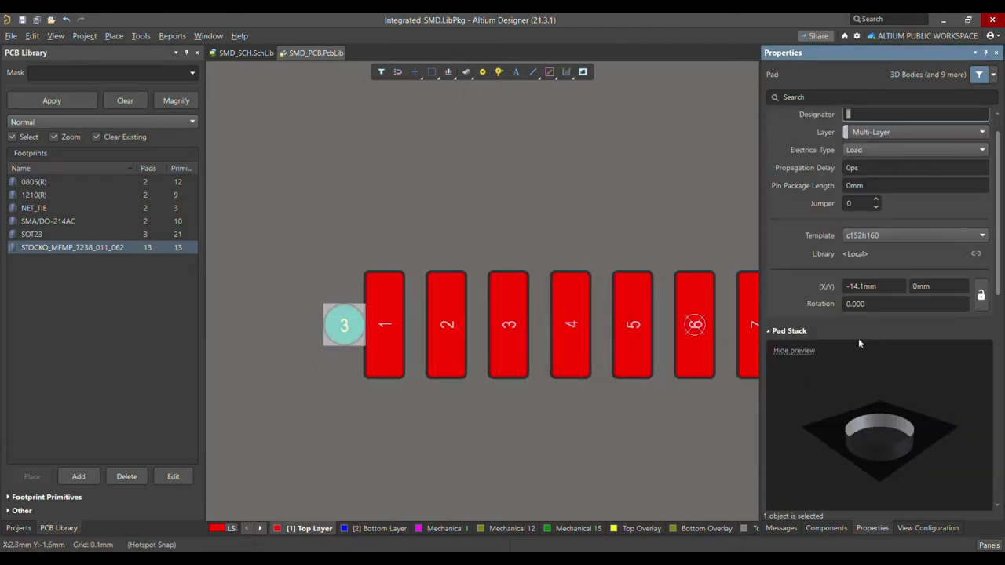
Set the X and Y pad size of the hole beside pad 1 to 0 mm and save the footprint library.
{"action": "scroll", "coordinate": [870, 339], "scroll_direction": "down", "scroll_amount": 5}
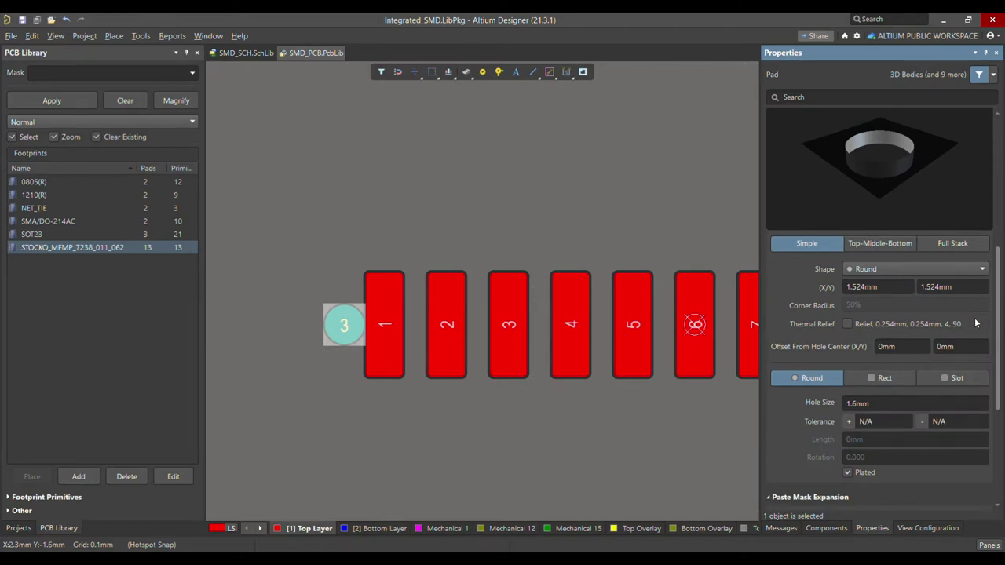
{"action": "left_click", "coordinate": [942, 288]}
{"action": "type", "text": "0"}
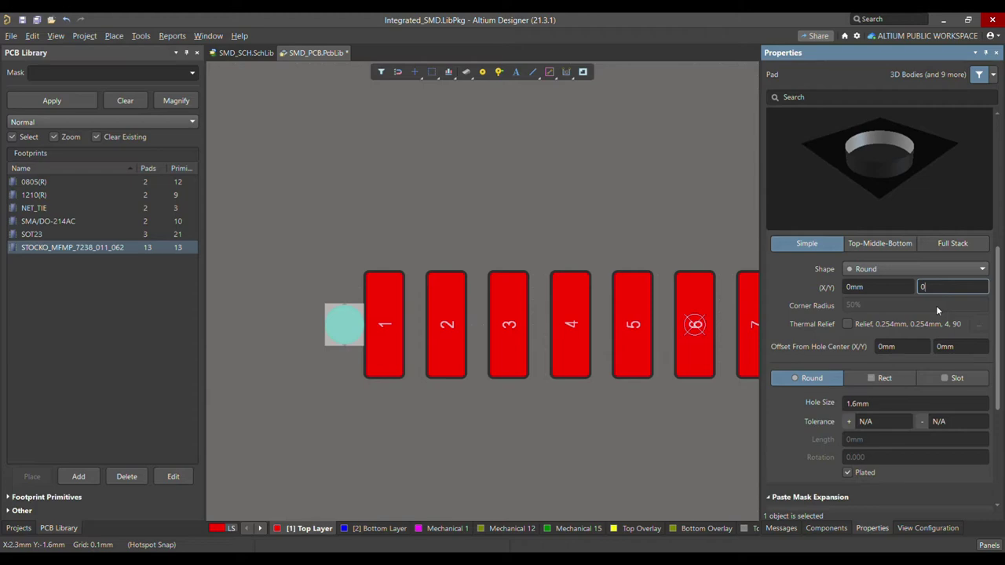
{"action": "scroll", "coordinate": [927, 311], "scroll_direction": "up", "scroll_amount": 3}
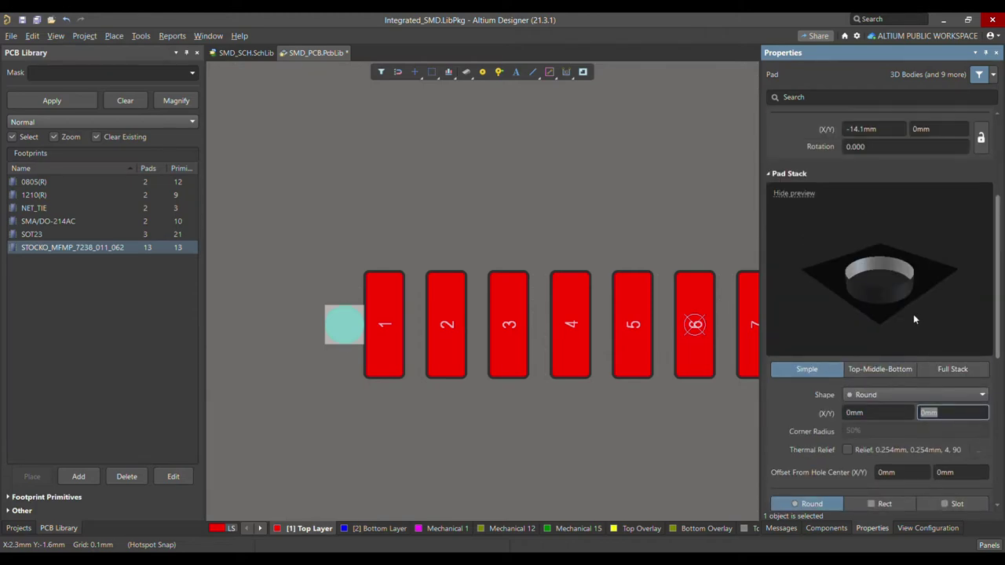
{"action": "scroll", "coordinate": [911, 323], "scroll_direction": "down", "scroll_amount": 3}
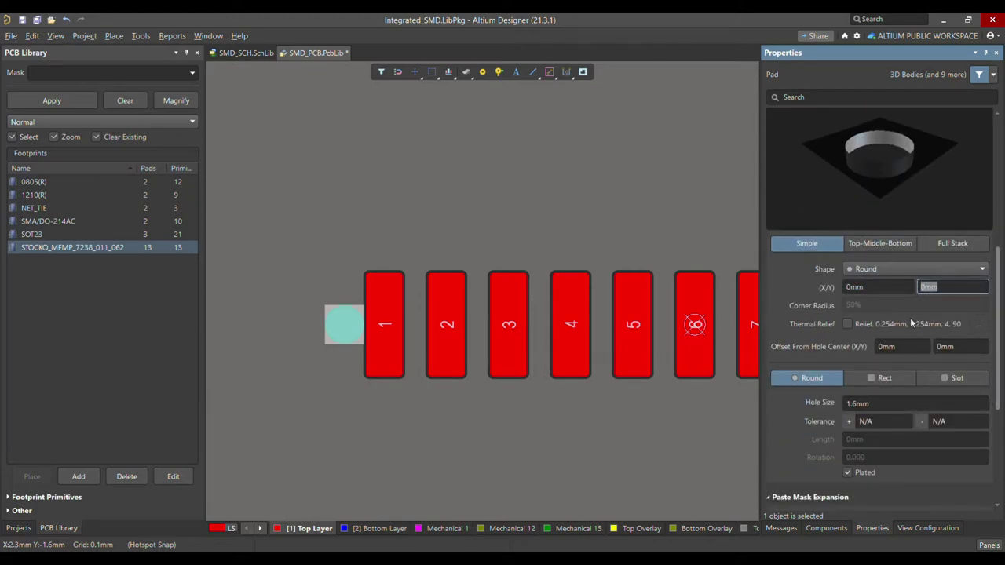
{"action": "scroll", "coordinate": [909, 323], "scroll_direction": "down", "scroll_amount": 3}
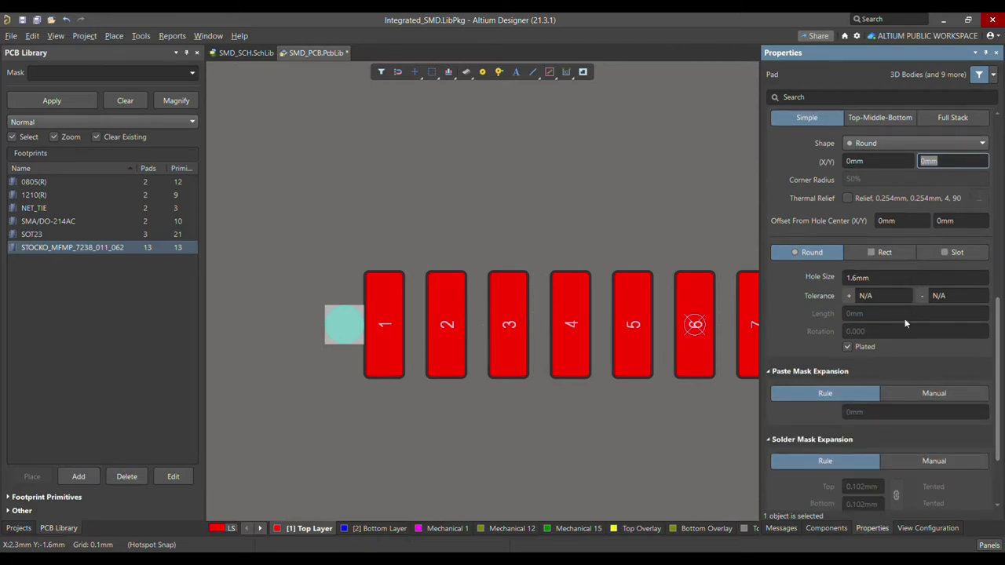
{"action": "left_click", "coordinate": [326, 386]}
{"action": "key", "text": "ctrl+s"}
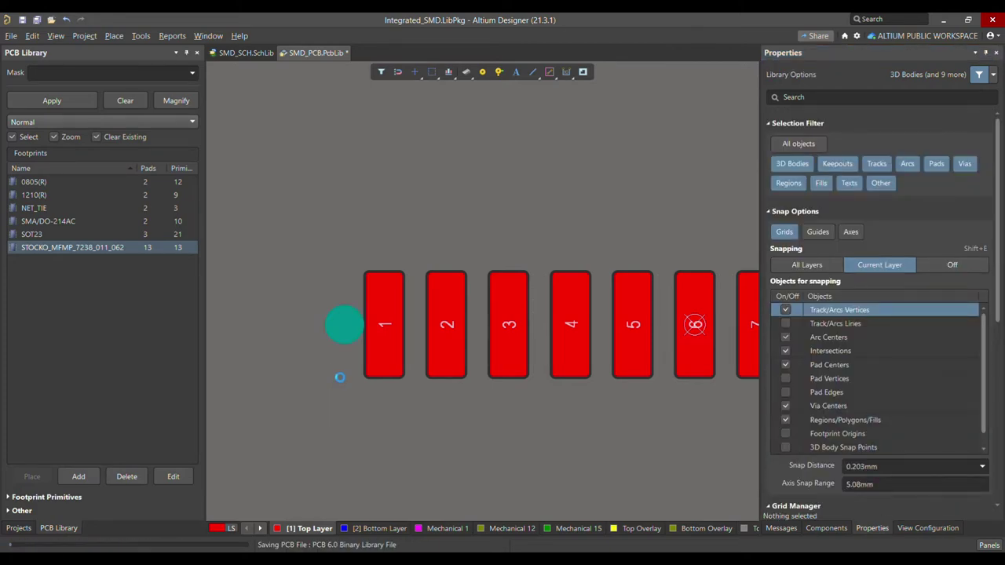
Inspect the holes at both ends of the pad row in the 3D view and return to the 2D view.
{"action": "key", "text": "3"}
{"action": "scroll", "coordinate": [373, 334], "scroll_direction": "up", "scroll_amount": 2, "text": "ctrl"}
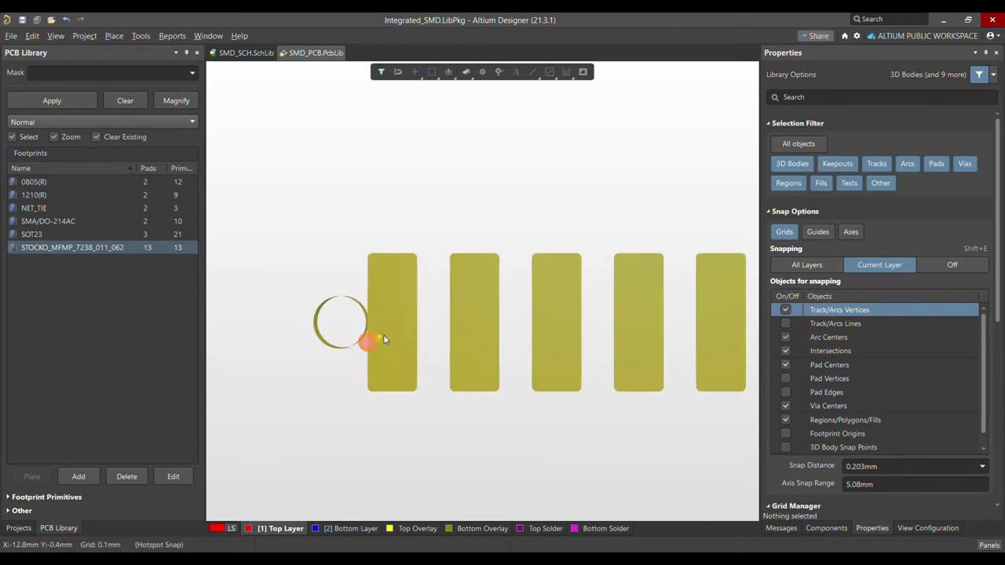
{"action": "mouse_move", "coordinate": [384, 337]}
{"action": "right_mouse_down", "text": "shift"}
{"action": "mouse_move", "coordinate": [303, 406]}
{"action": "mouse_move", "coordinate": [362, 345]}
{"action": "mouse_move", "coordinate": [345, 343]}
{"action": "mouse_move", "coordinate": [408, 217]}
{"action": "mouse_move", "coordinate": [402, 352]}
{"action": "mouse_move", "coordinate": [391, 333]}
{"action": "right_mouse_up", "text": "shift"}
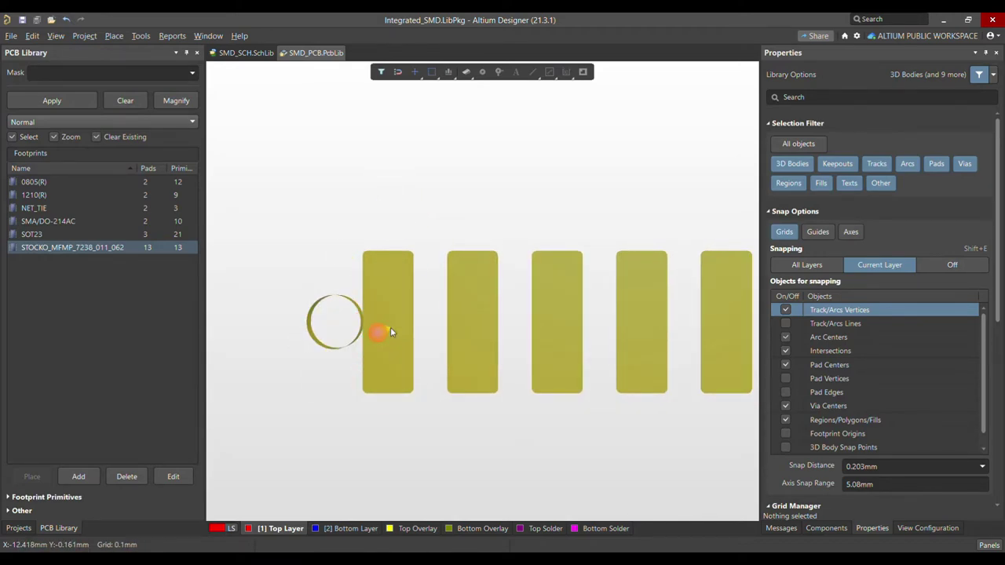
{"action": "scroll", "coordinate": [391, 332], "scroll_direction": "down", "scroll_amount": 5, "text": "ctrl"}
{"action": "scroll", "coordinate": [718, 328], "scroll_direction": "up", "scroll_amount": 6, "text": "ctrl"}
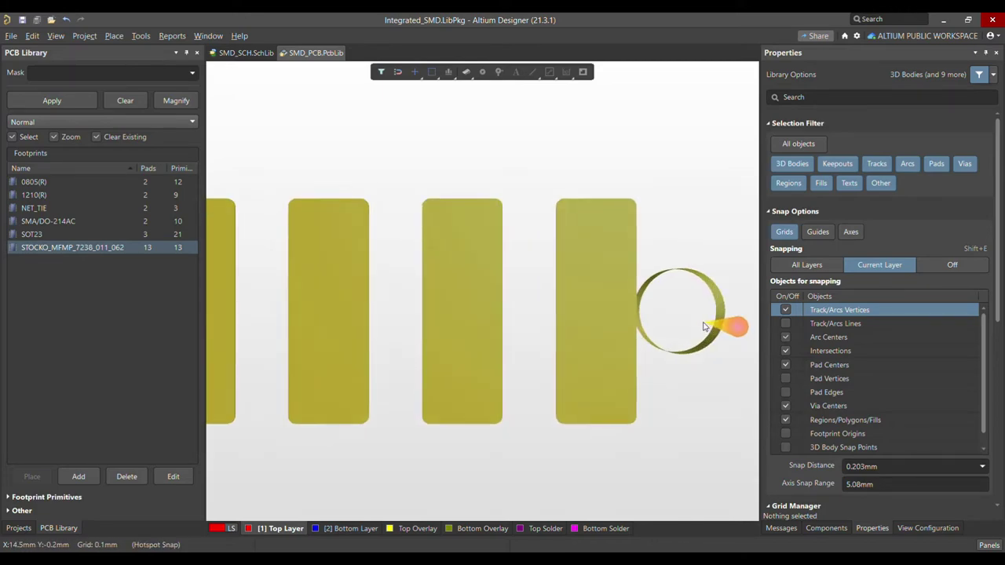
{"action": "key", "text": "2"}
{"action": "scroll", "coordinate": [344, 356], "scroll_direction": "down", "scroll_amount": 4, "text": "ctrl"}
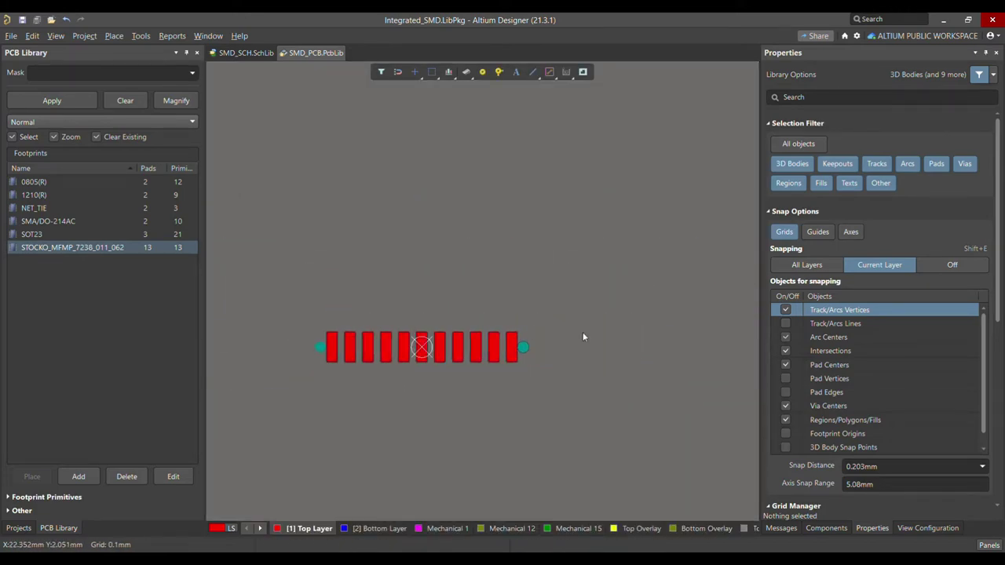
Set the X and Y pad size of the hole beside pad 11 to 0 mm.
{"action": "scroll", "coordinate": [463, 377], "scroll_direction": "up", "scroll_amount": 5, "text": "ctrl"}
{"action": "scroll", "coordinate": [463, 377], "scroll_direction": "up", "scroll_amount": 2, "text": "ctrl"}
{"action": "left_click", "coordinate": [497, 355]}
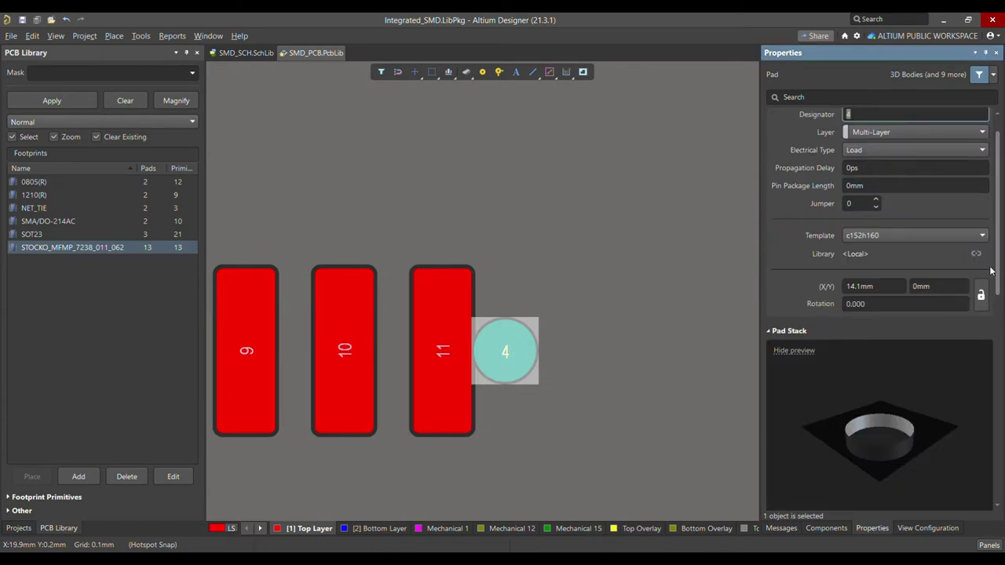
{"action": "scroll", "coordinate": [870, 369], "scroll_direction": "down", "scroll_amount": 5}
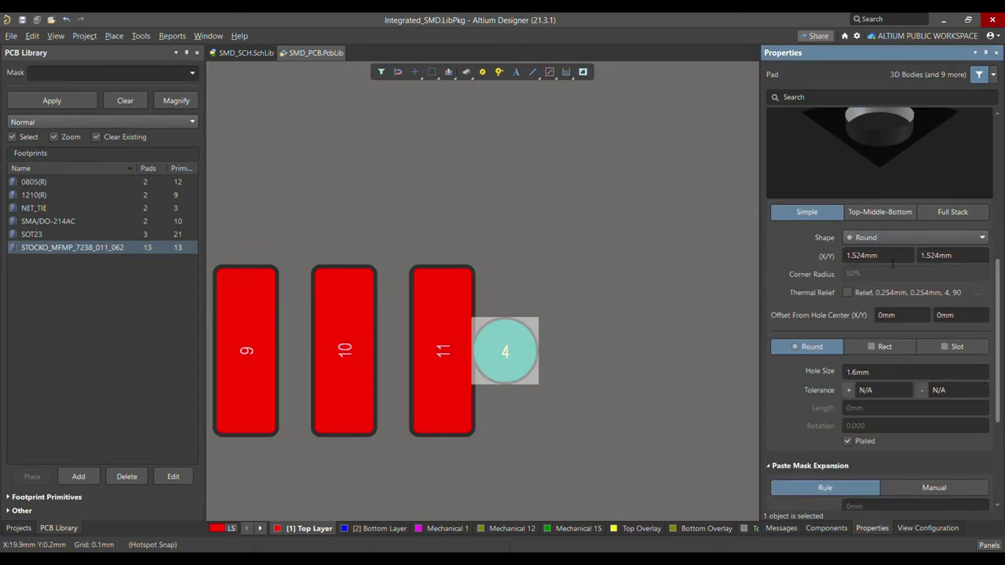
{"action": "left_click", "coordinate": [886, 261]}
{"action": "type", "text": "0"}
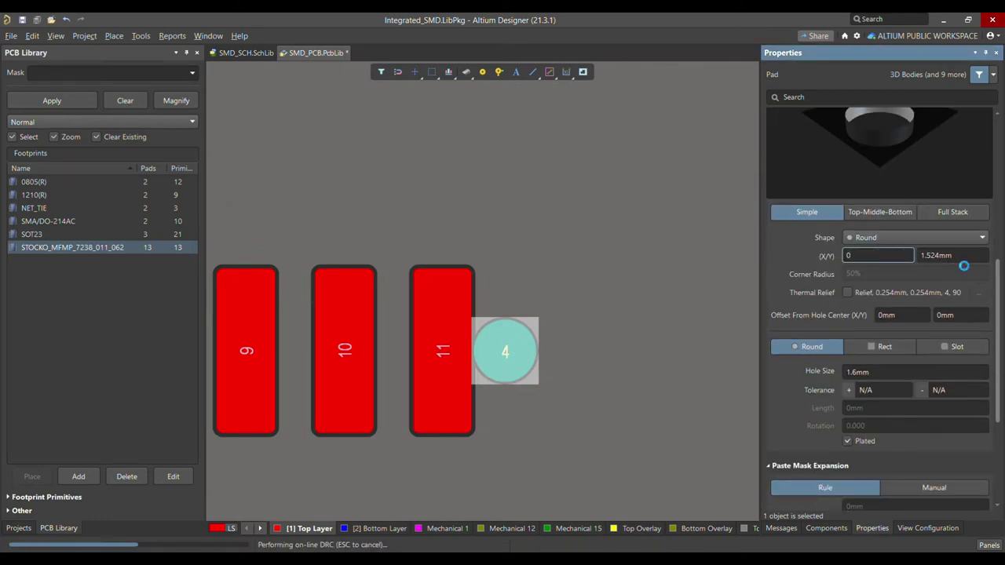
{"action": "left_click", "coordinate": [960, 263]}
{"action": "type", "text": "0"}
{"action": "left_click", "coordinate": [629, 354]}
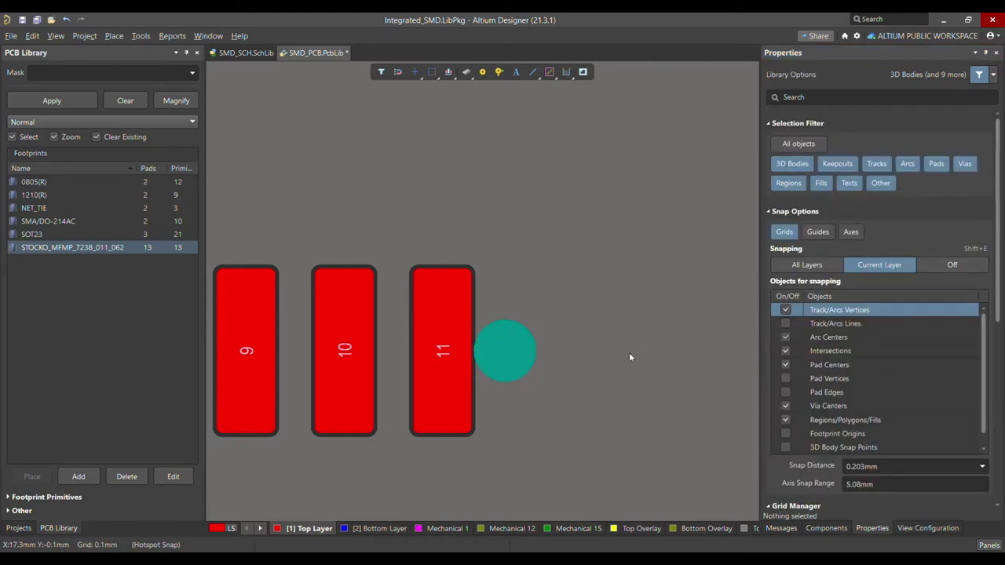
{"action": "scroll", "coordinate": [629, 355], "scroll_direction": "down", "scroll_amount": 1, "text": "ctrl"}
{"action": "key", "text": "ctrl+Page_Down"}
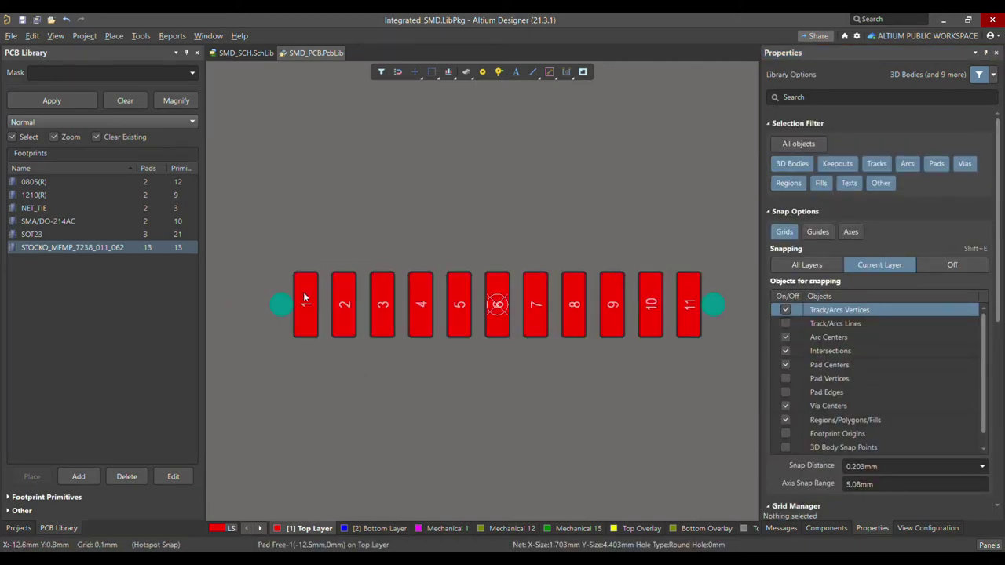
Set the X size of pad 1 to 1.2 mm to clear the neighbouring hole.
{"action": "scroll", "coordinate": [307, 297], "scroll_direction": "up", "scroll_amount": 1, "text": "ctrl"}
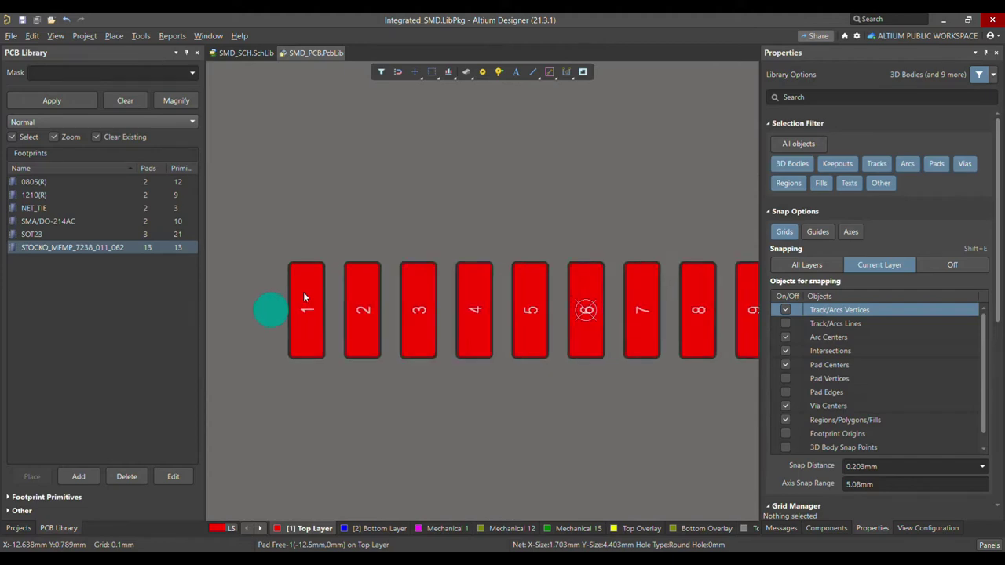
{"action": "scroll", "coordinate": [306, 297], "scroll_direction": "down", "scroll_amount": 2, "text": "ctrl"}
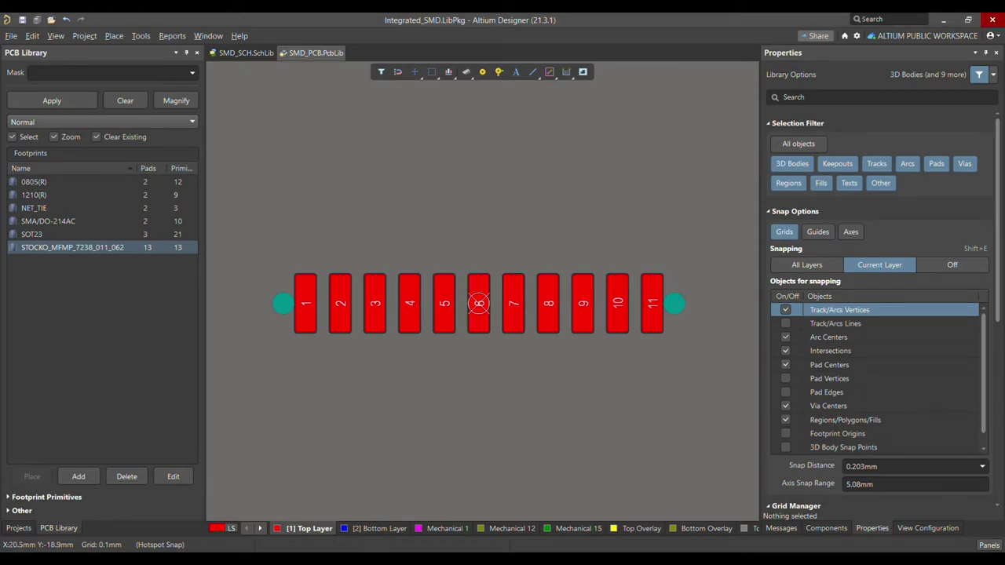
{"action": "scroll", "coordinate": [299, 311], "scroll_direction": "up", "scroll_amount": 3, "text": "ctrl"}
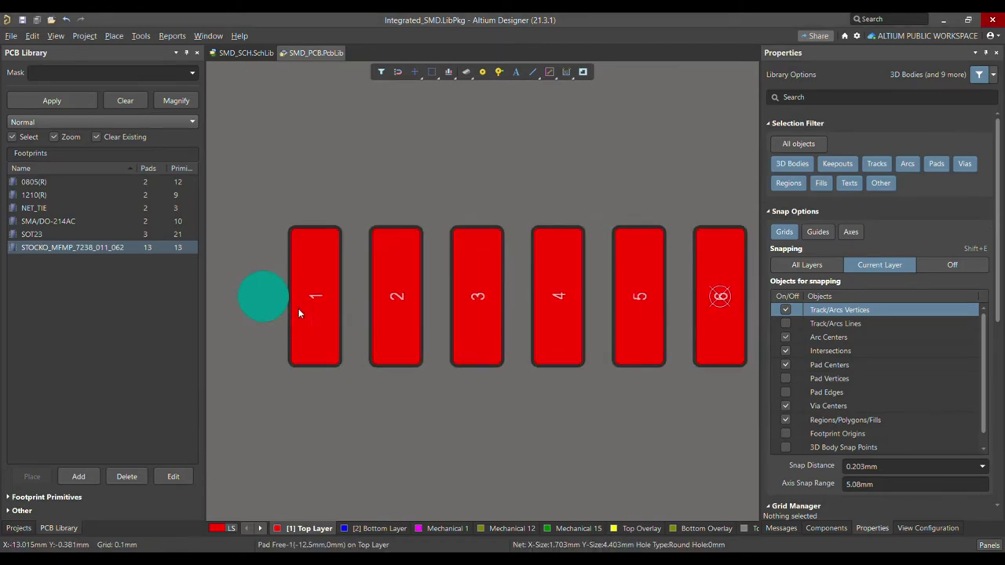
{"action": "left_click", "coordinate": [307, 306]}
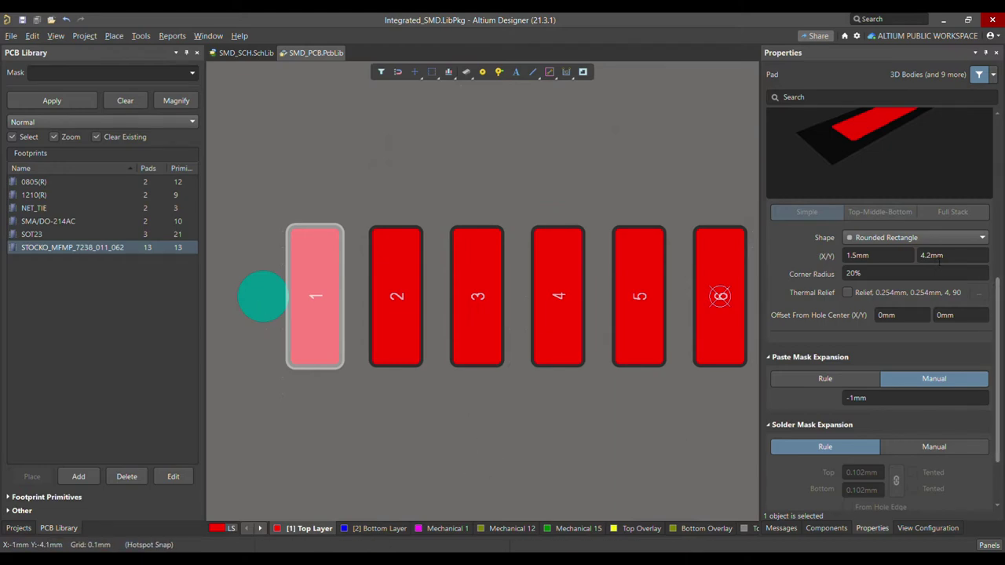
{"action": "left_click", "coordinate": [858, 255]}
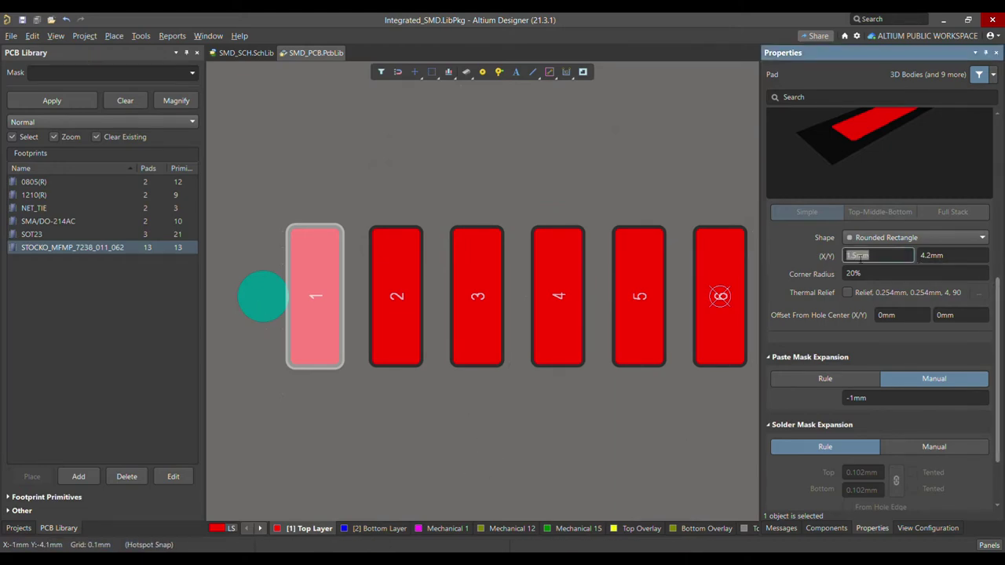
{"action": "key", "text": "BackSpace"}
{"action": "type", "text": "2"}
{"action": "left_click", "coordinate": [620, 423]}
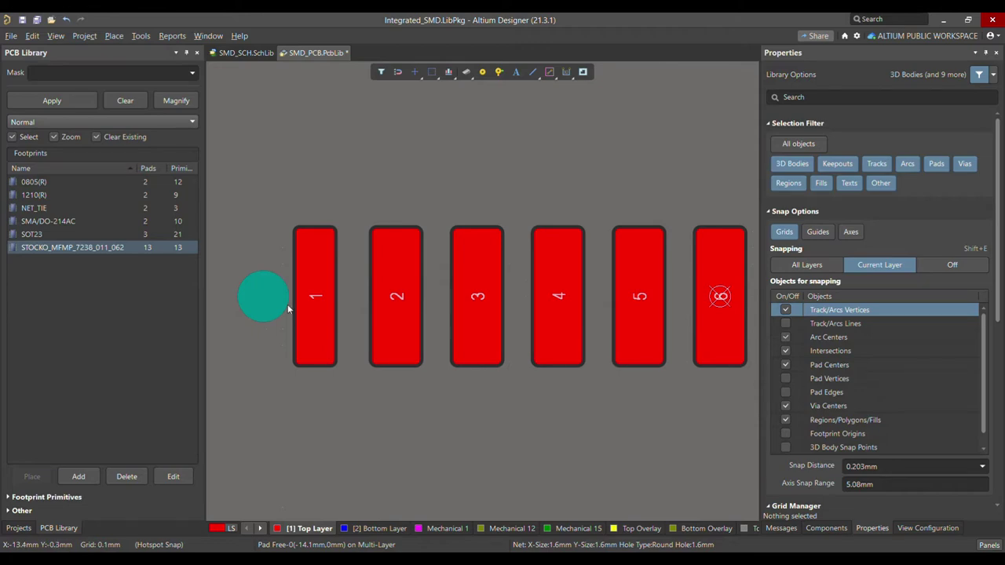
Compare the sizes of pads 11 and 1 and their clearance to the adjacent end holes.
{"action": "scroll", "coordinate": [292, 312], "scroll_direction": "down", "scroll_amount": 2, "text": "ctrl"}
{"action": "scroll", "coordinate": [292, 311], "scroll_direction": "down", "scroll_amount": 2, "text": "ctrl"}
{"action": "scroll", "coordinate": [684, 338], "scroll_direction": "up", "scroll_amount": 5, "text": "ctrl"}
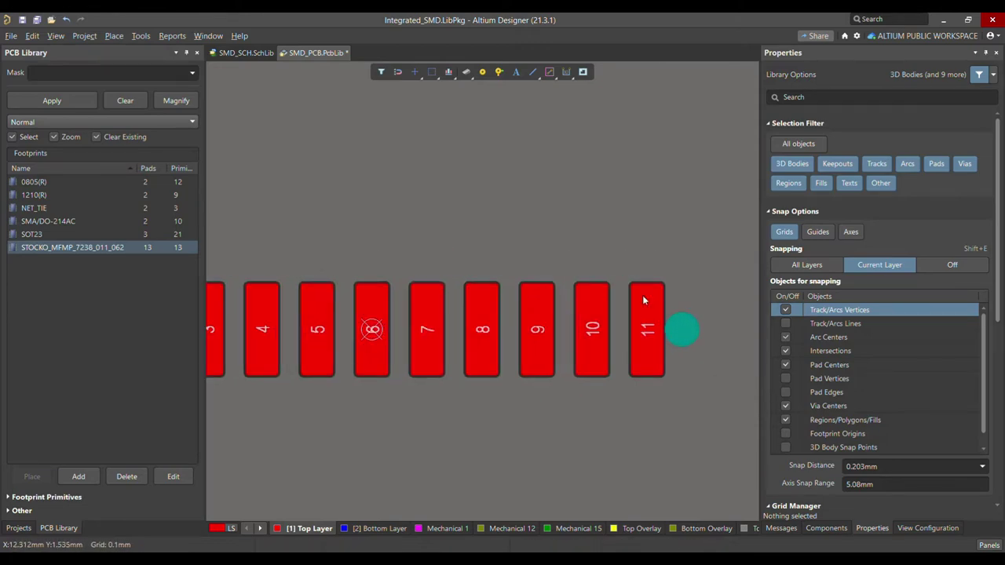
{"action": "scroll", "coordinate": [688, 344], "scroll_direction": "down", "scroll_amount": 2, "text": "ctrl"}
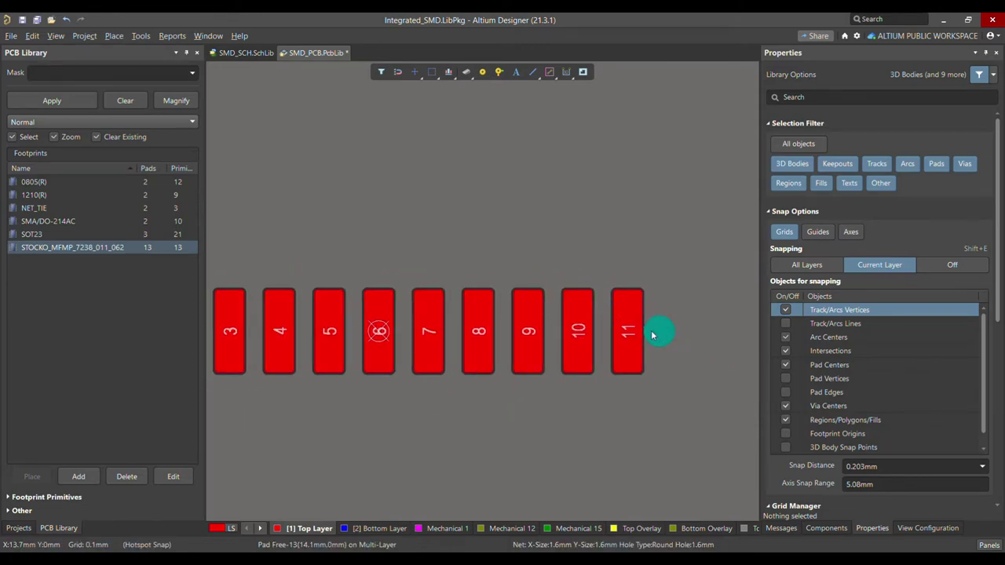
{"action": "left_click", "coordinate": [635, 336]}
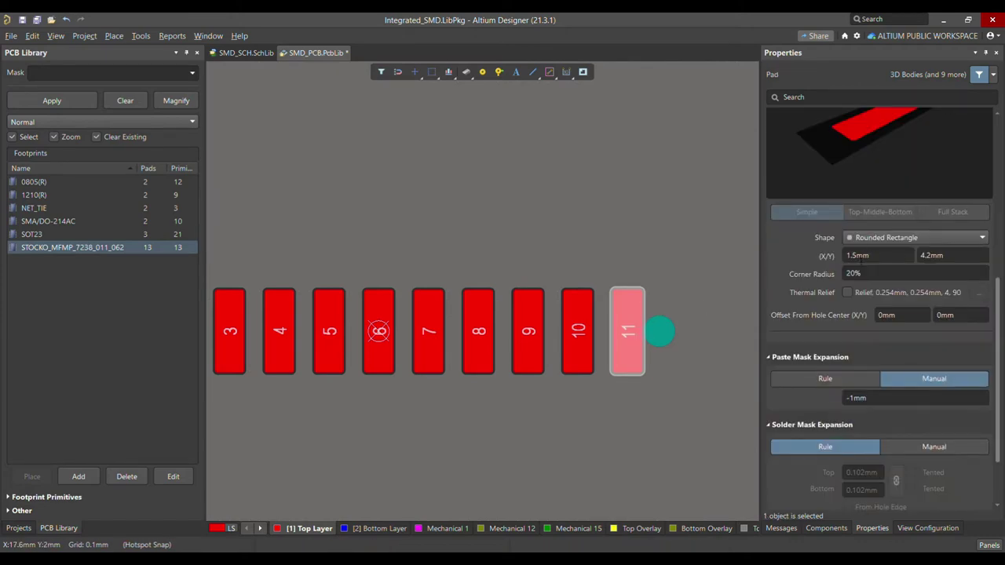
{"action": "scroll", "coordinate": [722, 176], "scroll_direction": "down", "scroll_amount": 3, "text": "ctrl"}
{"action": "scroll", "coordinate": [314, 212], "scroll_direction": "up", "scroll_amount": 4, "text": "ctrl"}
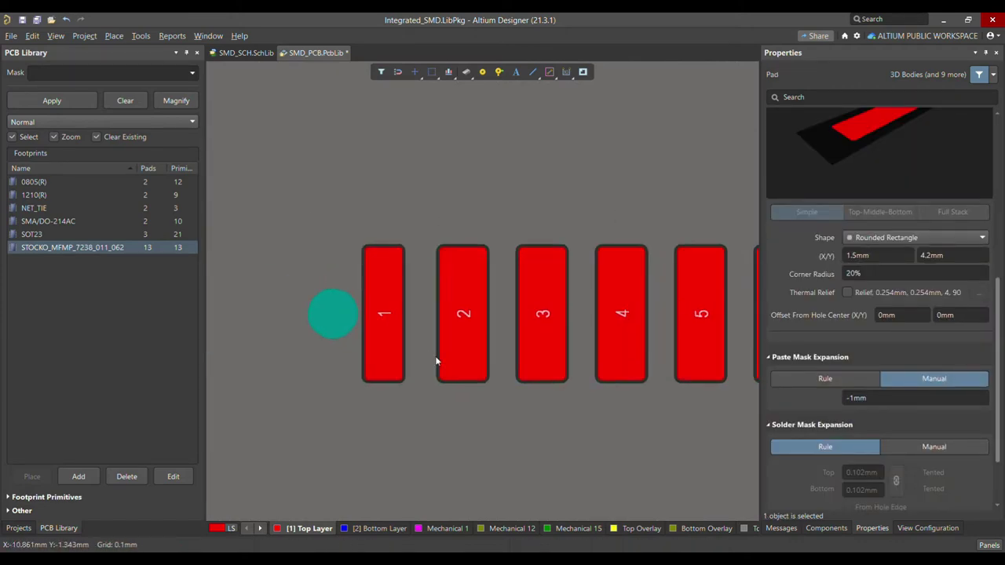
{"action": "left_click", "coordinate": [395, 308]}
{"action": "scroll", "coordinate": [329, 289], "scroll_direction": "down", "scroll_amount": 1, "text": "ctrl"}
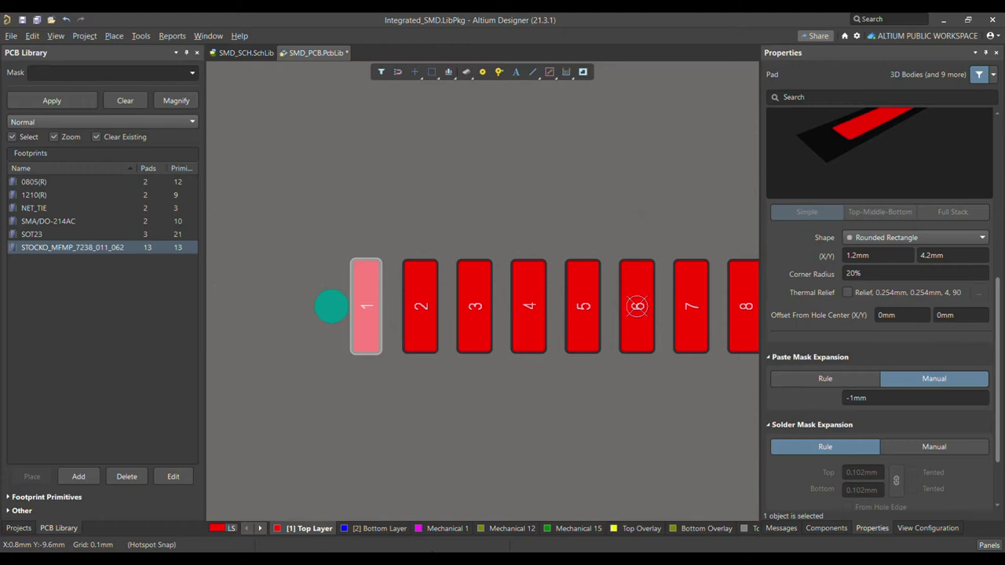
Set the X size of pad 11 to 1.2 mm.
{"action": "left_click", "coordinate": [697, 401]}
{"action": "scroll", "coordinate": [697, 401], "scroll_direction": "down", "scroll_amount": 2, "text": "ctrl"}
{"action": "scroll", "coordinate": [702, 371], "scroll_direction": "up", "scroll_amount": 3, "text": "ctrl"}
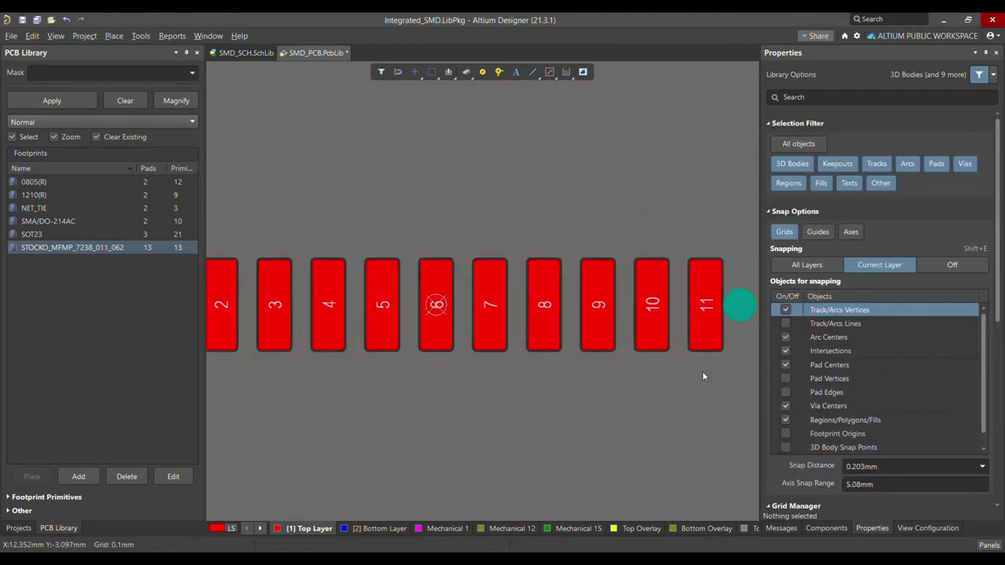
{"action": "left_click", "coordinate": [712, 313]}
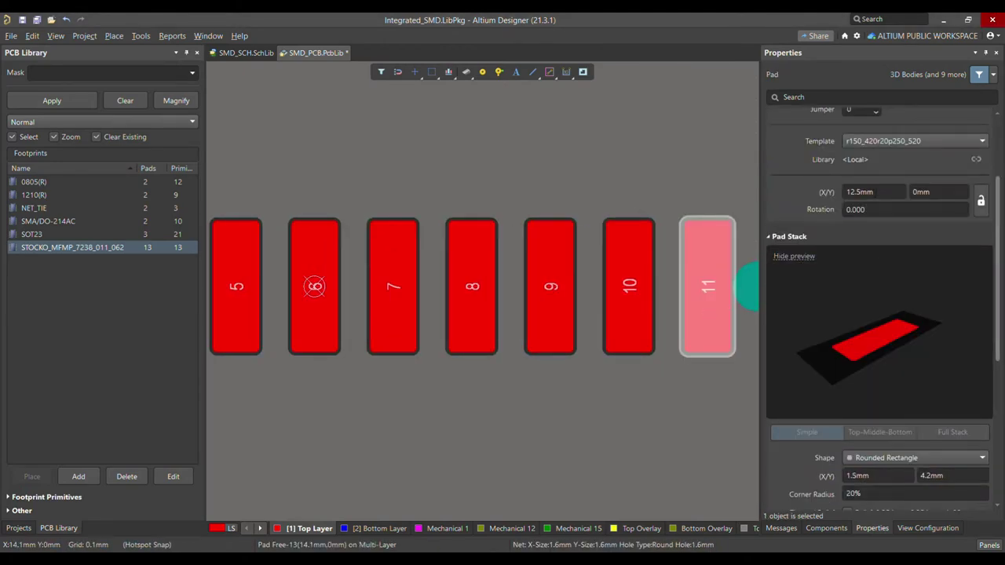
{"action": "scroll", "coordinate": [895, 319], "scroll_direction": "down", "scroll_amount": 3}
{"action": "left_click", "coordinate": [850, 286]}
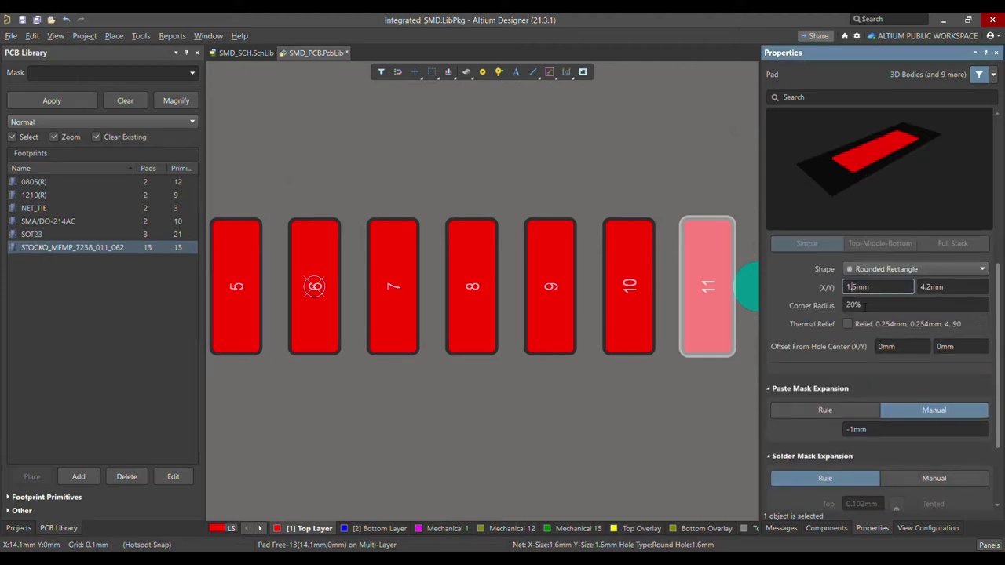
{"action": "key", "text": "BackSpace"}
{"action": "key", "text": "BackSpace"}
{"action": "type", "text": "2"}
{"action": "key", "text": "Tab"}
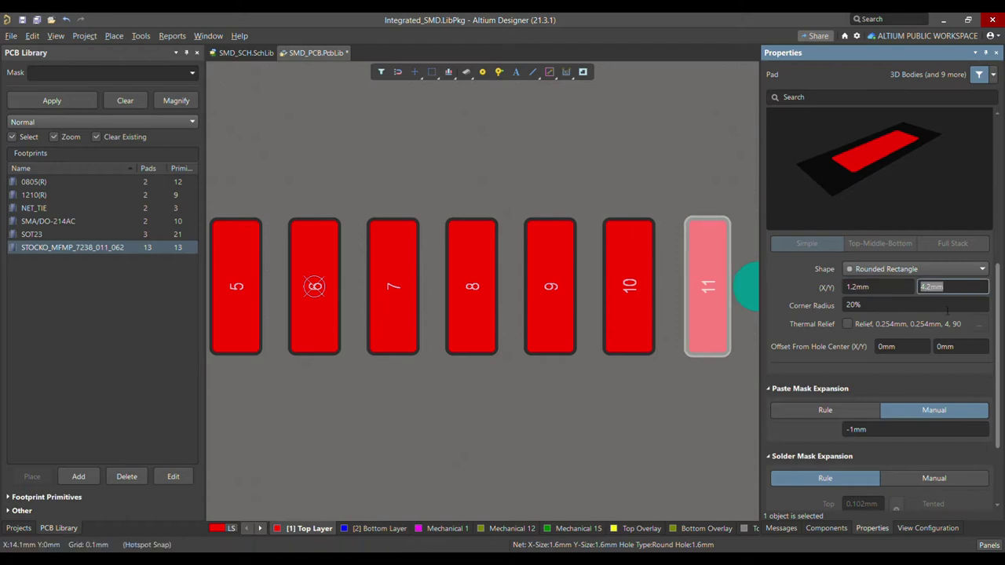
Reduce the Y size of pad 11 and turn object snapping off.
{"action": "left_click", "coordinate": [936, 289]}
{"action": "key", "text": "BackSpace"}
{"action": "key", "text": "BackSpace"}
{"action": "left_click", "coordinate": [567, 390]}
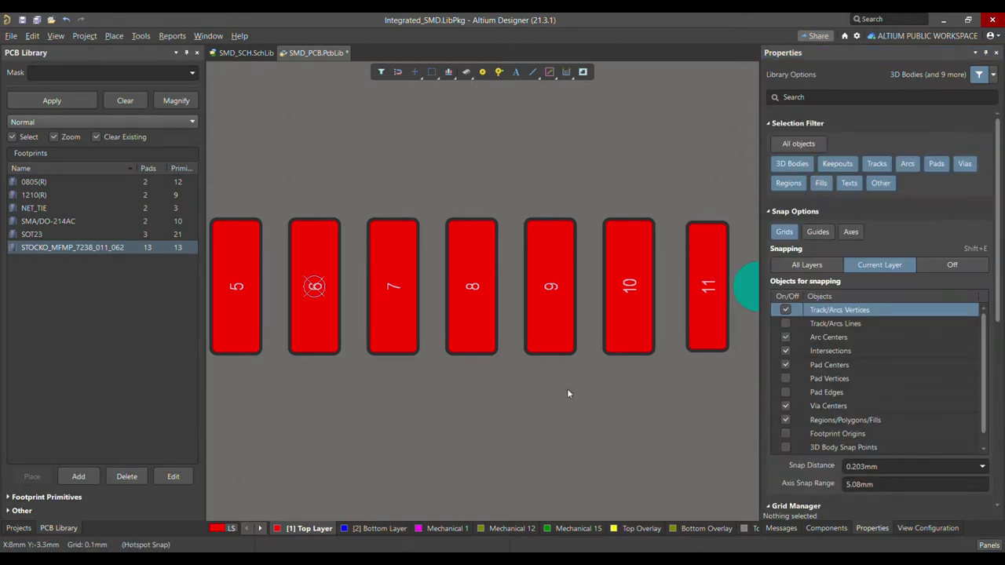
{"action": "scroll", "coordinate": [567, 388], "scroll_direction": "down", "scroll_amount": 3, "text": "ctrl"}
{"action": "key", "text": "shift+e"}
{"action": "scroll", "coordinate": [344, 220], "scroll_direction": "up", "scroll_amount": 2, "text": "ctrl"}
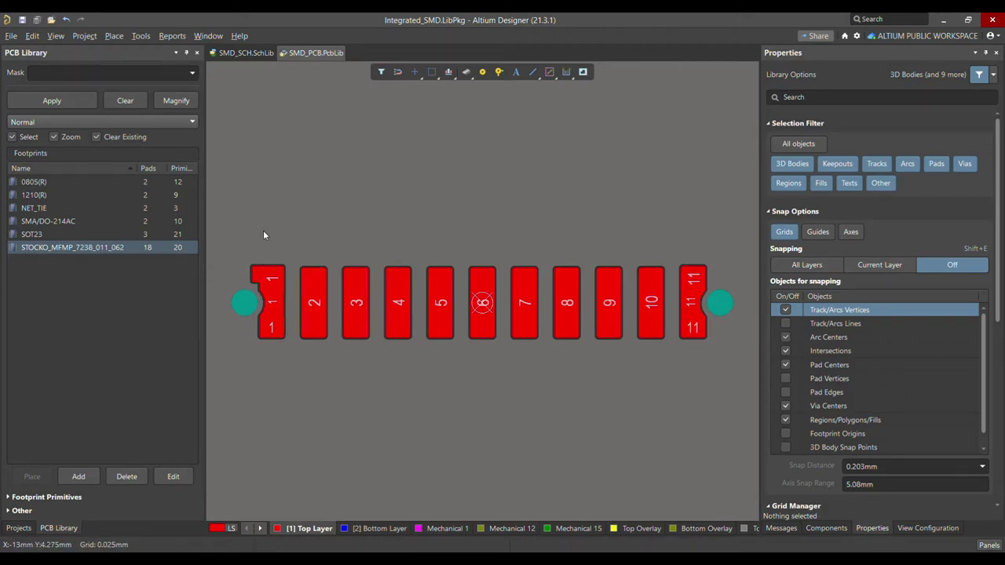
Move the wide upper piece of the composite pad 1 above the pad row, to about X -12.65 mm, Y 4.9 mm.
{"action": "scroll", "coordinate": [254, 265], "scroll_direction": "up", "scroll_amount": 4, "text": "ctrl"}
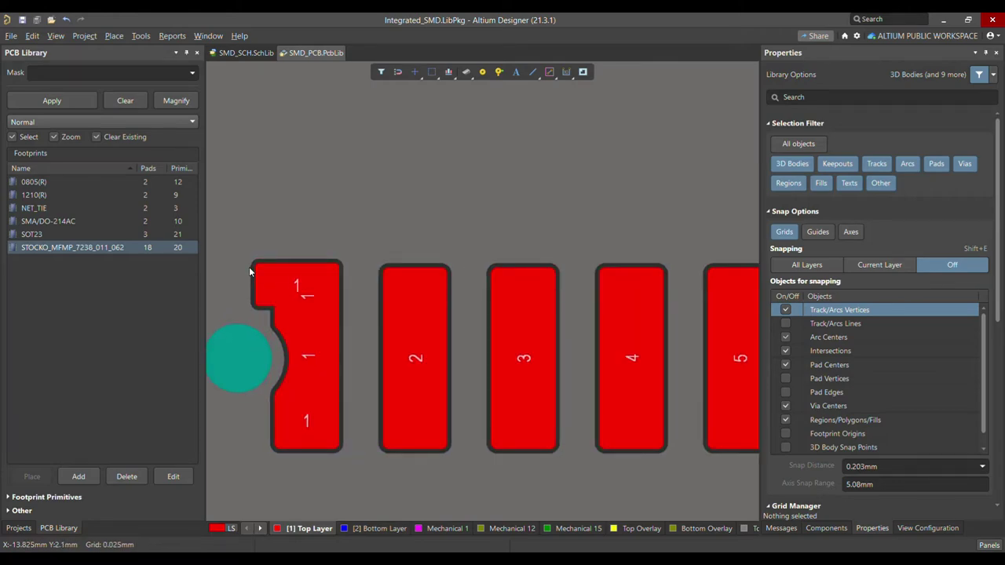
{"action": "scroll", "coordinate": [280, 289], "scroll_direction": "down", "scroll_amount": 2, "text": "ctrl"}
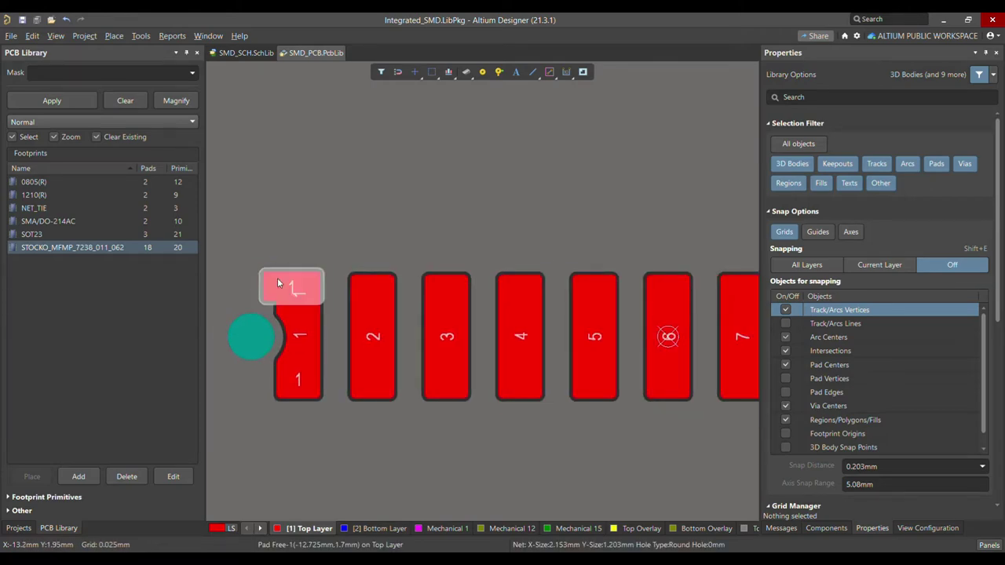
{"action": "left_click", "coordinate": [281, 285]}
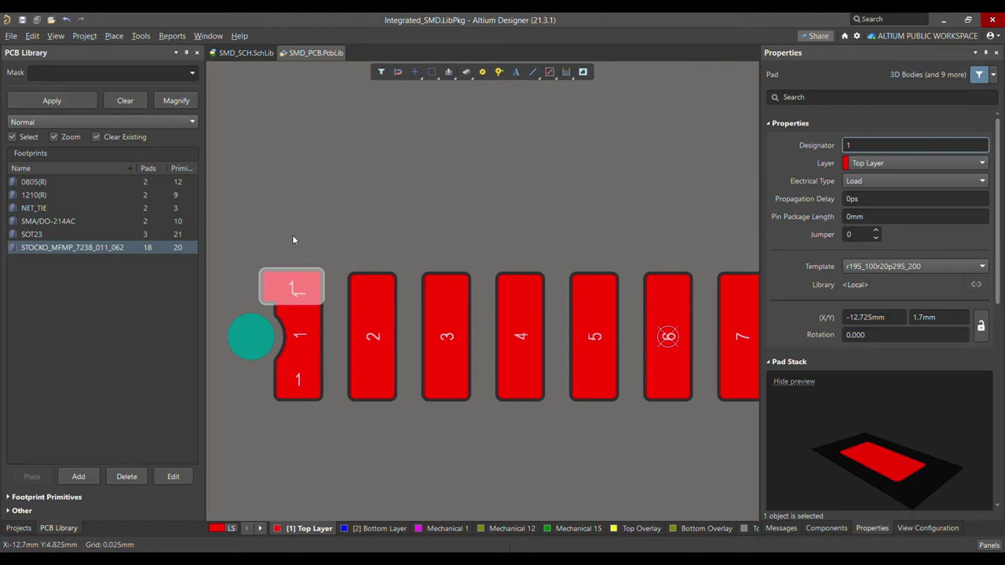
{"action": "right_click_drag", "start_coordinate": [294, 241], "coordinate": [284, 325]}
{"action": "left_click_drag", "start_coordinate": [286, 370], "coordinate": [289, 275]}
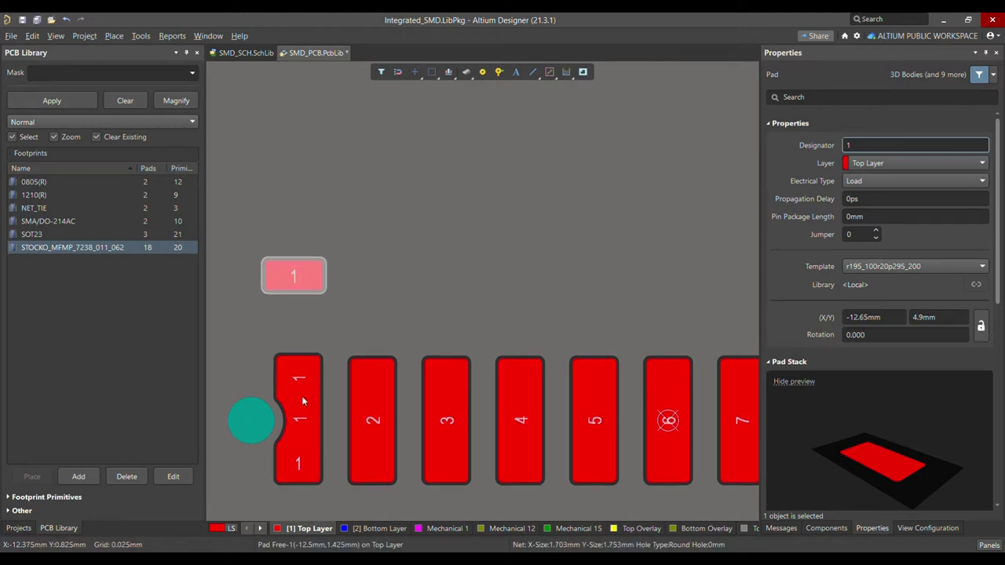
Separate pad 1's other pieces from the arc, moving the upper square and narrow tall pads above the row and the lower pad below it.
{"action": "key", "text": "p"}
{"action": "key", "text": "p"}
{"action": "left_click", "coordinate": [348, 198]}
{"action": "right_click", "coordinate": [348, 197]}
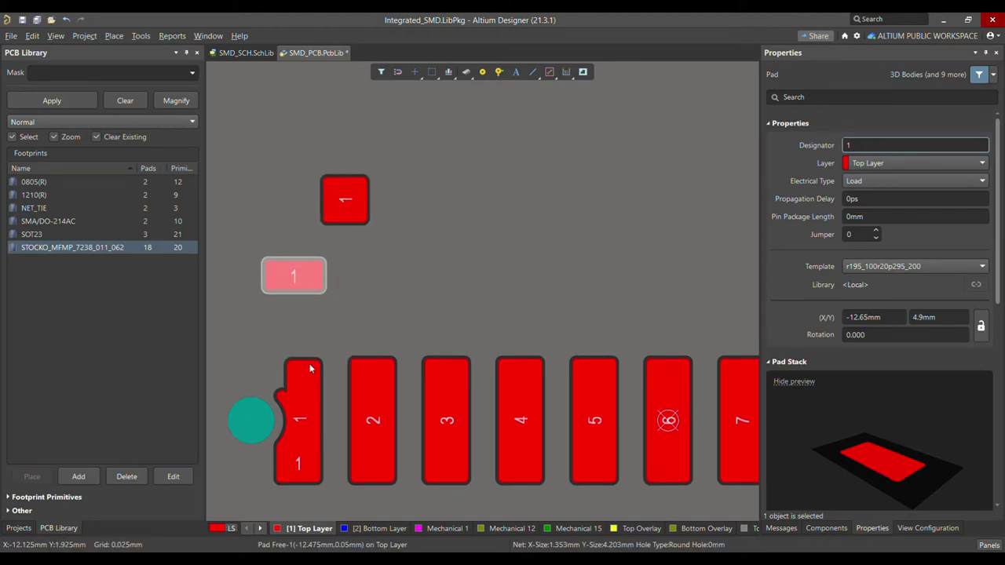
{"action": "left_click_drag", "start_coordinate": [297, 424], "coordinate": [406, 236]}
{"action": "right_click_drag", "start_coordinate": [406, 236], "coordinate": [406, 152]}
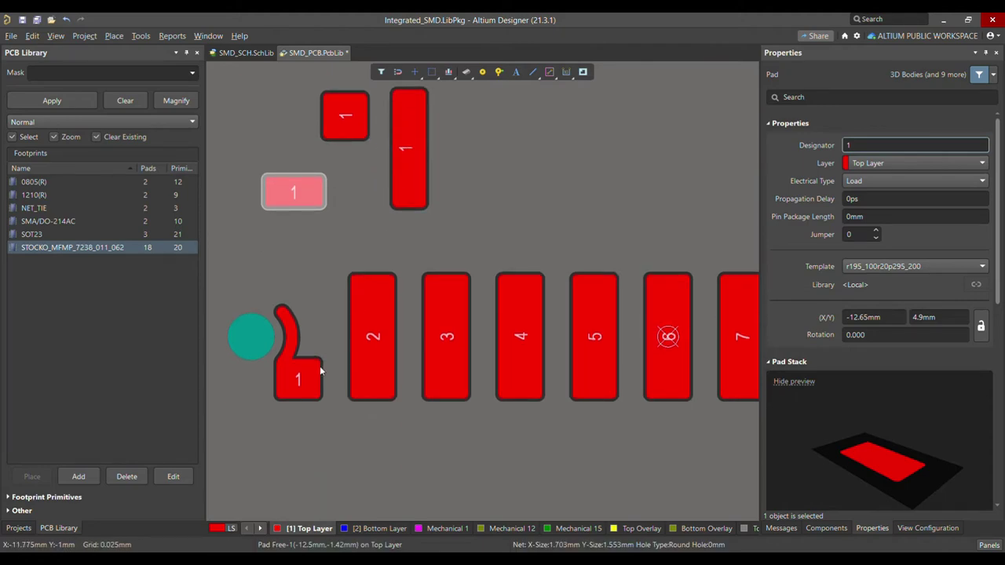
{"action": "left_click_drag", "start_coordinate": [301, 377], "coordinate": [297, 443]}
{"action": "scroll", "coordinate": [348, 354], "scroll_direction": "down", "scroll_amount": 3, "text": "ctrl"}
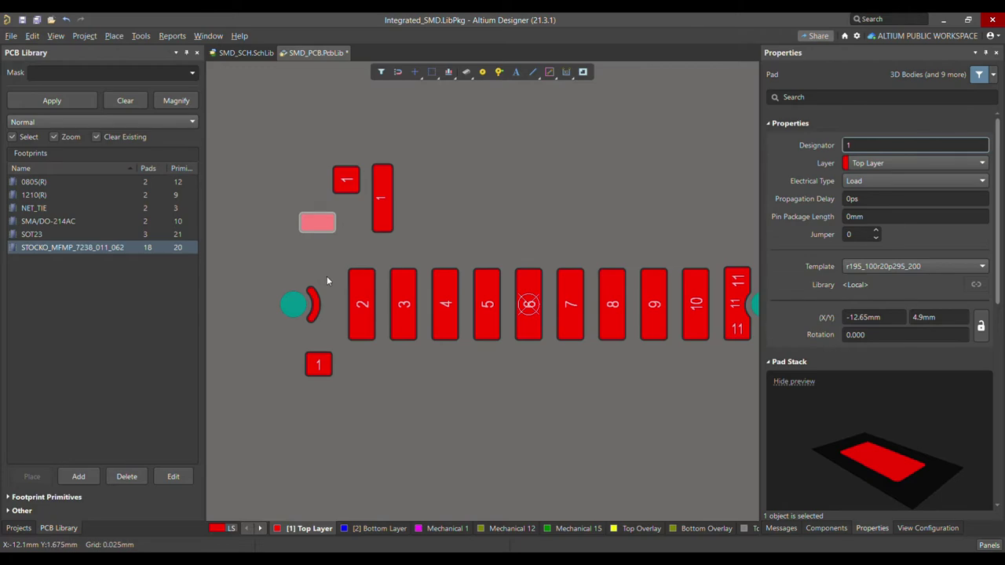
Examine the properties of pad 1's detached lower piece and its arc, and look up the Pad placement command.
{"action": "scroll", "coordinate": [327, 318], "scroll_direction": "up", "scroll_amount": 2, "text": "ctrl"}
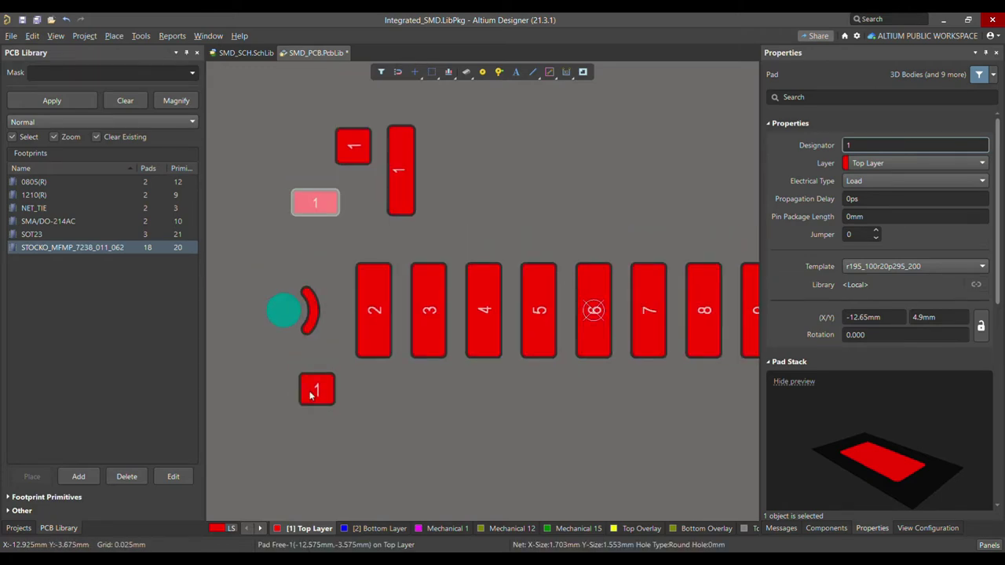
{"action": "left_click", "coordinate": [314, 396]}
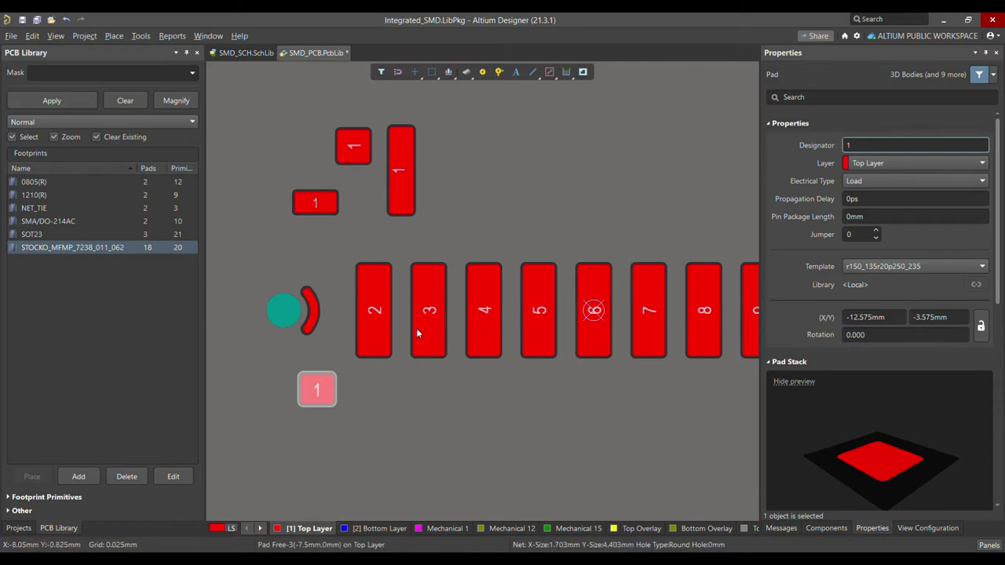
{"action": "left_click", "coordinate": [114, 36]}
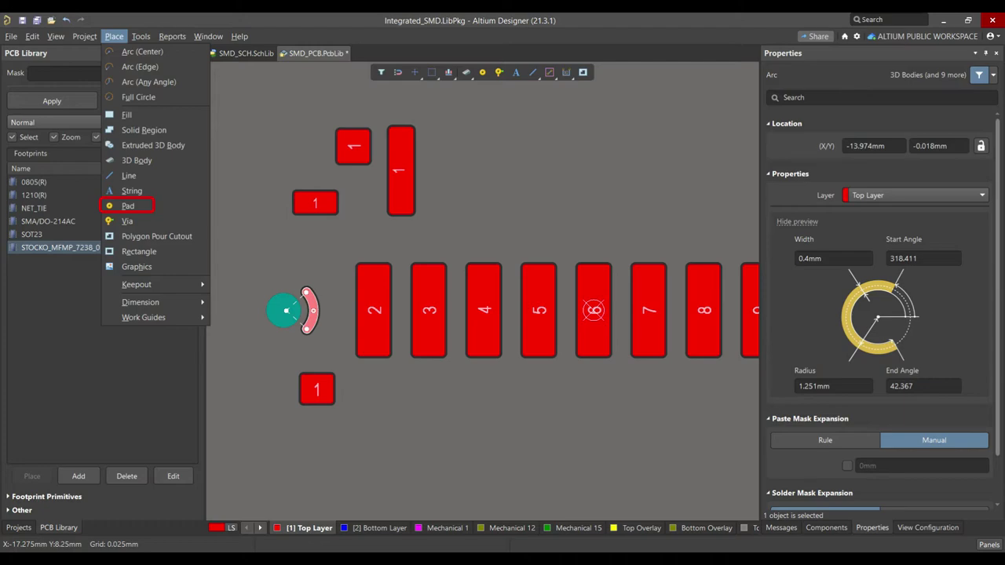
{"action": "left_click", "coordinate": [316, 390]}
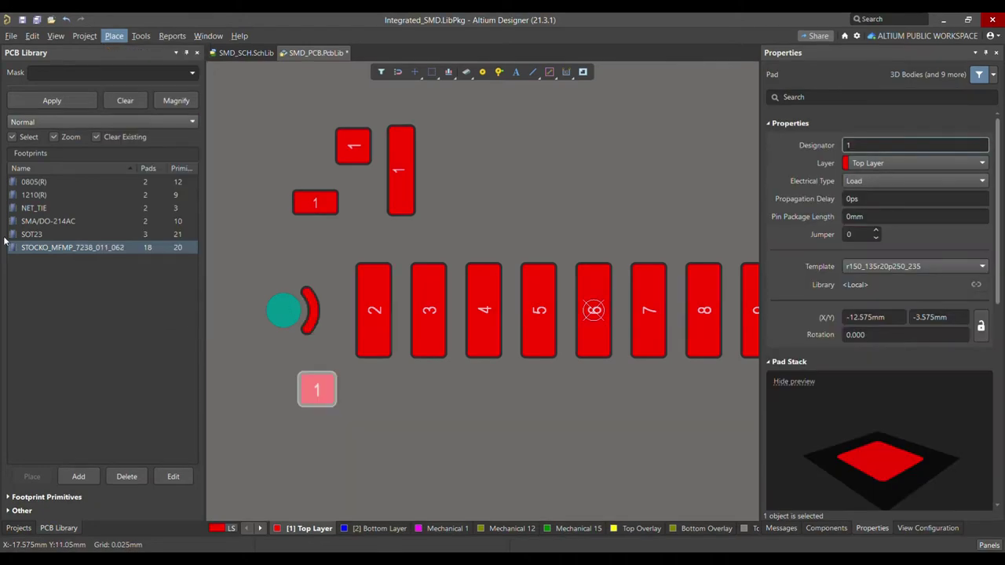
{"action": "left_click", "coordinate": [415, 424]}
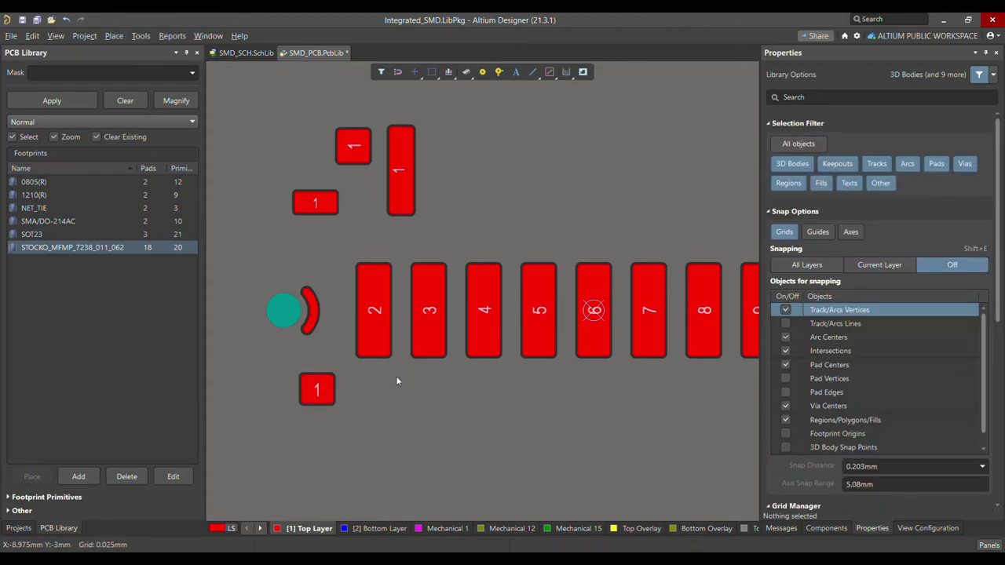
{"action": "left_click", "coordinate": [317, 389]}
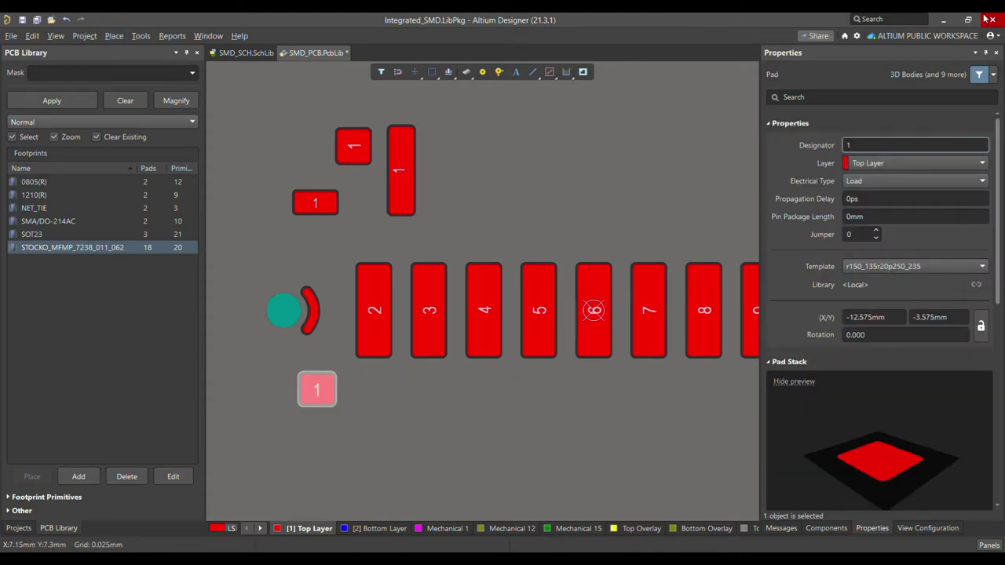
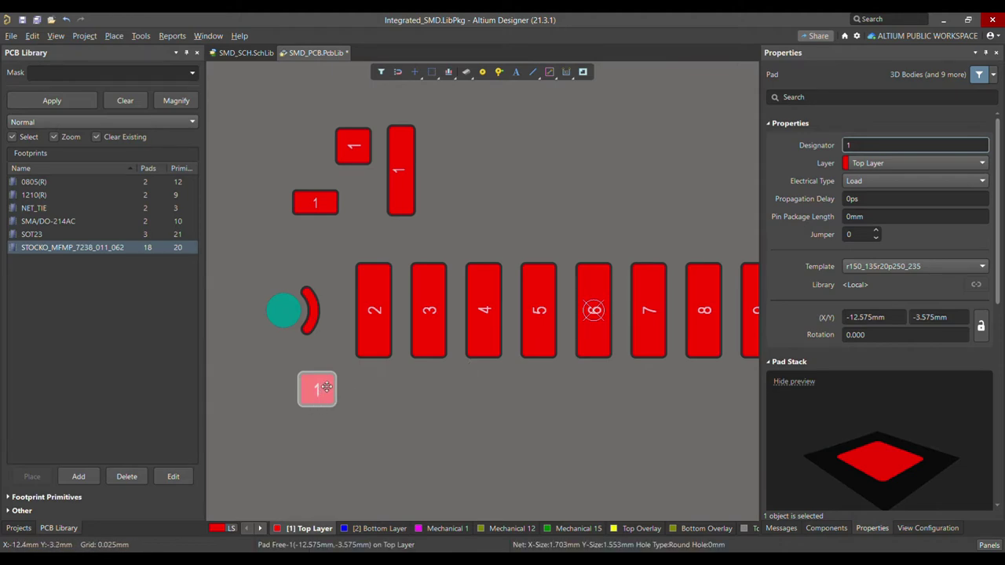
Examine the pad stack shape, size and corner radius of pad 1's detached lower piece alongside the connector's dimension drawing.
{"action": "scroll", "coordinate": [965, 342], "scroll_direction": "down", "scroll_amount": 3}
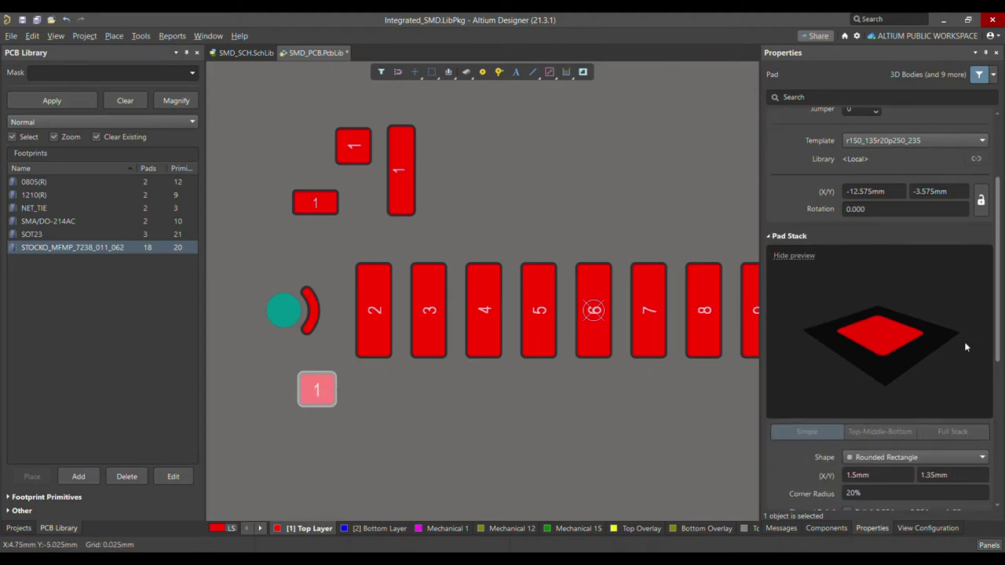
{"action": "scroll", "coordinate": [966, 347], "scroll_direction": "up", "scroll_amount": 3}
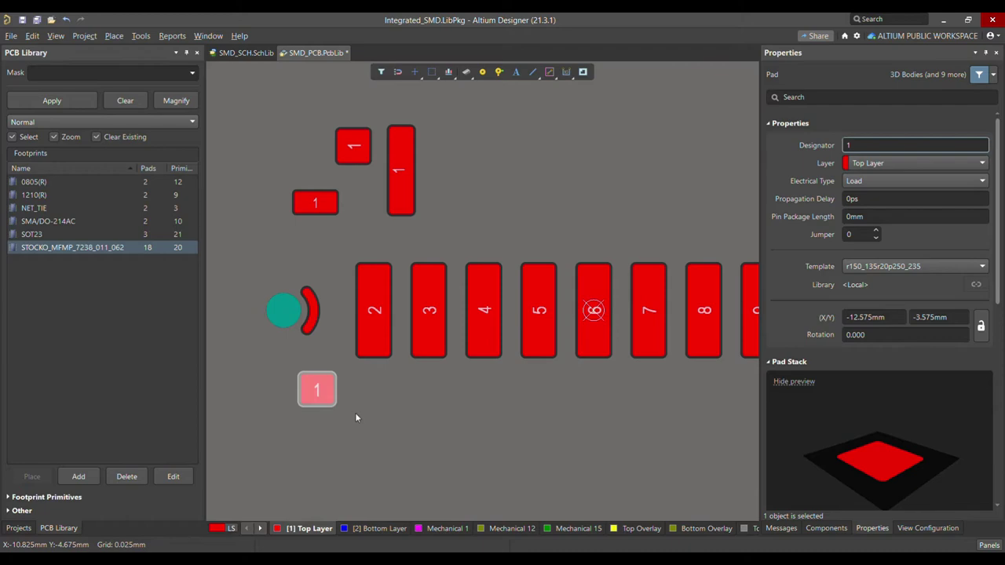
{"action": "key", "text": "F3"}
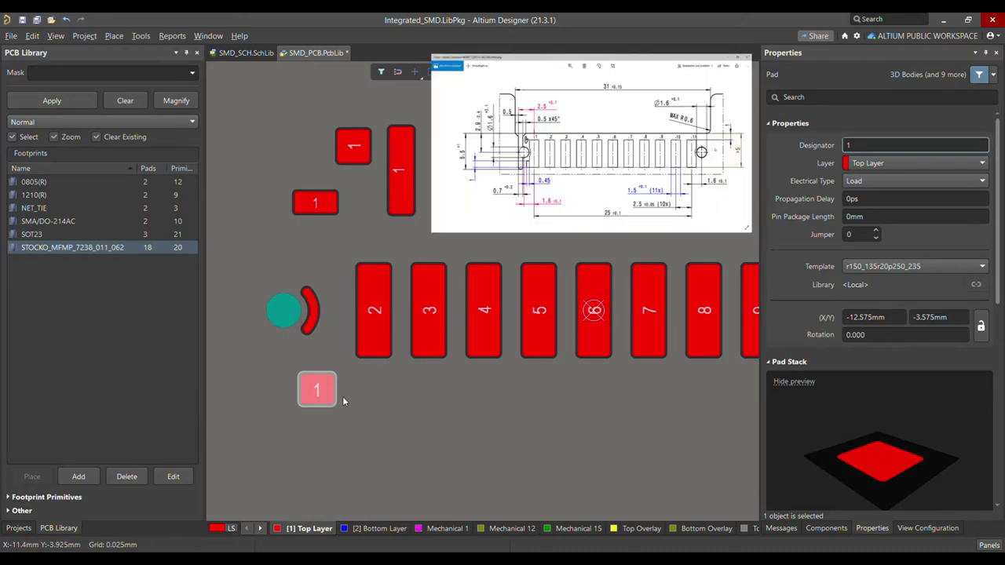
{"action": "scroll", "coordinate": [995, 301], "scroll_direction": "down", "scroll_amount": 3}
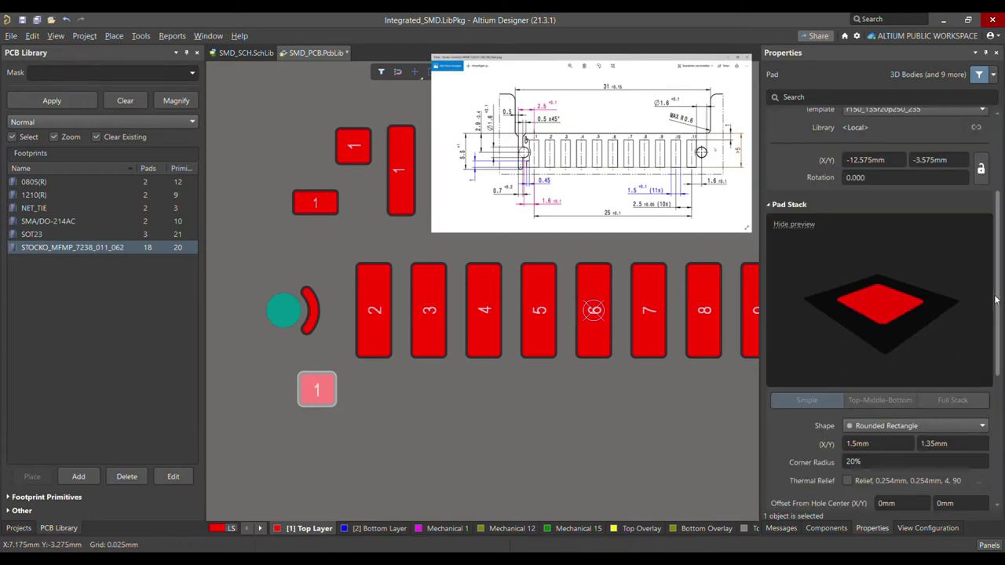
{"action": "scroll", "coordinate": [995, 301], "scroll_direction": "down", "scroll_amount": 1}
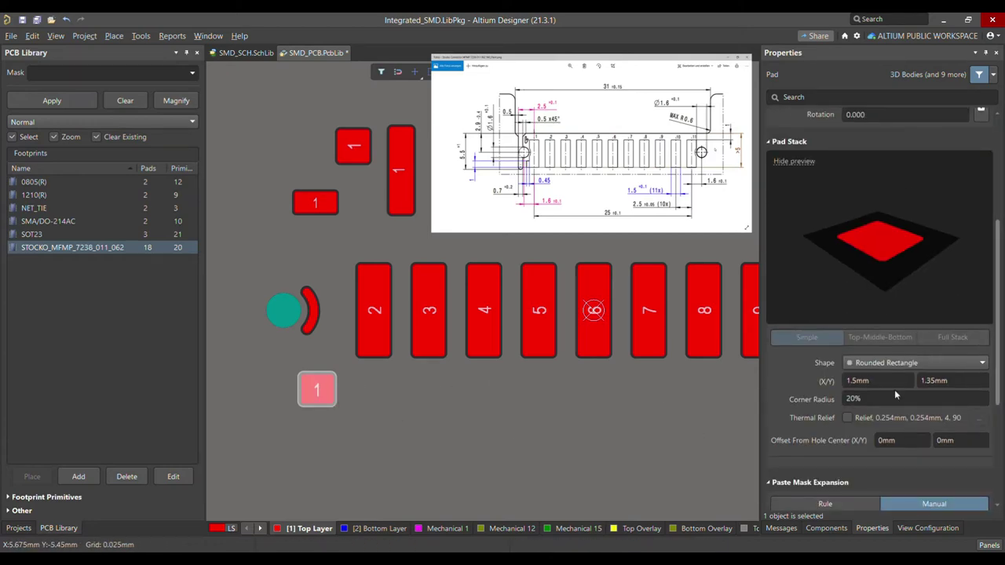
{"action": "scroll", "coordinate": [860, 385], "scroll_direction": "down", "scroll_amount": 1}
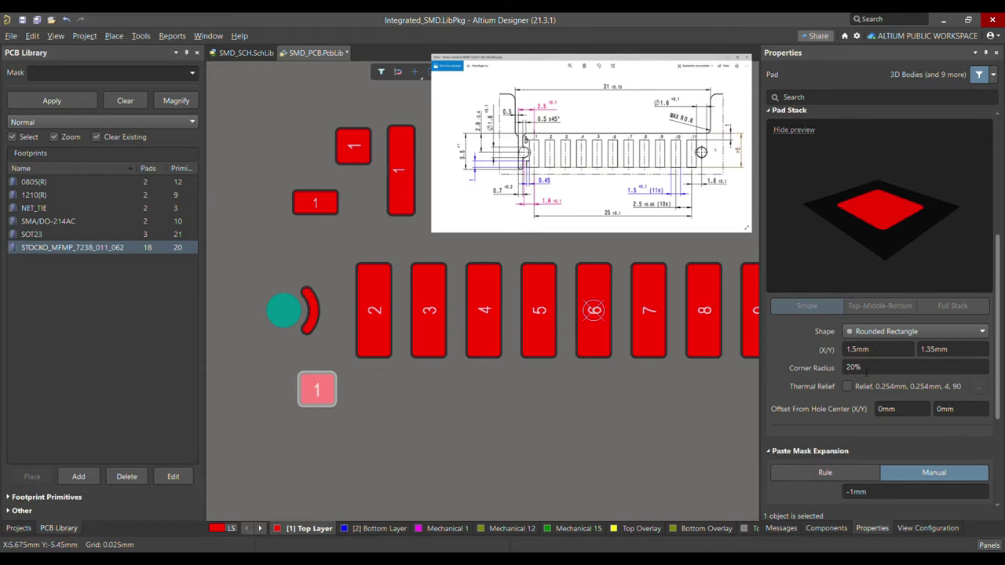
Set the paste mask expansion of pad 1's lower piece to Manual with a value of -1 mm, and deselect it.
{"action": "scroll", "coordinate": [864, 369], "scroll_direction": "down", "scroll_amount": 4}
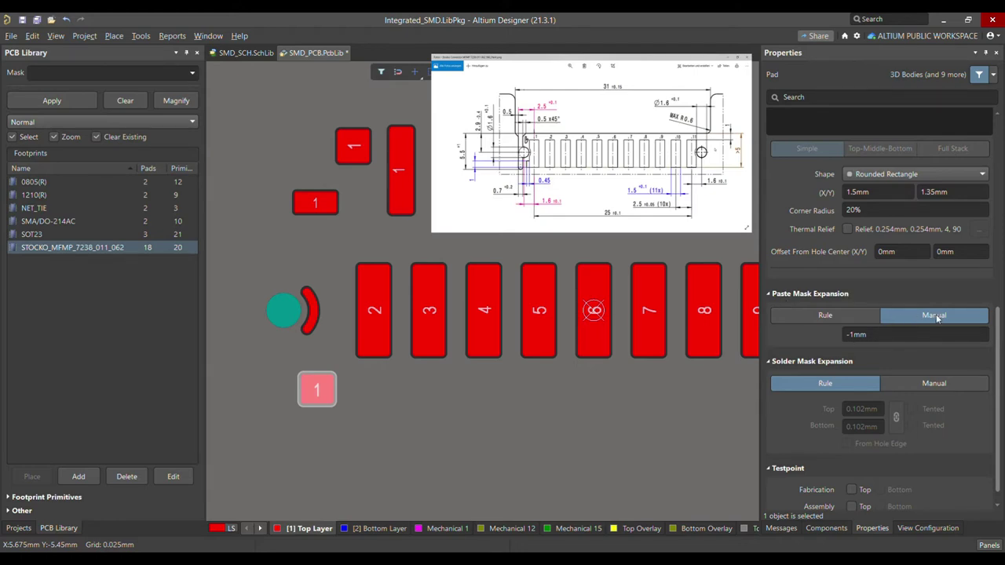
{"action": "left_click", "coordinate": [856, 318]}
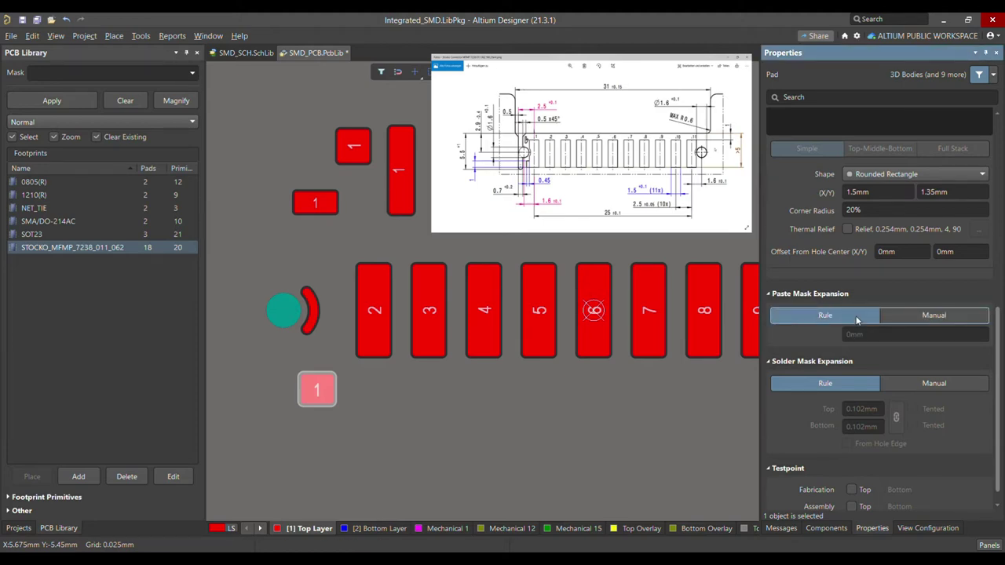
{"action": "left_click", "coordinate": [934, 314]}
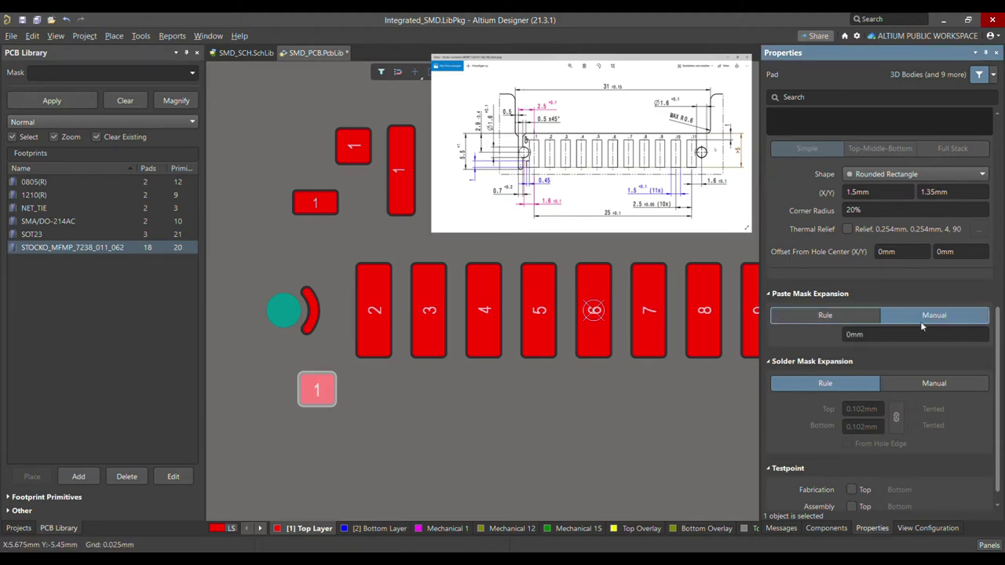
{"action": "left_click", "coordinate": [907, 336]}
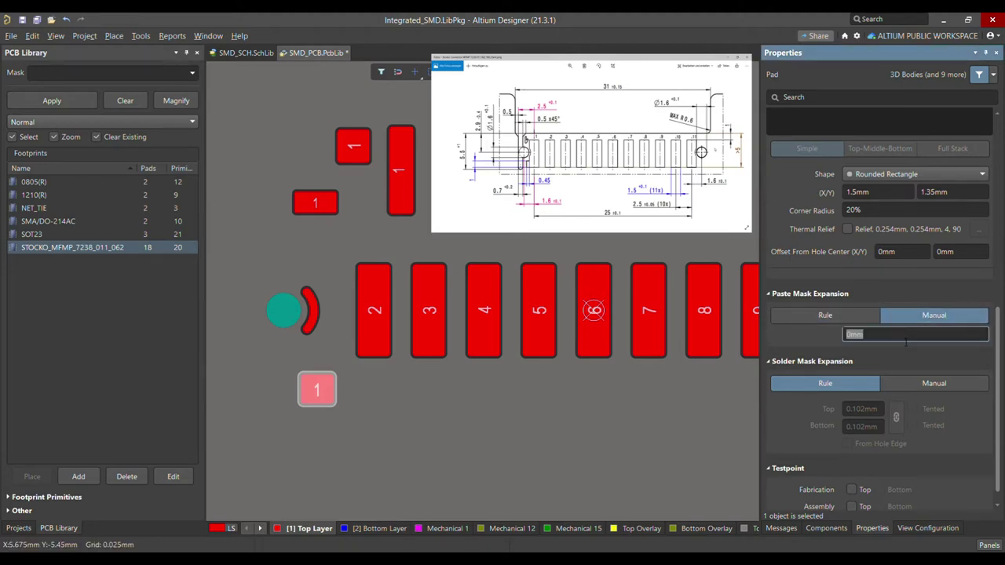
{"action": "type", "text": "-1mm"}
{"action": "key", "text": "Return"}
{"action": "scroll", "coordinate": [959, 406], "scroll_direction": "down", "scroll_amount": 1}
{"action": "scroll", "coordinate": [955, 463], "scroll_direction": "up", "scroll_amount": 5}
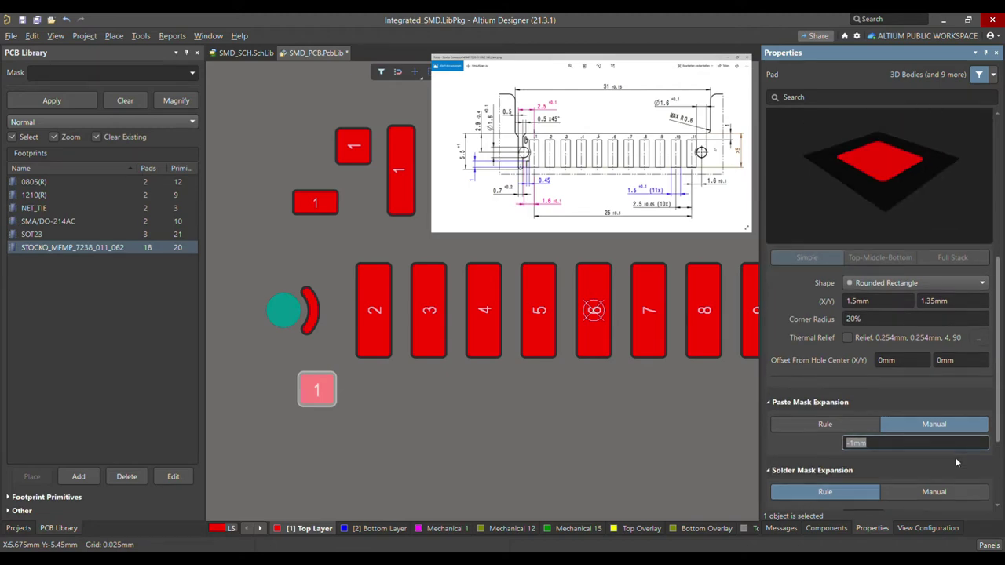
{"action": "left_click", "coordinate": [607, 389]}
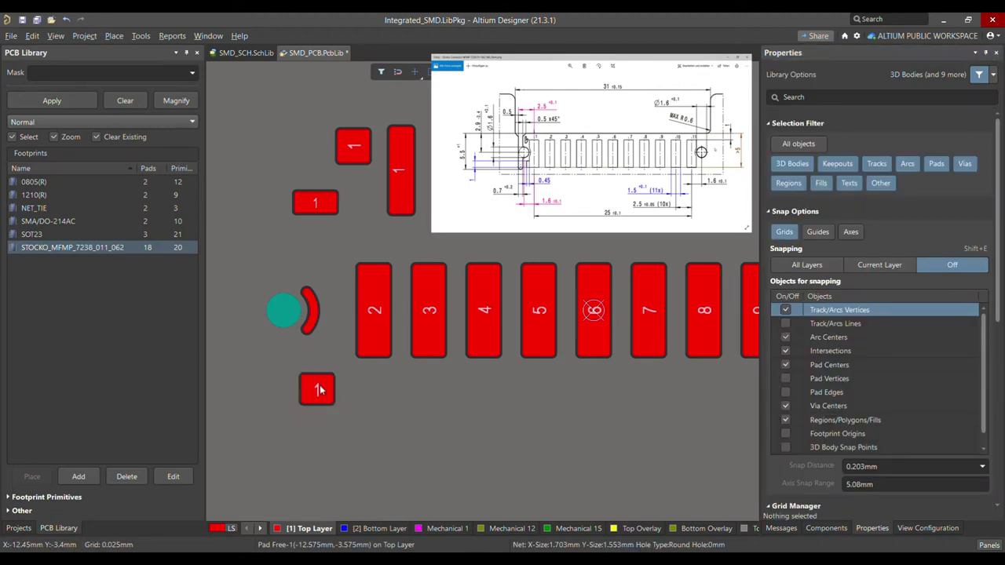
Examine the position, shape, size, corner radius and mask expansion settings of pad 1's upper square piece.
{"action": "left_click", "coordinate": [358, 144]}
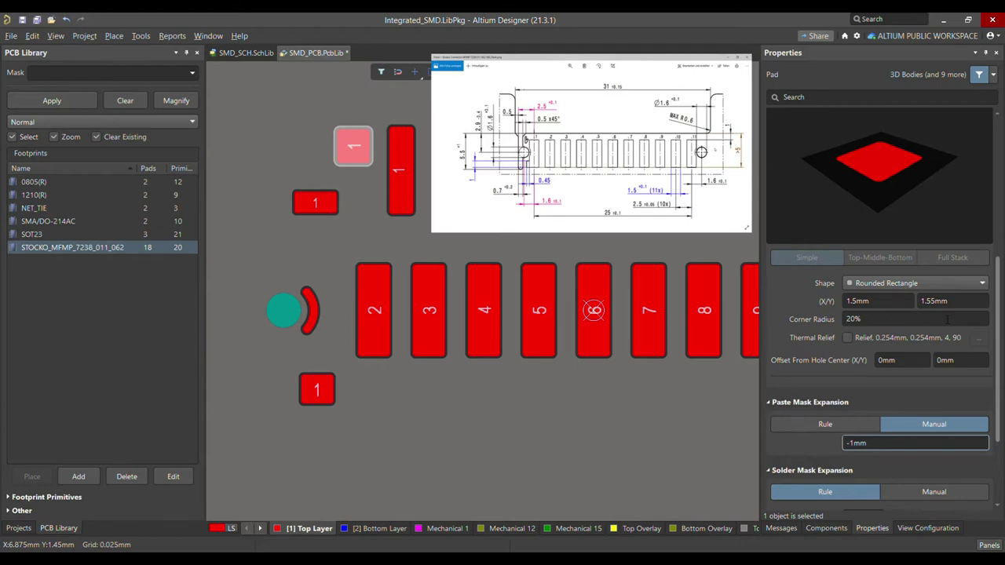
{"action": "scroll", "coordinate": [947, 319], "scroll_direction": "up", "scroll_amount": 5}
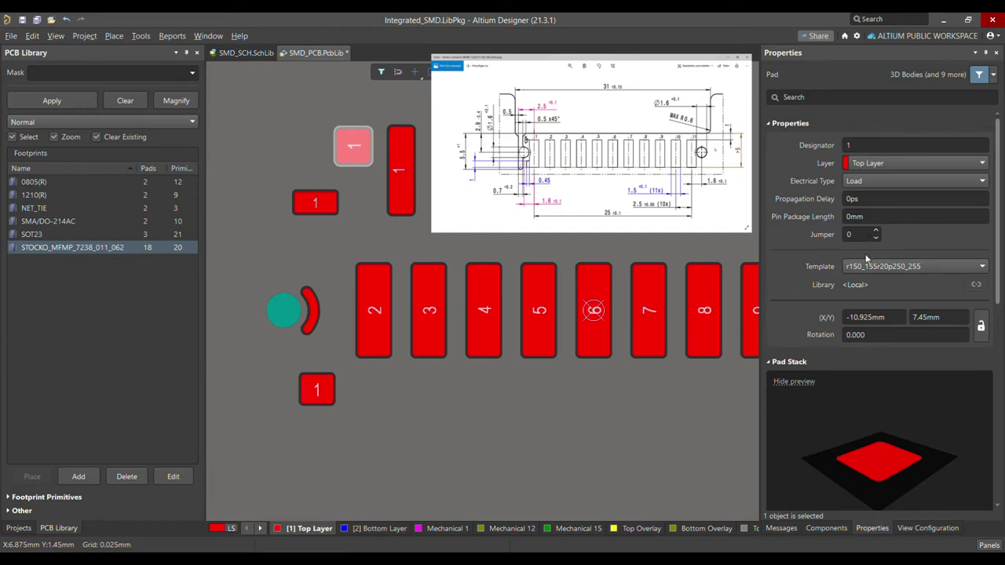
{"action": "scroll", "coordinate": [967, 296], "scroll_direction": "down", "scroll_amount": 1}
{"action": "scroll", "coordinate": [966, 295], "scroll_direction": "down", "scroll_amount": 2}
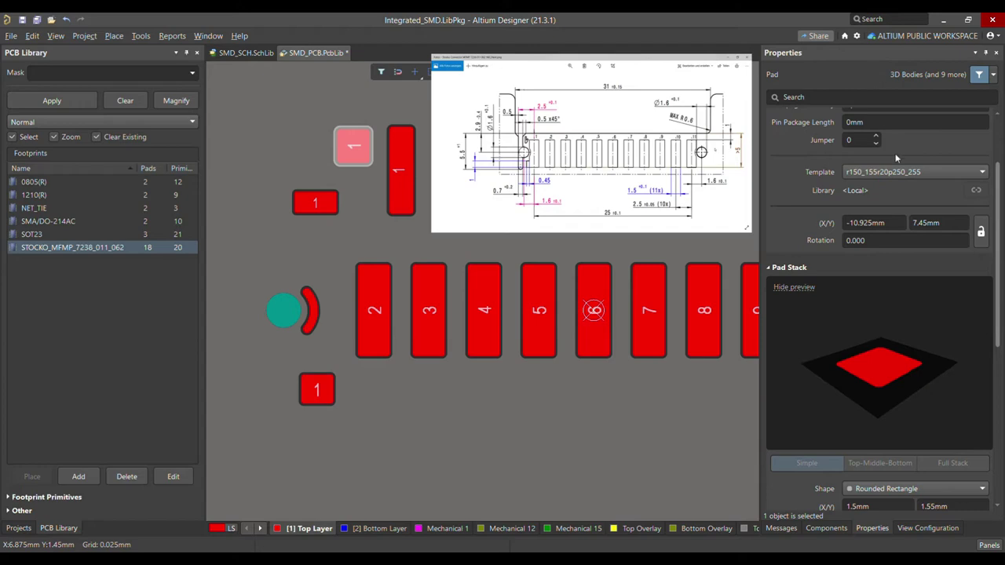
{"action": "scroll", "coordinate": [919, 282], "scroll_direction": "down", "scroll_amount": 5}
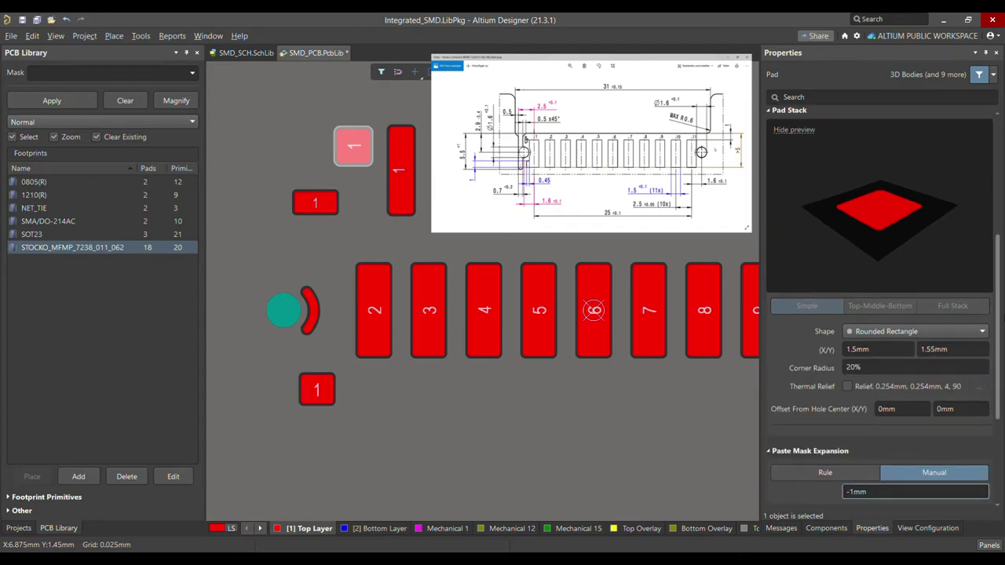
{"action": "scroll", "coordinate": [876, 349], "scroll_direction": "down", "scroll_amount": 1}
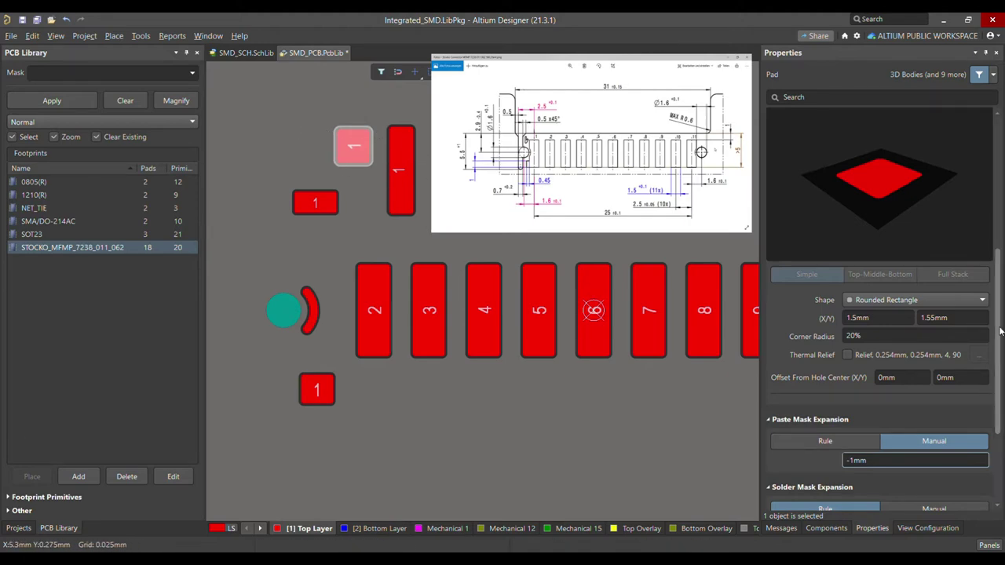
{"action": "scroll", "coordinate": [902, 362], "scroll_direction": "down", "scroll_amount": 1}
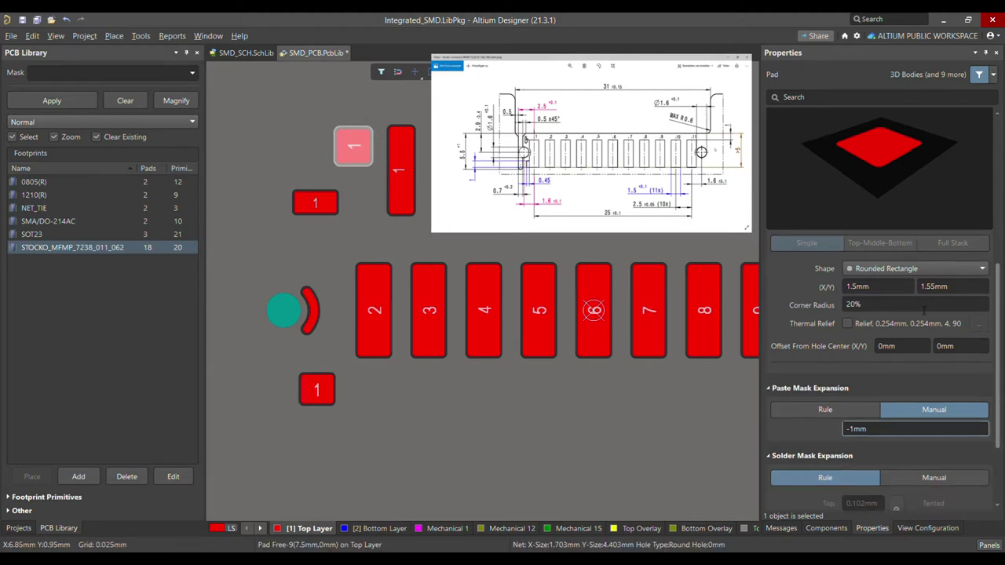
{"action": "scroll", "coordinate": [927, 323], "scroll_direction": "down", "scroll_amount": 1}
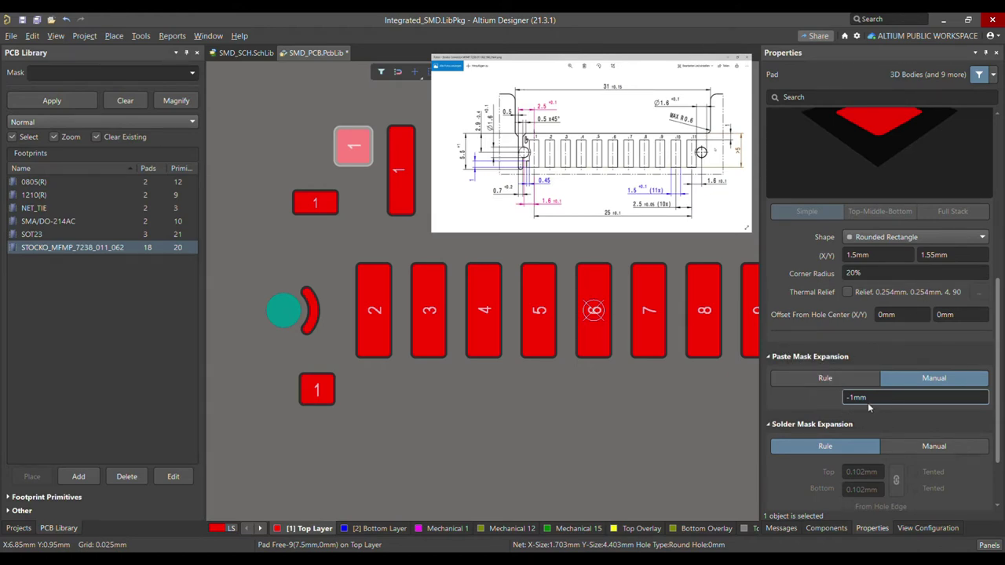
{"action": "scroll", "coordinate": [867, 402], "scroll_direction": "down", "scroll_amount": 3}
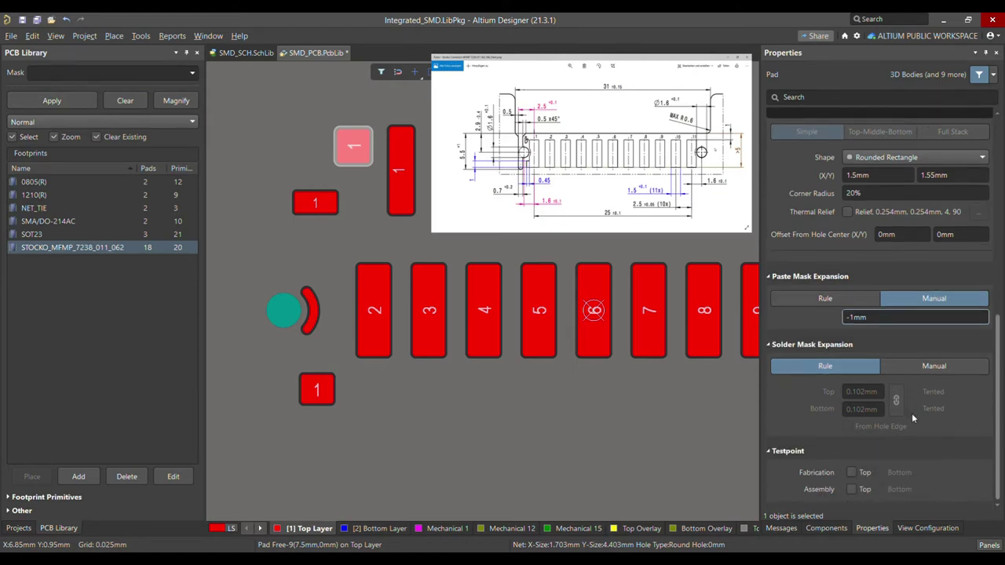
{"action": "scroll", "coordinate": [958, 311], "scroll_direction": "up", "scroll_amount": 6}
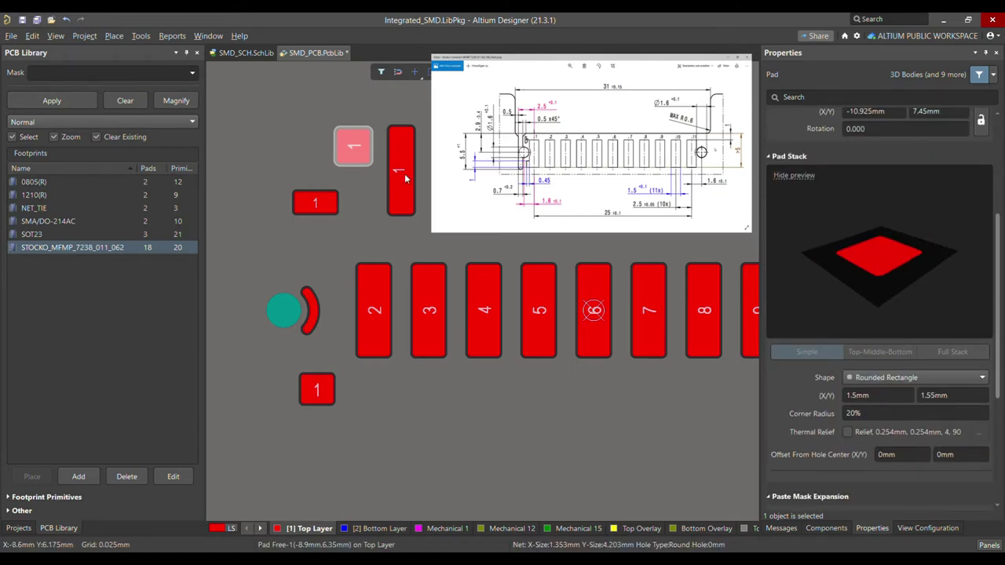
Examine the size, corner radius, hole-center offset and mask expansion settings of pad 1's tall narrow piece.
{"action": "left_click", "coordinate": [406, 176]}
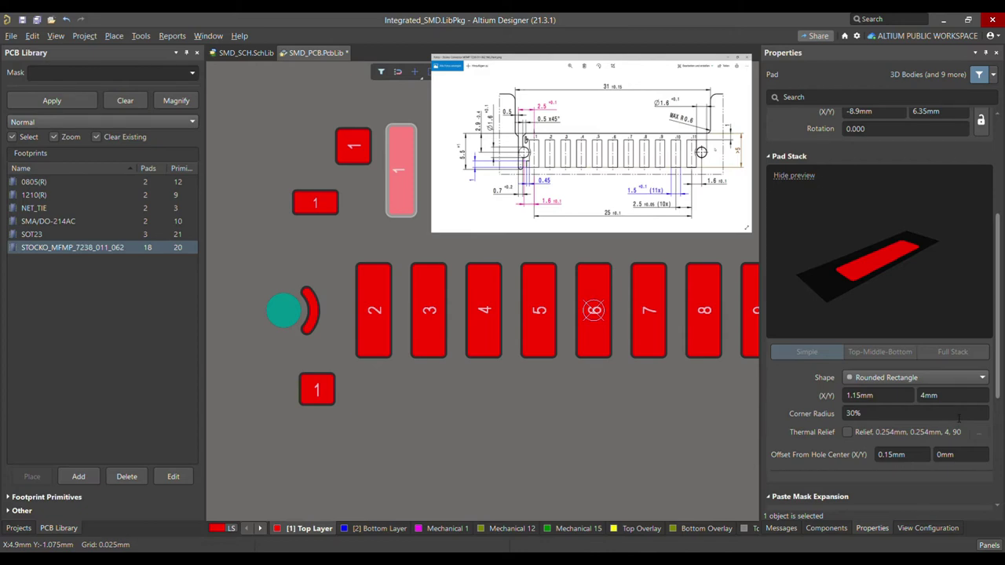
{"action": "scroll", "coordinate": [958, 418], "scroll_direction": "up", "scroll_amount": 5}
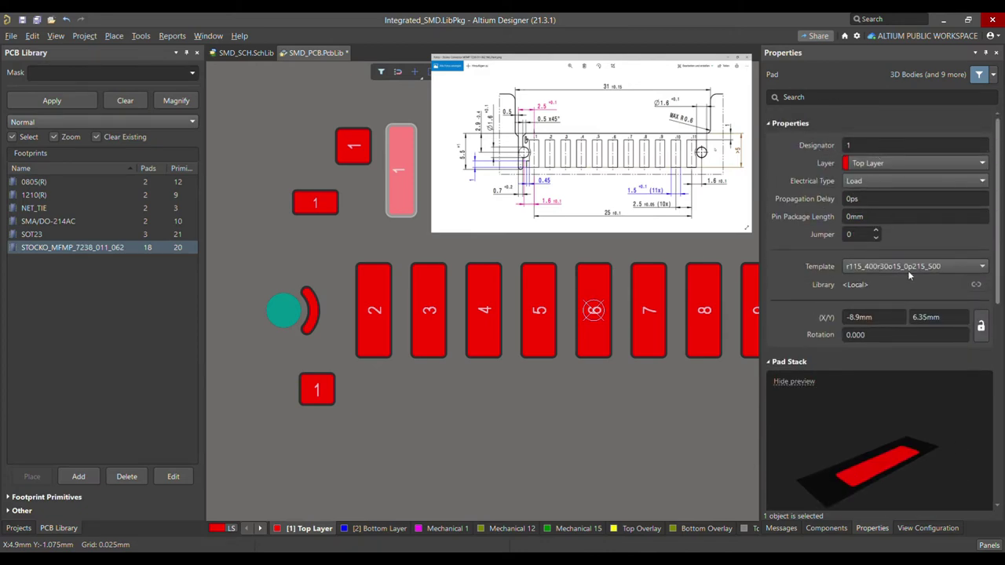
{"action": "scroll", "coordinate": [913, 283], "scroll_direction": "down", "scroll_amount": 8}
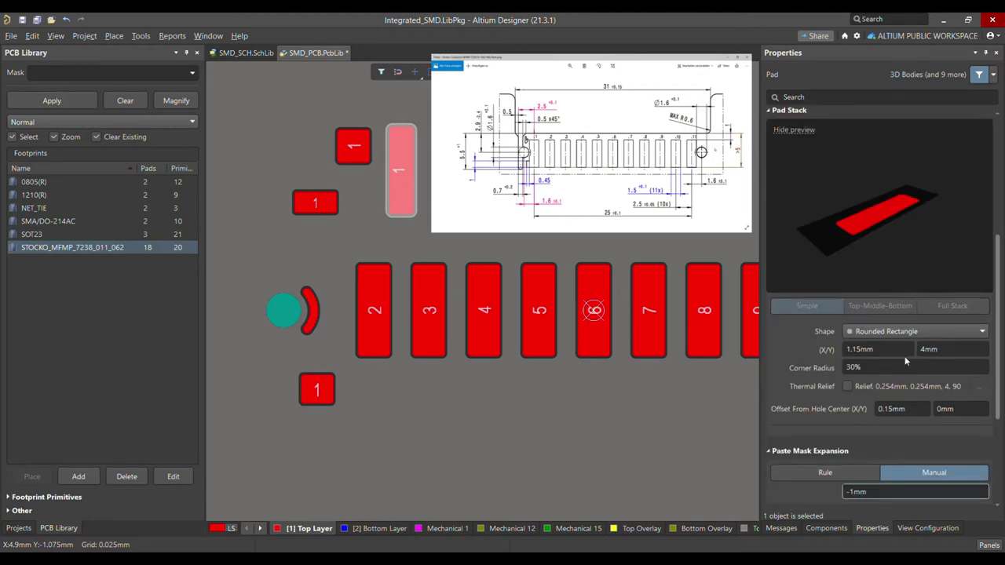
{"action": "scroll", "coordinate": [905, 355], "scroll_direction": "down", "scroll_amount": 1}
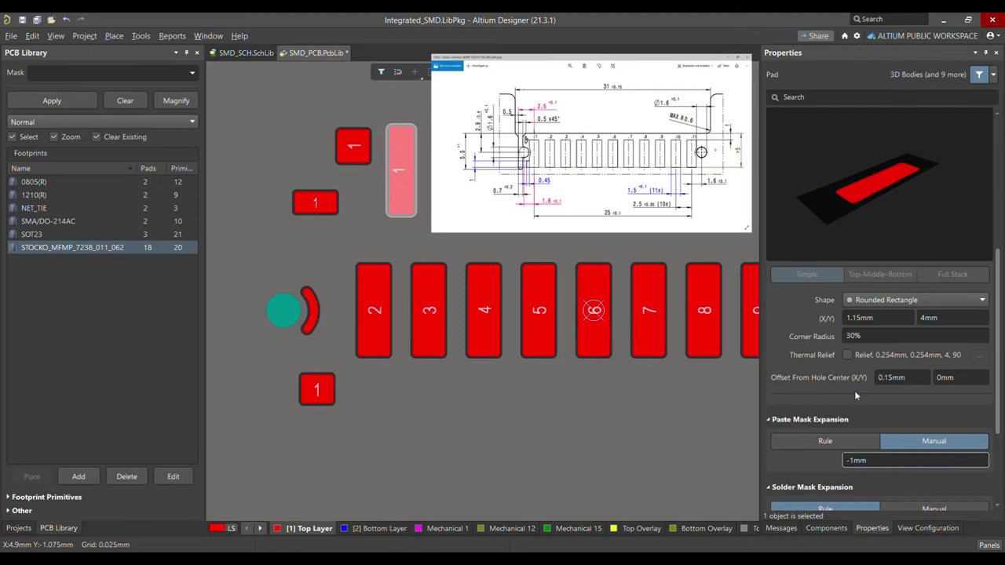
{"action": "scroll", "coordinate": [855, 390], "scroll_direction": "down", "scroll_amount": 1}
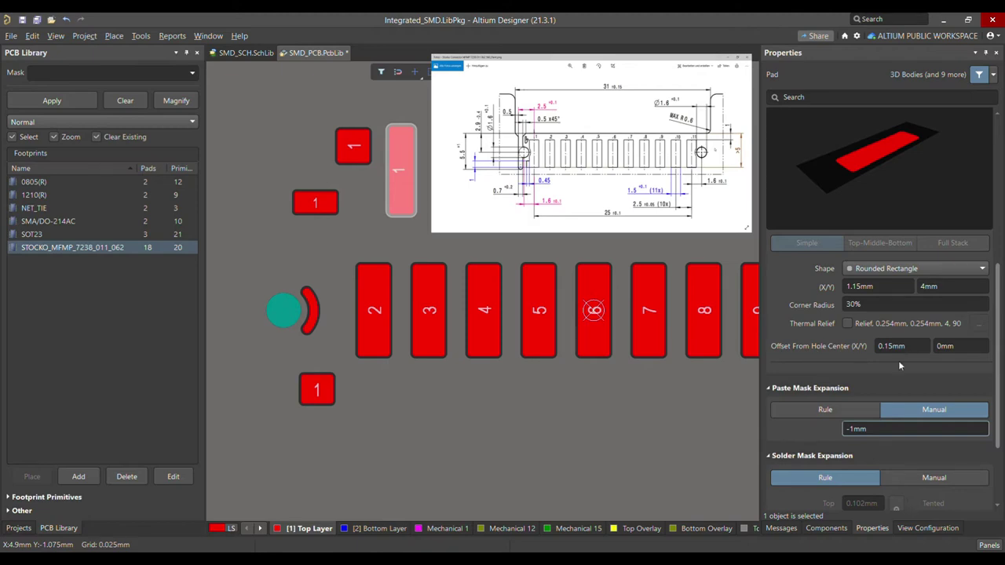
{"action": "scroll", "coordinate": [900, 365], "scroll_direction": "down", "scroll_amount": 2}
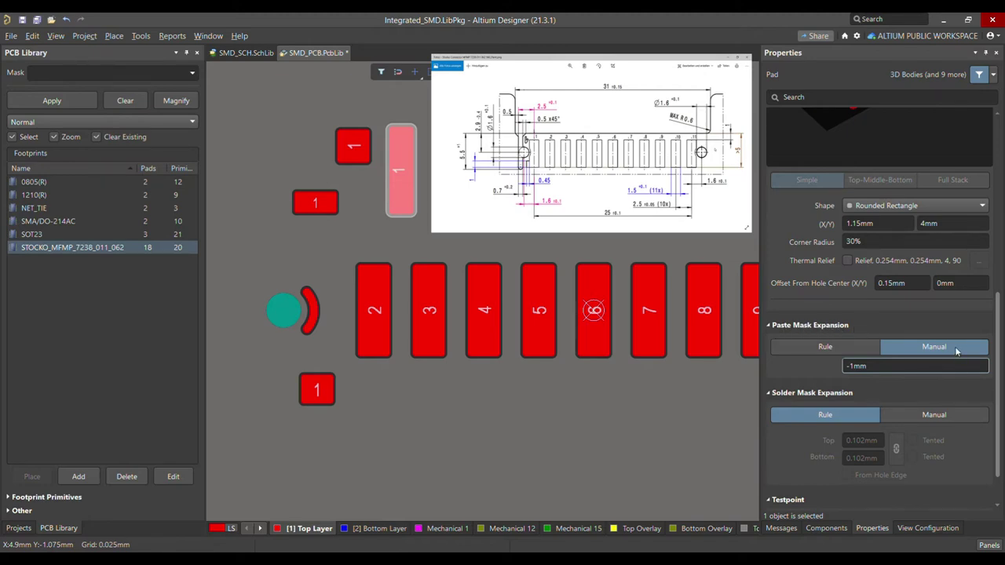
{"action": "scroll", "coordinate": [906, 372], "scroll_direction": "down", "scroll_amount": 1}
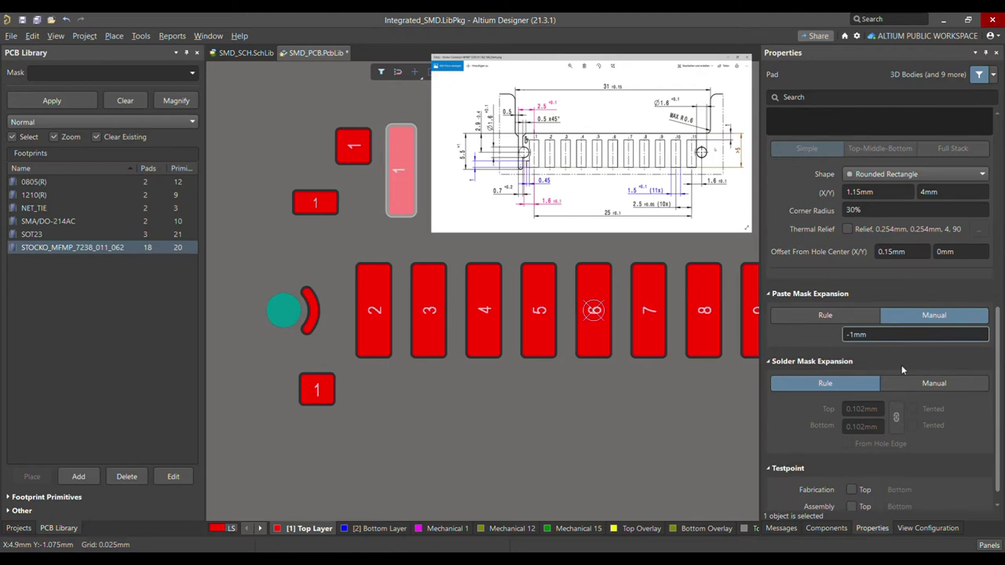
{"action": "scroll", "coordinate": [902, 365], "scroll_direction": "down", "scroll_amount": 1}
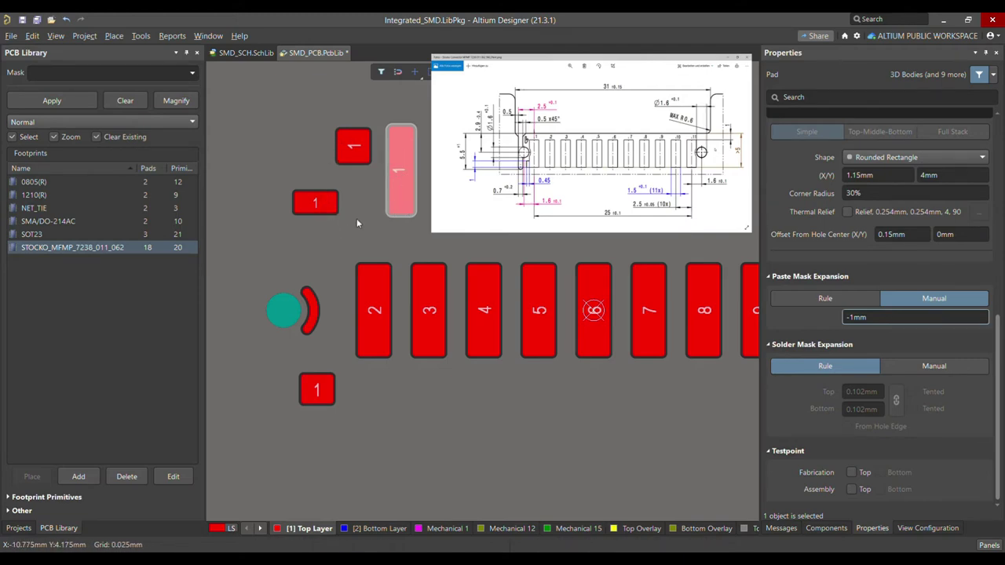
Examine the size, corner radius and paste and solder mask expansion of pad 1's wide, short upper piece.
{"action": "left_click", "coordinate": [326, 209]}
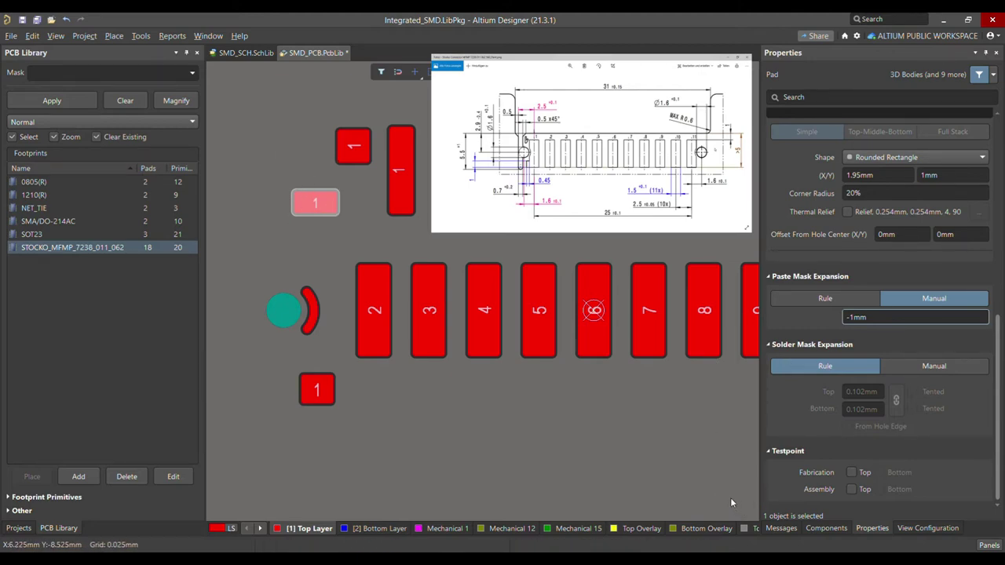
{"action": "scroll", "coordinate": [956, 253], "scroll_direction": "up", "scroll_amount": 3}
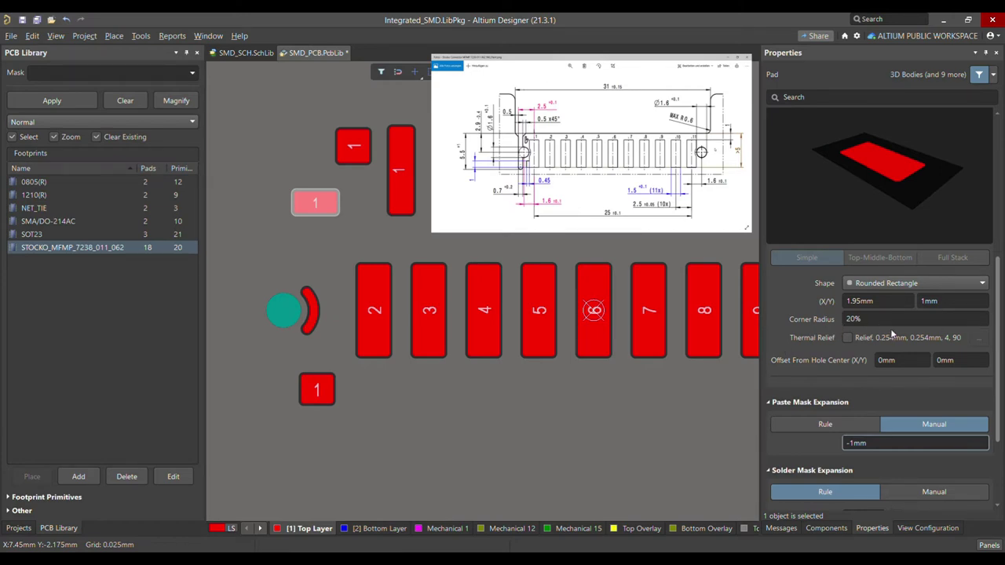
{"action": "scroll", "coordinate": [892, 334], "scroll_direction": "down", "scroll_amount": 3}
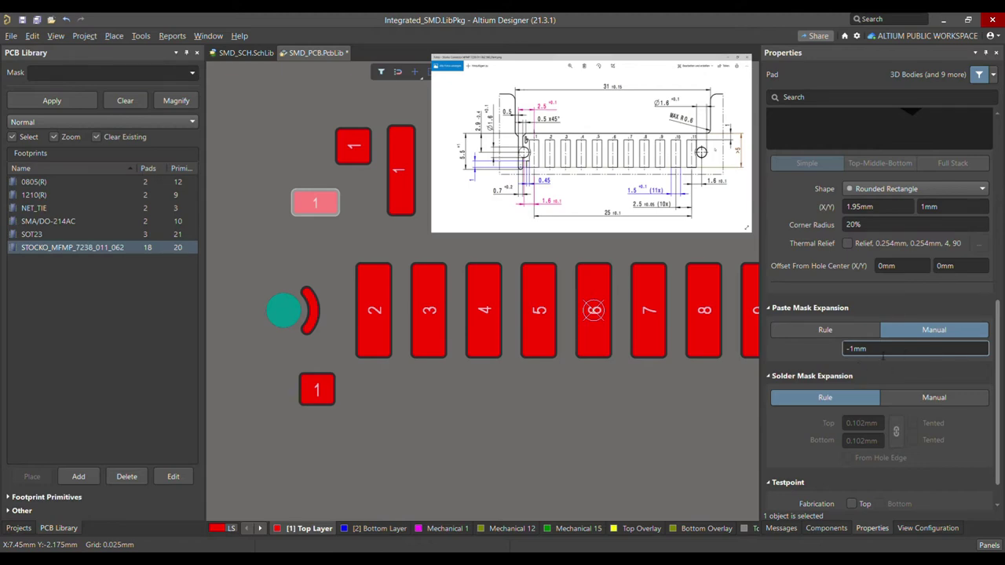
{"action": "scroll", "coordinate": [933, 359], "scroll_direction": "down", "scroll_amount": 1}
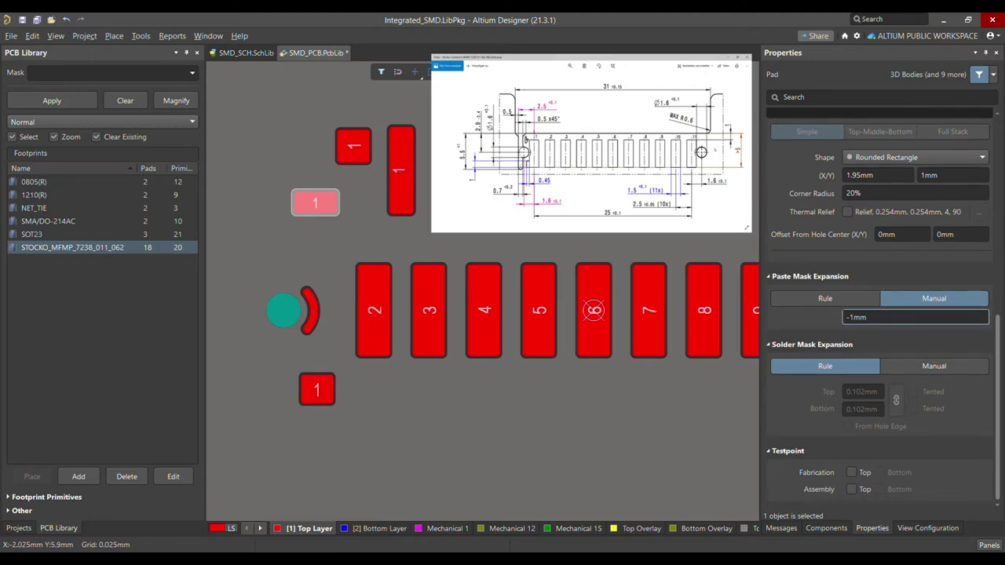
Examine the properties of the arc beside the end hole and look up the Arc (Center) placement command.
{"action": "left_click", "coordinate": [312, 302]}
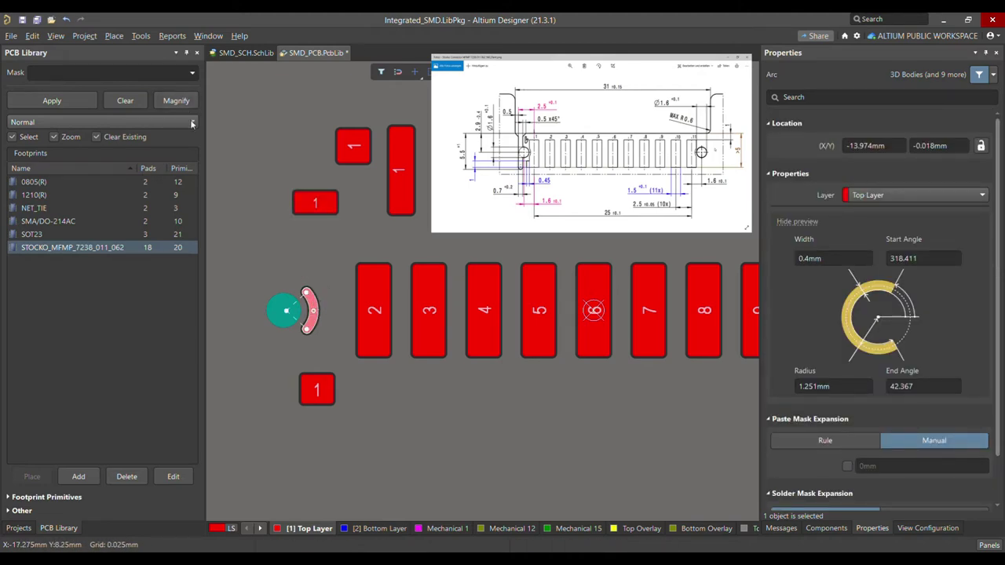
{"action": "left_click", "coordinate": [115, 36]}
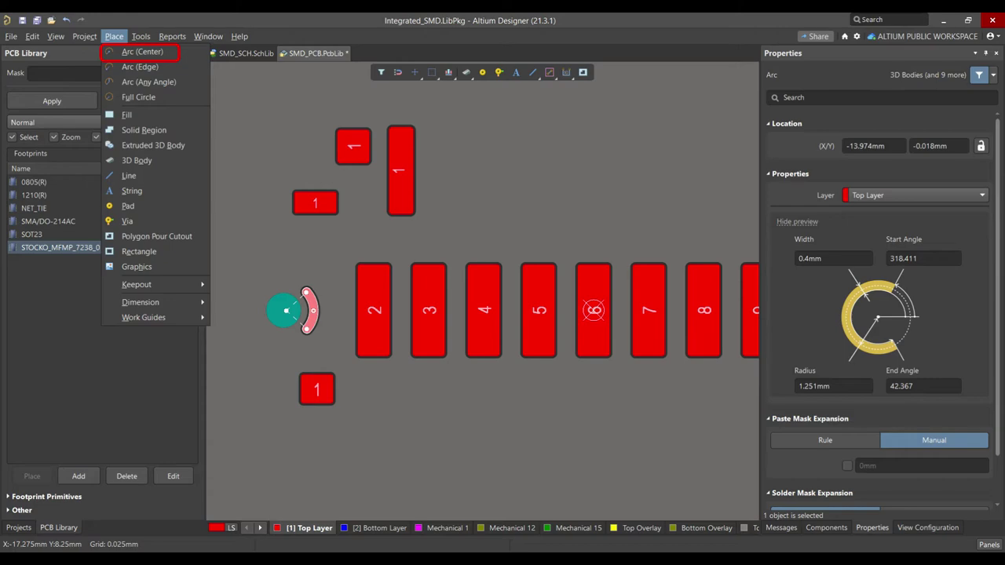
Examine the width, radius, angles and mask expansion settings of the arc next to the round hole.
{"action": "key", "text": "Escape"}
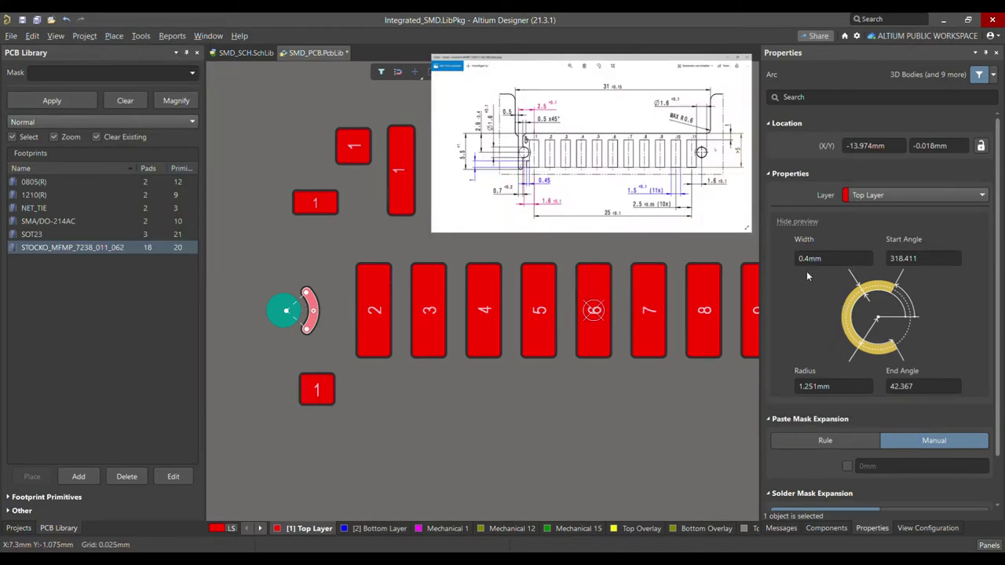
{"action": "scroll", "coordinate": [916, 252], "scroll_direction": "down", "scroll_amount": 1}
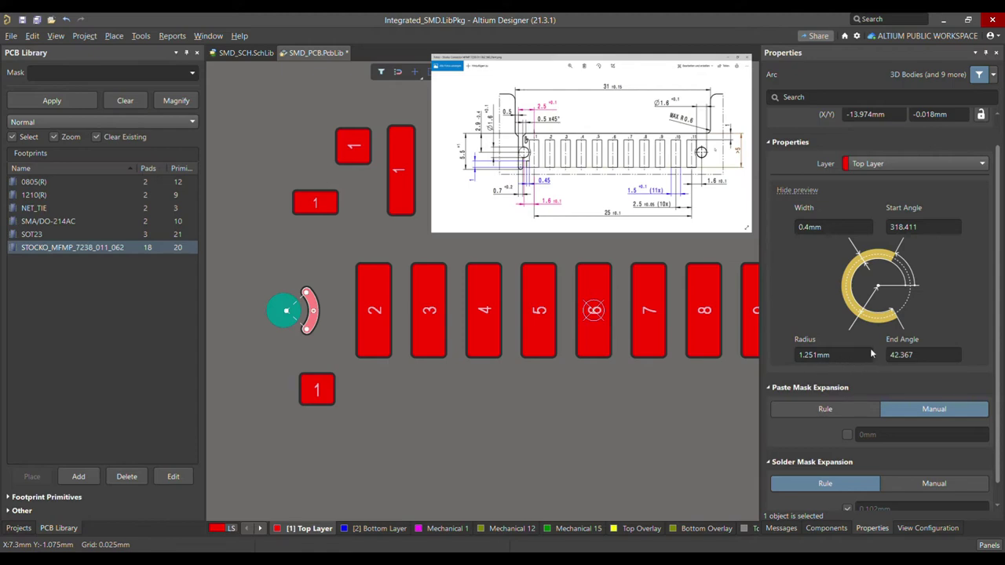
{"action": "scroll", "coordinate": [920, 380], "scroll_direction": "down", "scroll_amount": 1}
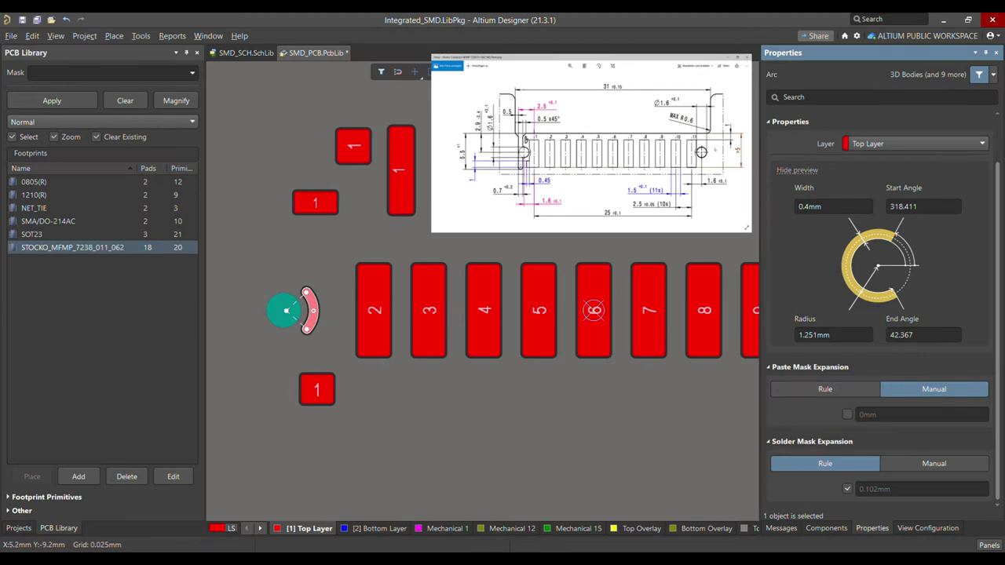
{"action": "left_click", "coordinate": [517, 410]}
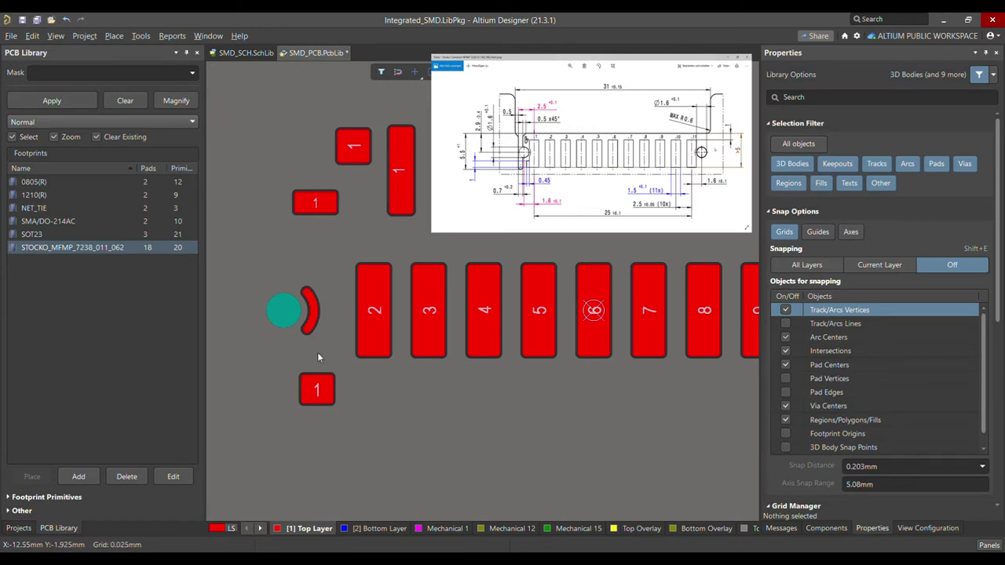
Move the lower square pad 1 up against the arc's lower end, at X -12.5 mm, Y -1.42 mm.
{"action": "left_click_drag", "start_coordinate": [330, 390], "coordinate": [330, 343]}
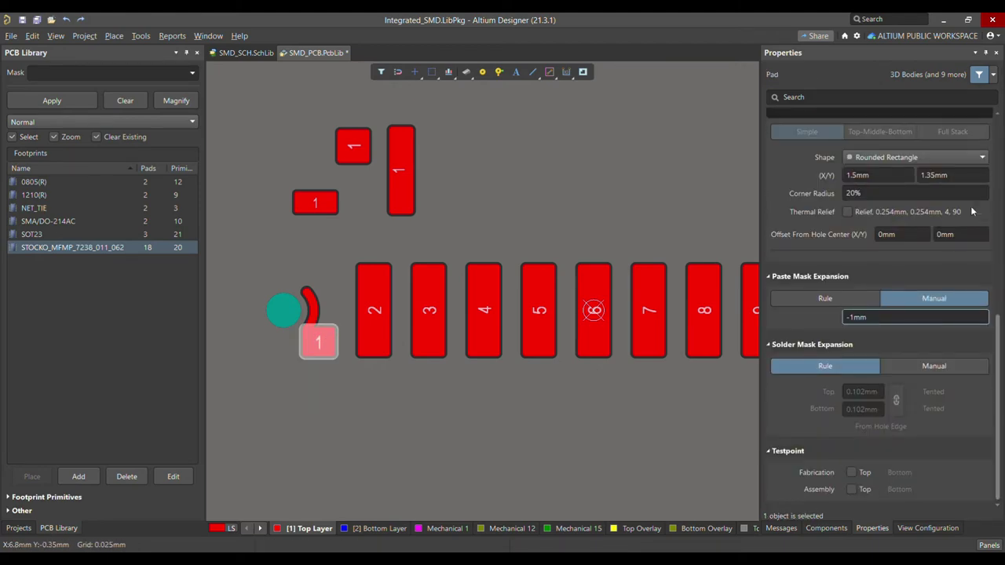
{"action": "scroll", "coordinate": [938, 291], "scroll_direction": "up", "scroll_amount": 2}
{"action": "scroll", "coordinate": [939, 296], "scroll_direction": "up", "scroll_amount": 4}
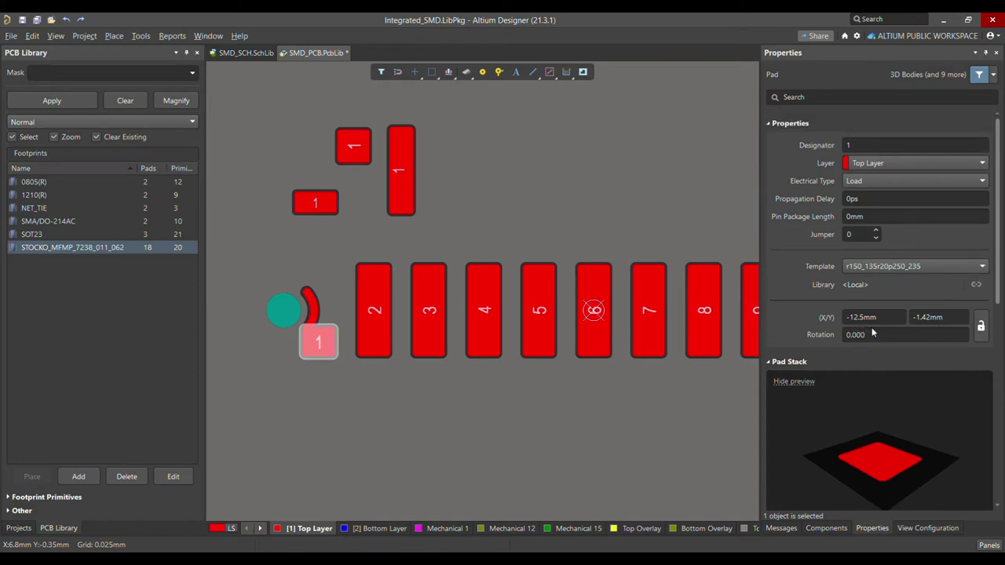
Compare the location coordinates of pad 2 with those of the lower square pad 1.
{"action": "left_click", "coordinate": [376, 312]}
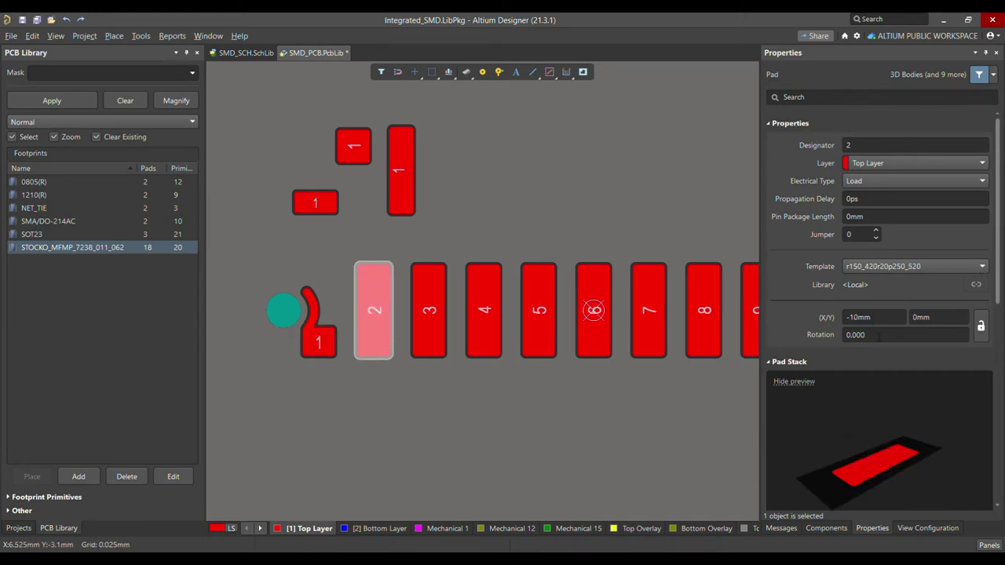
{"action": "left_click", "coordinate": [319, 346]}
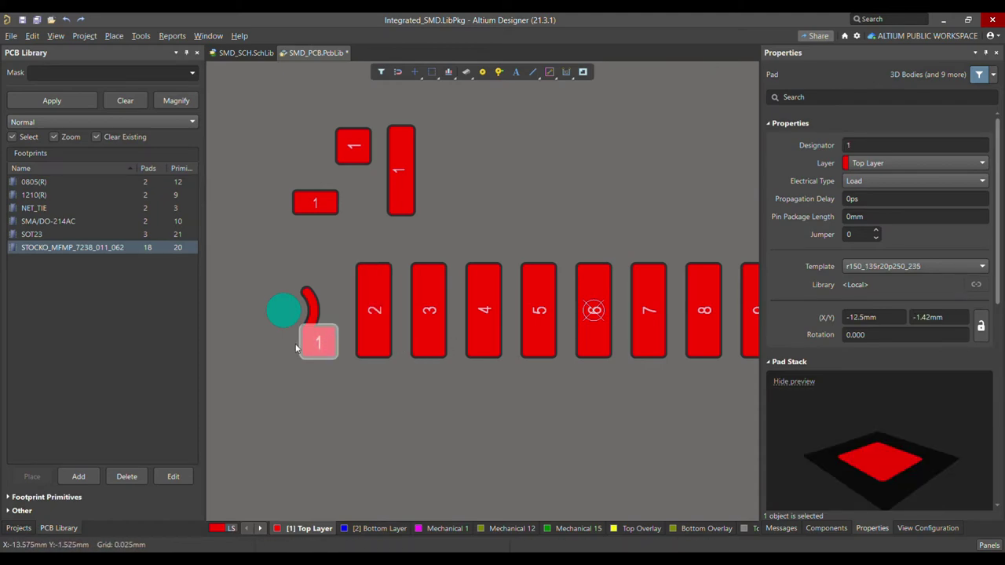
{"action": "left_click", "coordinate": [352, 382]}
Measure the horizontal centre-to-centre distance between the lower square pad 1 and pad 2.
{"action": "key", "text": "ctrl+m"}
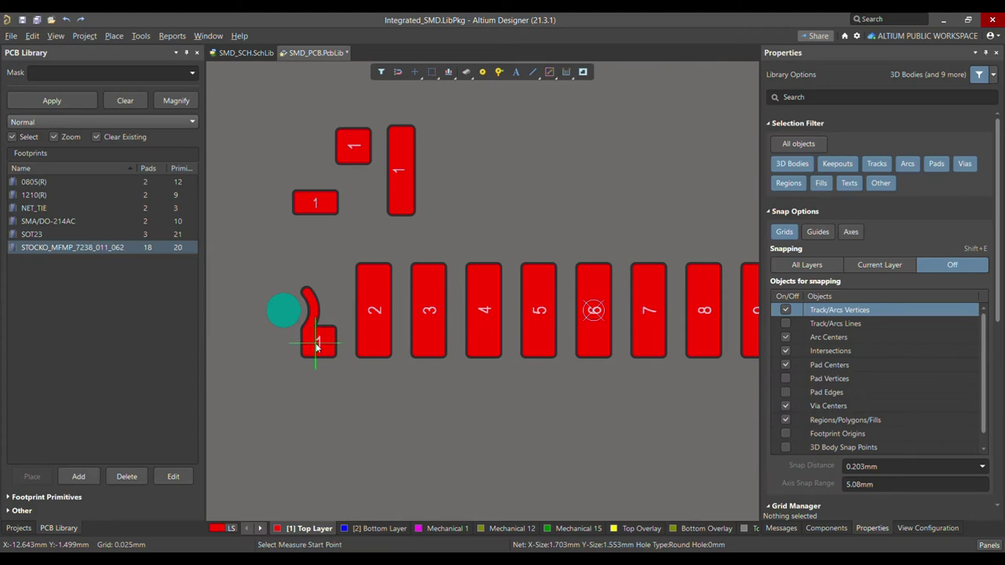
{"action": "scroll", "coordinate": [317, 346], "scroll_direction": "up", "scroll_amount": 3, "text": "ctrl"}
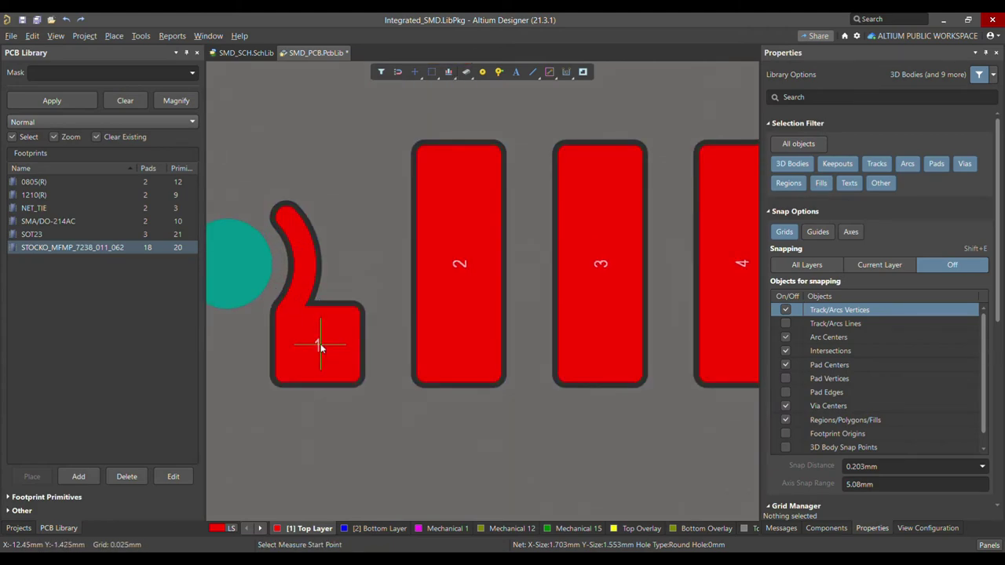
{"action": "key", "text": "Escape"}
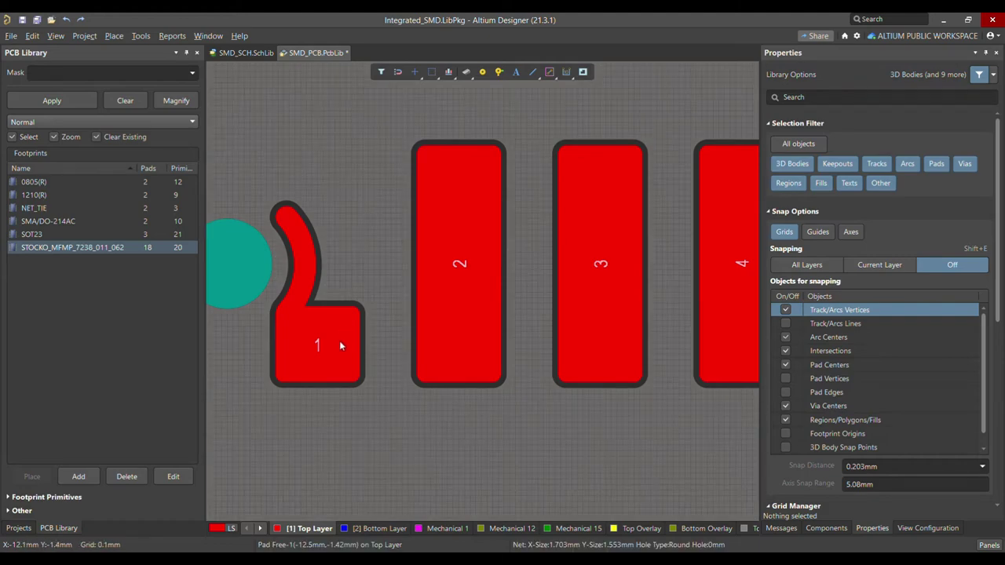
{"action": "key", "text": "ctrl+m"}
{"action": "left_click", "coordinate": [318, 352]}
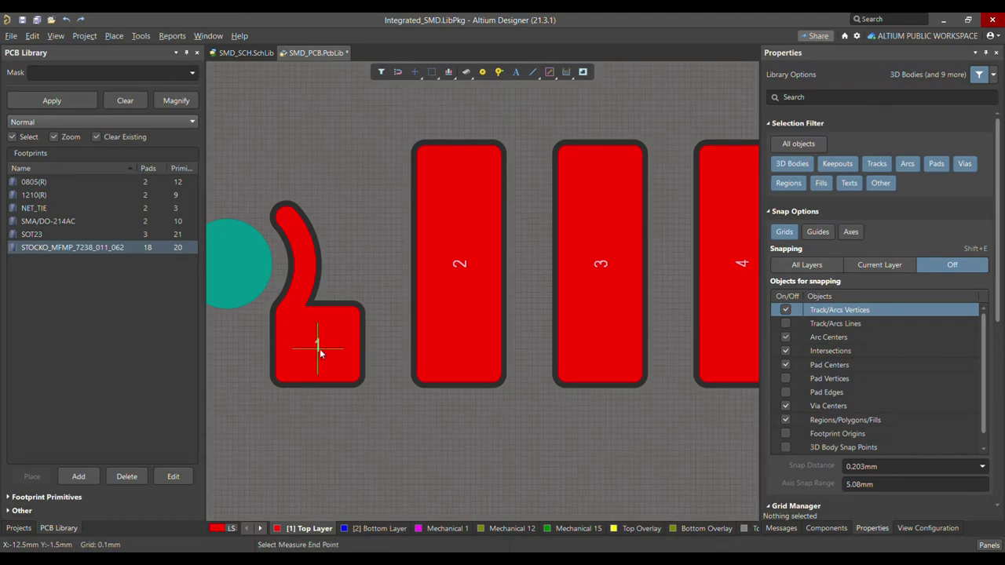
{"action": "left_click", "coordinate": [459, 353]}
{"action": "right_click", "coordinate": [407, 388]}
{"action": "scroll", "coordinate": [407, 386], "scroll_direction": "down", "scroll_amount": 2, "text": "ctrl"}
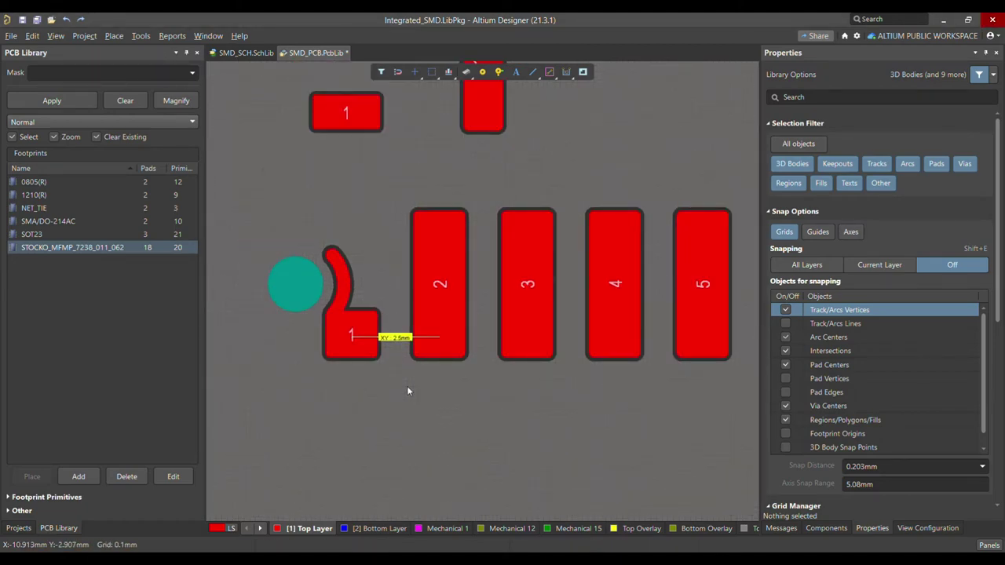
Inspect the lower square pad 1 up close and review its location, shape and size properties.
{"action": "left_click", "coordinate": [381, 343]}
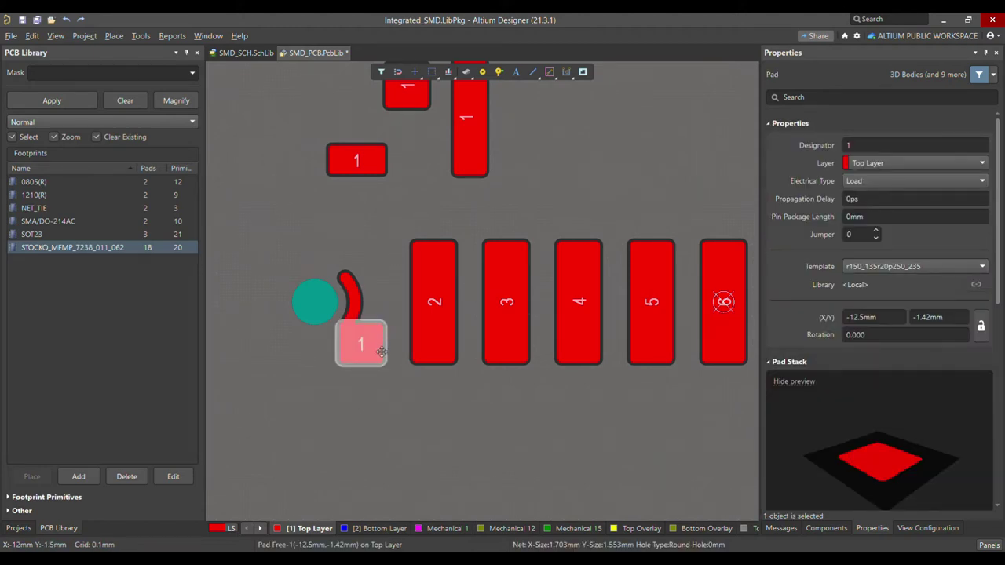
{"action": "scroll", "coordinate": [383, 352], "scroll_direction": "up", "scroll_amount": 3, "text": "ctrl"}
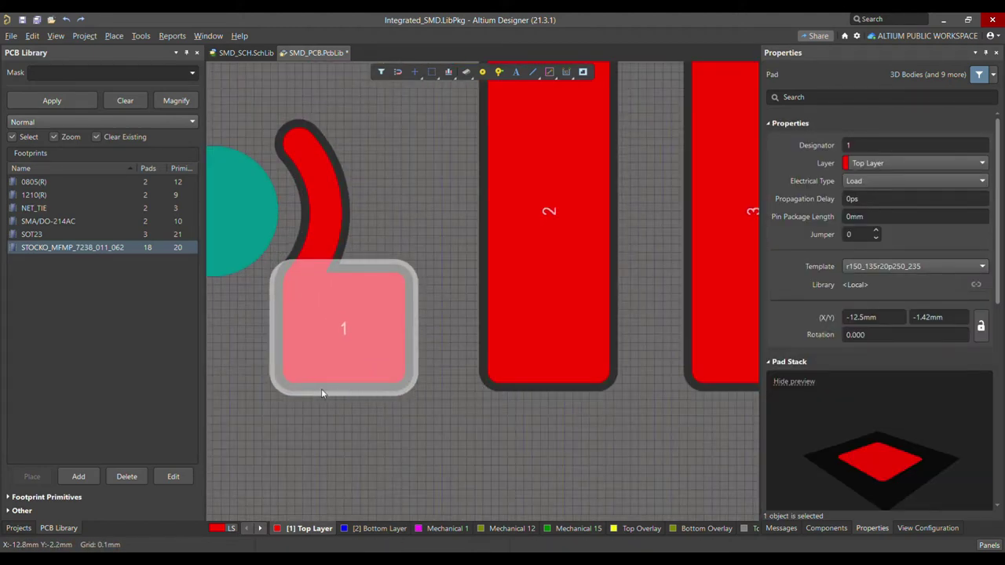
{"action": "scroll", "coordinate": [373, 388], "scroll_direction": "down", "scroll_amount": 1, "text": "ctrl"}
{"action": "scroll", "coordinate": [371, 387], "scroll_direction": "down", "scroll_amount": 2, "text": "ctrl"}
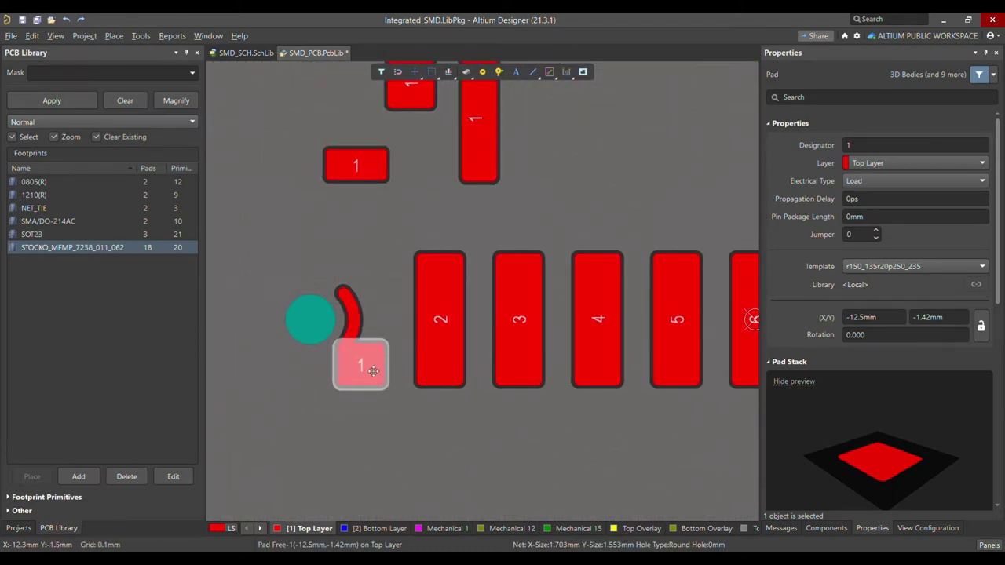
{"action": "scroll", "coordinate": [330, 339], "scroll_direction": "down", "scroll_amount": 1, "text": "ctrl"}
{"action": "scroll", "coordinate": [331, 339], "scroll_direction": "down", "scroll_amount": 1, "text": "ctrl"}
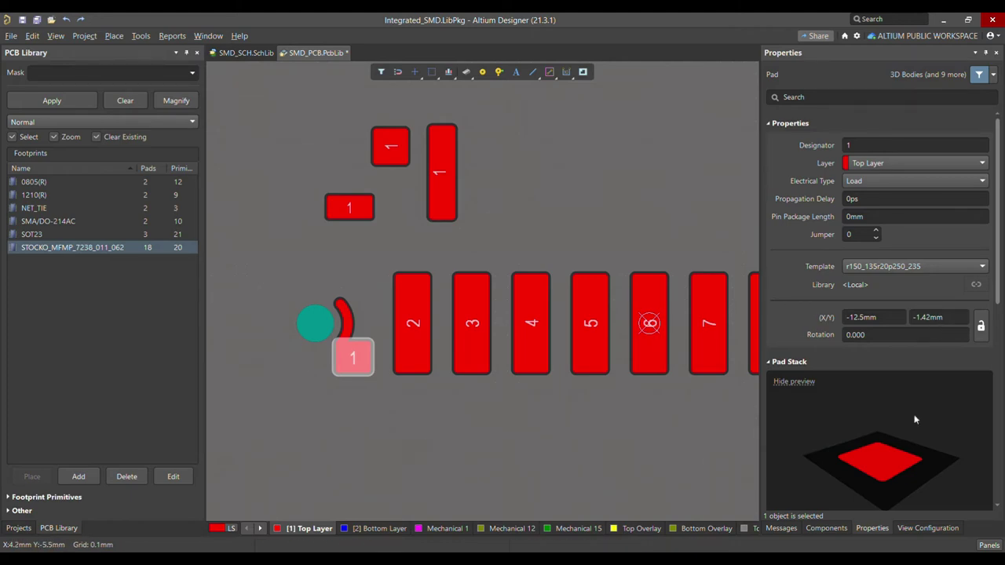
{"action": "scroll", "coordinate": [895, 318], "scroll_direction": "down", "scroll_amount": 3}
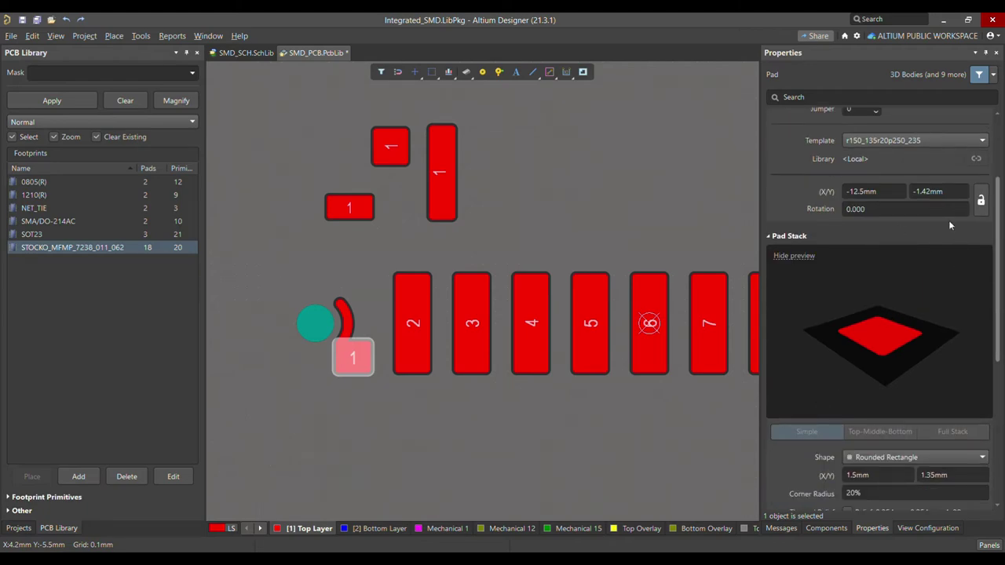
{"action": "left_click", "coordinate": [377, 253]}
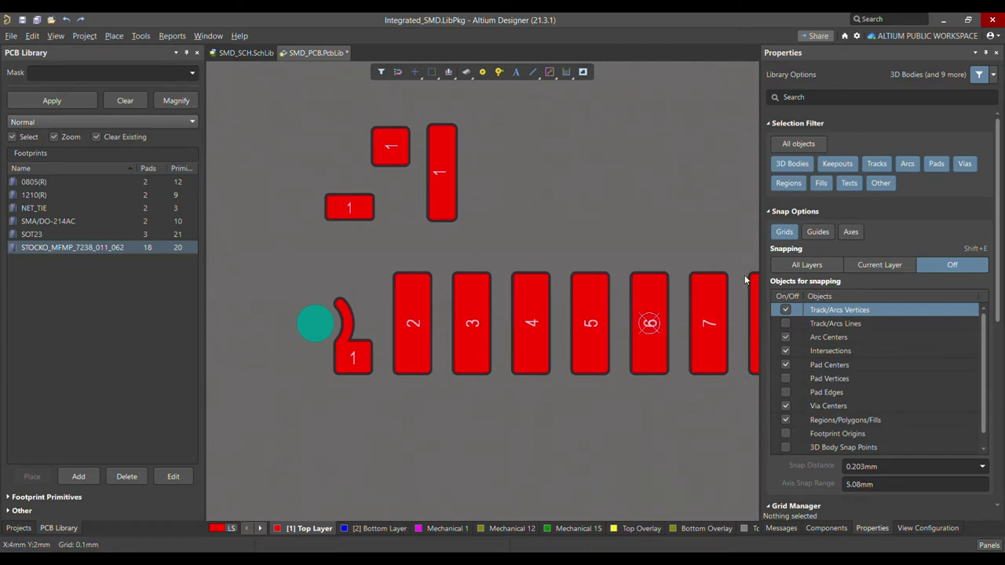
{"action": "left_click", "coordinate": [366, 349]}
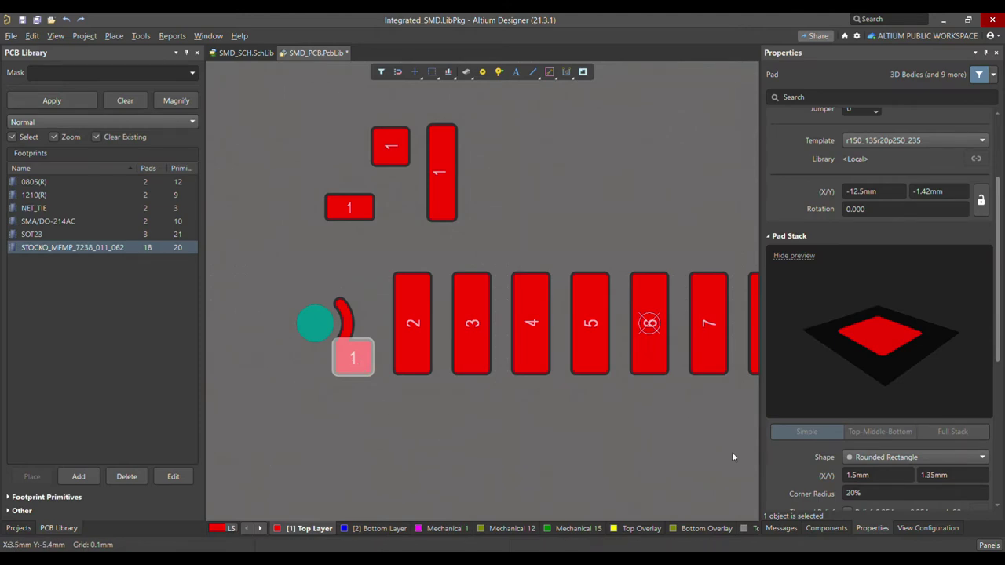
{"action": "left_click", "coordinate": [349, 391]}
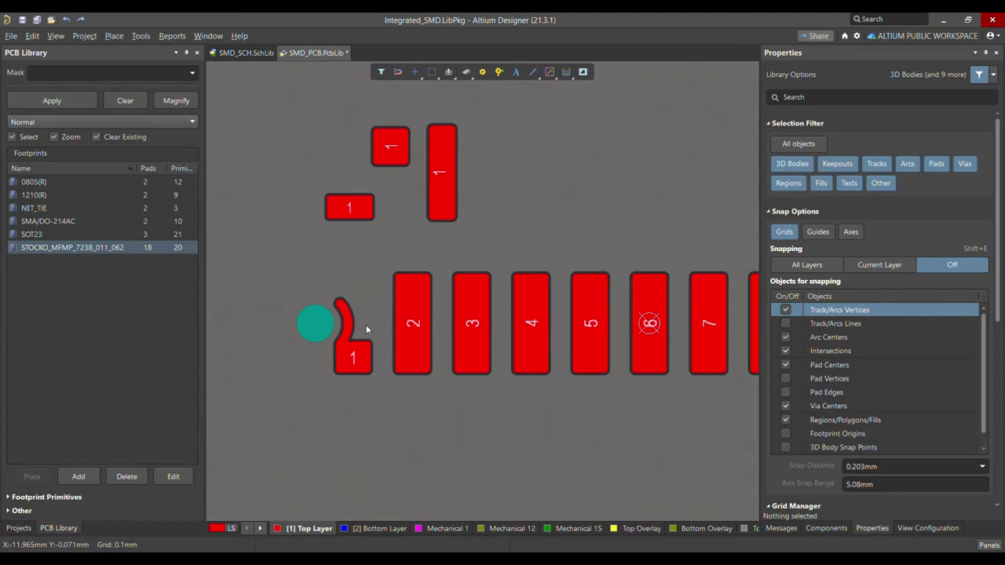
Undo the move of the tall narrow pad 1 to restore it beside pad 2, and review its size and hole-centre offset.
{"action": "key", "text": "ctrl+z"}
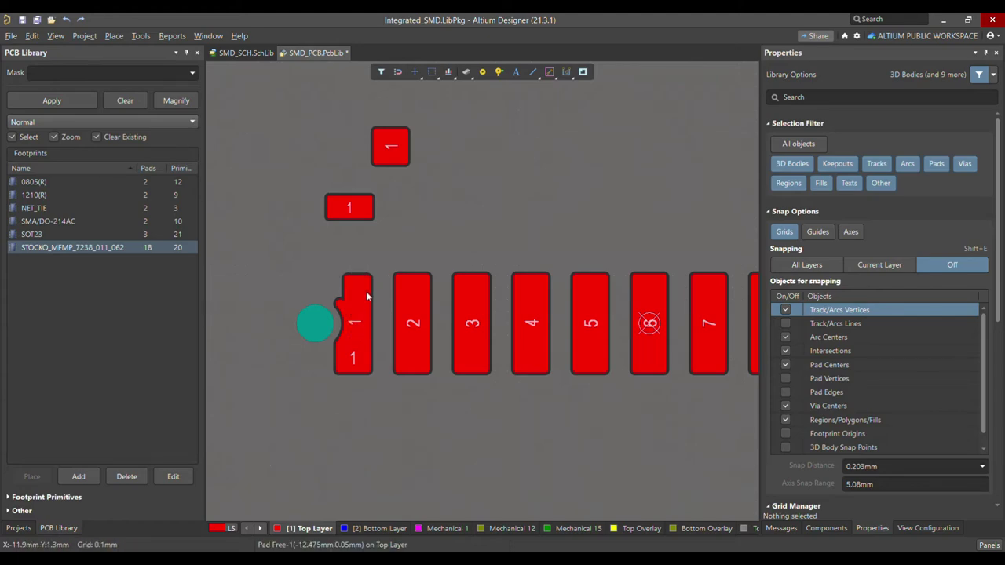
{"action": "left_click", "coordinate": [367, 296]}
{"action": "scroll", "coordinate": [946, 302], "scroll_direction": "up", "scroll_amount": 2}
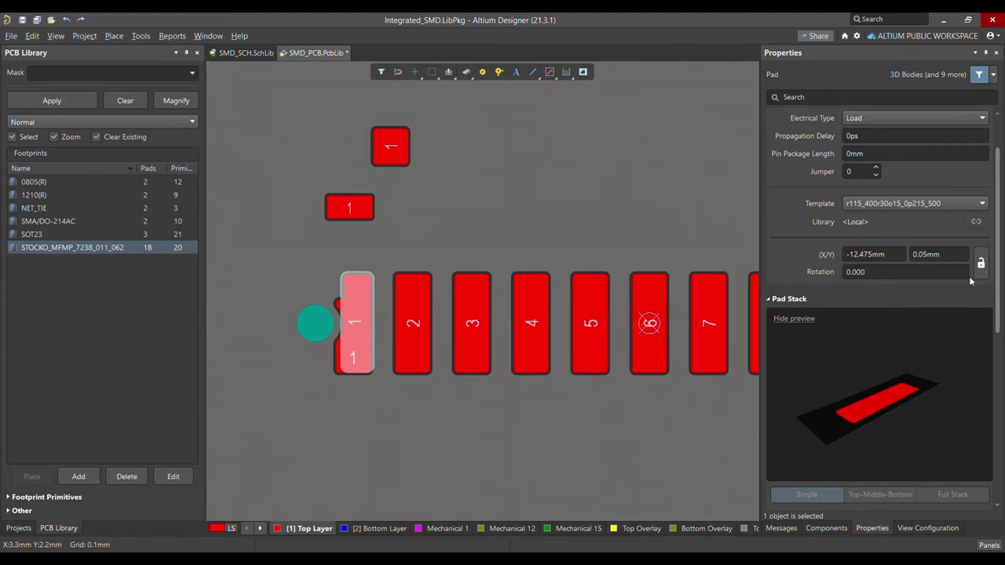
{"action": "scroll", "coordinate": [914, 269], "scroll_direction": "up", "scroll_amount": 2}
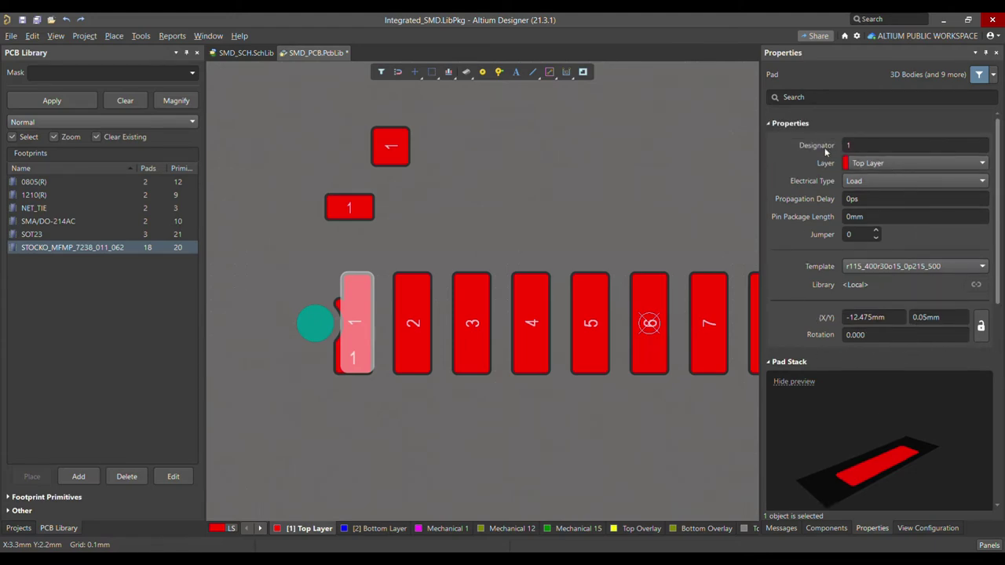
{"action": "scroll", "coordinate": [931, 253], "scroll_direction": "down", "scroll_amount": 6}
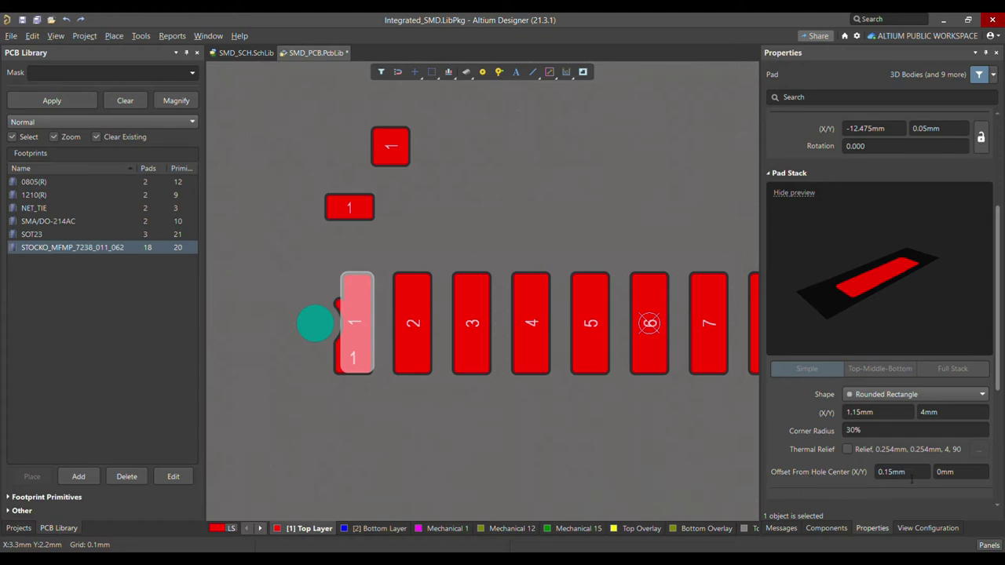
{"action": "left_click", "coordinate": [340, 306]}
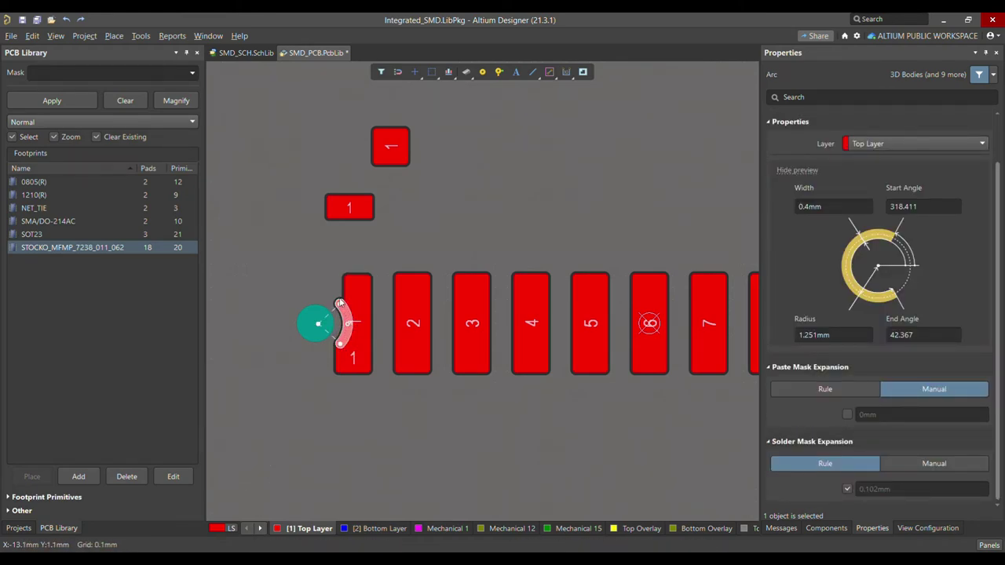
Try an X offset from hole center of 0 mm on the tall narrow pad 1, and undo the change.
{"action": "left_click", "coordinate": [343, 314]}
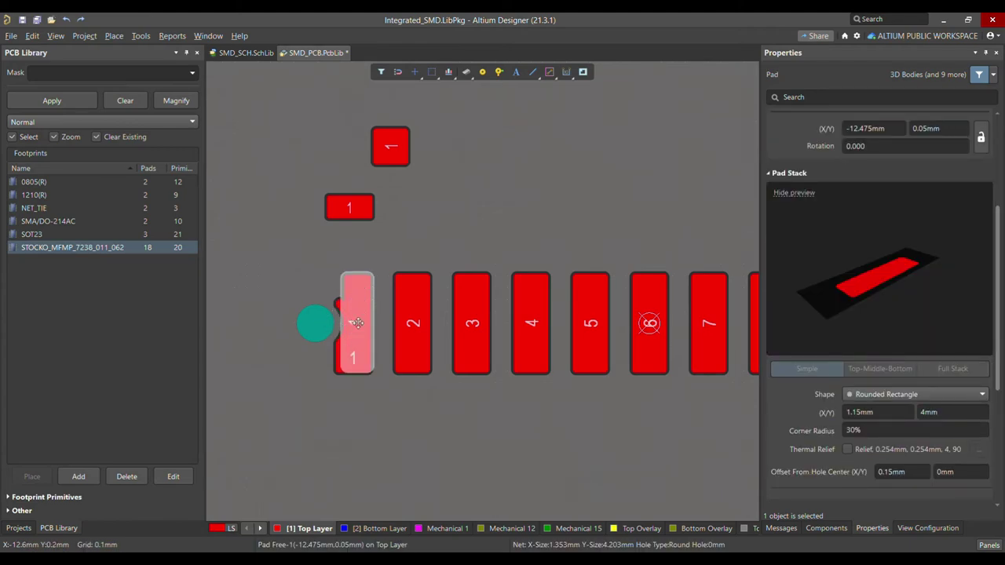
{"action": "left_click", "coordinate": [903, 474]}
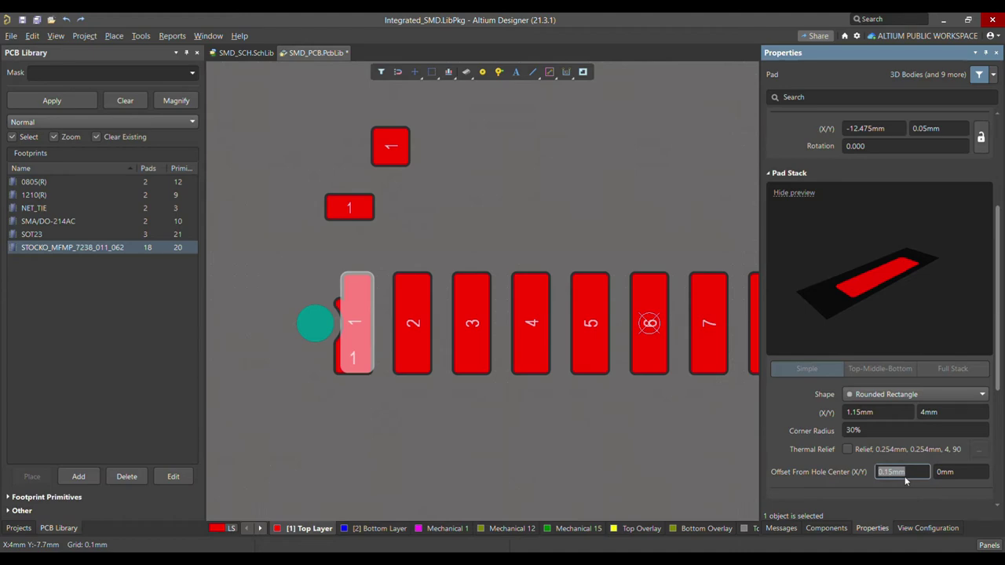
{"action": "type", "text": "0"}
{"action": "key", "text": "Return"}
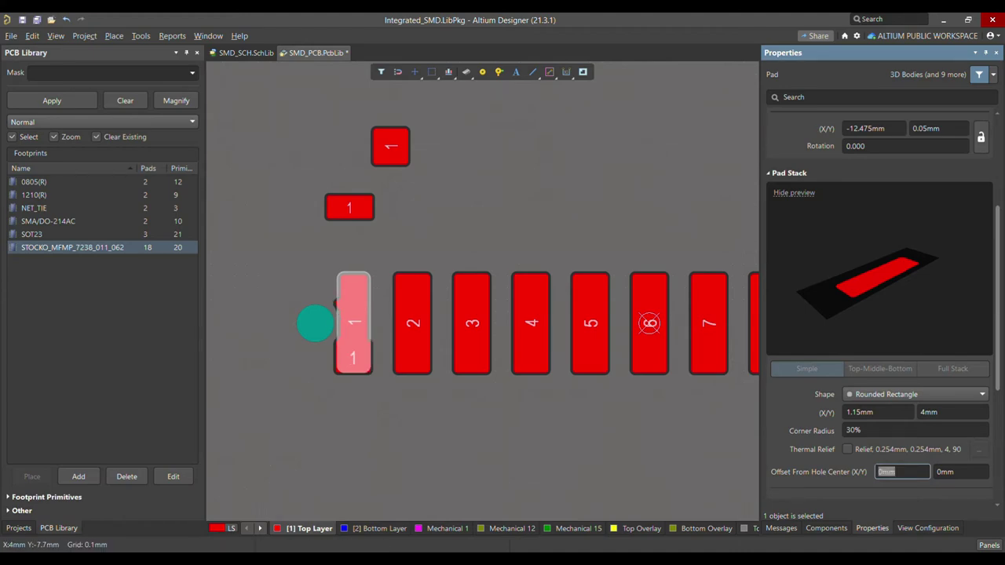
{"action": "scroll", "coordinate": [355, 353], "scroll_direction": "up", "scroll_amount": 4, "text": "ctrl"}
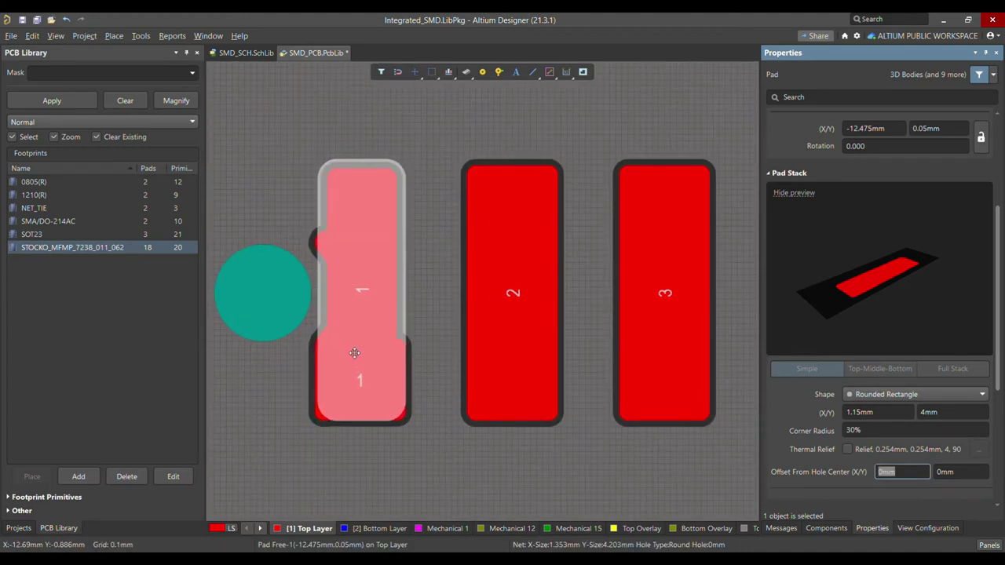
{"action": "scroll", "coordinate": [421, 302], "scroll_direction": "down", "scroll_amount": 2, "text": "ctrl"}
{"action": "left_click", "coordinate": [434, 414]}
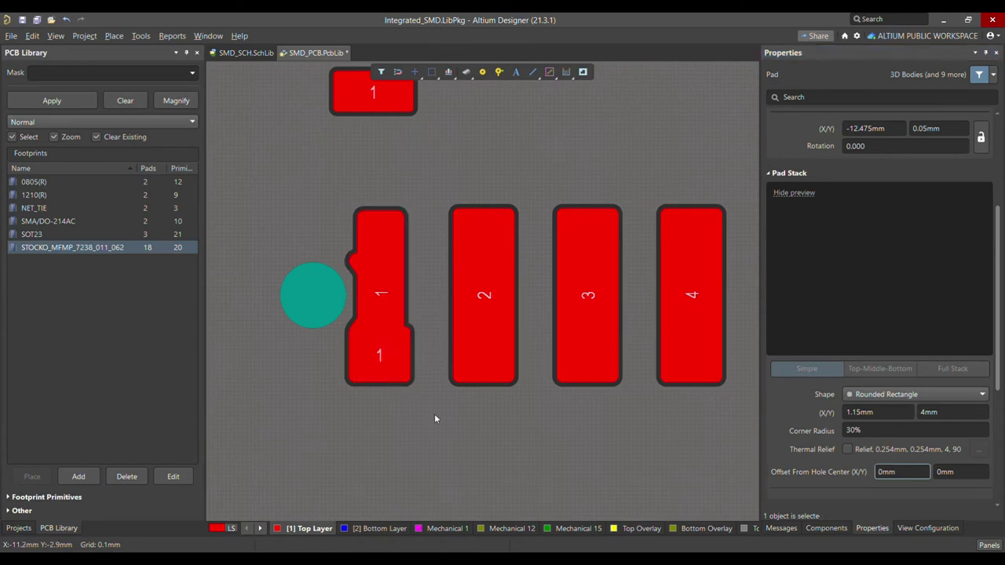
{"action": "left_click", "coordinate": [397, 314]}
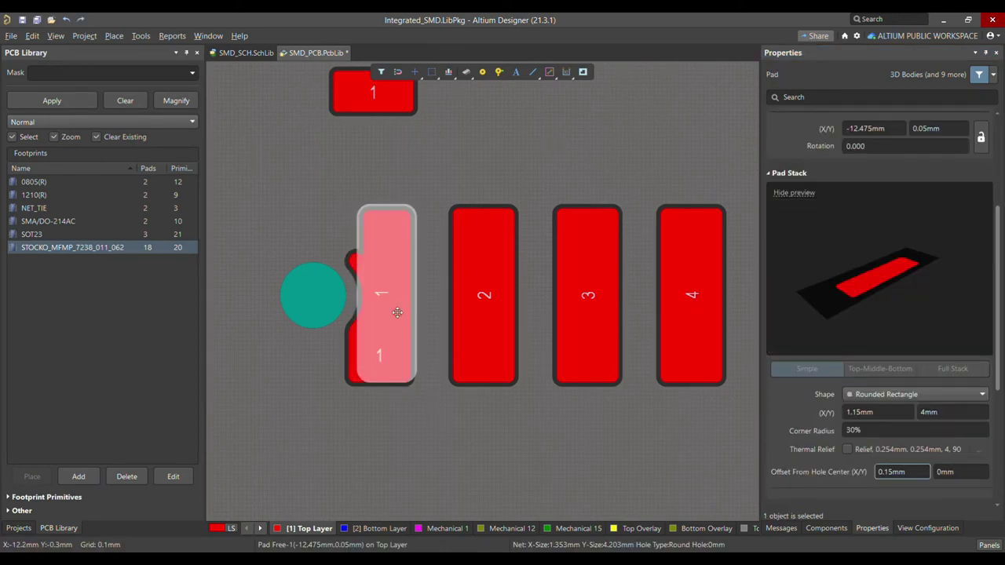
{"action": "scroll", "coordinate": [392, 228], "scroll_direction": "up", "scroll_amount": 1}
{"action": "left_click", "coordinate": [393, 221]}
{"action": "scroll", "coordinate": [392, 232], "scroll_direction": "down", "scroll_amount": 1, "text": "ctrl"}
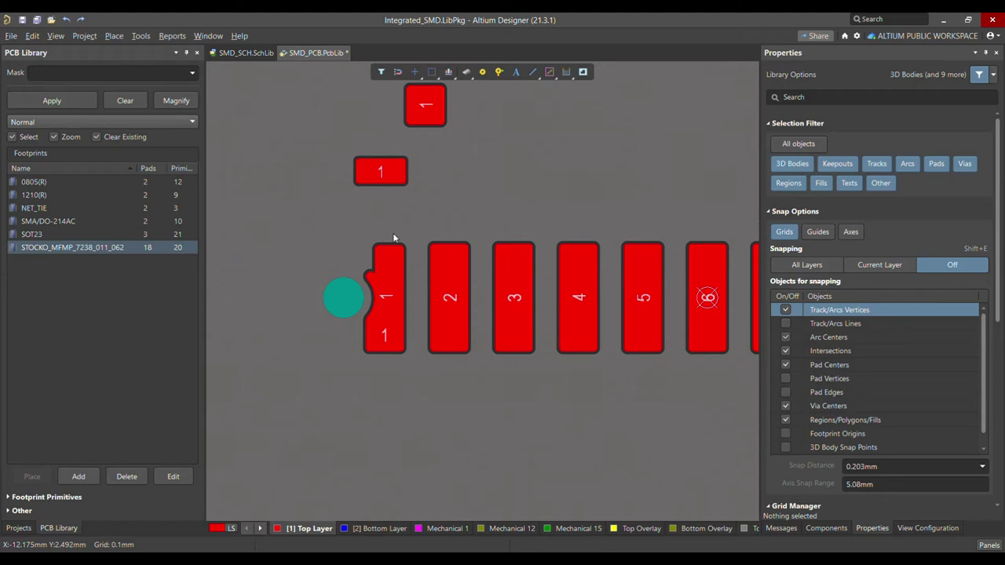
Undo the move of the upper square pad 1 to return it to the tall pad's upper end at X -12.5 mm, Y 1.425 mm.
{"action": "left_click_drag", "start_coordinate": [392, 233], "coordinate": [408, 166]}
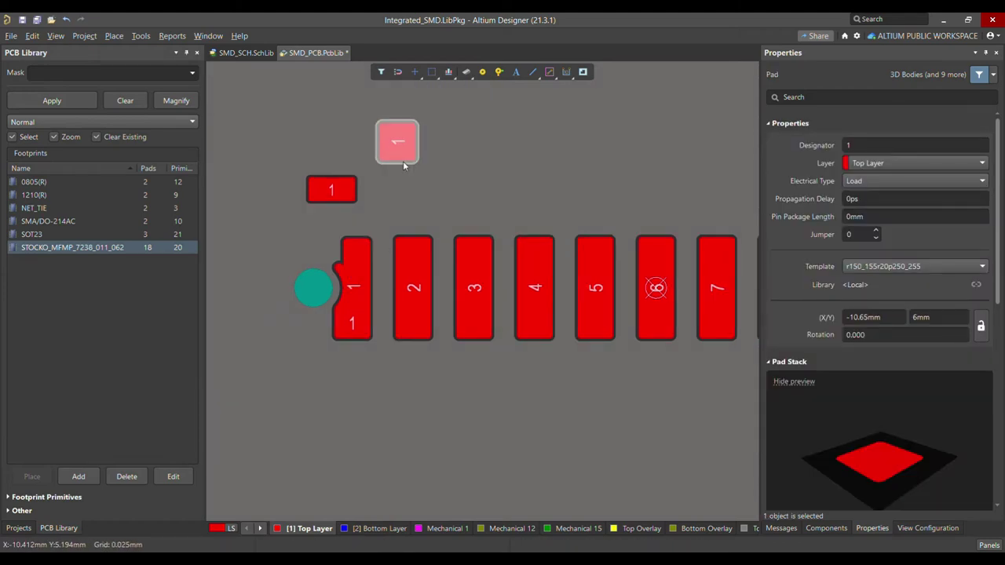
{"action": "key", "text": "ctrl+z"}
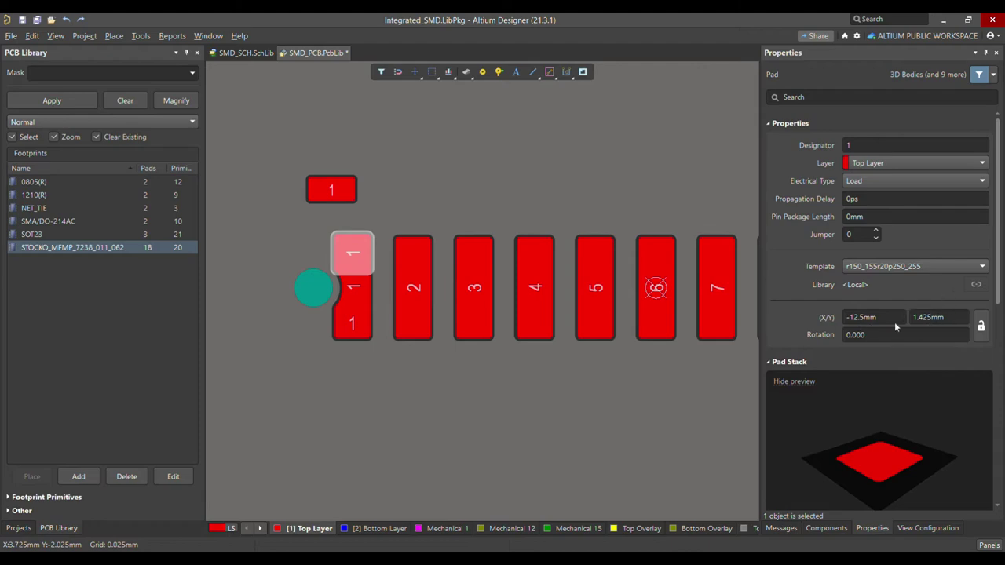
Select the upper square, tall narrow and lower square pads 1 together to examine how they overlap beside the round hole.
{"action": "scroll", "coordinate": [376, 251], "scroll_direction": "up", "scroll_amount": 4, "text": "ctrl"}
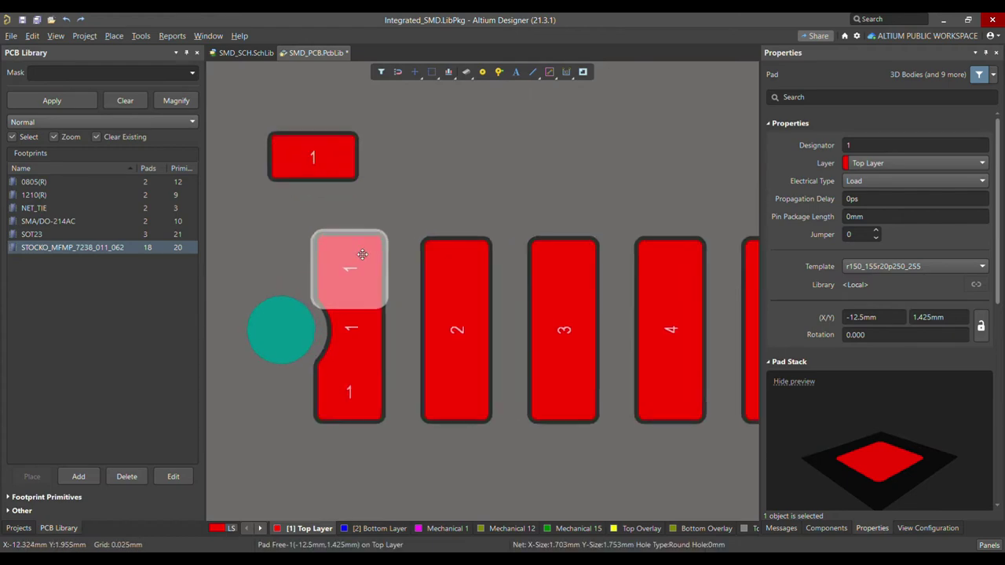
{"action": "left_click", "coordinate": [424, 201]}
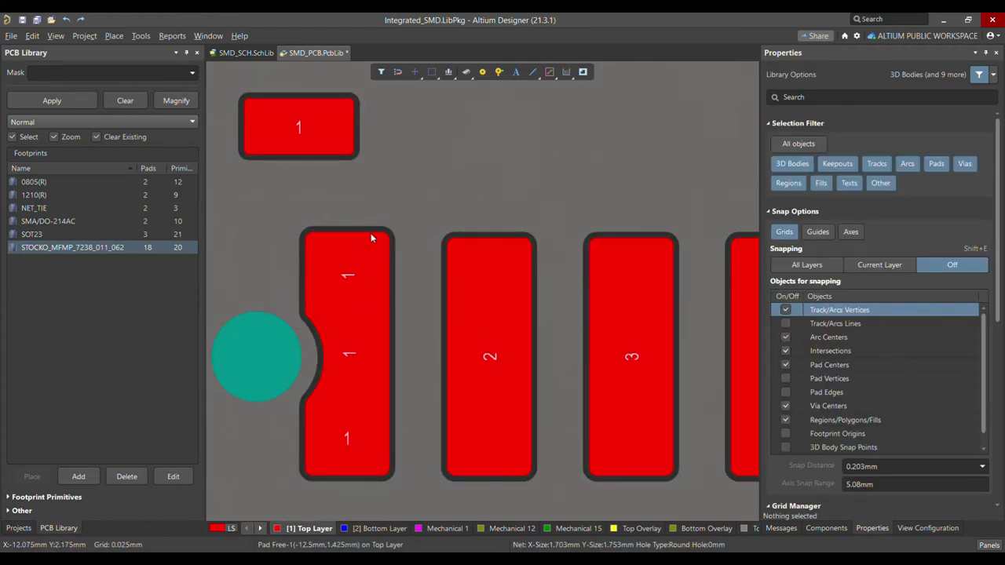
{"action": "scroll", "coordinate": [381, 271], "scroll_direction": "down", "scroll_amount": 2, "text": "ctrl"}
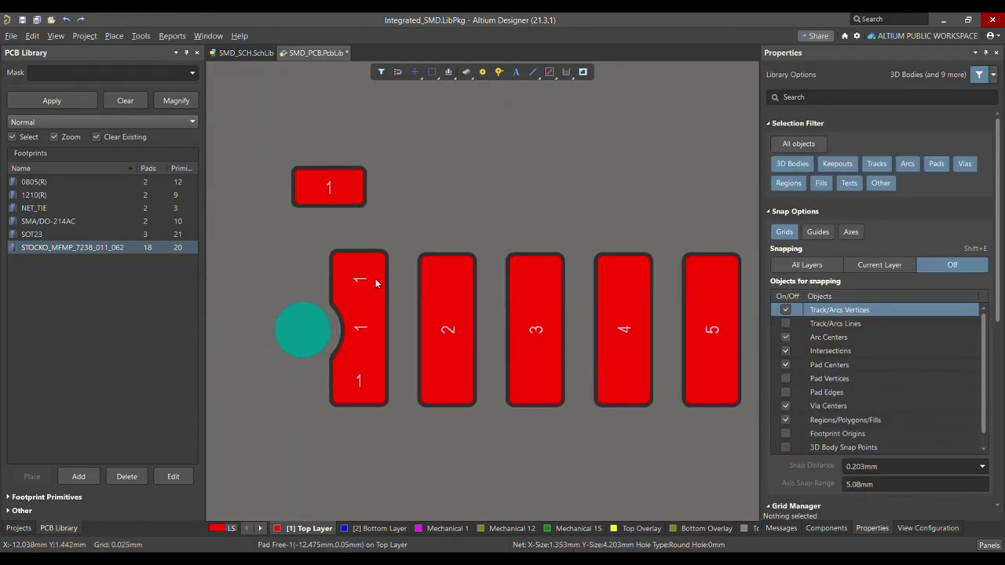
{"action": "left_click", "coordinate": [372, 273]}
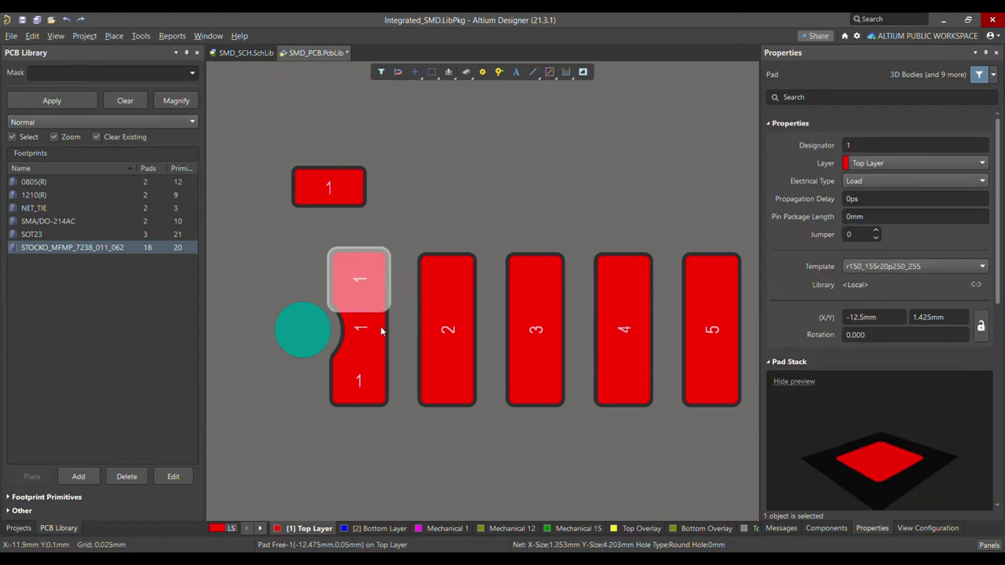
{"action": "left_click", "coordinate": [380, 326], "text": "shift"}
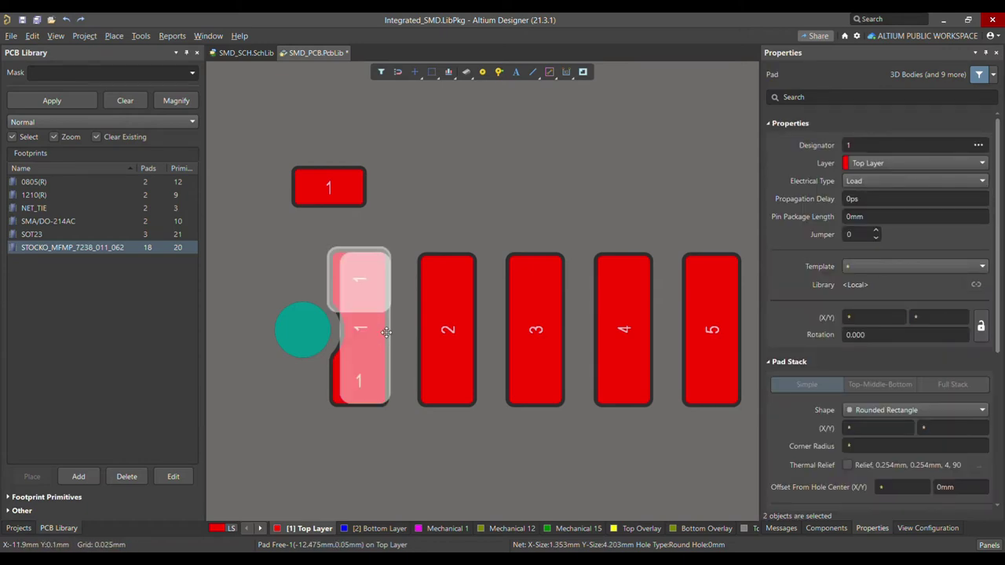
{"action": "left_click", "coordinate": [340, 385], "text": "shift"}
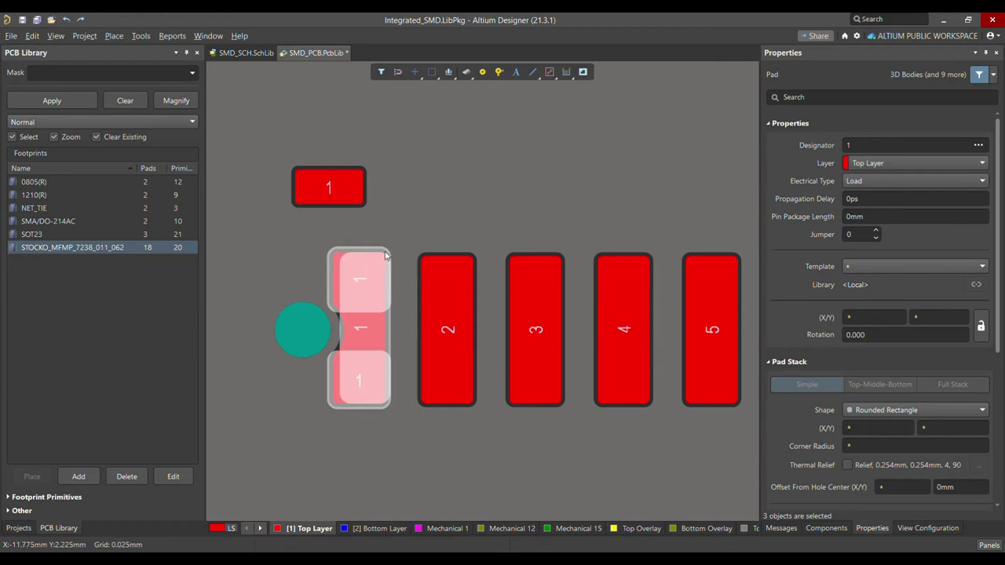
{"action": "scroll", "coordinate": [324, 285], "scroll_direction": "down", "scroll_amount": 2, "text": "ctrl"}
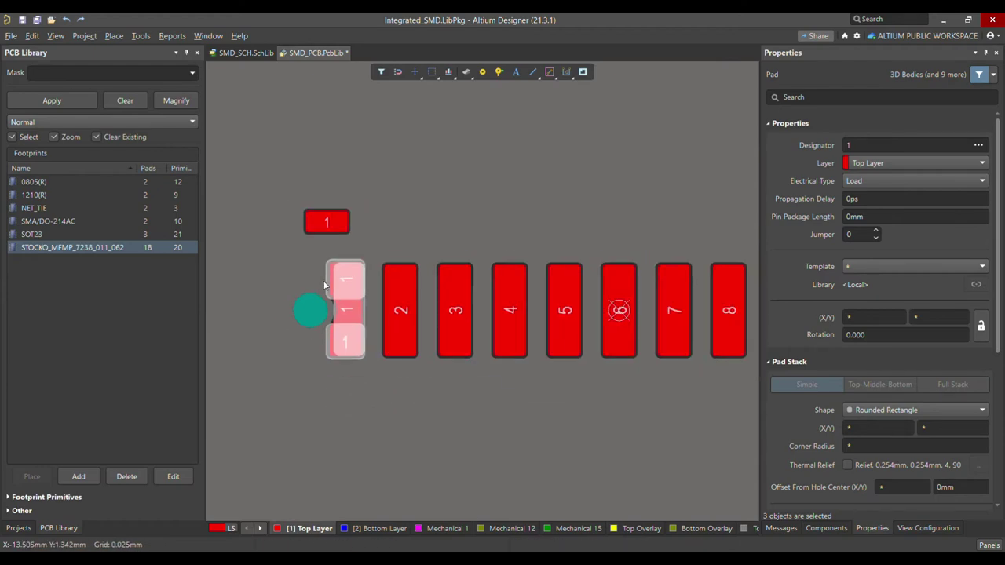
Move the separate wide pad 1 down onto the upper end of the pad 1 stack, at X -12.725 mm, Y 1.7 mm.
{"action": "left_click", "coordinate": [391, 231]}
{"action": "scroll", "coordinate": [391, 232], "scroll_direction": "up", "scroll_amount": 2, "text": "ctrl"}
{"action": "left_click_drag", "start_coordinate": [322, 205], "coordinate": [343, 280]}
{"action": "left_click", "coordinate": [333, 227]}
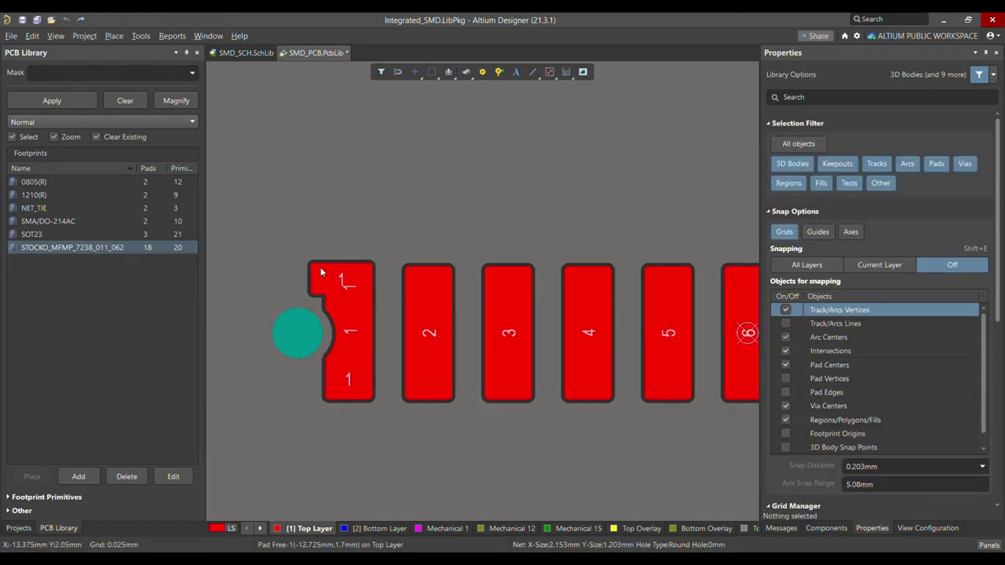
Review the wide pad 1's location, shape, size, hole-centre offset and mask expansion properties.
{"action": "left_click", "coordinate": [341, 279]}
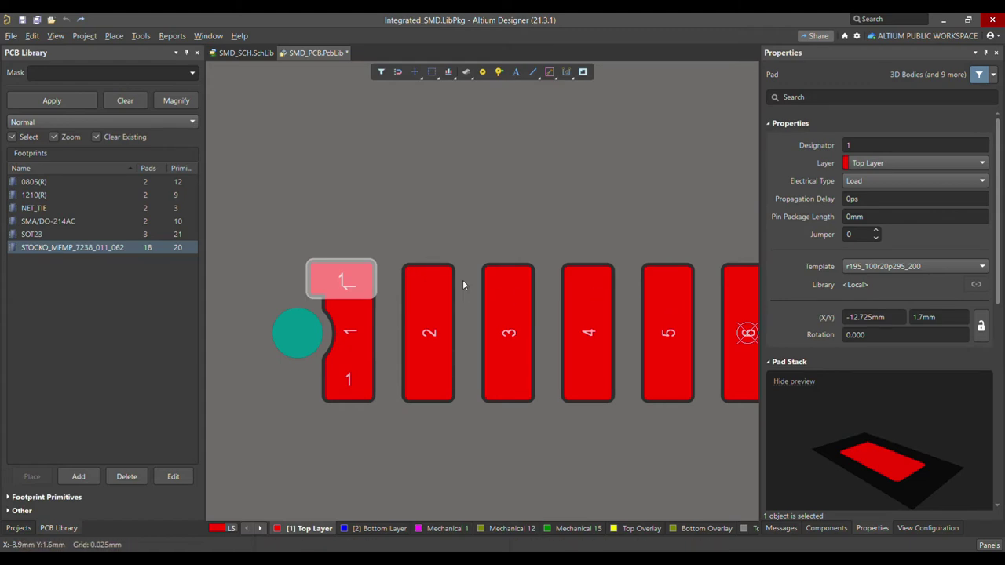
{"action": "scroll", "coordinate": [503, 231], "scroll_direction": "down", "scroll_amount": 1, "text": "ctrl"}
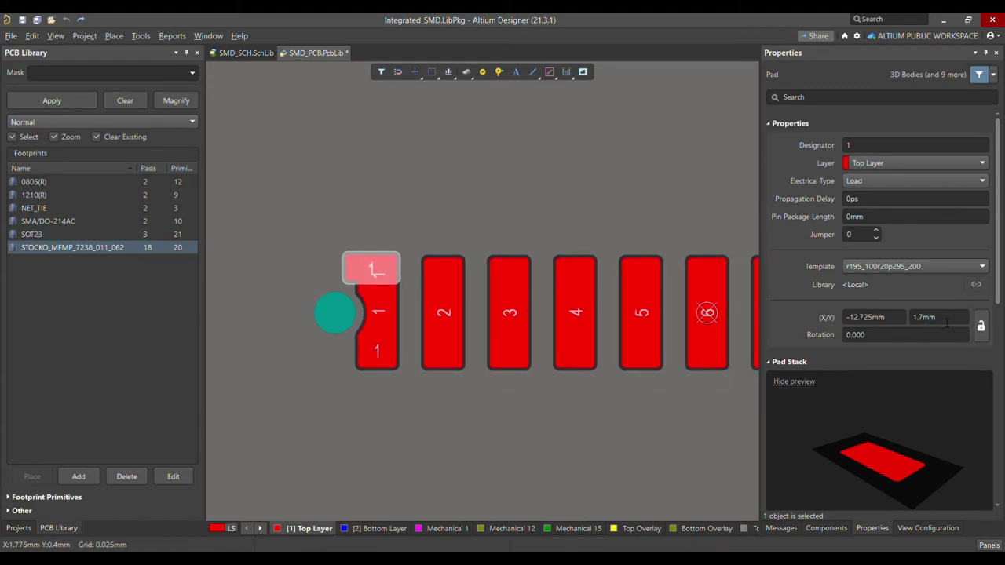
{"action": "scroll", "coordinate": [947, 322], "scroll_direction": "down", "scroll_amount": 5}
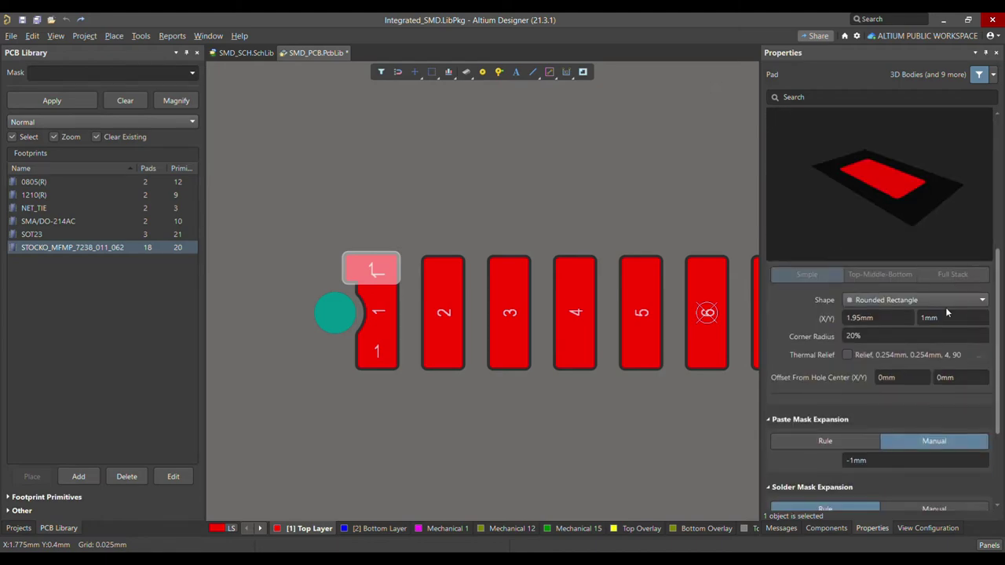
{"action": "scroll", "coordinate": [868, 362], "scroll_direction": "down", "scroll_amount": 2}
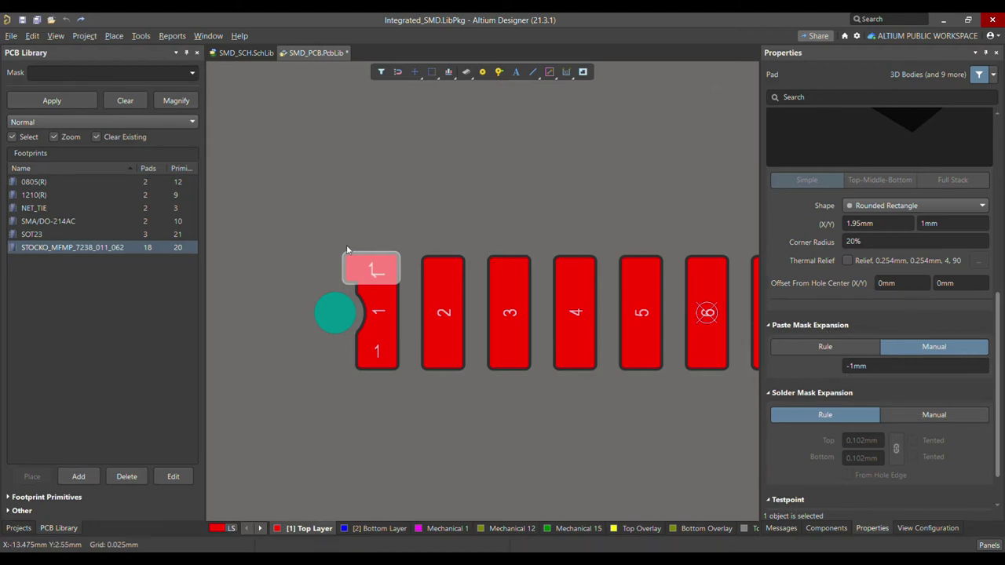
{"action": "left_click", "coordinate": [382, 237]}
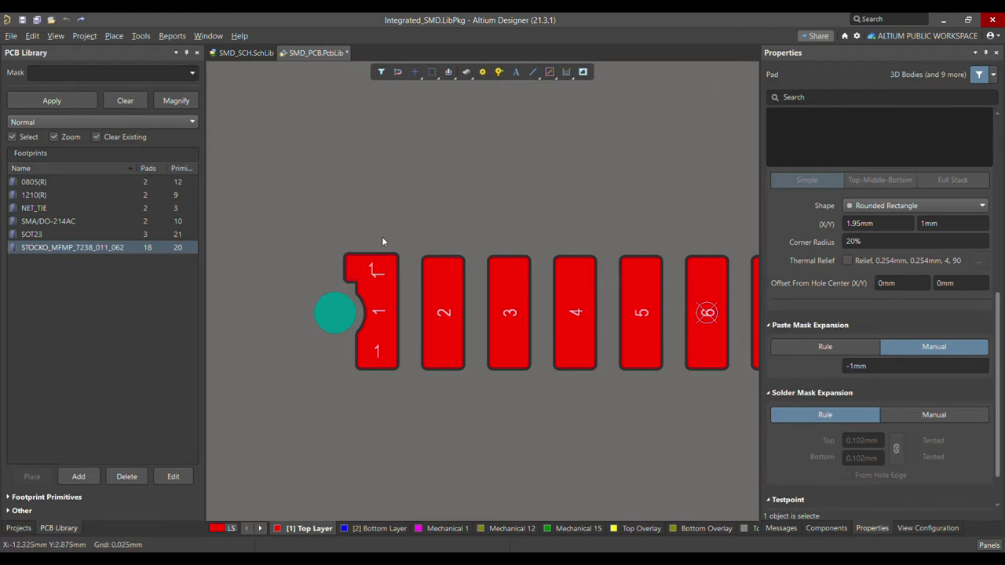
Select the arc bordering the round hole within pad 1 and review its location, width, radius and angles.
{"action": "scroll", "coordinate": [366, 304], "scroll_direction": "up", "scroll_amount": 1, "text": "ctrl"}
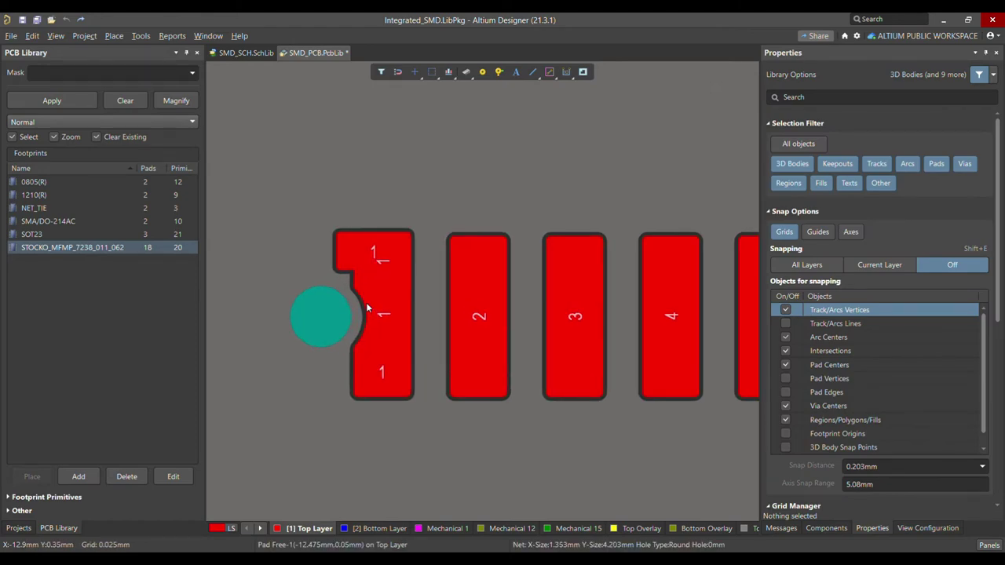
{"action": "left_click", "coordinate": [367, 298]}
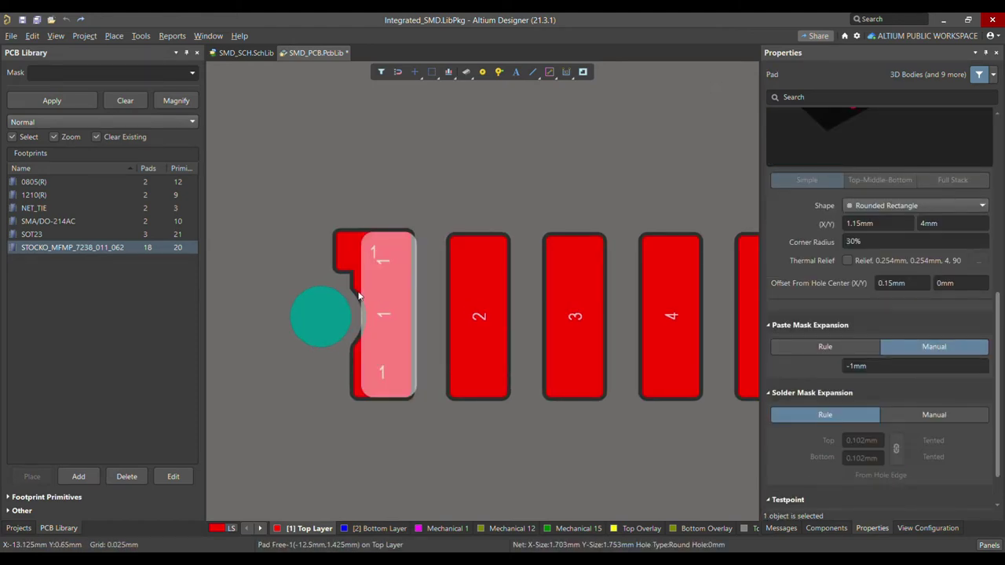
{"action": "left_click", "coordinate": [364, 297]}
{"action": "scroll", "coordinate": [365, 302], "scroll_direction": "up", "scroll_amount": 1, "text": "ctrl"}
{"action": "left_click", "coordinate": [368, 314]}
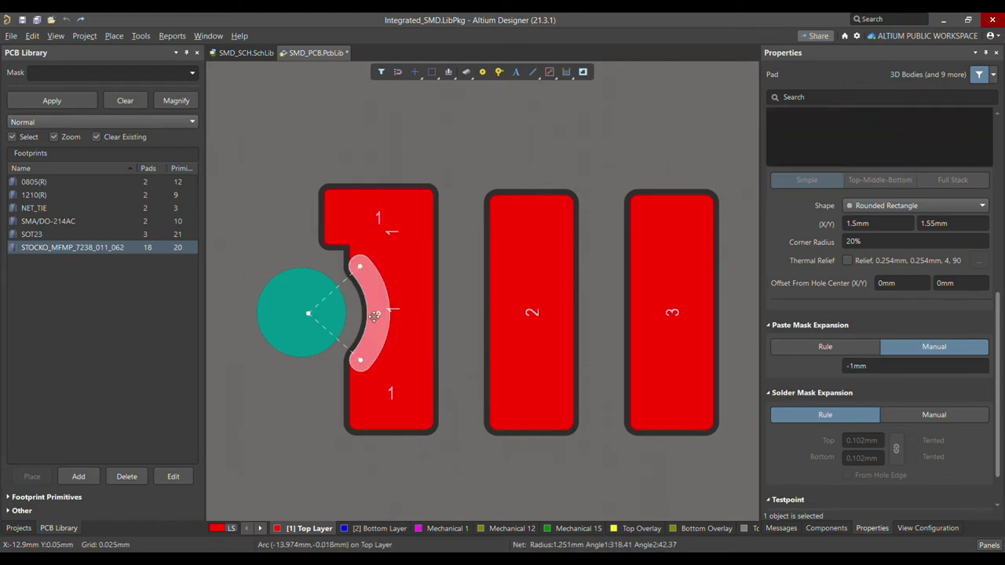
{"action": "scroll", "coordinate": [421, 296], "scroll_direction": "down", "scroll_amount": 1, "text": "ctrl"}
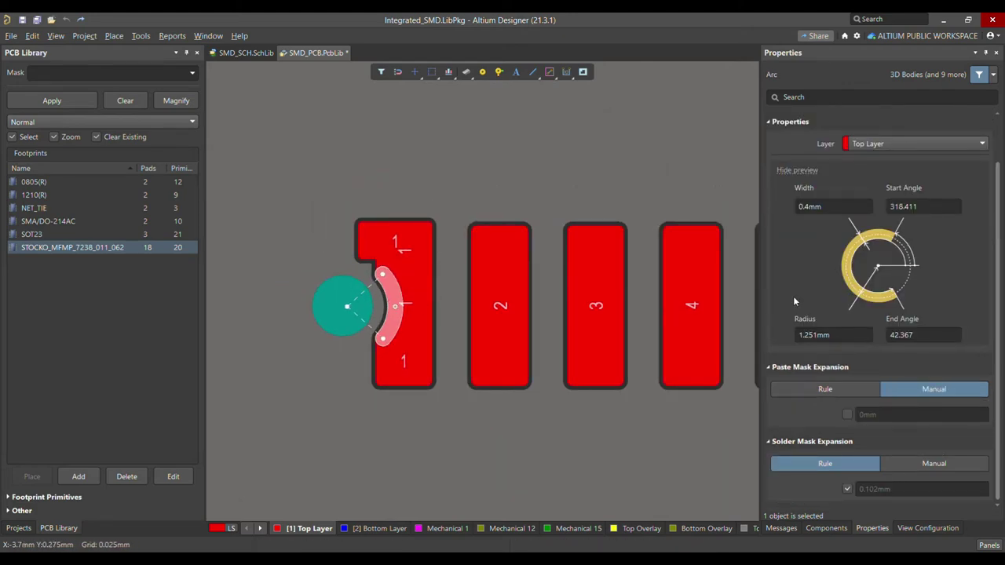
{"action": "scroll", "coordinate": [856, 299], "scroll_direction": "up", "scroll_amount": 1}
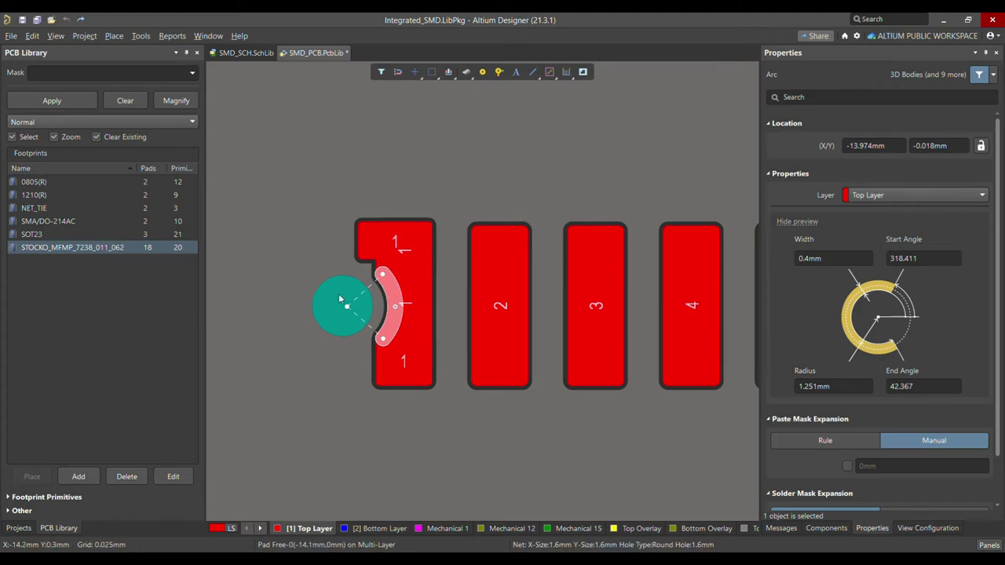
Try moving the arc away from pad 1 to examine the stepped edge it covers, and undo the move.
{"action": "left_click_drag", "start_coordinate": [396, 297], "coordinate": [277, 171]}
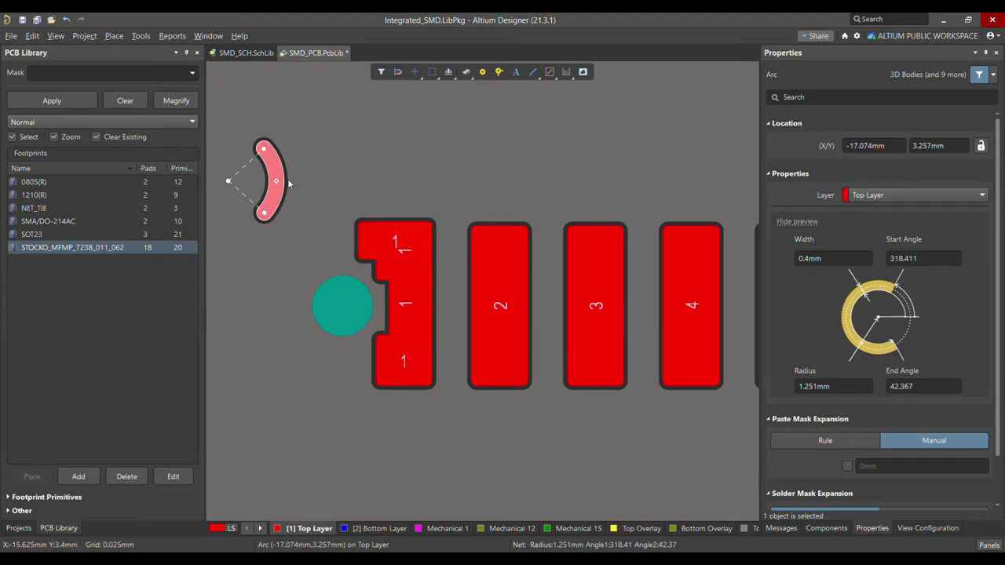
{"action": "scroll", "coordinate": [390, 279], "scroll_direction": "up", "scroll_amount": 3, "text": "ctrl"}
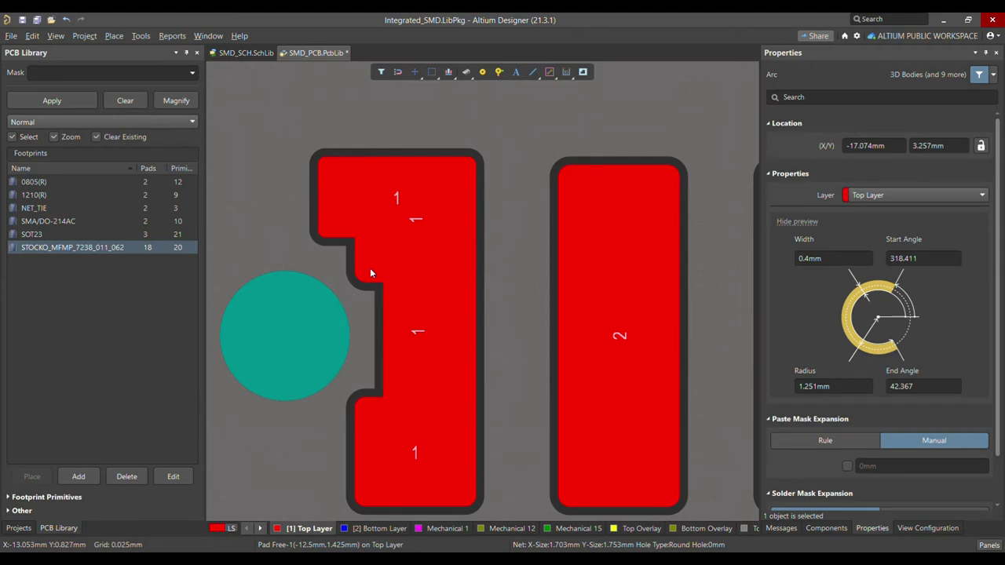
{"action": "scroll", "coordinate": [370, 272], "scroll_direction": "down", "scroll_amount": 3, "text": "ctrl"}
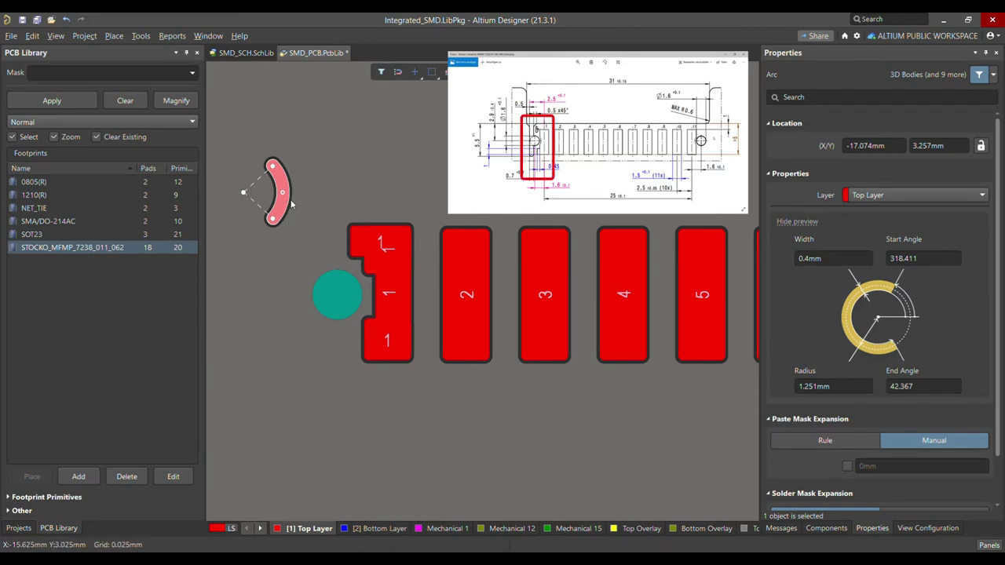
{"action": "key", "text": "ctrl+z"}
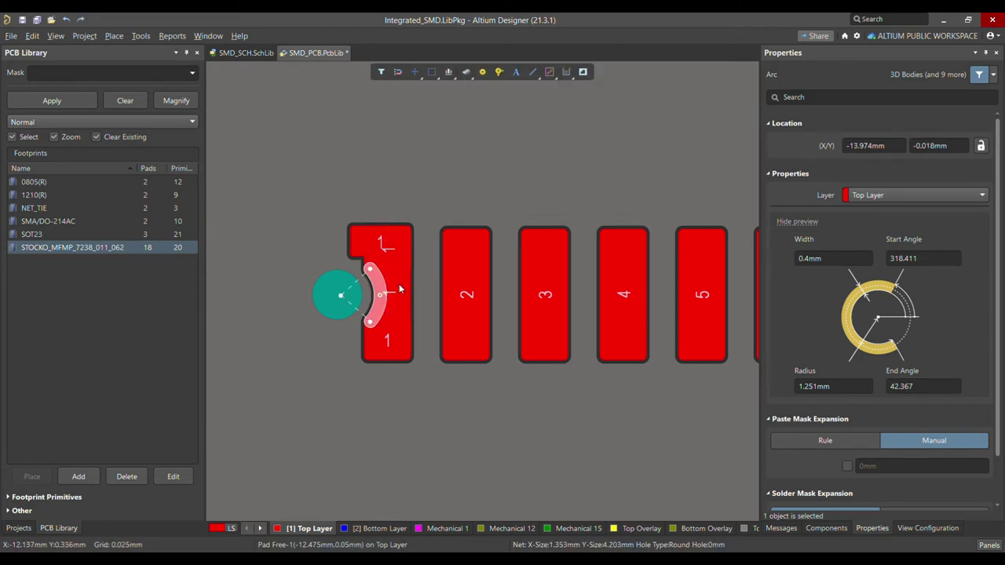
Inspect the combined outline of pad 1 up close, including its upper extension and the curved clearance around the hole.
{"action": "scroll", "coordinate": [395, 275], "scroll_direction": "up", "scroll_amount": 3, "text": "ctrl"}
{"action": "scroll", "coordinate": [358, 305], "scroll_direction": "down", "scroll_amount": 2, "text": "ctrl"}
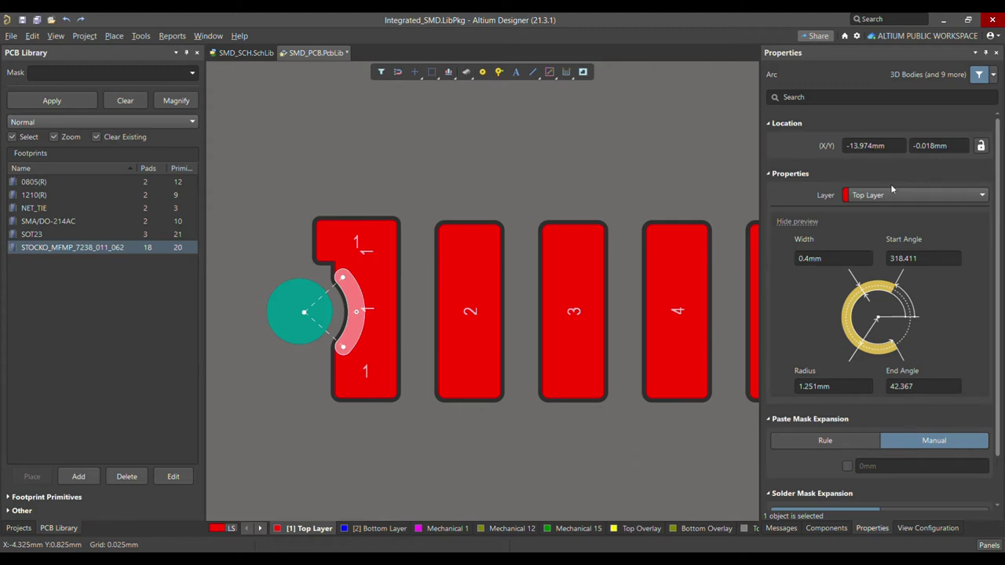
{"action": "scroll", "coordinate": [359, 314], "scroll_direction": "up", "scroll_amount": 1, "text": "ctrl"}
{"action": "left_click", "coordinate": [463, 131]}
{"action": "scroll", "coordinate": [334, 250], "scroll_direction": "up", "scroll_amount": 1, "text": "ctrl"}
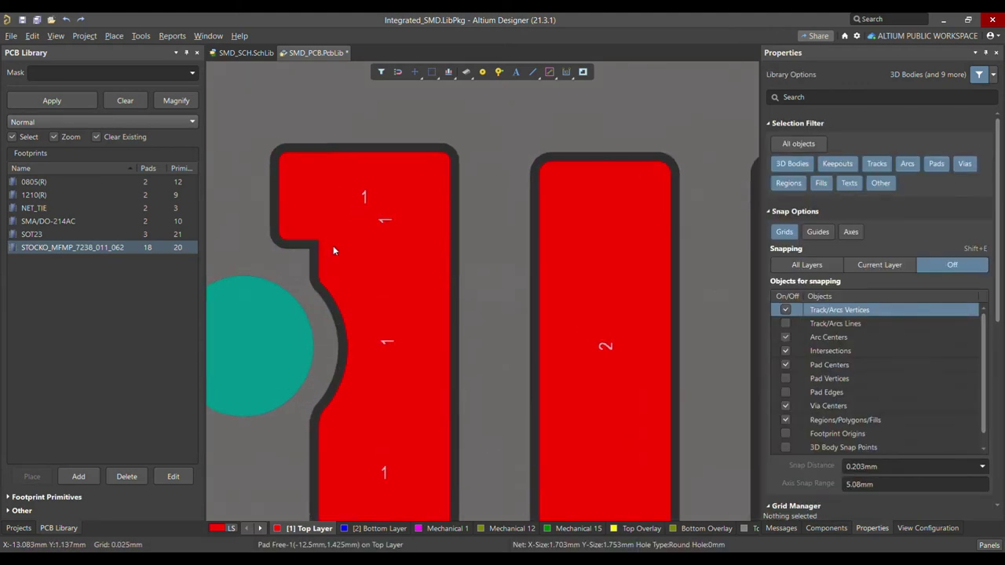
{"action": "scroll", "coordinate": [335, 293], "scroll_direction": "down", "scroll_amount": 2, "text": "ctrl"}
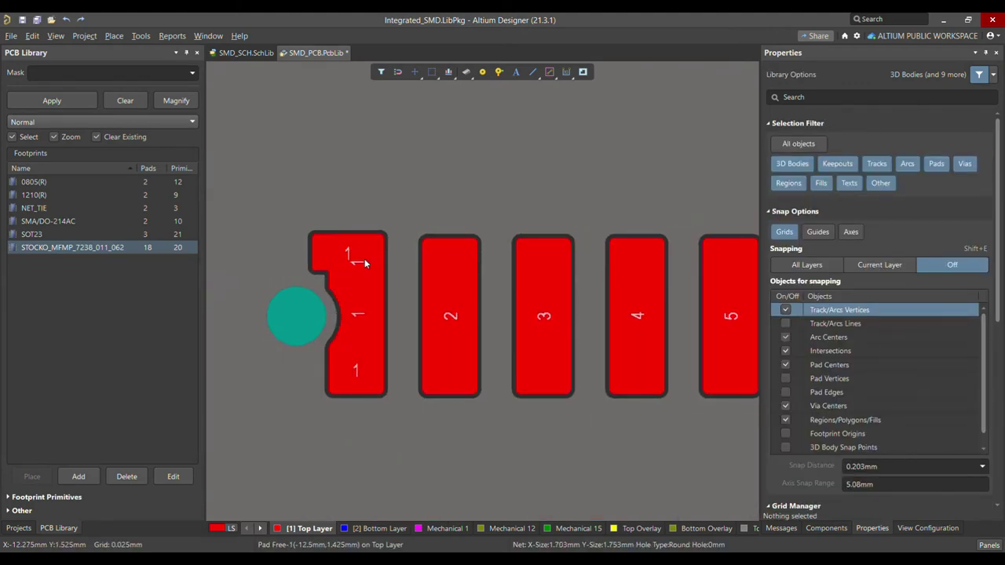
{"action": "scroll", "coordinate": [314, 317], "scroll_direction": "down", "scroll_amount": 1, "text": "ctrl"}
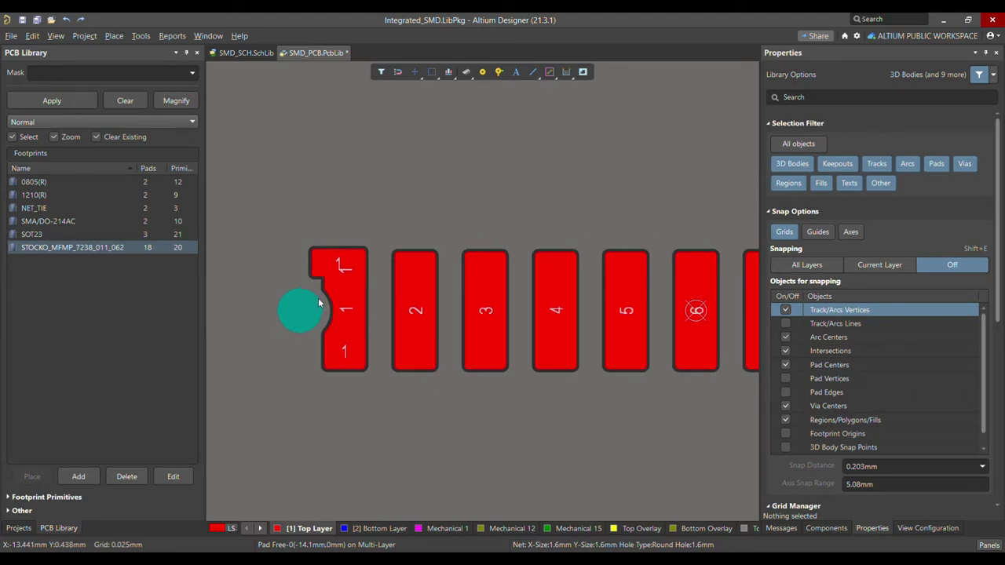
Examine the pad row through to pad 11 and review the shape and size of its upper square pad.
{"action": "scroll", "coordinate": [230, 204], "scroll_direction": "down", "scroll_amount": 1, "text": "ctrl"}
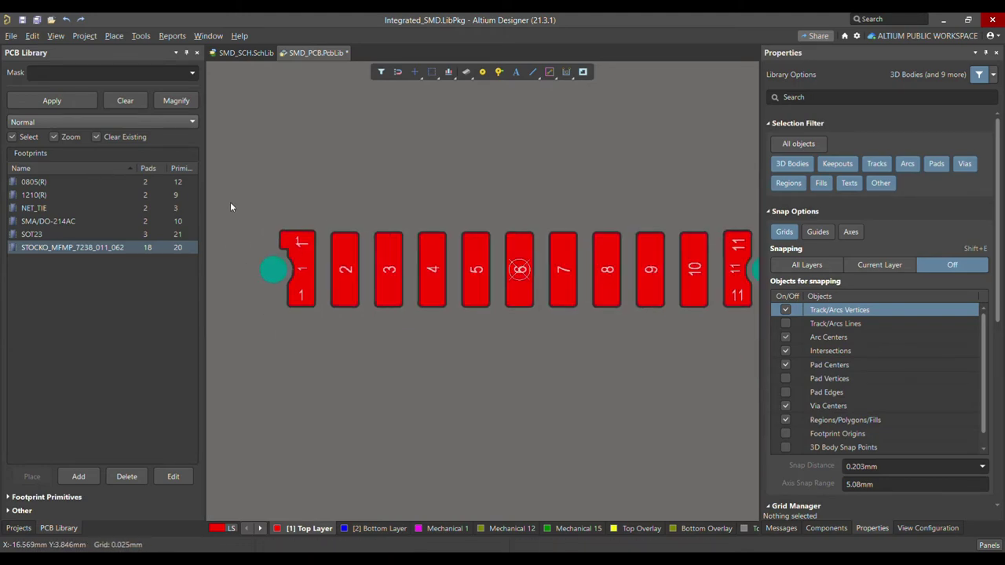
{"action": "scroll", "coordinate": [230, 203], "scroll_direction": "down", "scroll_amount": 1, "text": "ctrl"}
{"action": "scroll", "coordinate": [511, 208], "scroll_direction": "up", "scroll_amount": 2, "text": "ctrl"}
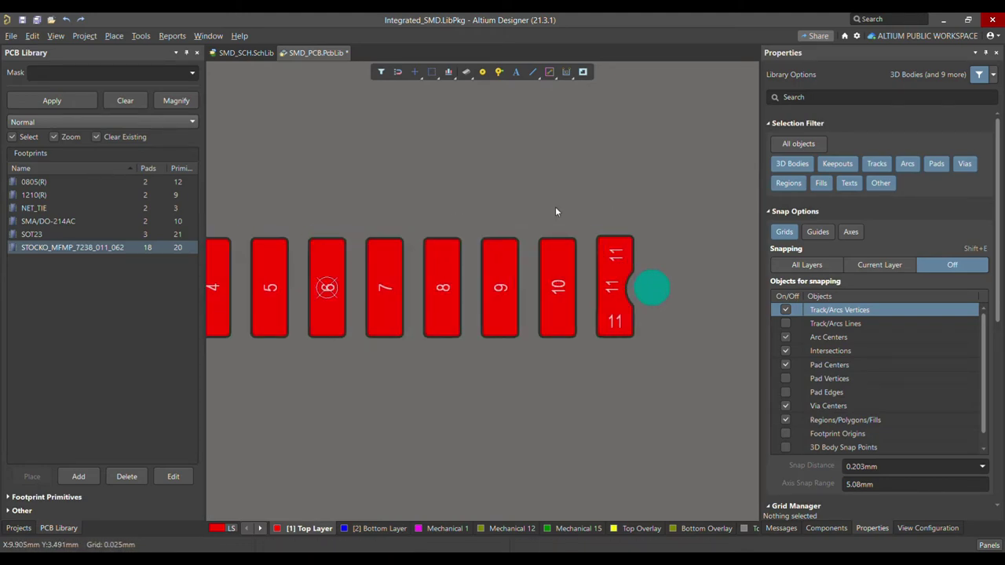
{"action": "left_click", "coordinate": [616, 247]}
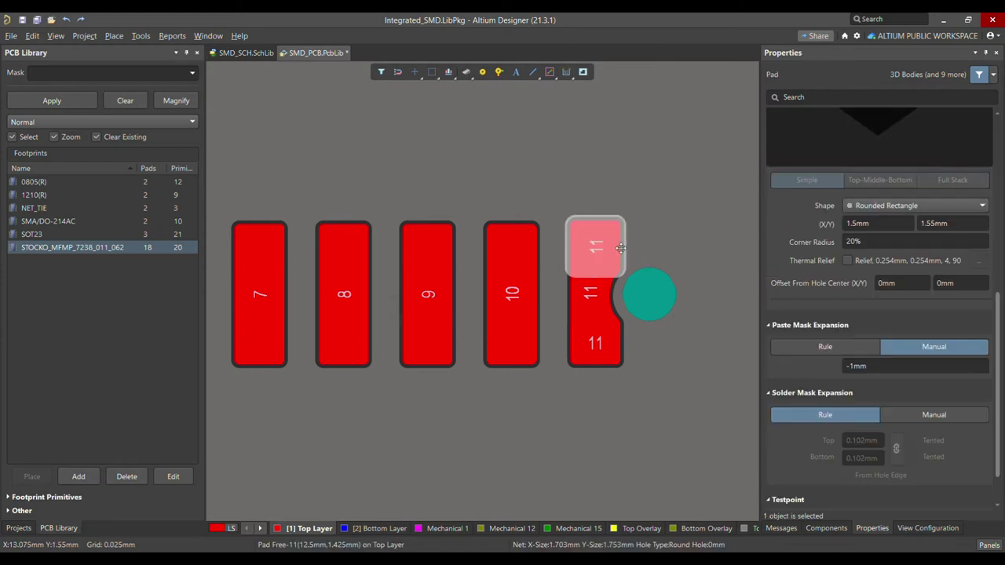
{"action": "scroll", "coordinate": [337, 240], "scroll_direction": "down", "scroll_amount": 1, "text": "ctrl"}
{"action": "scroll", "coordinate": [284, 249], "scroll_direction": "up", "scroll_amount": 1, "text": "ctrl"}
{"action": "scroll", "coordinate": [284, 244], "scroll_direction": "down", "scroll_amount": 1, "text": "ctrl"}
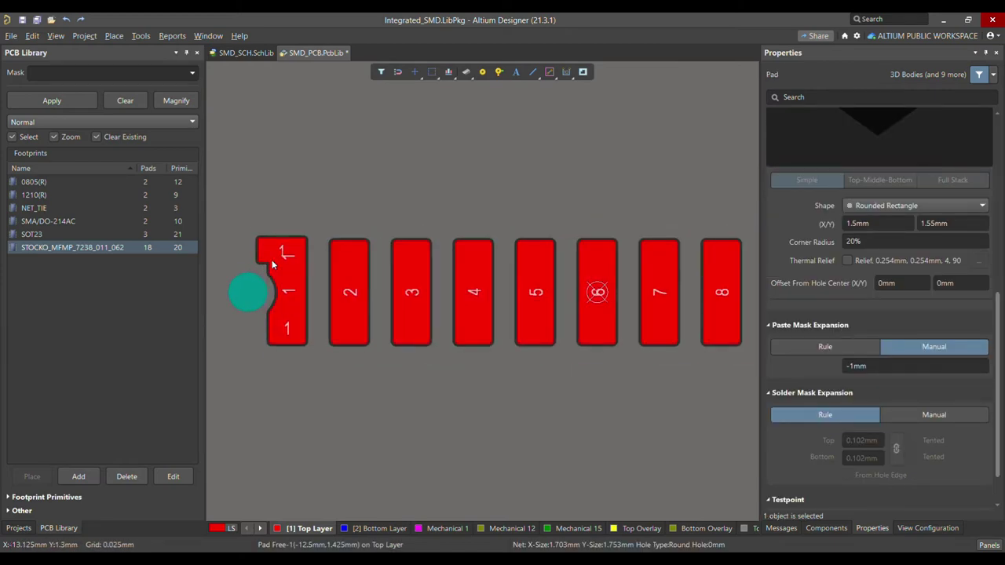
Select the upper square, tall and lower pads 1 together and compare them with the pad 11 group at the opposite end.
{"action": "left_click", "coordinate": [276, 266]}
{"action": "left_click", "coordinate": [288, 337], "text": "shift"}
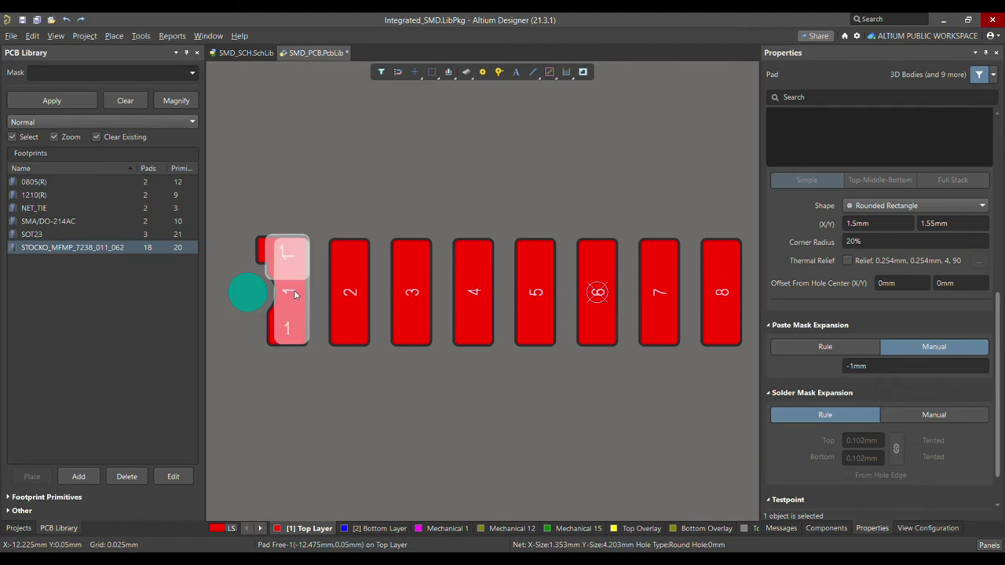
{"action": "left_click", "coordinate": [276, 339], "text": "shift"}
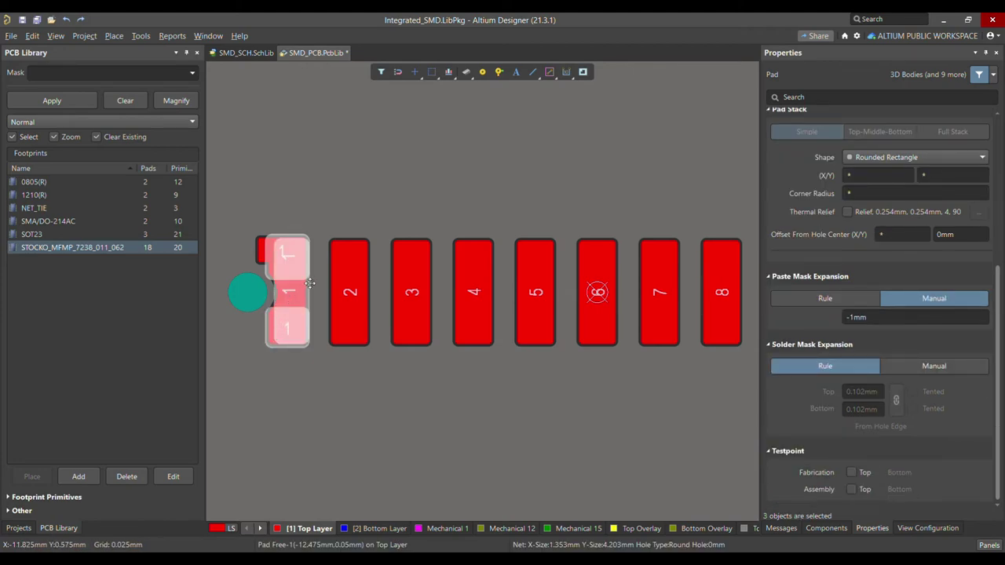
{"action": "scroll", "coordinate": [284, 316], "scroll_direction": "down", "scroll_amount": 2, "text": "ctrl"}
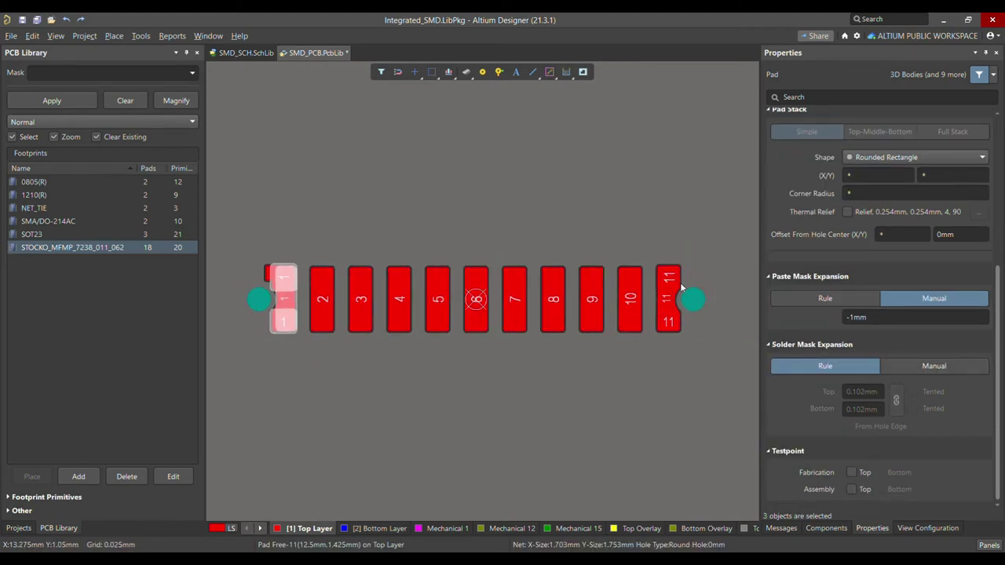
{"action": "left_click", "coordinate": [667, 340]}
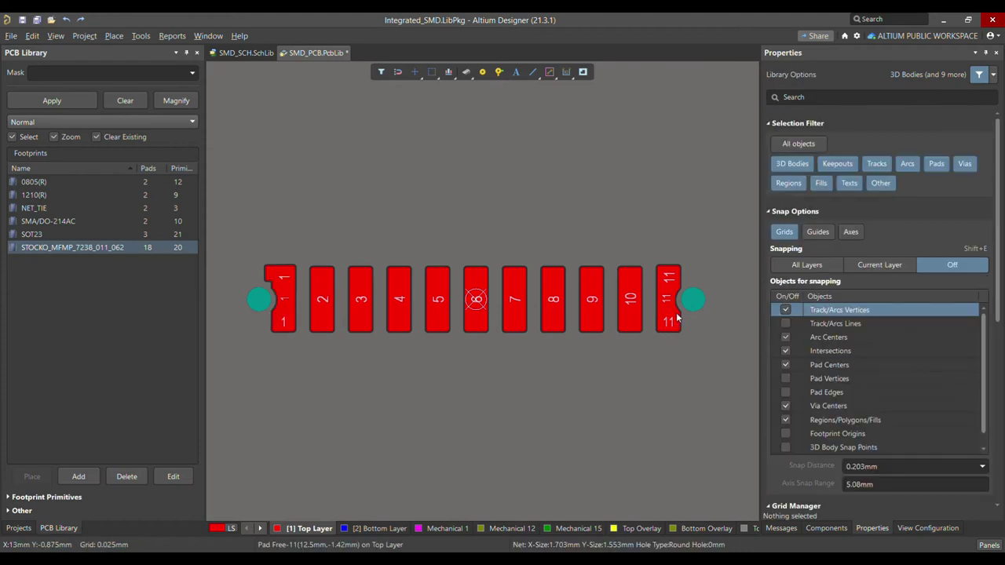
Pull the upper, lower and tall pads 11 away from each other to expose the arc beside the round hole.
{"action": "scroll", "coordinate": [667, 340], "scroll_direction": "up", "scroll_amount": 3, "text": "ctrl"}
{"action": "scroll", "coordinate": [597, 298], "scroll_direction": "down", "scroll_amount": 1, "text": "ctrl"}
{"action": "scroll", "coordinate": [535, 245], "scroll_direction": "up", "scroll_amount": 2, "text": "ctrl"}
{"action": "left_click", "coordinate": [494, 247]}
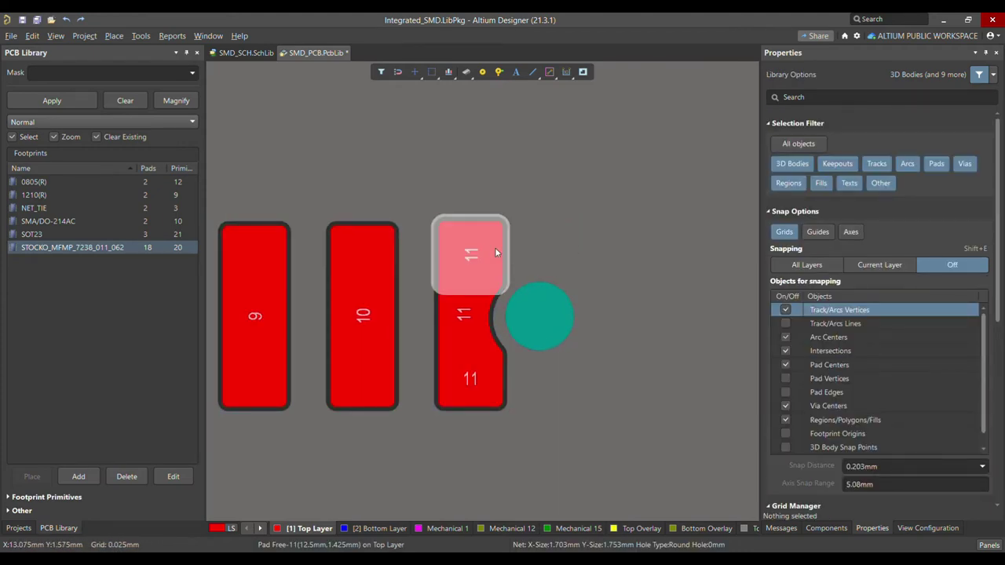
{"action": "scroll", "coordinate": [646, 267], "scroll_direction": "down", "scroll_amount": 2, "text": "ctrl"}
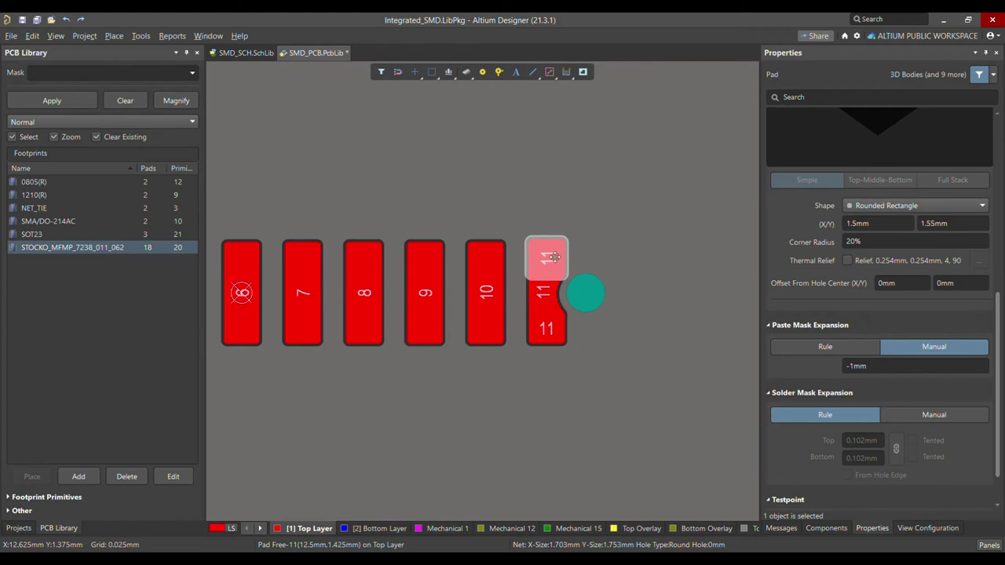
{"action": "left_click_drag", "start_coordinate": [554, 257], "coordinate": [568, 218]}
{"action": "left_click", "coordinate": [554, 333]}
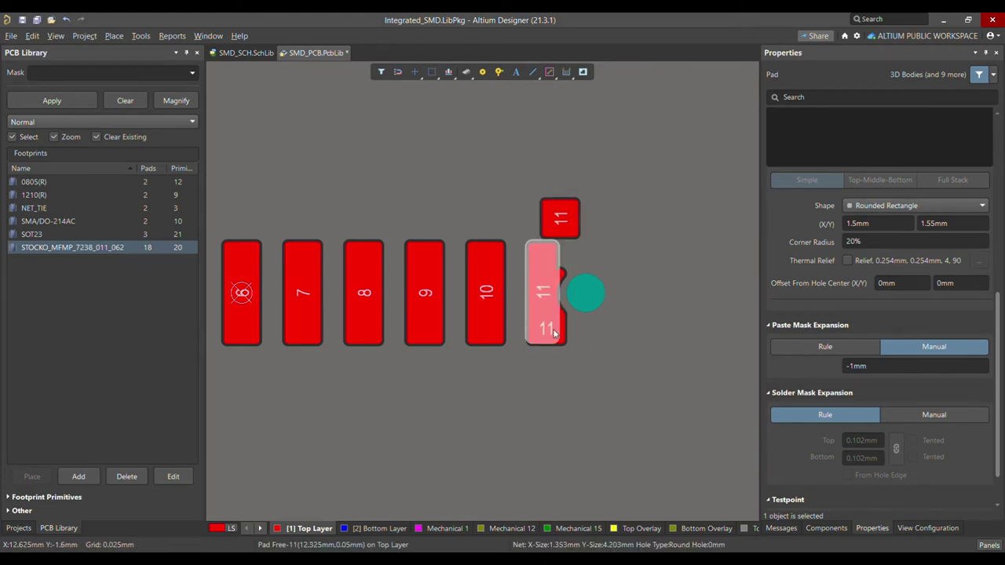
{"action": "left_click", "coordinate": [554, 333]}
{"action": "left_click_drag", "start_coordinate": [554, 333], "coordinate": [549, 417]}
{"action": "left_click_drag", "start_coordinate": [547, 297], "coordinate": [713, 361]}
Examine the separated parts of pad 11 and review the lower pad's layer, coordinates, shape and dimensions.
{"action": "scroll", "coordinate": [518, 296], "scroll_direction": "down", "scroll_amount": 3, "text": "ctrl"}
{"action": "scroll", "coordinate": [669, 326], "scroll_direction": "up", "scroll_amount": 3, "text": "ctrl"}
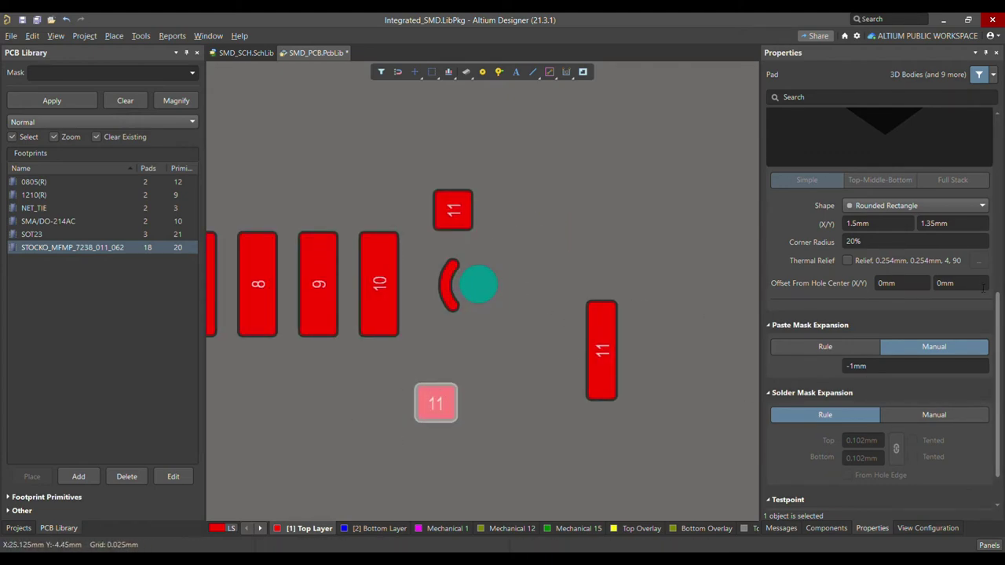
{"action": "scroll", "coordinate": [983, 287], "scroll_direction": "up", "scroll_amount": 10}
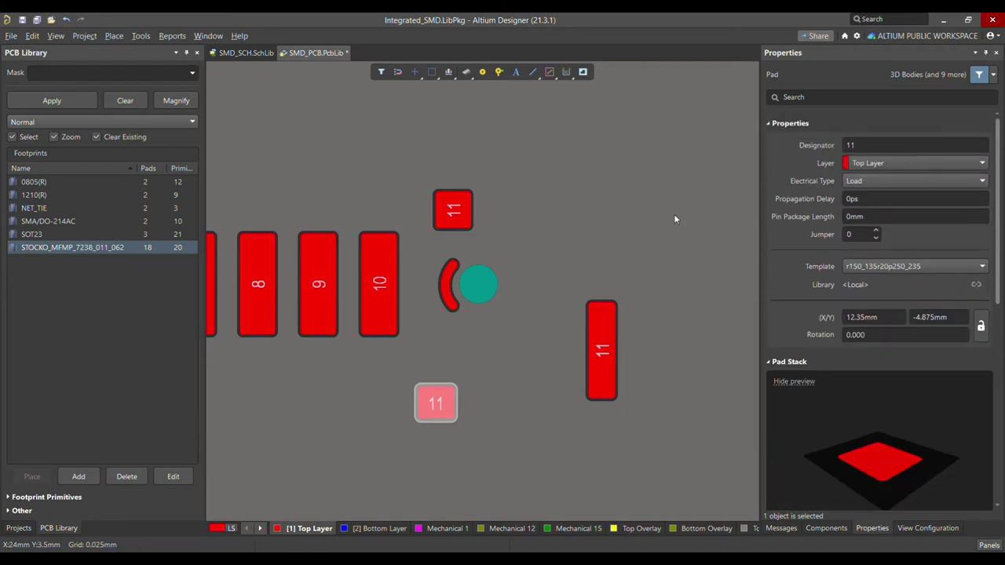
{"action": "scroll", "coordinate": [501, 320], "scroll_direction": "down", "scroll_amount": 1}
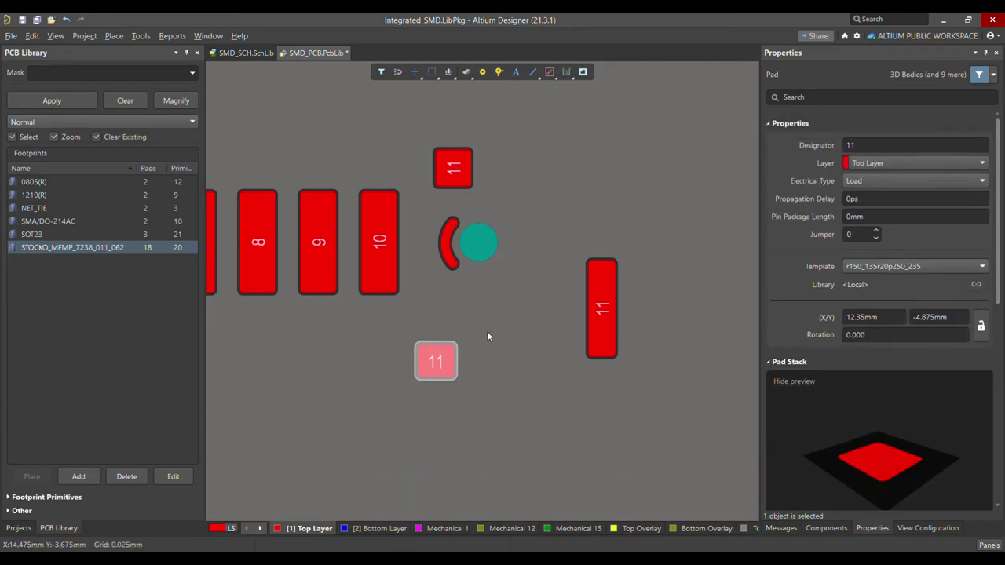
{"action": "scroll", "coordinate": [912, 259], "scroll_direction": "down", "scroll_amount": 5}
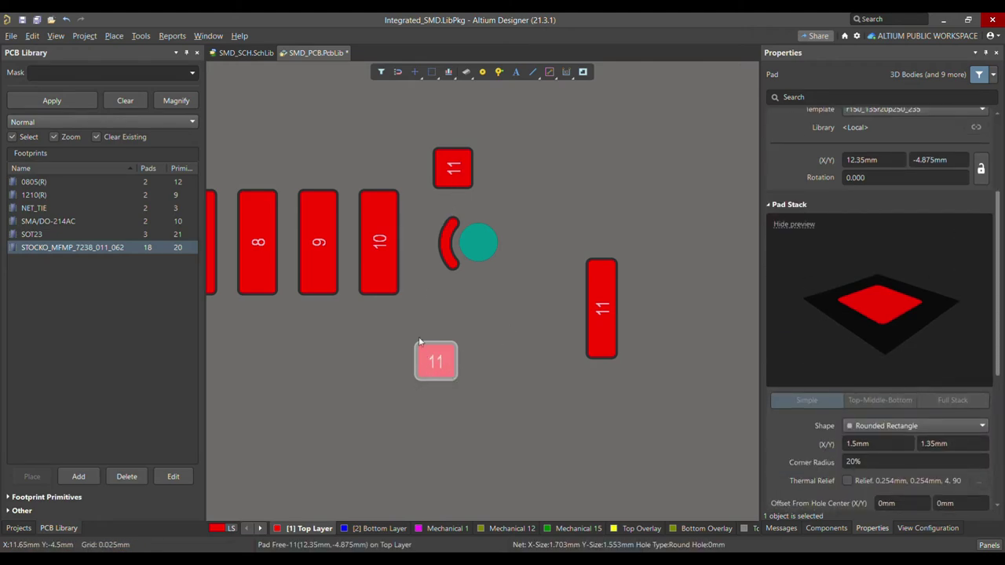
{"action": "scroll", "coordinate": [603, 342], "scroll_direction": "down", "scroll_amount": 4, "text": "ctrl"}
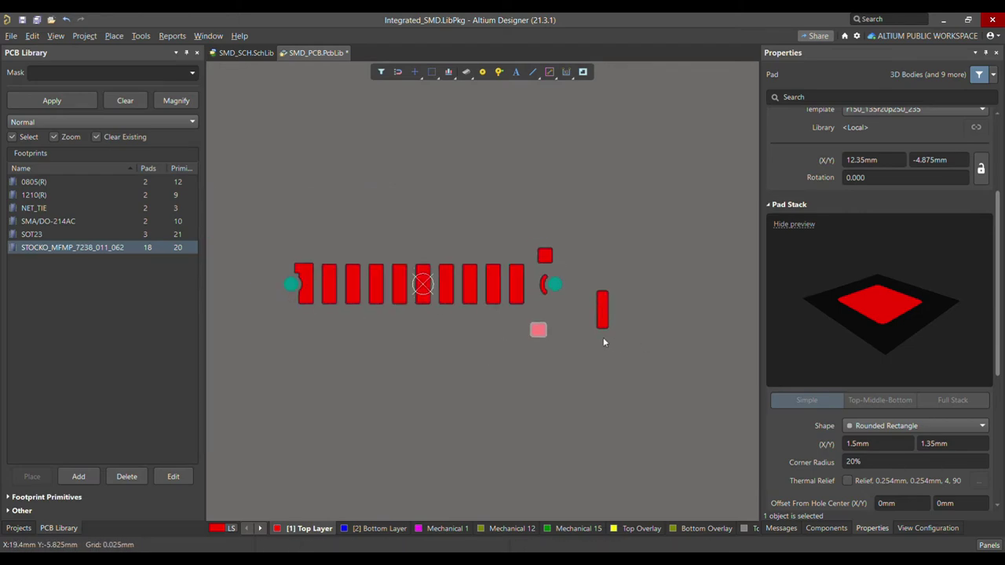
{"action": "scroll", "coordinate": [603, 342], "scroll_direction": "up", "scroll_amount": 4, "text": "ctrl"}
{"action": "scroll", "coordinate": [543, 325], "scroll_direction": "down", "scroll_amount": 2, "text": "ctrl"}
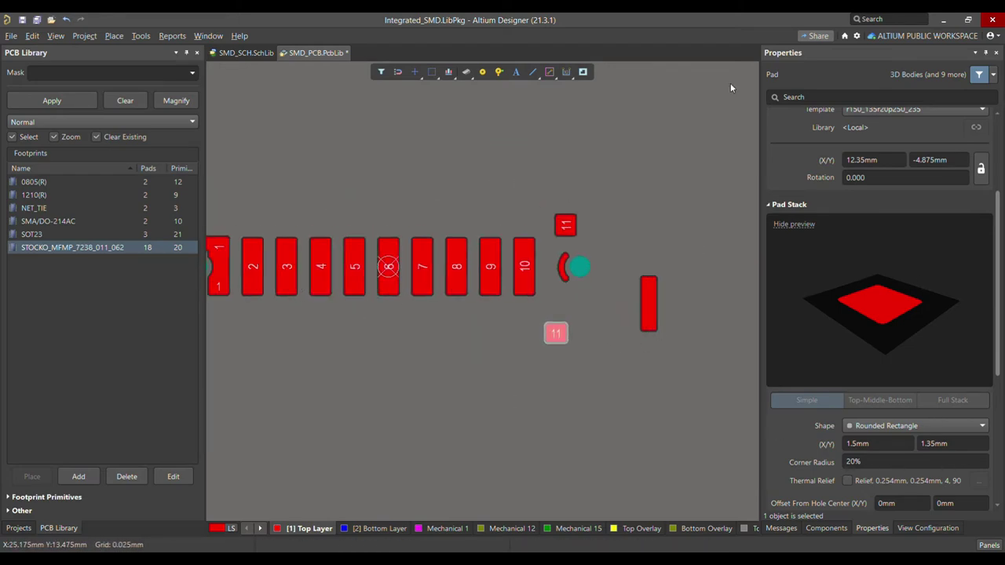
{"action": "scroll", "coordinate": [607, 286], "scroll_direction": "up", "scroll_amount": 2, "text": "ctrl"}
{"action": "scroll", "coordinate": [929, 407], "scroll_direction": "down", "scroll_amount": 1}
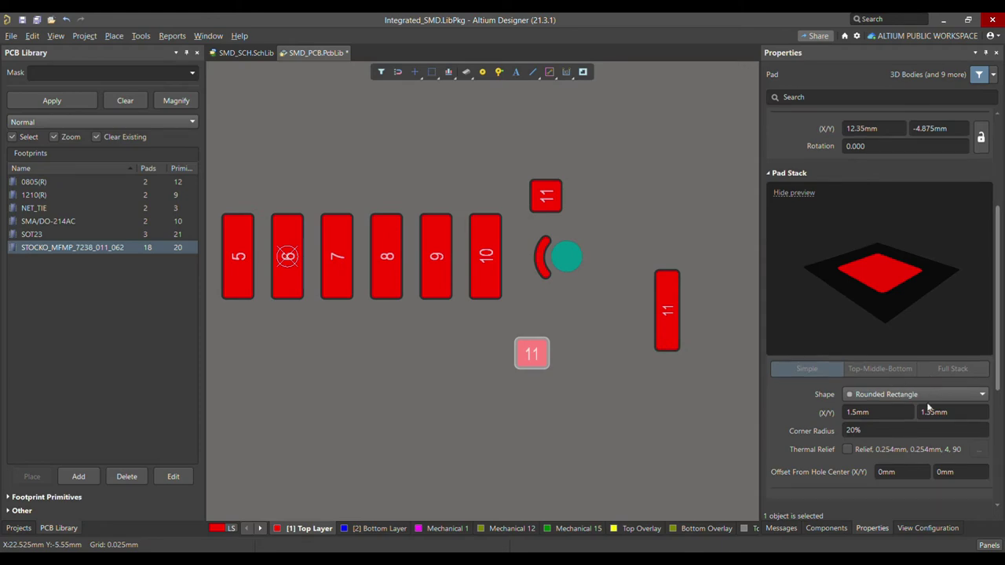
{"action": "scroll", "coordinate": [929, 407], "scroll_direction": "down", "scroll_amount": 3}
Reselect the separated lower pad 11 and check its corner radius, paste mask expansion and solder mask expansion settings.
{"action": "left_click", "coordinate": [535, 377]}
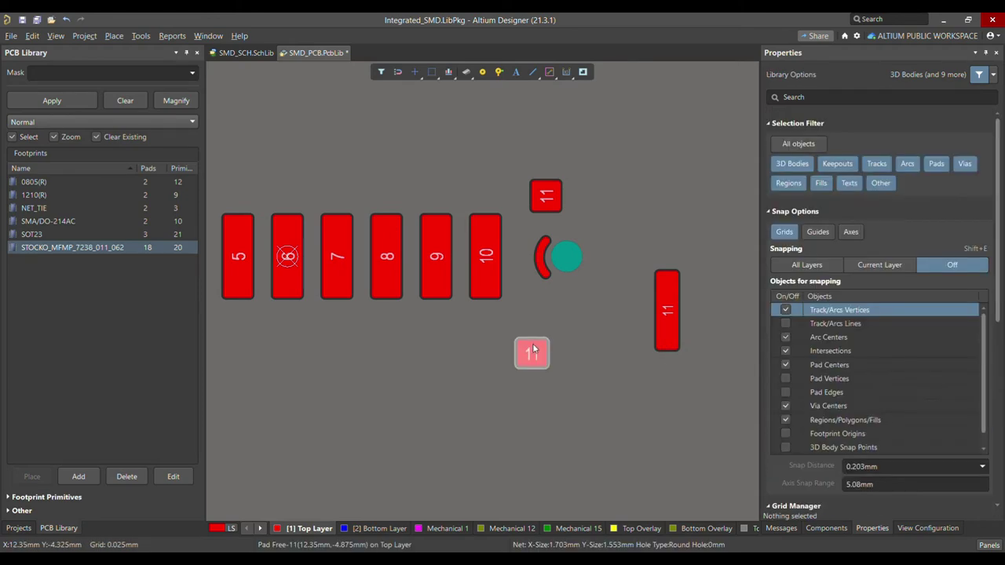
{"action": "left_click", "coordinate": [534, 350]}
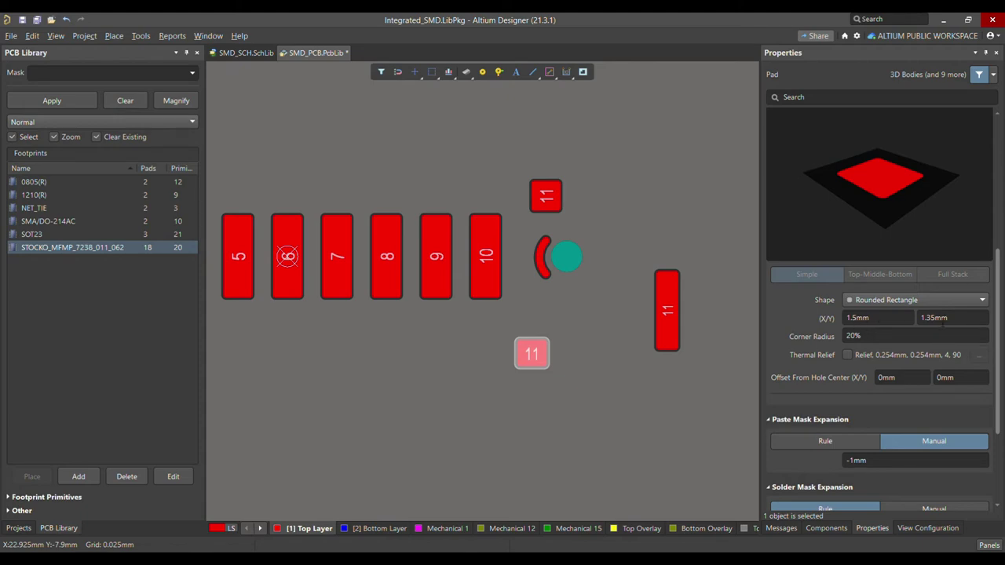
{"action": "scroll", "coordinate": [964, 378], "scroll_direction": "down", "scroll_amount": 3}
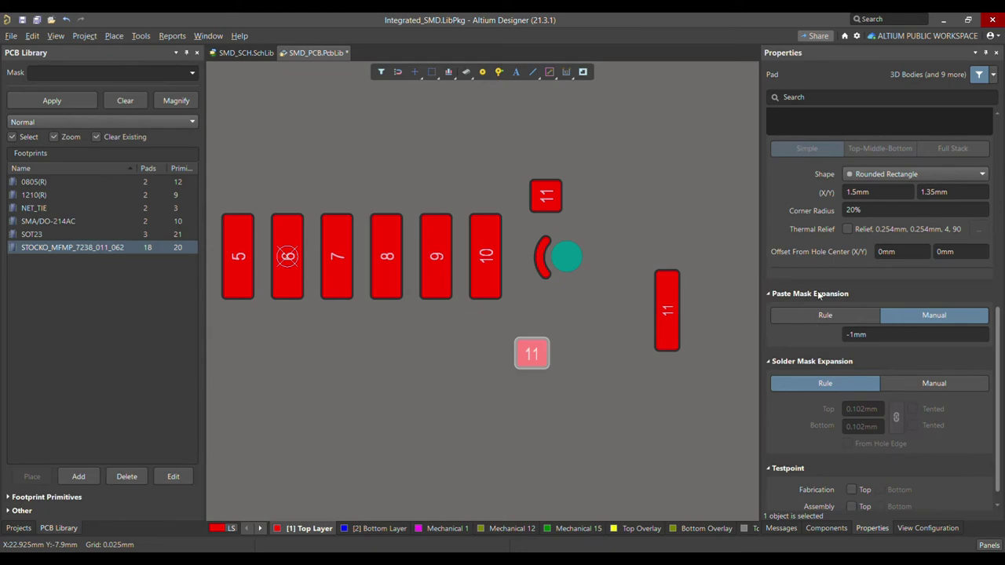
{"action": "scroll", "coordinate": [949, 362], "scroll_direction": "up", "scroll_amount": 10}
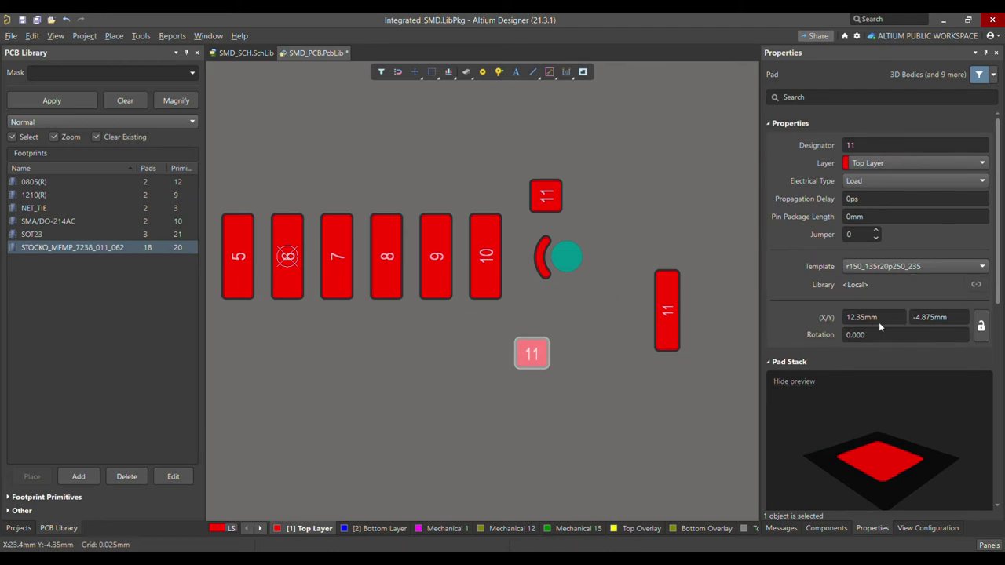
Undo the tall pad 11's move and review its coordinates, dimensions, corner radius and paste mask expansion.
{"action": "left_click", "coordinate": [617, 363]}
{"action": "key", "text": "ctrl+z"}
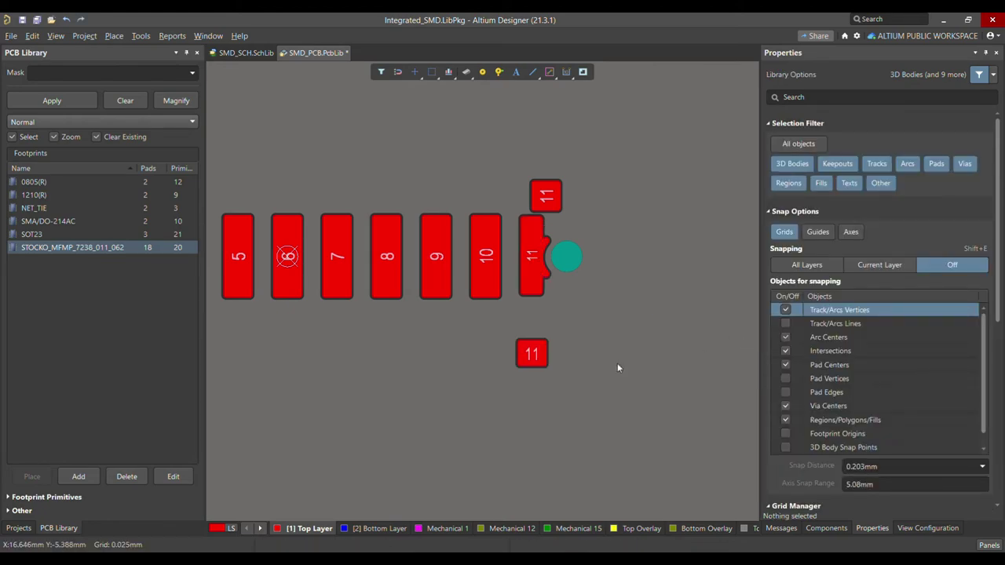
{"action": "left_click", "coordinate": [528, 288]}
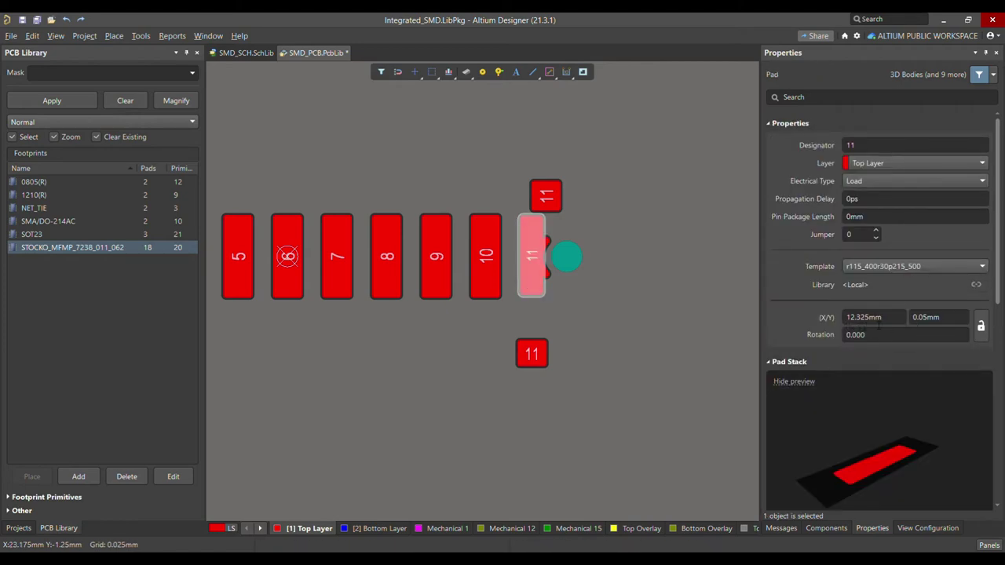
{"action": "left_click", "coordinate": [589, 317]}
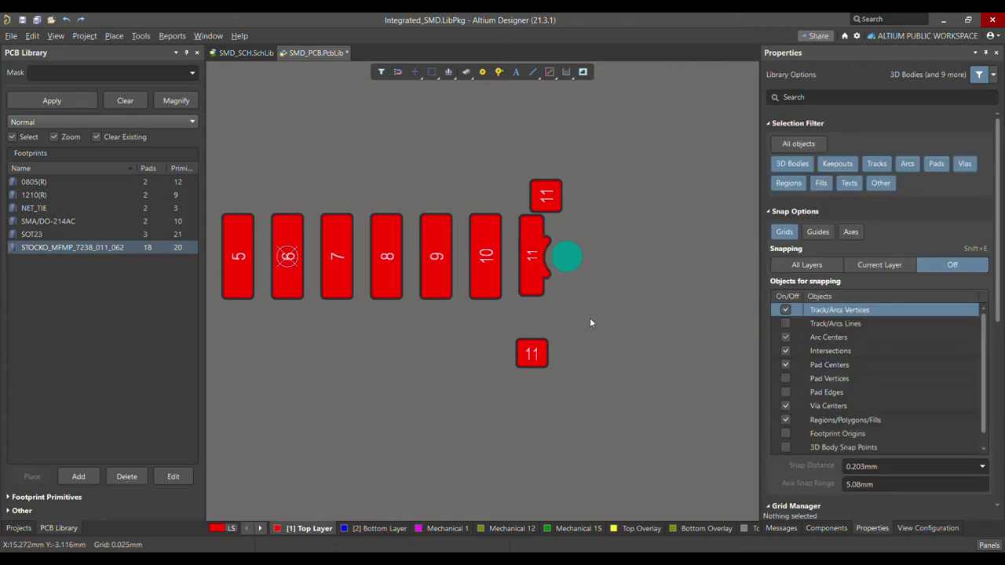
{"action": "left_click", "coordinate": [535, 281]}
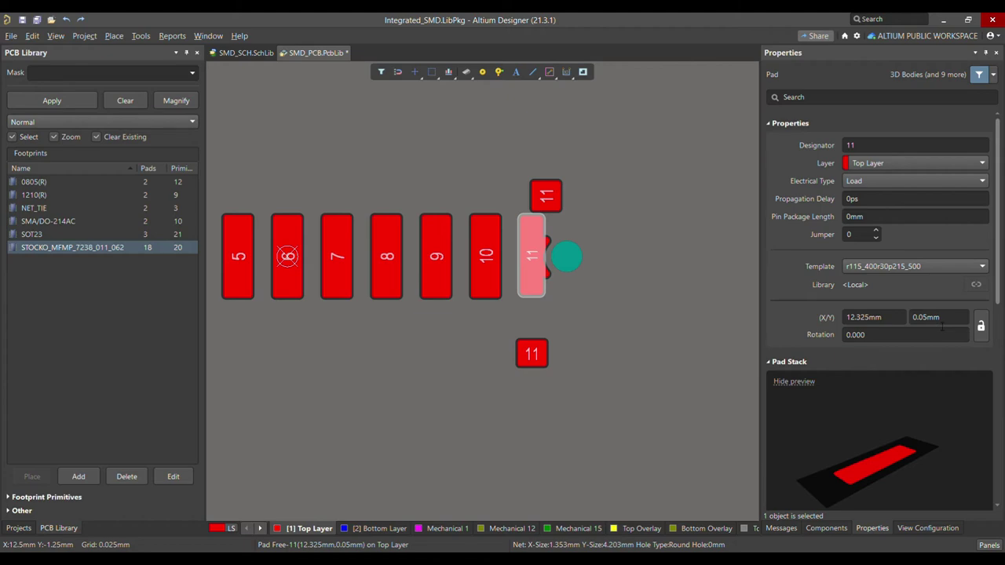
{"action": "scroll", "coordinate": [923, 322], "scroll_direction": "down", "scroll_amount": 6}
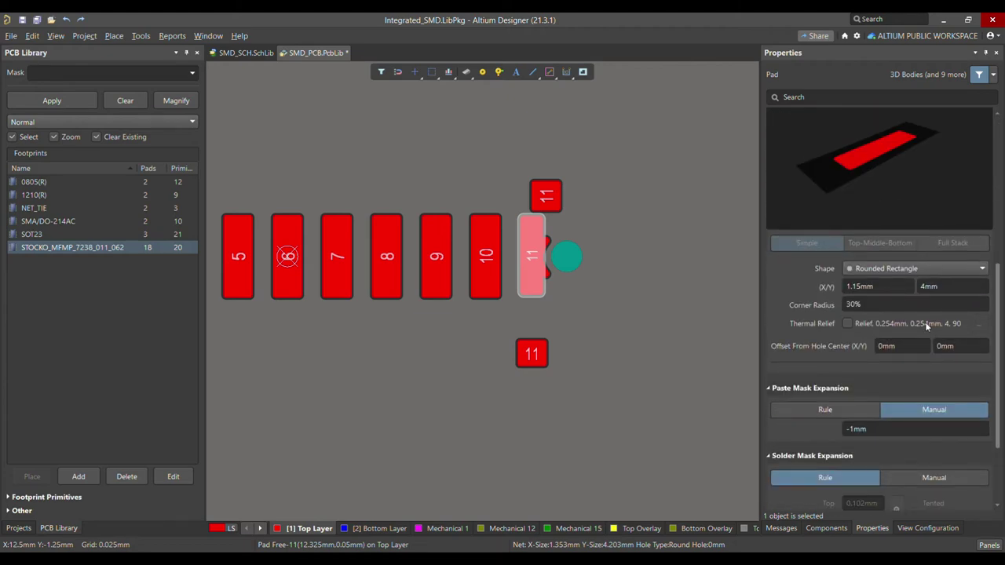
{"action": "scroll", "coordinate": [925, 322], "scroll_direction": "up", "scroll_amount": 3}
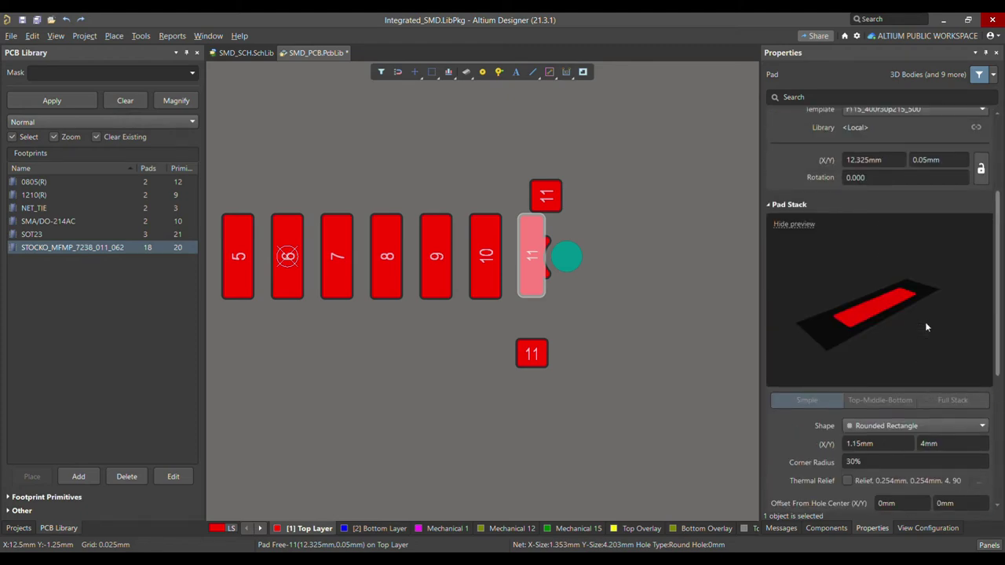
{"action": "left_click", "coordinate": [634, 284]}
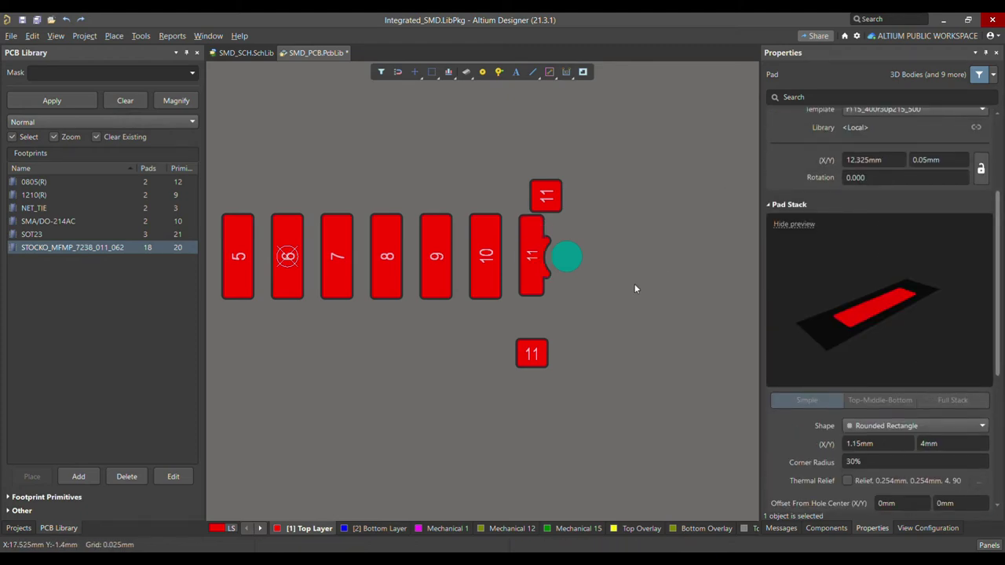
Undo the lower pad 11's move and return the upper pad 11 to X 12.5 mm, Y 1.425 mm.
{"action": "left_click", "coordinate": [548, 353]}
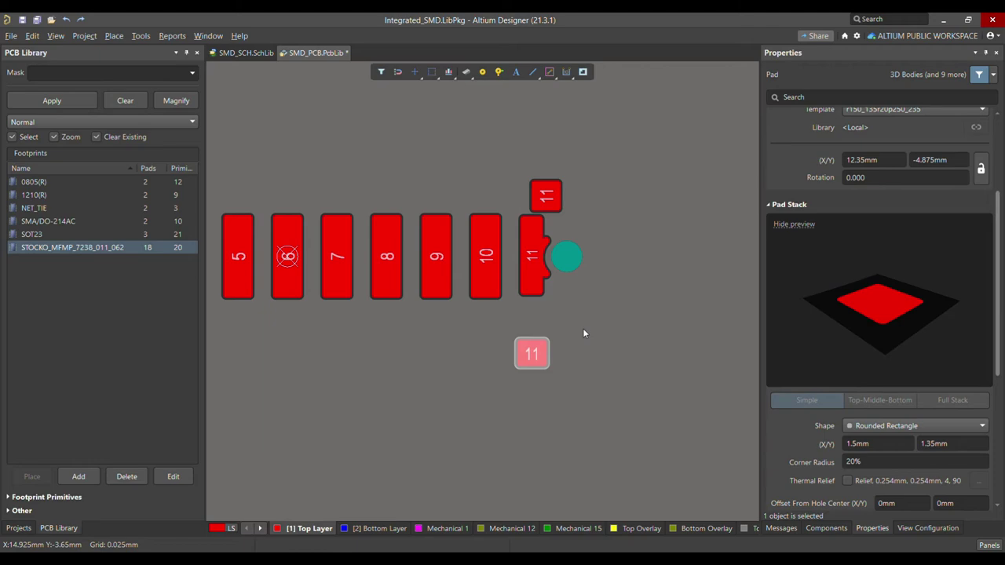
{"action": "left_click", "coordinate": [618, 346]}
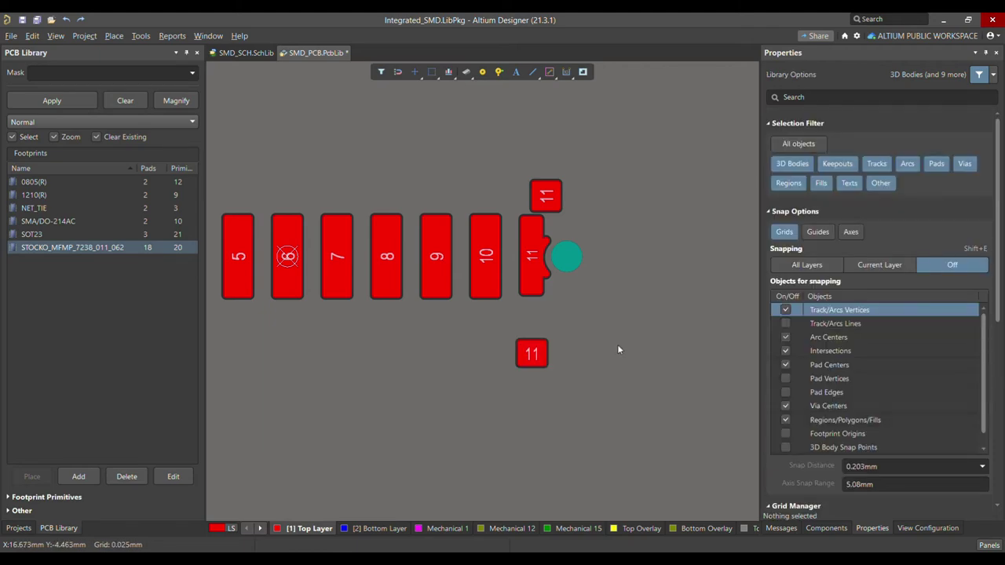
{"action": "key", "text": "ctrl+z"}
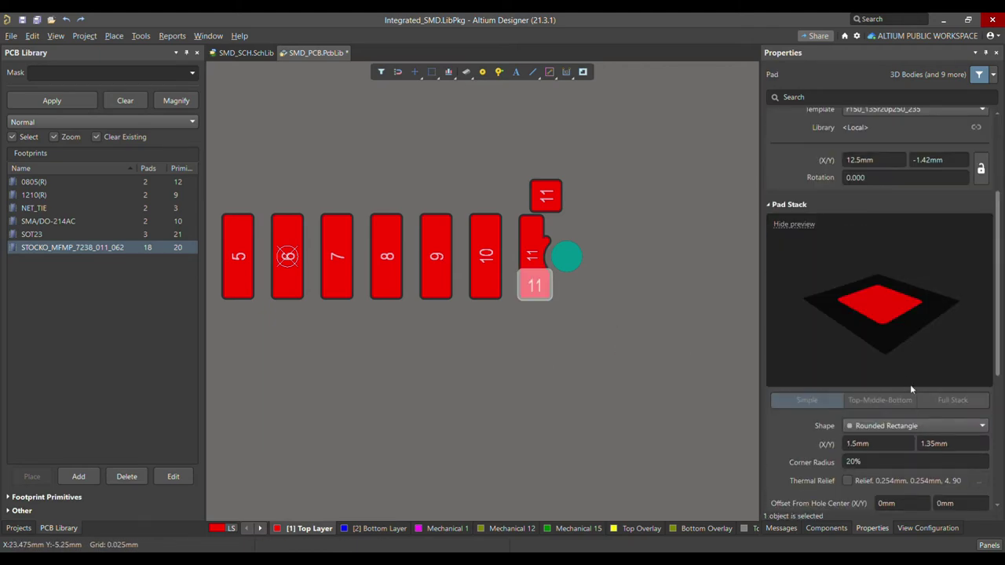
{"action": "scroll", "coordinate": [889, 286], "scroll_direction": "up", "scroll_amount": 4}
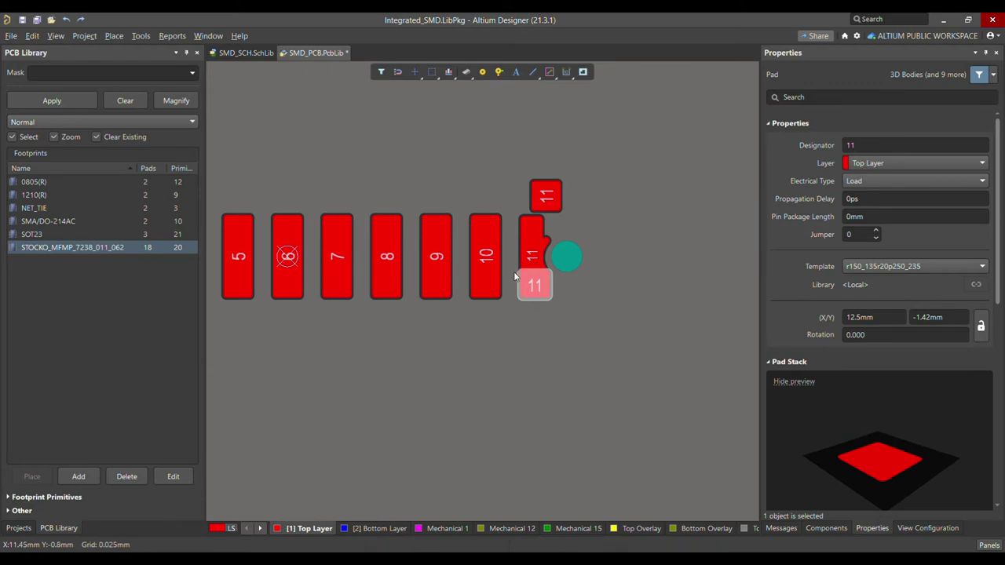
{"action": "left_click_drag", "start_coordinate": [548, 203], "coordinate": [550, 229]}
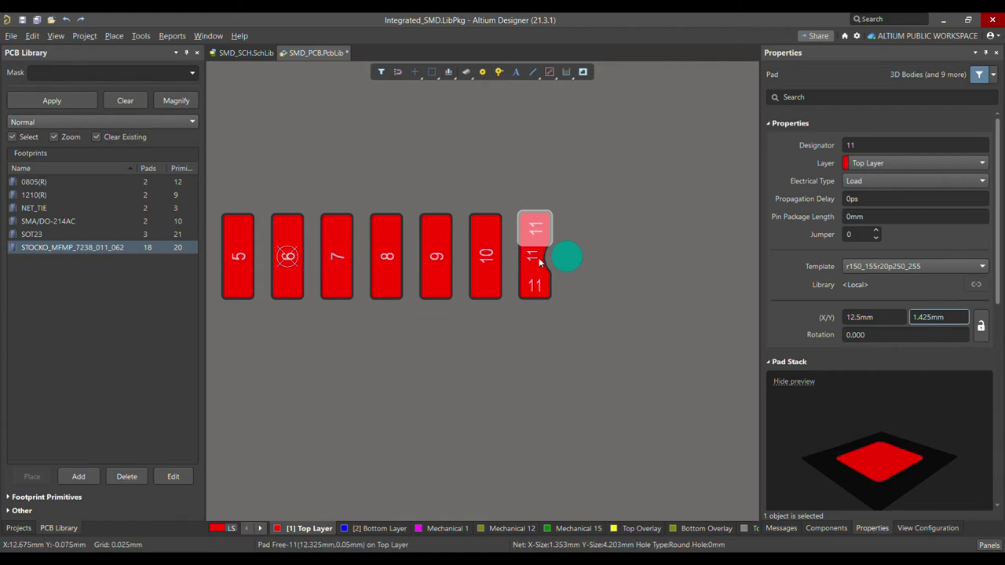
Check the reassembled pad 11 parts and review the arc's center location, width, radius, start angle and end angle against the hole.
{"action": "left_click", "coordinate": [544, 297]}
{"action": "left_click", "coordinate": [537, 333]}
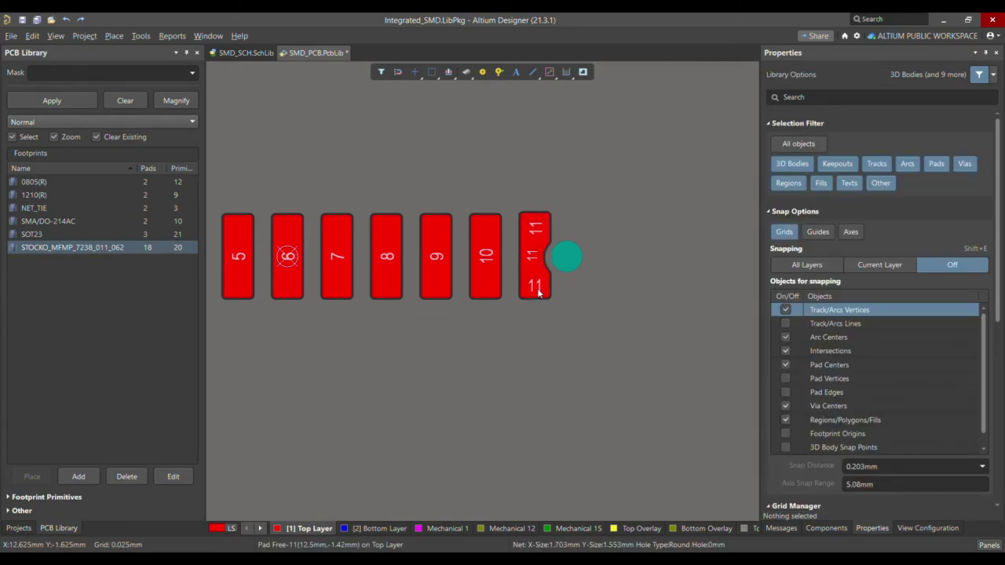
{"action": "left_click", "coordinate": [537, 259]}
{"action": "scroll", "coordinate": [537, 259], "scroll_direction": "up", "scroll_amount": 4, "text": "ctrl"}
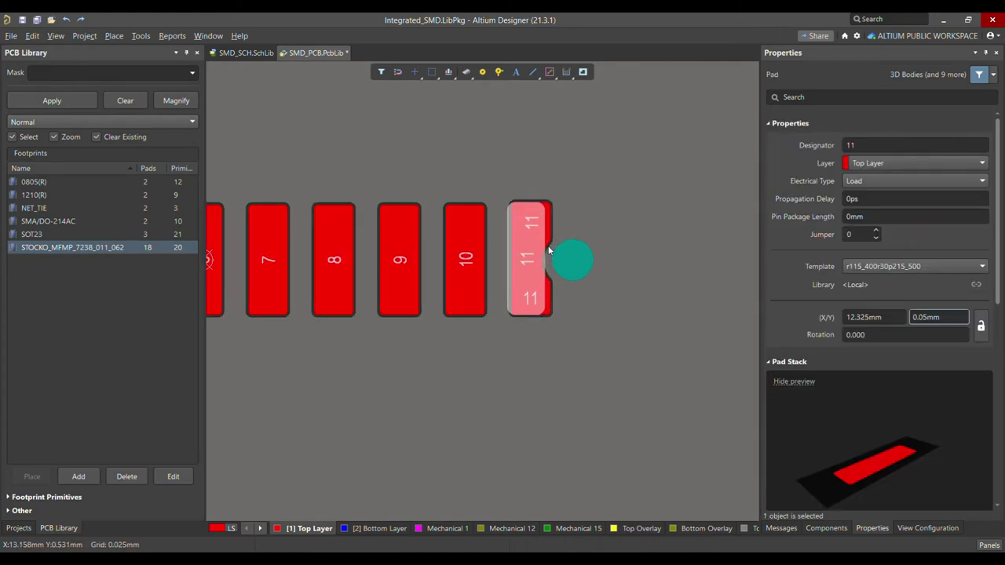
{"action": "left_click", "coordinate": [548, 306]}
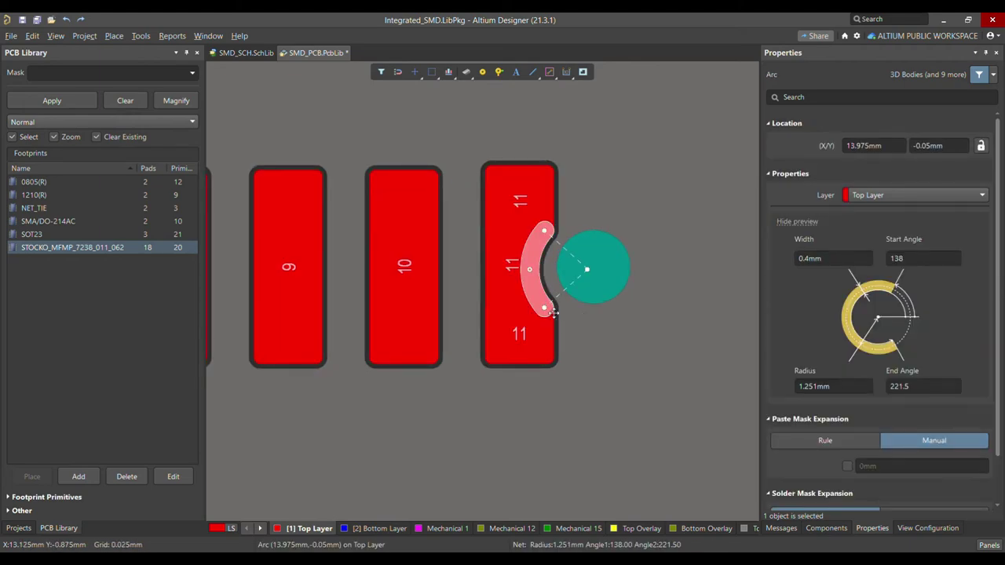
{"action": "scroll", "coordinate": [548, 306], "scroll_direction": "down", "scroll_amount": 2, "text": "ctrl"}
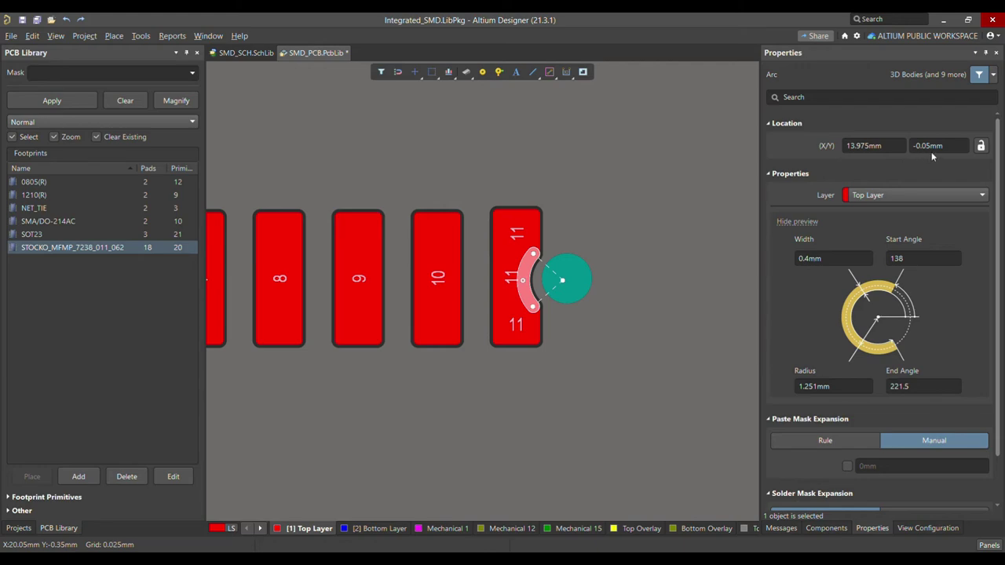
{"action": "scroll", "coordinate": [625, 262], "scroll_direction": "up", "scroll_amount": 2, "text": "ctrl"}
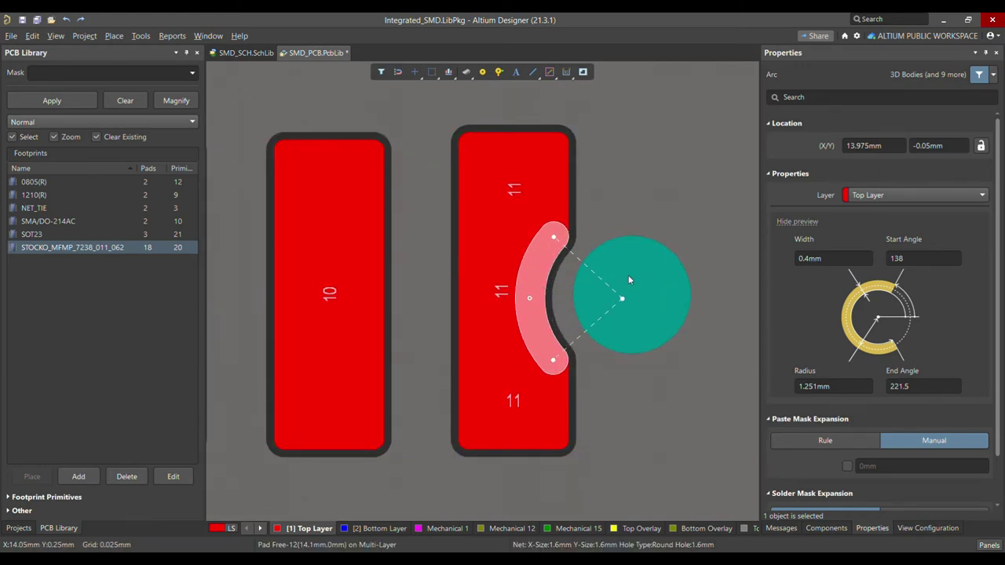
{"action": "scroll", "coordinate": [535, 334], "scroll_direction": "up", "scroll_amount": 1, "text": "ctrl"}
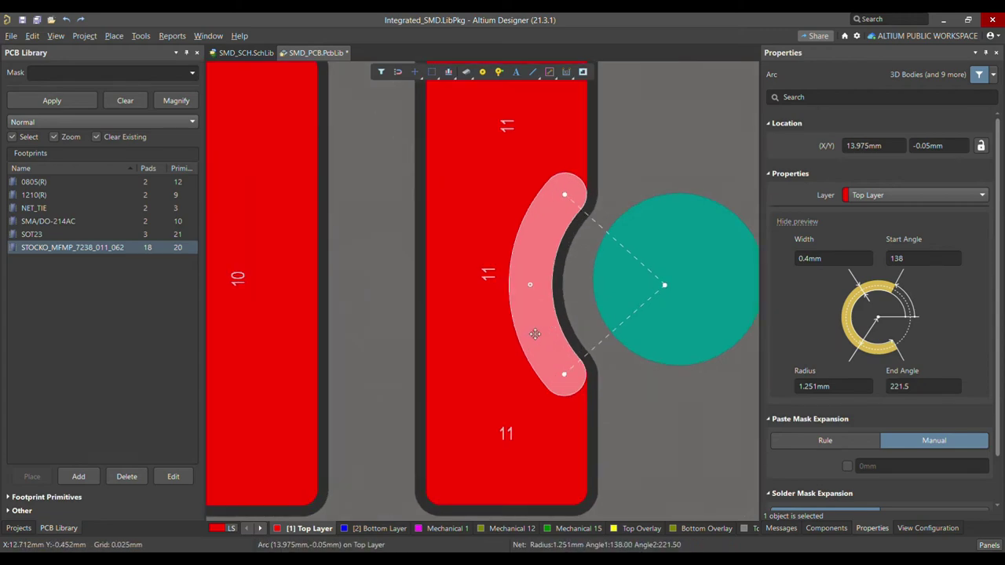
{"action": "scroll", "coordinate": [535, 335], "scroll_direction": "down", "scroll_amount": 3, "text": "ctrl"}
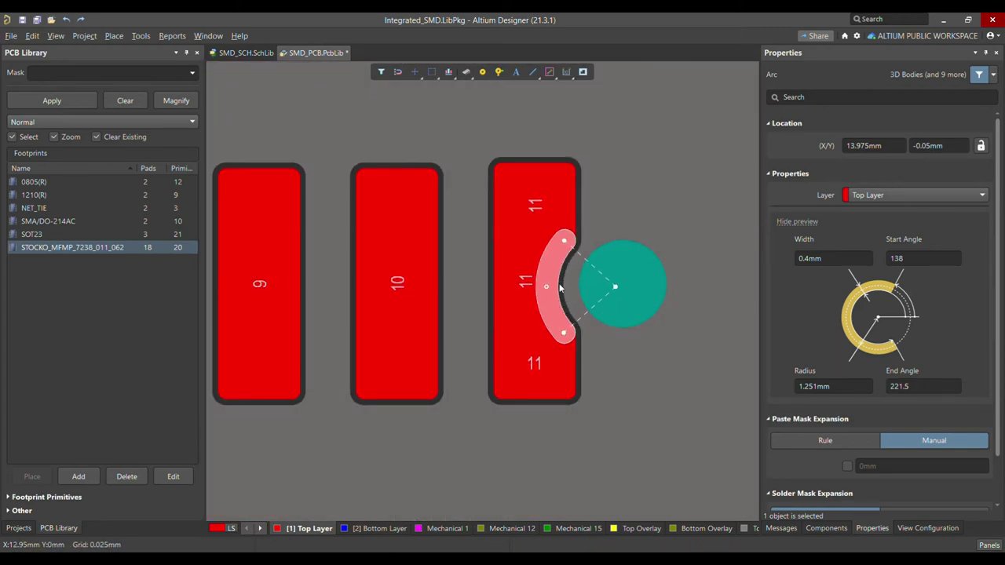
Draw a trial arc of about 4.44 mm radius on the Top Layer above the pads and set its solder mask expansion to Rule.
{"action": "scroll", "coordinate": [792, 359], "scroll_direction": "down", "scroll_amount": 1}
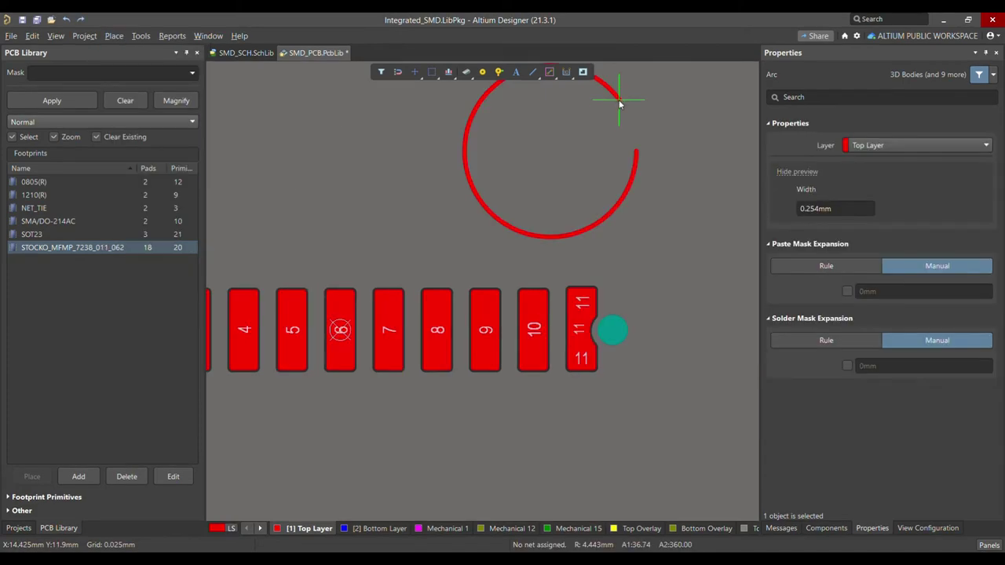
{"action": "left_click", "coordinate": [619, 99]}
{"action": "left_click", "coordinate": [507, 197]}
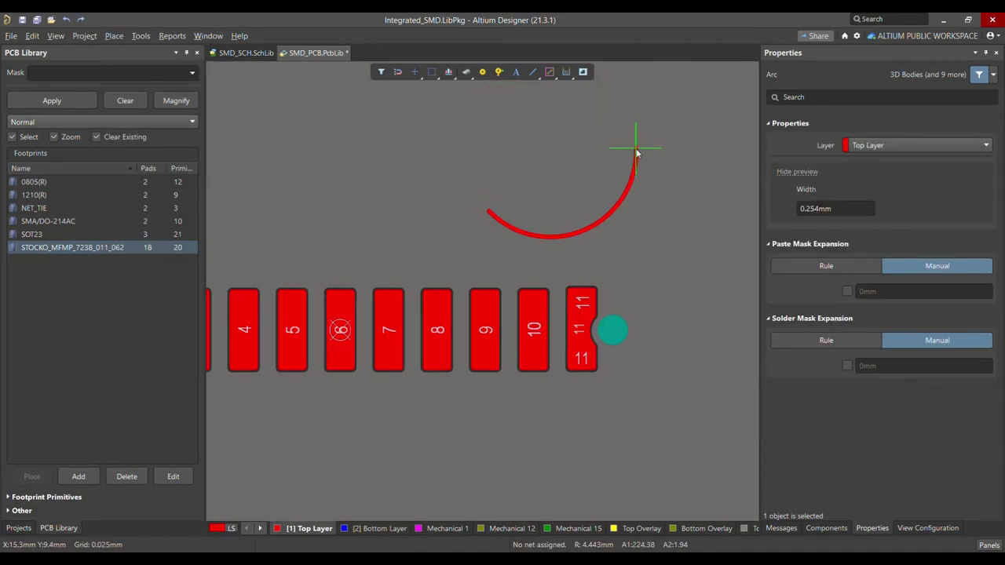
{"action": "left_click", "coordinate": [634, 168]}
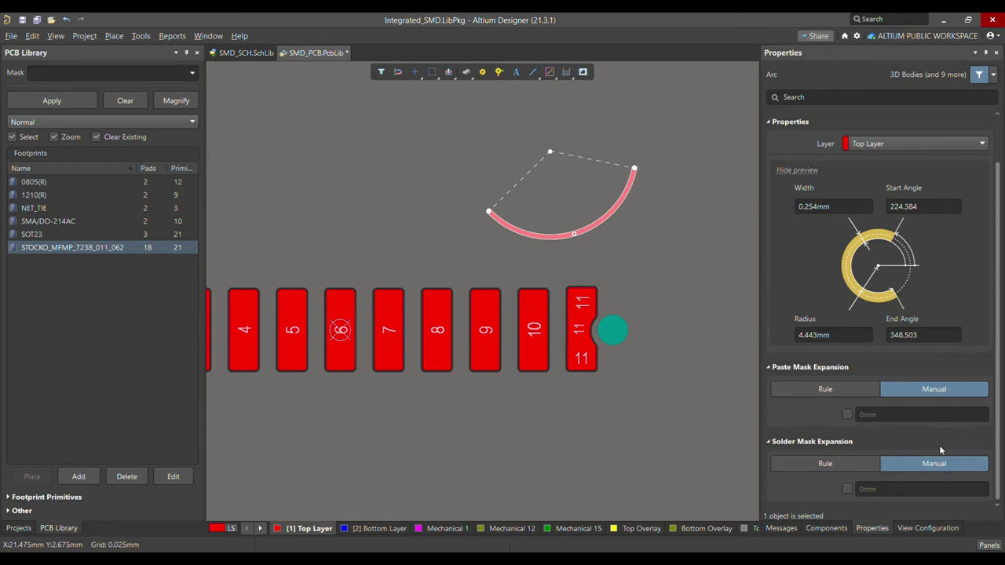
{"action": "left_click", "coordinate": [833, 465]}
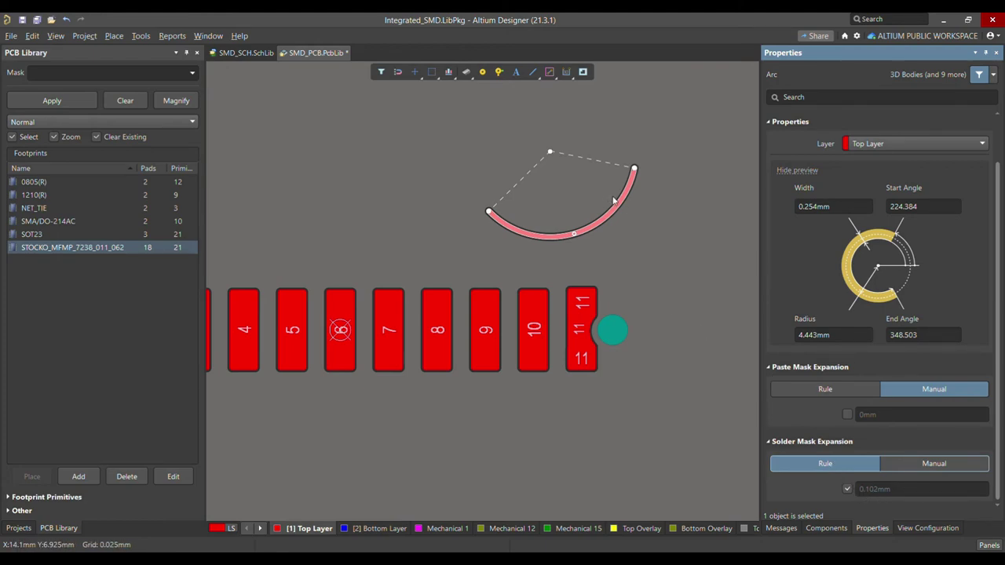
Delete the trial arc above the pad row.
{"action": "left_click", "coordinate": [639, 229]}
{"action": "left_click", "coordinate": [620, 205]}
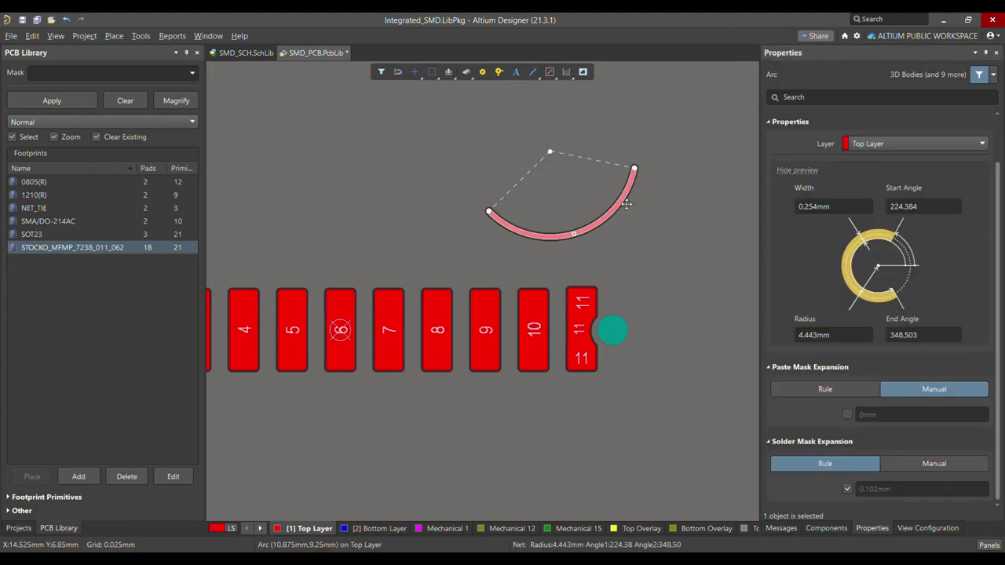
{"action": "key", "text": "Delete"}
Select the arc in pad 11 beside the round hole and check its paste mask and solder mask expansion settings.
{"action": "scroll", "coordinate": [588, 333], "scroll_direction": "up", "scroll_amount": 4, "text": "ctrl"}
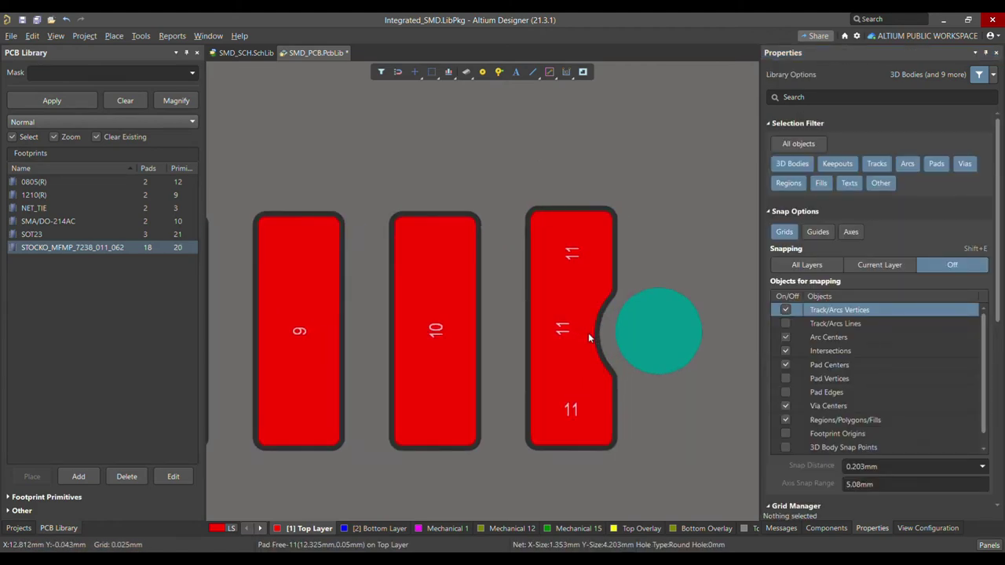
{"action": "left_click", "coordinate": [588, 333]}
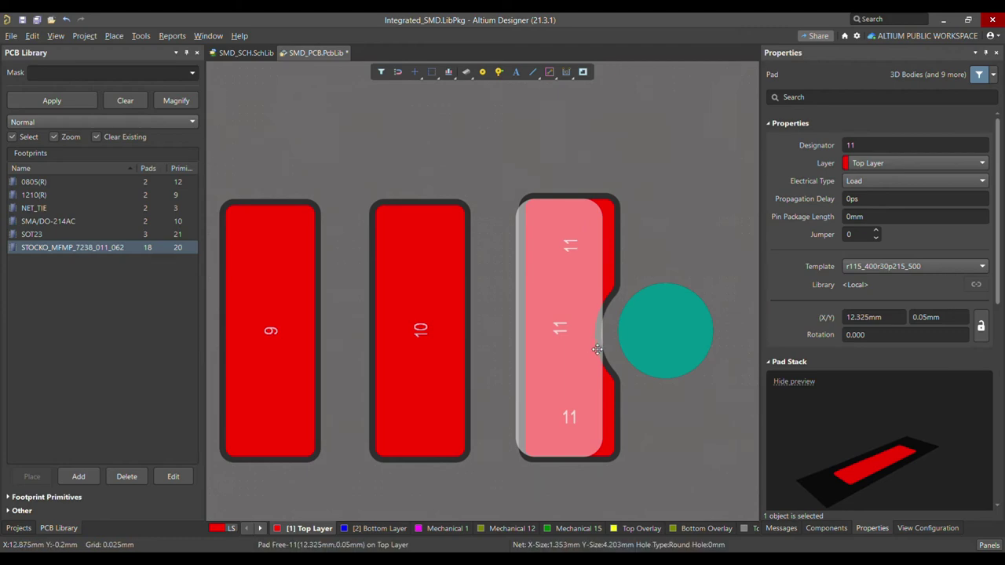
{"action": "left_click", "coordinate": [599, 351]}
{"action": "left_click", "coordinate": [596, 339]}
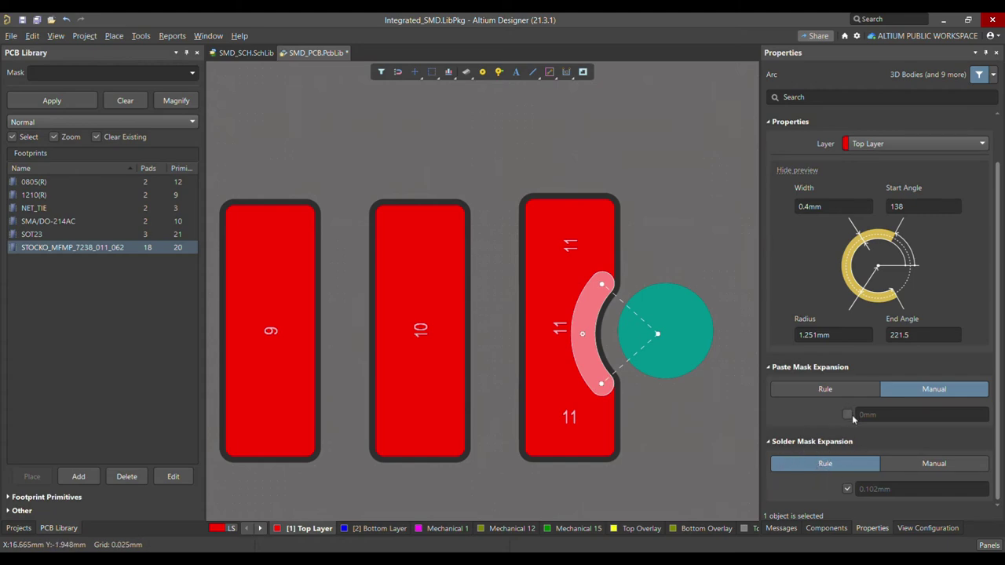
{"action": "left_click", "coordinate": [699, 428]}
Show the complete footprint and save the SMD_PCB.PcbLib library.
{"action": "key", "text": "ctrl+Page_Down"}
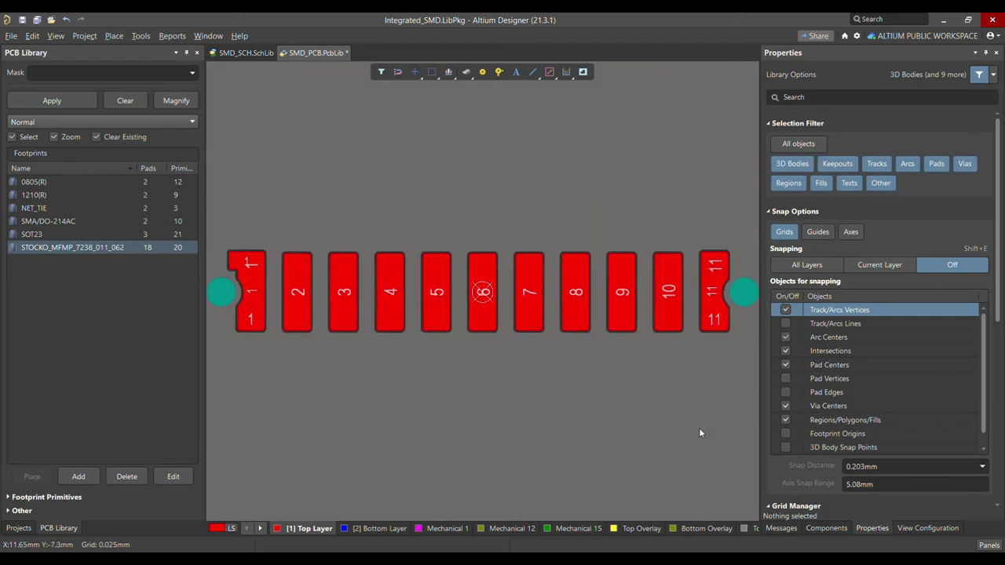
{"action": "scroll", "coordinate": [463, 267], "scroll_direction": "down", "scroll_amount": 1, "text": "ctrl"}
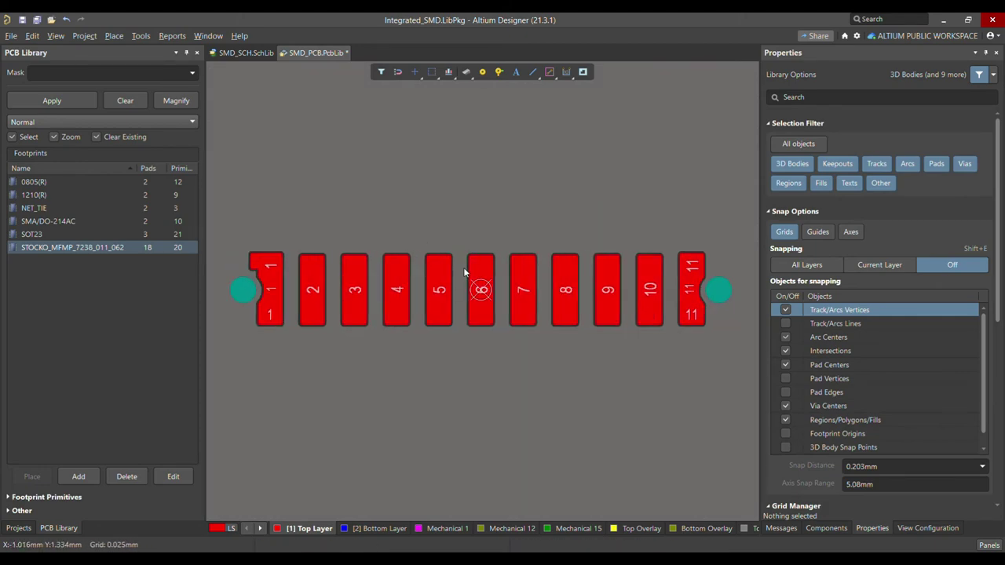
{"action": "scroll", "coordinate": [463, 267], "scroll_direction": "down", "scroll_amount": 1, "text": "ctrl"}
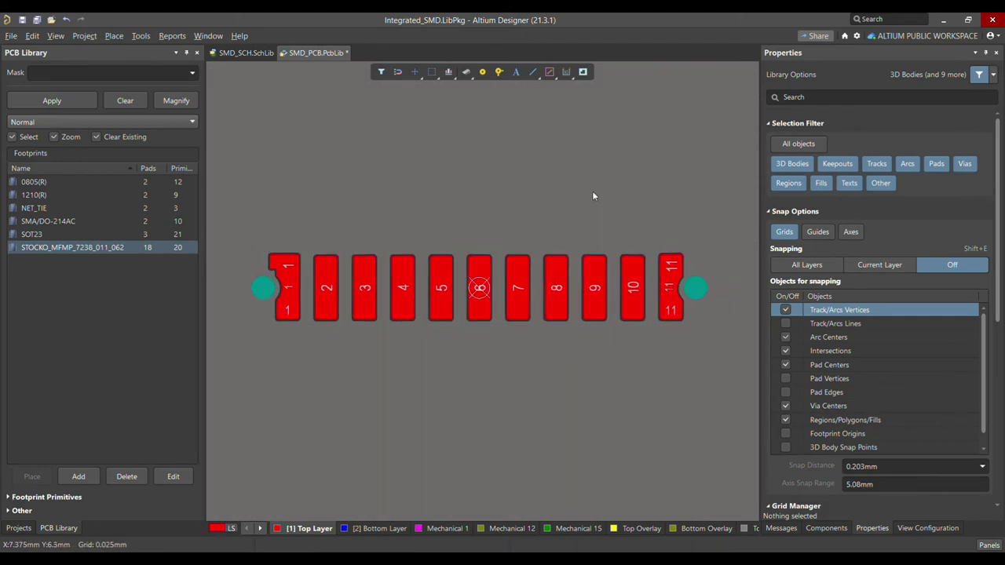
{"action": "key", "text": "ctrl+s"}
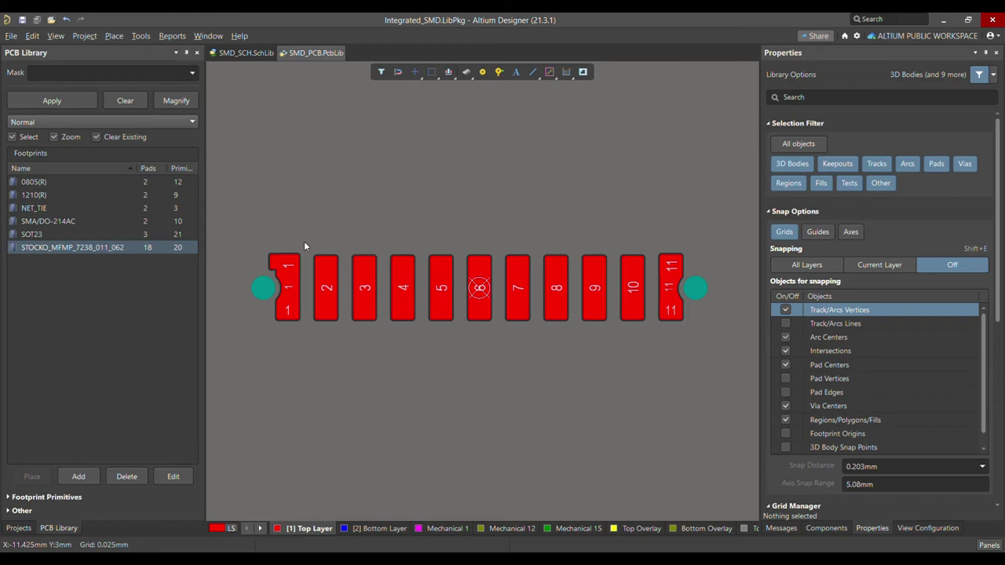
{"action": "key", "text": "alt+Tab"}
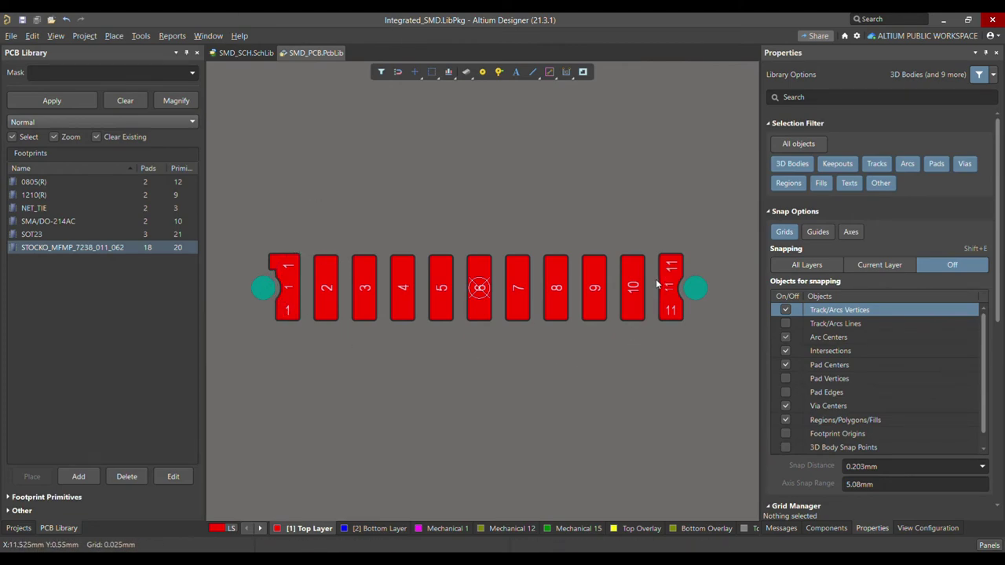
Copy all Top Layer pads and arcs onto the Bottom Layer at the same position and save the library.
{"action": "left_click", "coordinate": [376, 528]}
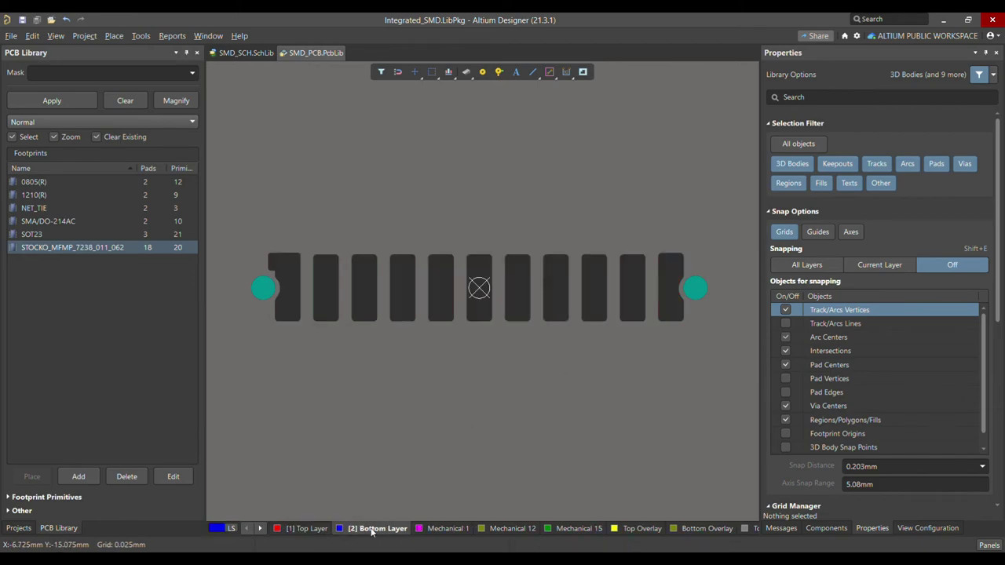
{"action": "left_click", "coordinate": [306, 528]}
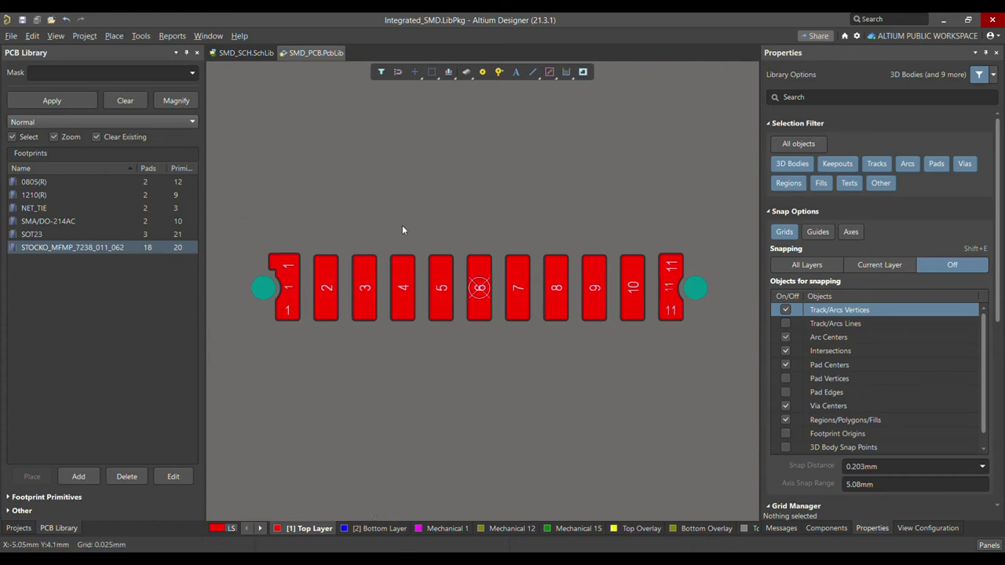
{"action": "key", "text": "s"}
{"action": "key", "text": "i"}
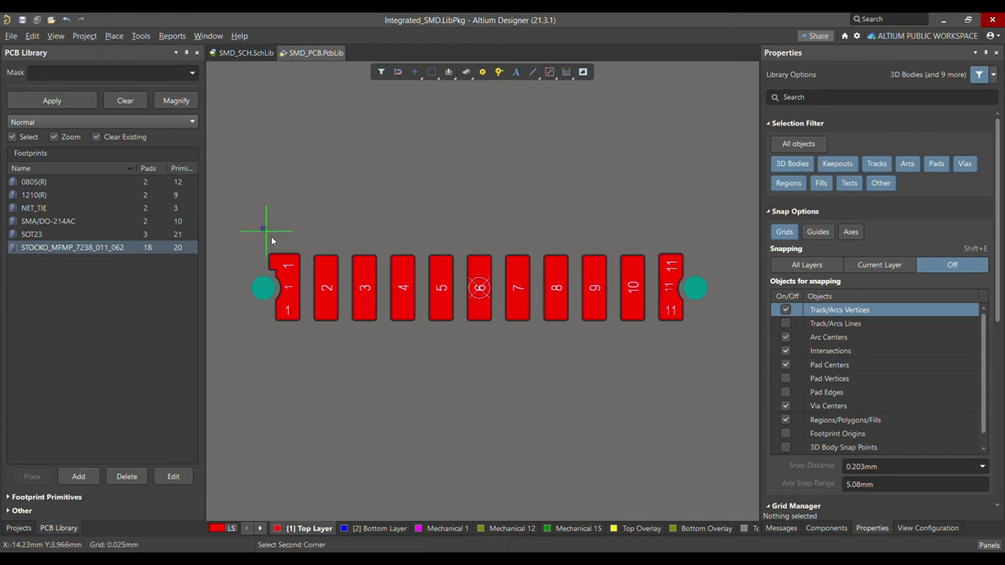
{"action": "left_click", "coordinate": [261, 226]}
{"action": "left_click", "coordinate": [682, 332]}
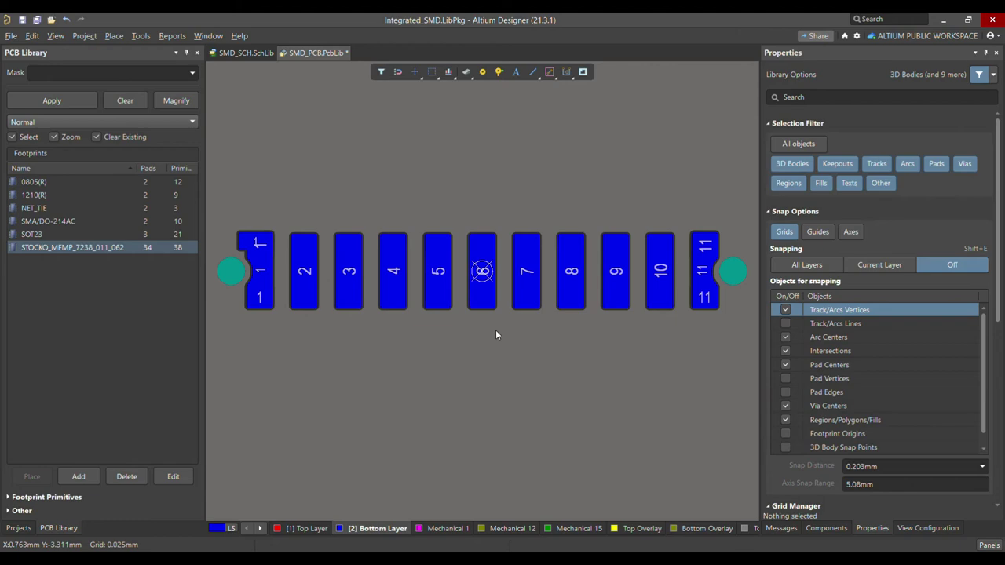
{"action": "key", "text": "ctrl+s"}
{"action": "scroll", "coordinate": [495, 335], "scroll_direction": "down", "scroll_amount": 1, "text": "ctrl"}
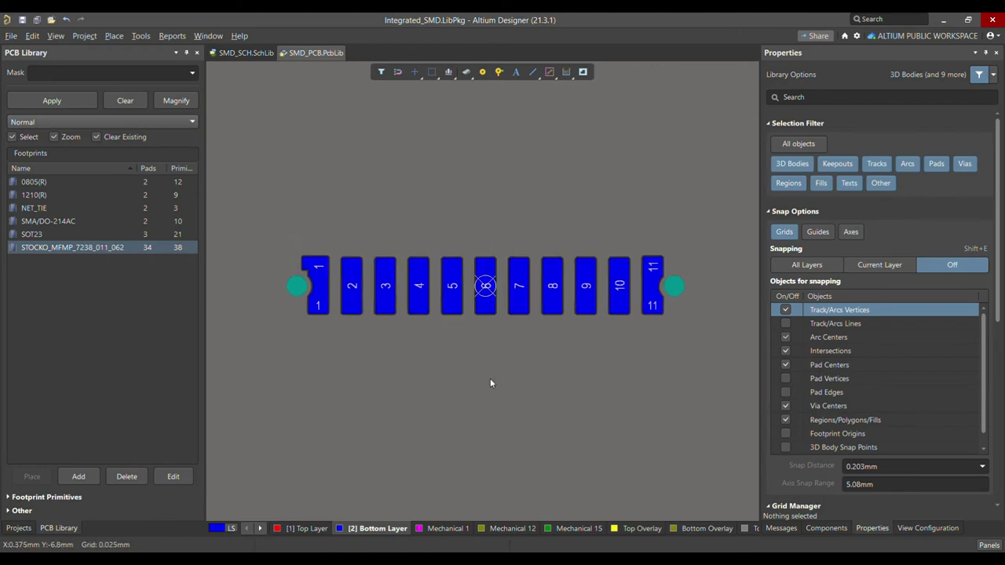
{"action": "key", "text": "s"}
{"action": "key", "text": "i"}
{"action": "left_click", "coordinate": [292, 229]}
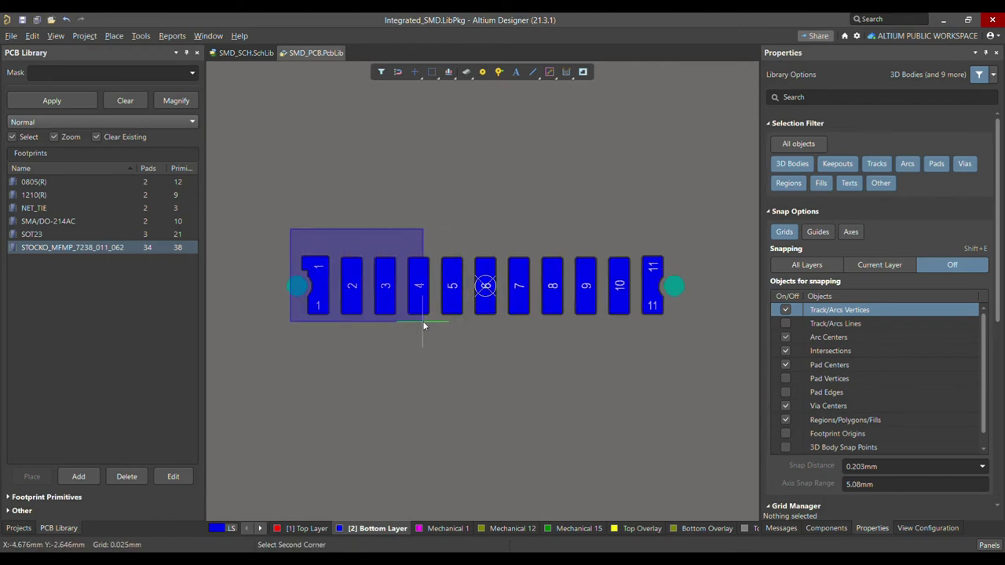
{"action": "key", "text": "Escape"}
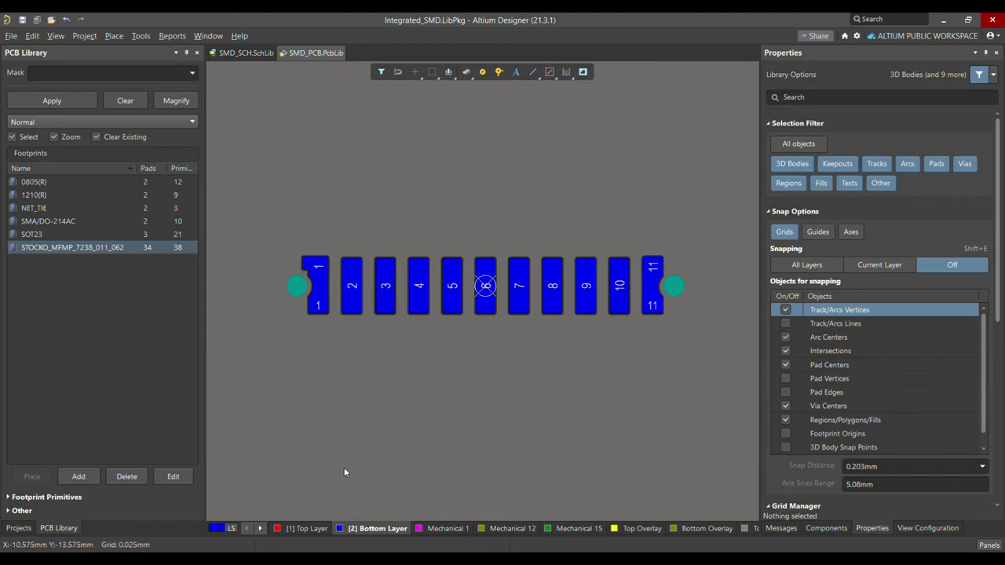
Select all pads, arcs and holes of the footprint from the Top Layer and lock their positions.
{"action": "left_click", "coordinate": [284, 526]}
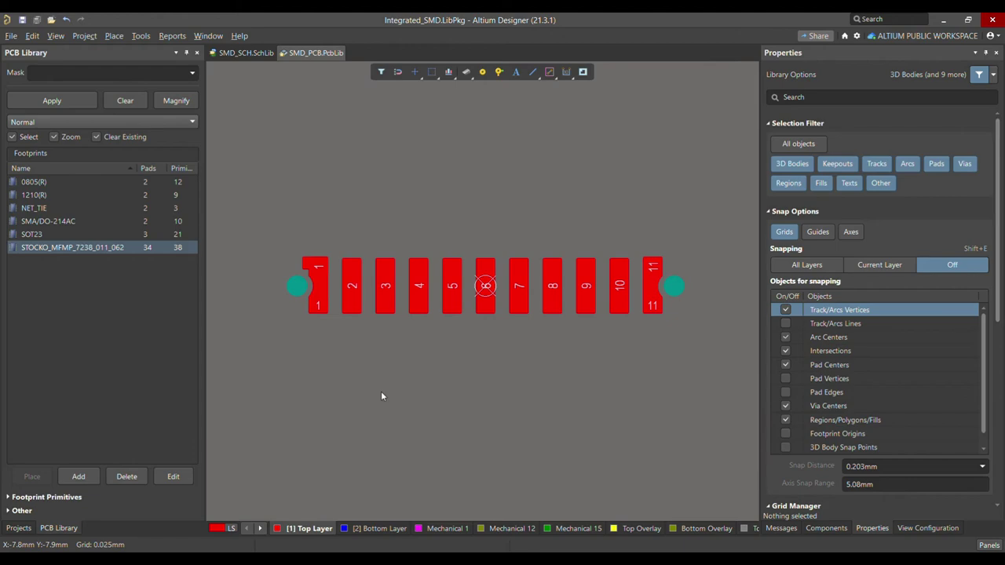
{"action": "left_click", "coordinate": [260, 210]}
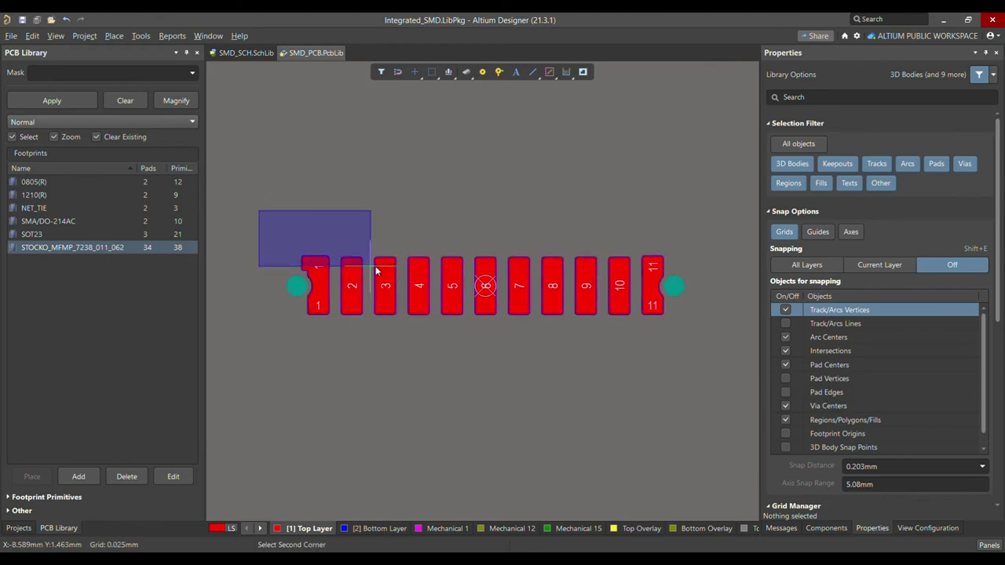
{"action": "left_click", "coordinate": [703, 333]}
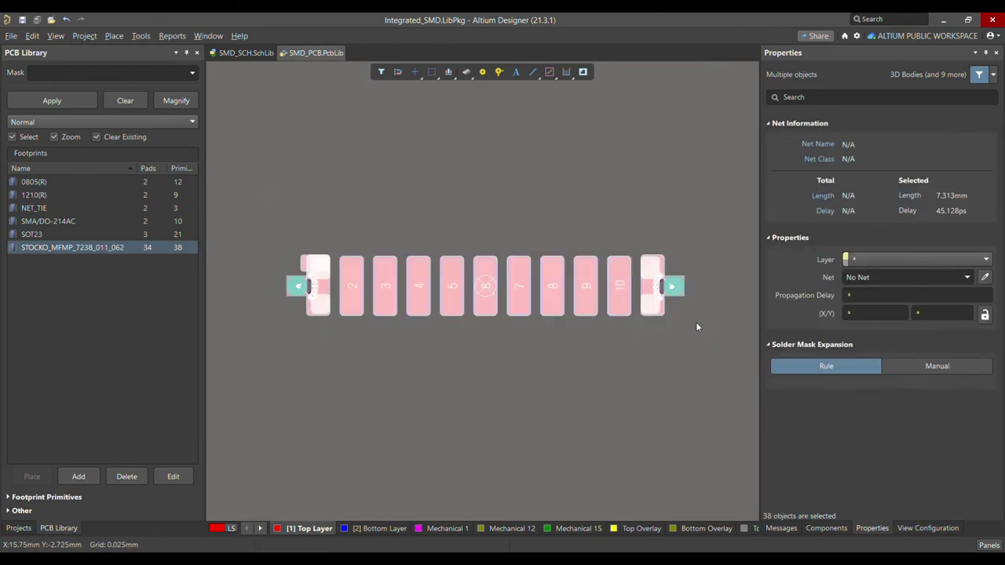
{"action": "left_click", "coordinate": [985, 315]}
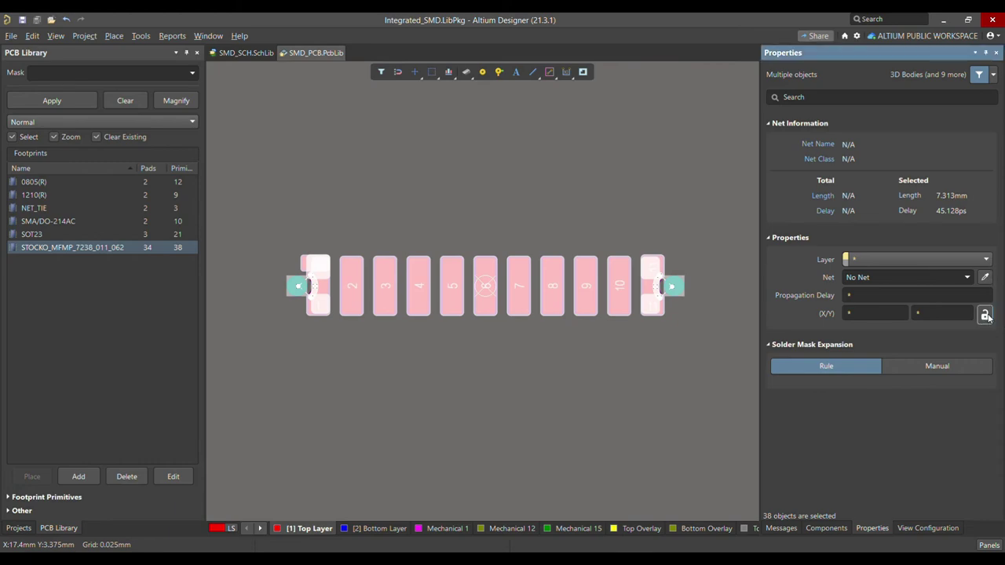
{"action": "left_click", "coordinate": [540, 342]}
Preview the footprint in 3D, and save the library after returning to the 2D Top Layer view.
{"action": "key", "text": "3"}
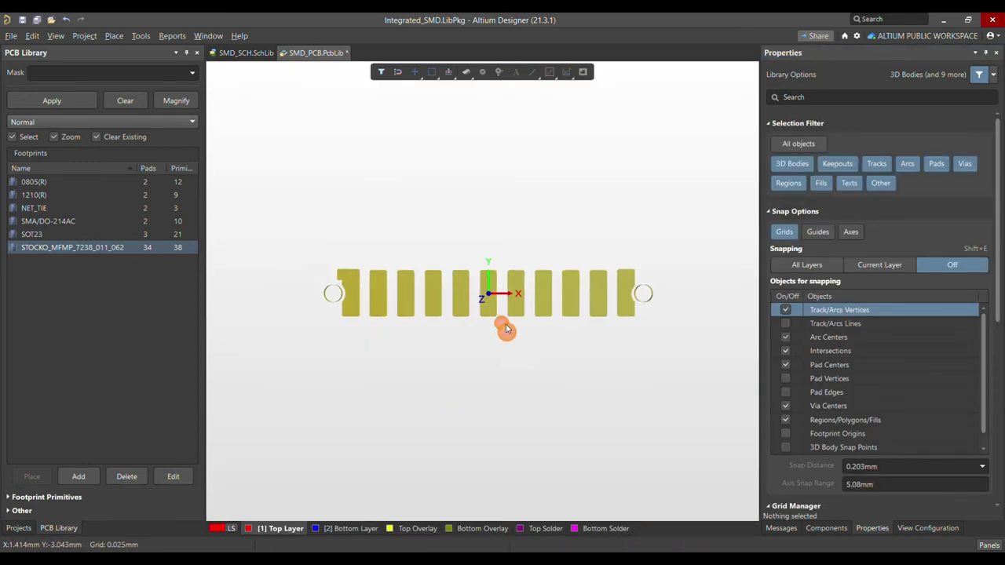
{"action": "mouse_move", "coordinate": [505, 322]}
{"action": "right_mouse_down", "text": "shift"}
{"action": "mouse_move", "coordinate": [319, 496]}
{"action": "mouse_move", "coordinate": [276, 498]}
{"action": "mouse_move", "coordinate": [482, 363]}
{"action": "mouse_move", "coordinate": [439, 345]}
{"action": "mouse_move", "coordinate": [359, 337]}
{"action": "mouse_move", "coordinate": [272, 375]}
{"action": "mouse_move", "coordinate": [392, 404]}
{"action": "mouse_move", "coordinate": [561, 252]}
{"action": "mouse_move", "coordinate": [495, 326]}
{"action": "right_mouse_up", "text": "shift"}
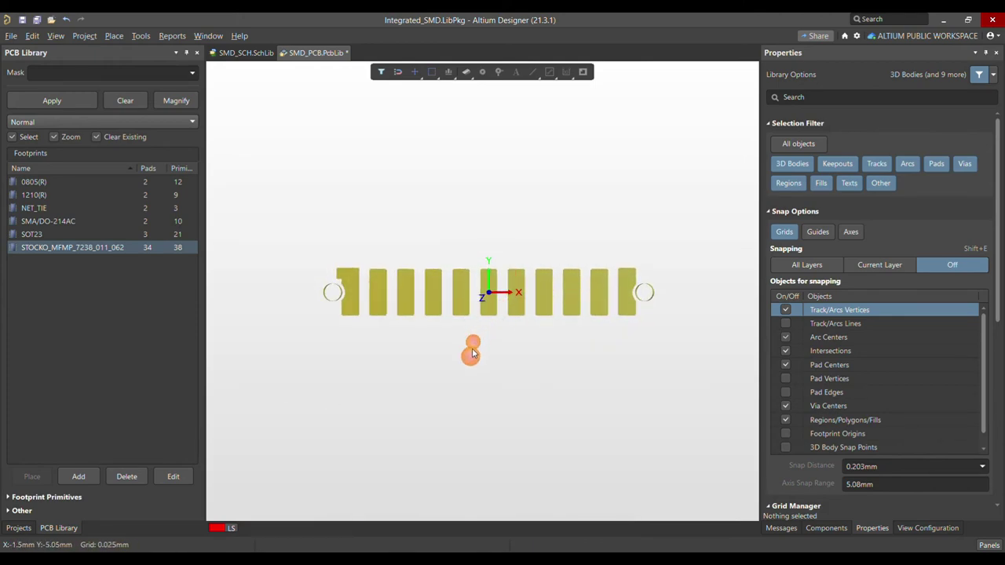
{"action": "key", "text": "2"}
{"action": "left_click", "coordinate": [323, 529]}
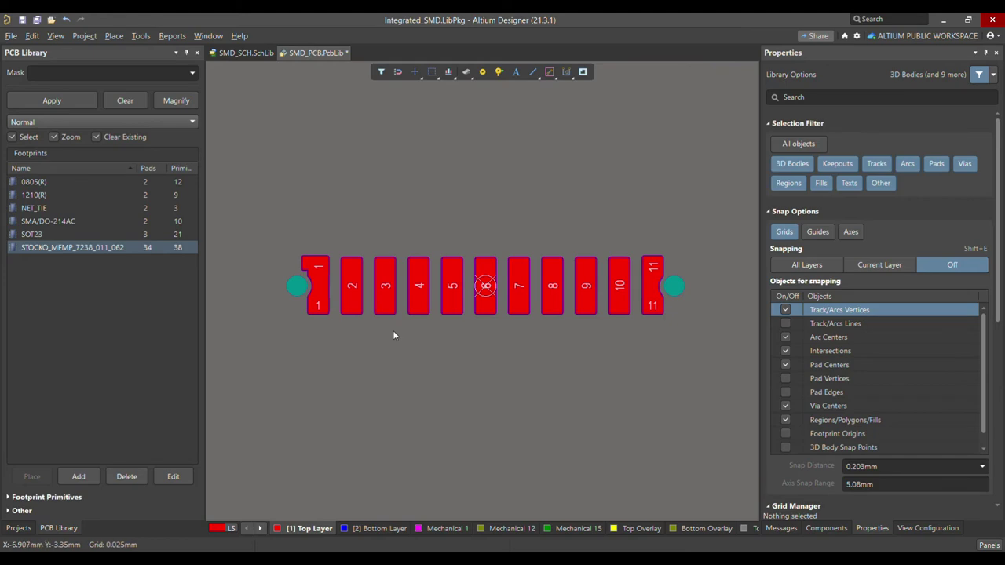
{"action": "key", "text": "ctrl+s"}
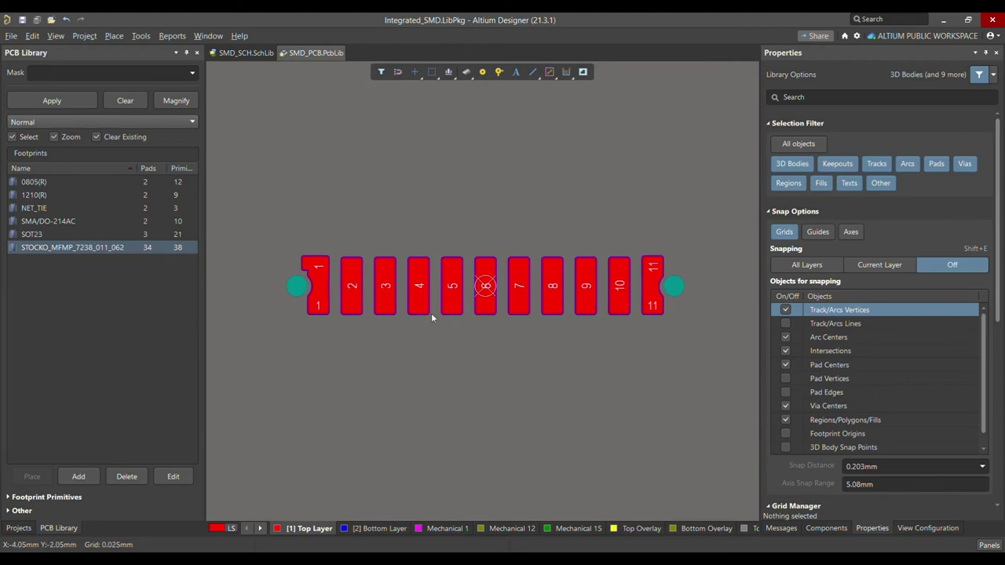
Examine the custom shape of pad 1 around the round hole in 2D and in 3D.
{"action": "scroll", "coordinate": [325, 244], "scroll_direction": "up", "scroll_amount": 2, "text": "ctrl"}
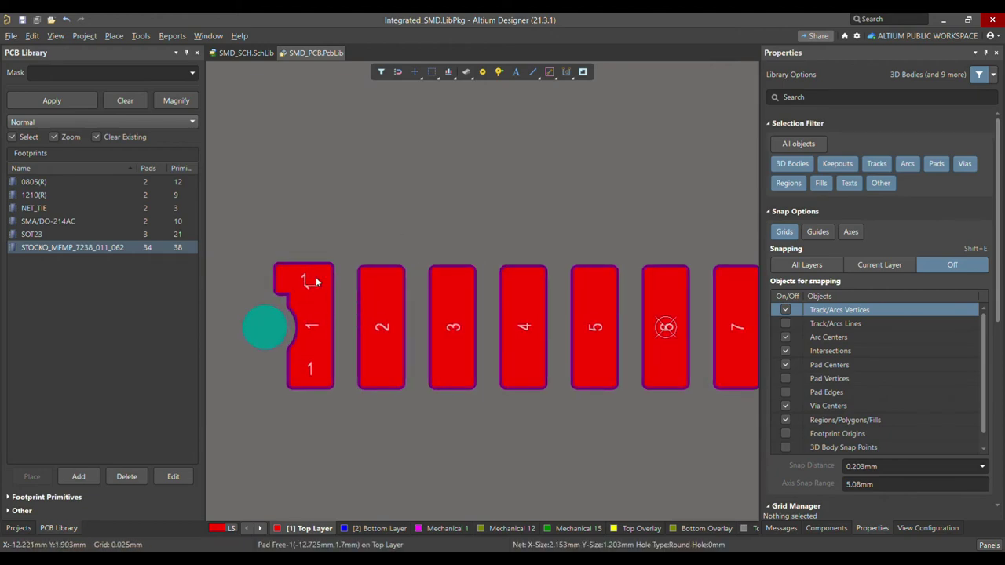
{"action": "scroll", "coordinate": [391, 279], "scroll_direction": "up", "scroll_amount": 1, "text": "ctrl"}
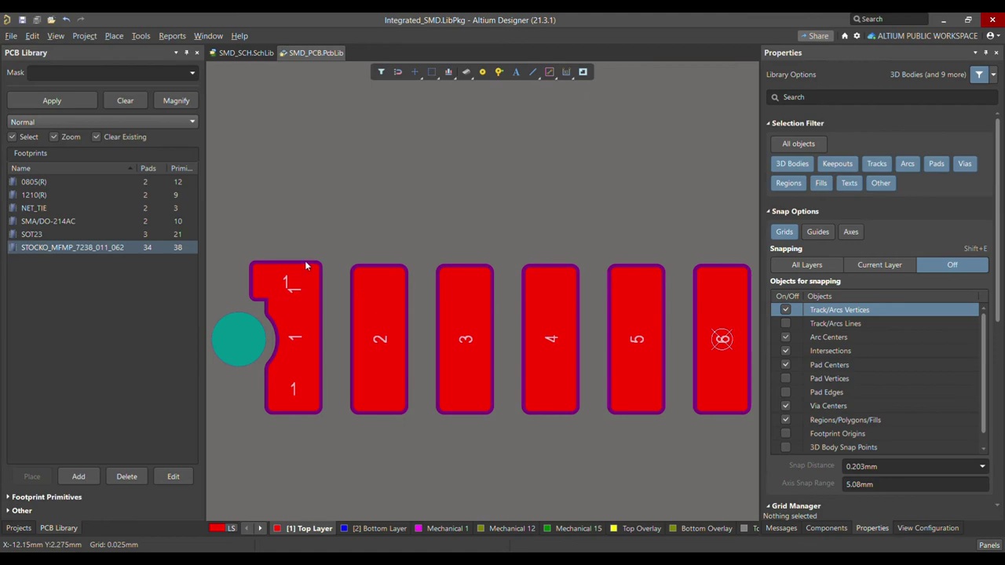
{"action": "key", "text": "3"}
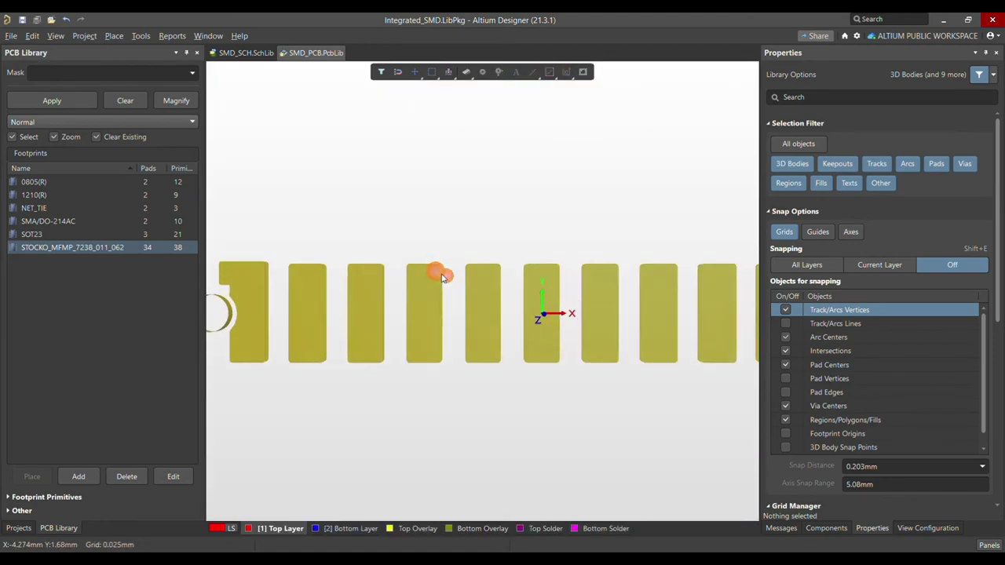
{"action": "right_click_drag", "start_coordinate": [441, 279], "coordinate": [496, 258], "text": "shift"}
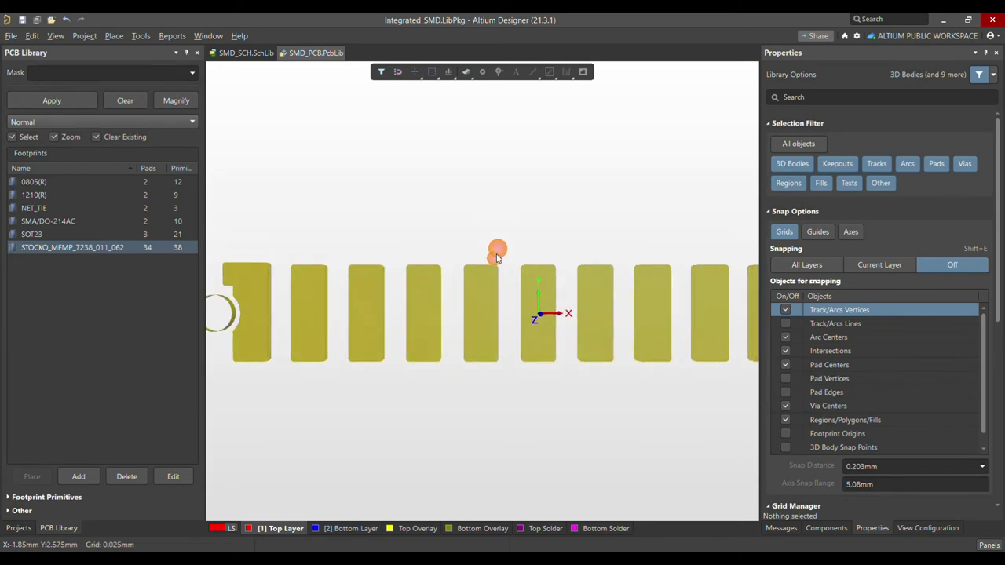
{"action": "key", "text": "2"}
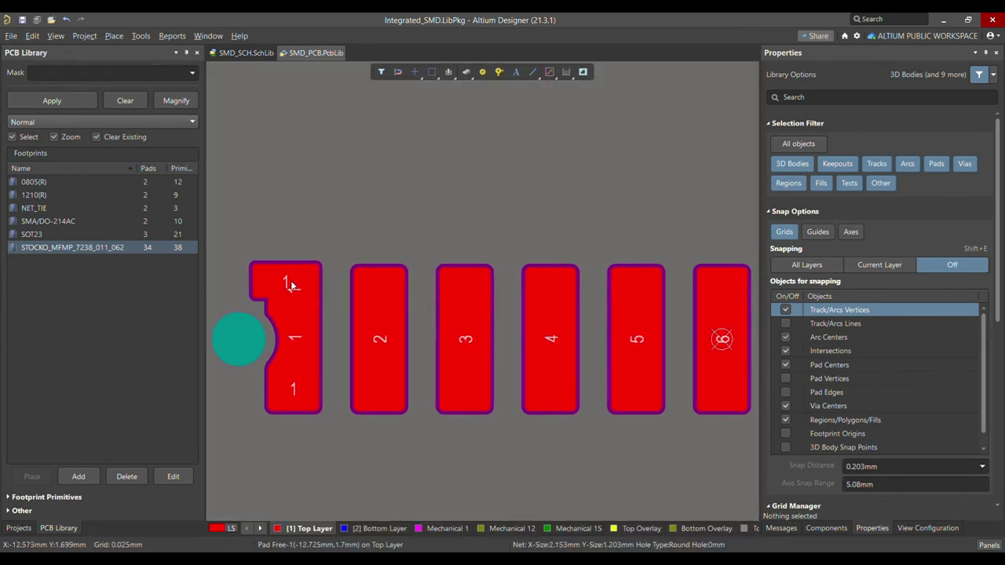
{"action": "scroll", "coordinate": [285, 289], "scroll_direction": "down", "scroll_amount": 2, "text": "ctrl"}
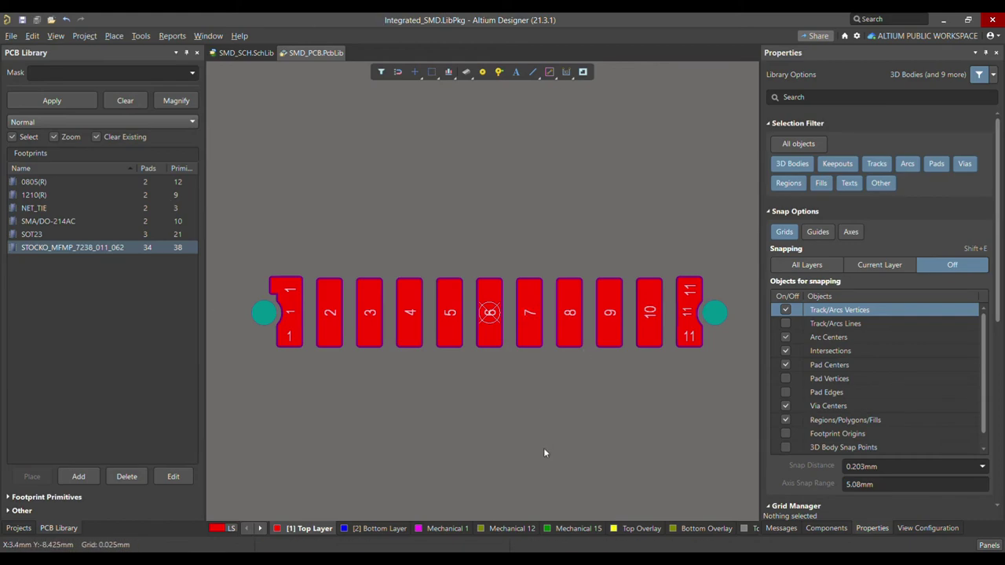
Place a multi-layer through-hole pad just above pad 1, at about X -12.55 mm and Y 3.775 mm, with designator 1.
{"action": "key", "text": "p"}
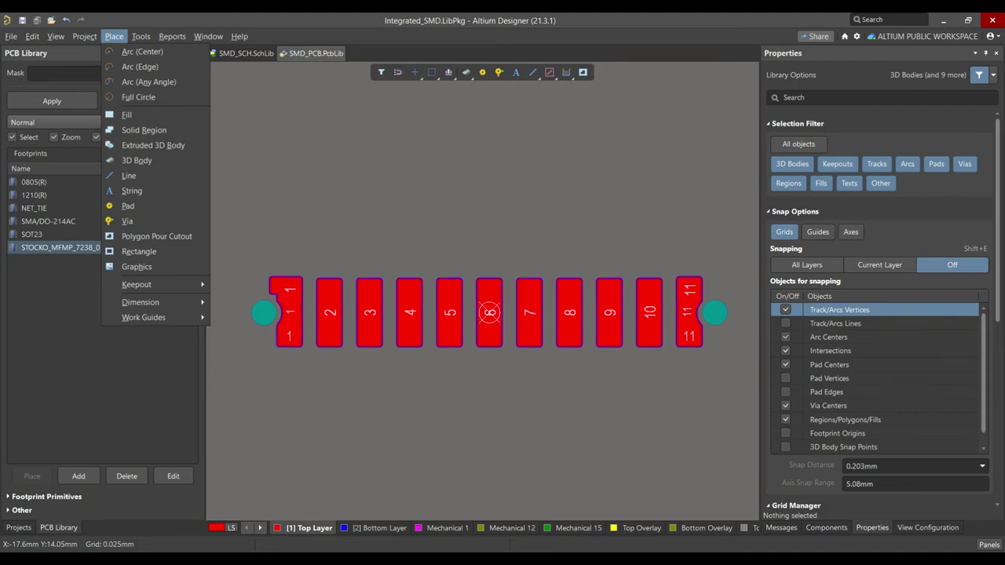
{"action": "key", "text": "p"}
{"action": "scroll", "coordinate": [292, 227], "scroll_direction": "up", "scroll_amount": 2, "text": "ctrl"}
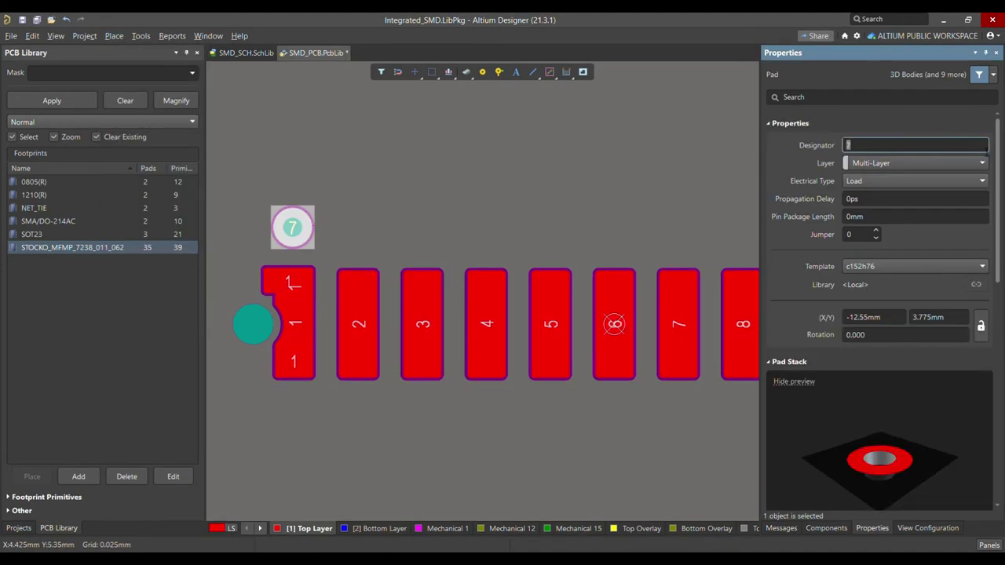
{"action": "key", "text": "Tab"}
{"action": "type", "text": "1"}
{"action": "key", "text": "Return"}
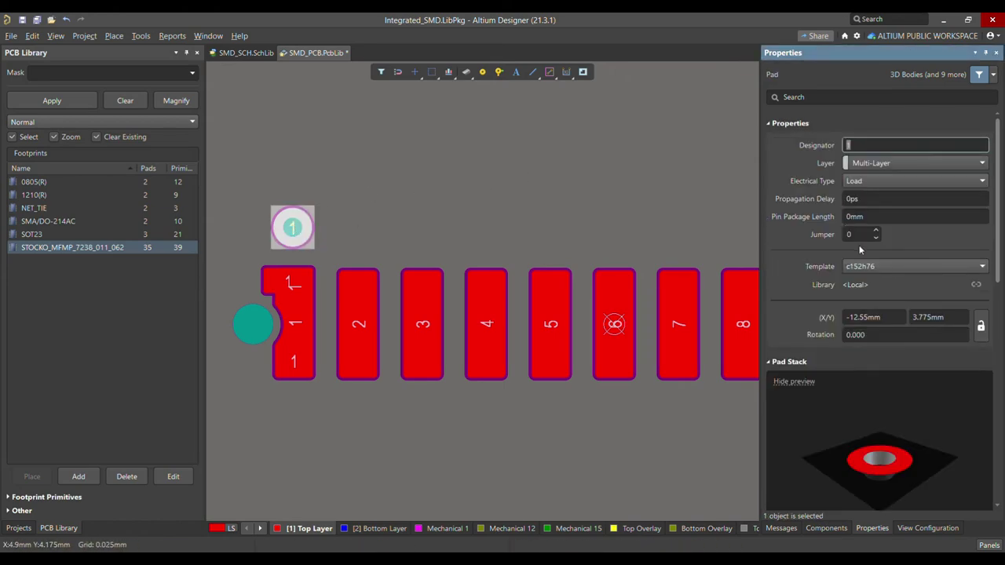
Set the new through-hole pad's round copper size to 1.2 mm in both X and Y.
{"action": "scroll", "coordinate": [859, 245], "scroll_direction": "down", "scroll_amount": 3}
{"action": "scroll", "coordinate": [860, 249], "scroll_direction": "down", "scroll_amount": 2}
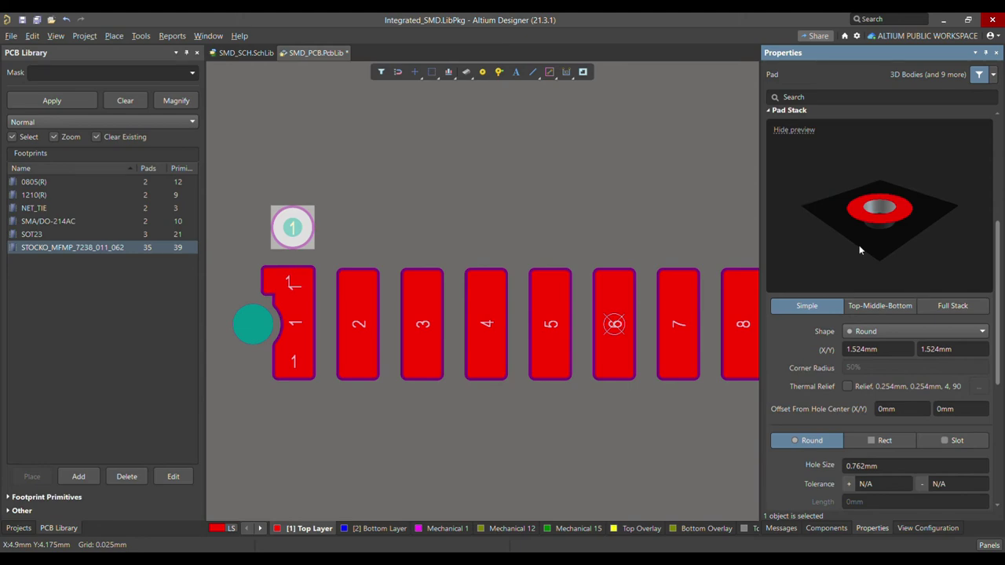
{"action": "scroll", "coordinate": [860, 249], "scroll_direction": "down", "scroll_amount": 1}
{"action": "left_click", "coordinate": [890, 319]}
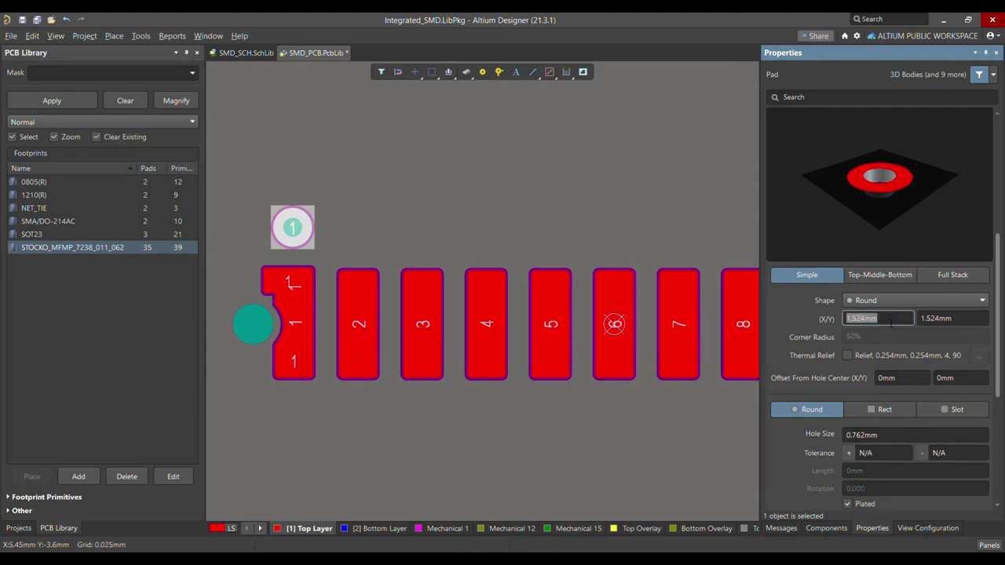
{"action": "type", "text": "1.2"}
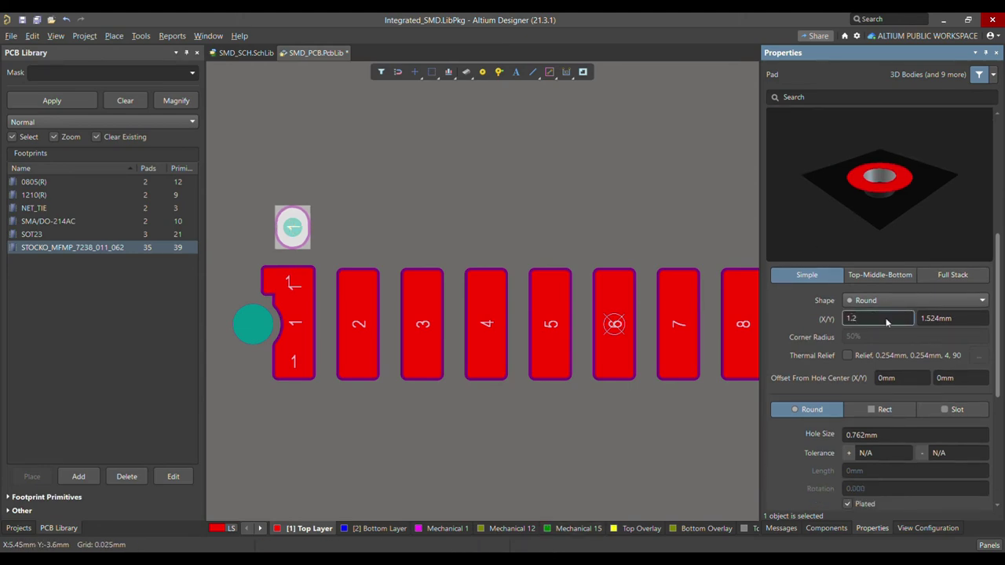
{"action": "key", "text": "Tab"}
{"action": "type", "text": "1.2"}
{"action": "key", "text": "Return"}
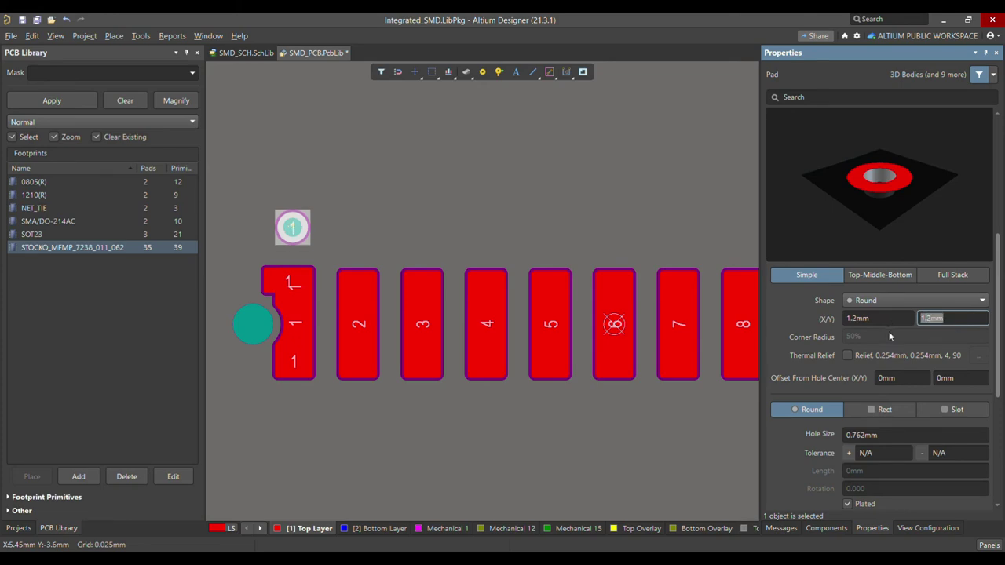
Set the new through-hole pad's round hole size to 0.5 mm, leaving it plated.
{"action": "scroll", "coordinate": [890, 336], "scroll_direction": "down", "scroll_amount": 3}
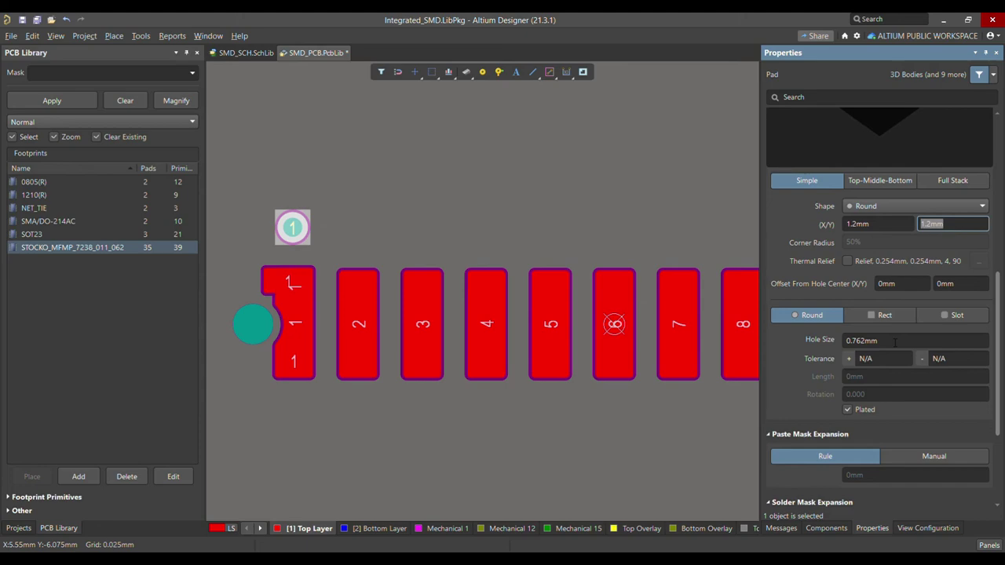
{"action": "left_click", "coordinate": [895, 341]}
{"action": "type", "text": "0.5"}
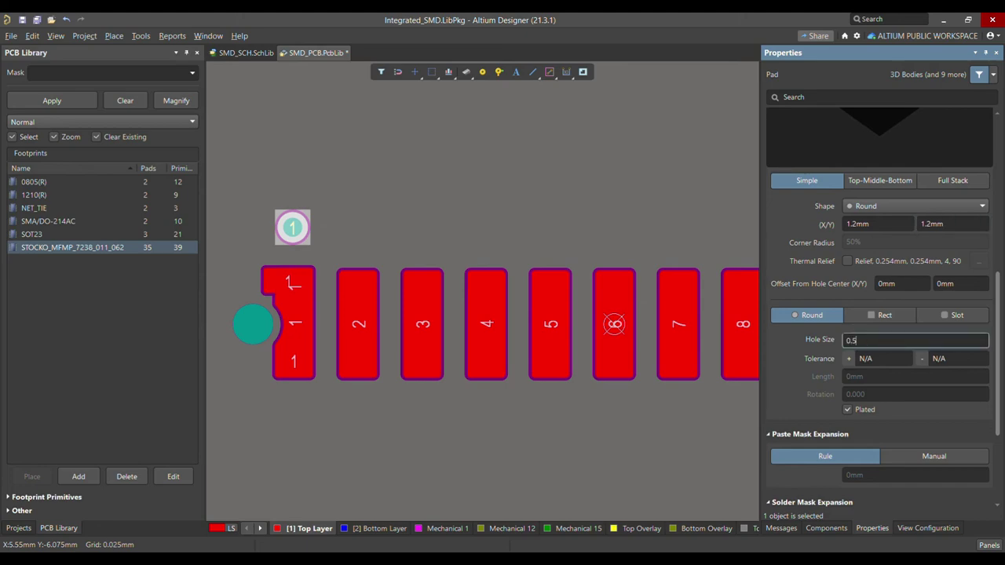
{"action": "key", "text": "Return"}
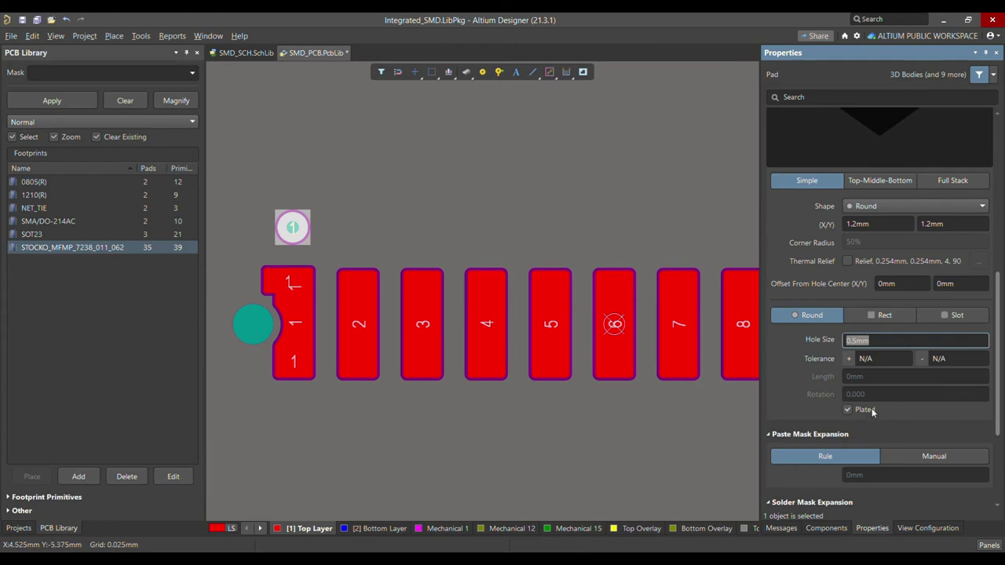
{"action": "scroll", "coordinate": [871, 410], "scroll_direction": "down", "scroll_amount": 1}
{"action": "scroll", "coordinate": [871, 410], "scroll_direction": "down", "scroll_amount": 1}
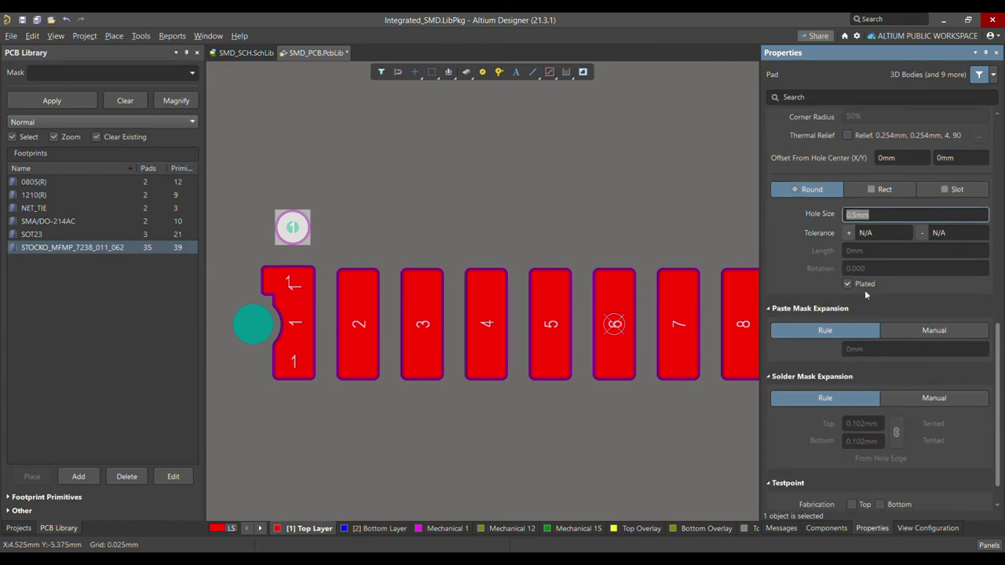
Set the new through-hole pad's X position to -12.5 mm.
{"action": "scroll", "coordinate": [879, 325], "scroll_direction": "up", "scroll_amount": 8}
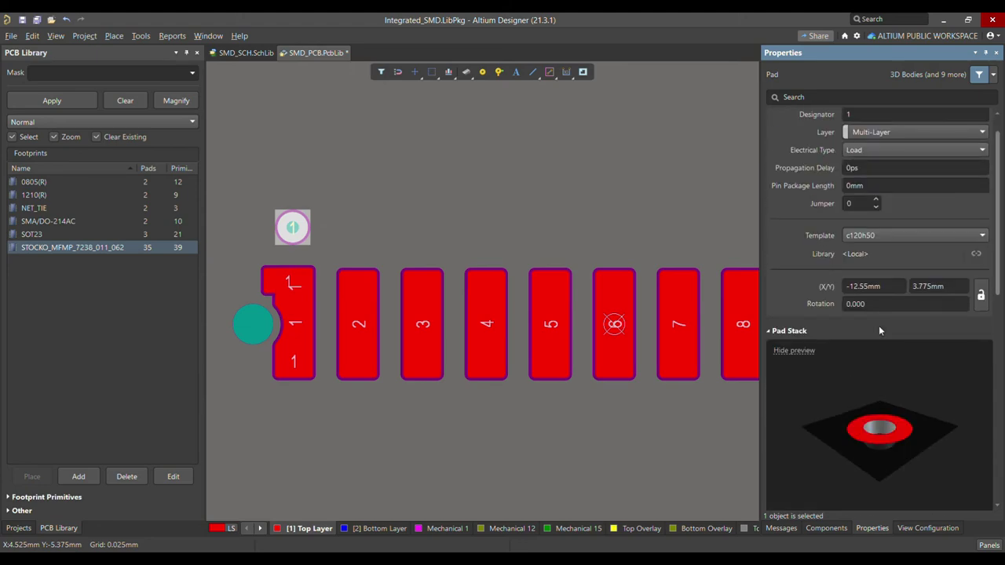
{"action": "scroll", "coordinate": [795, 270], "scroll_direction": "up", "scroll_amount": 1}
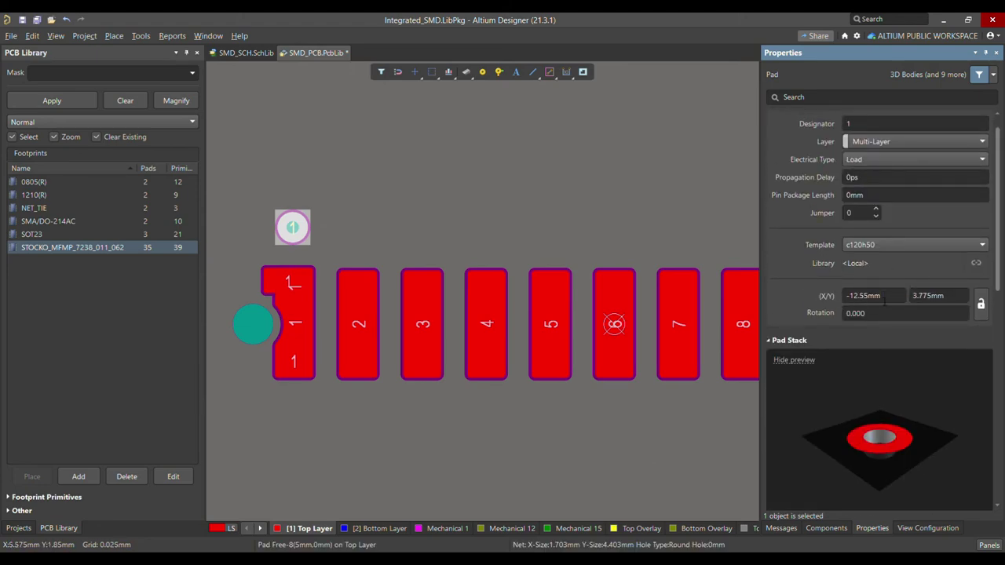
{"action": "left_click", "coordinate": [868, 296]}
{"action": "key", "text": "BackSpace"}
{"action": "key", "text": "Tab"}
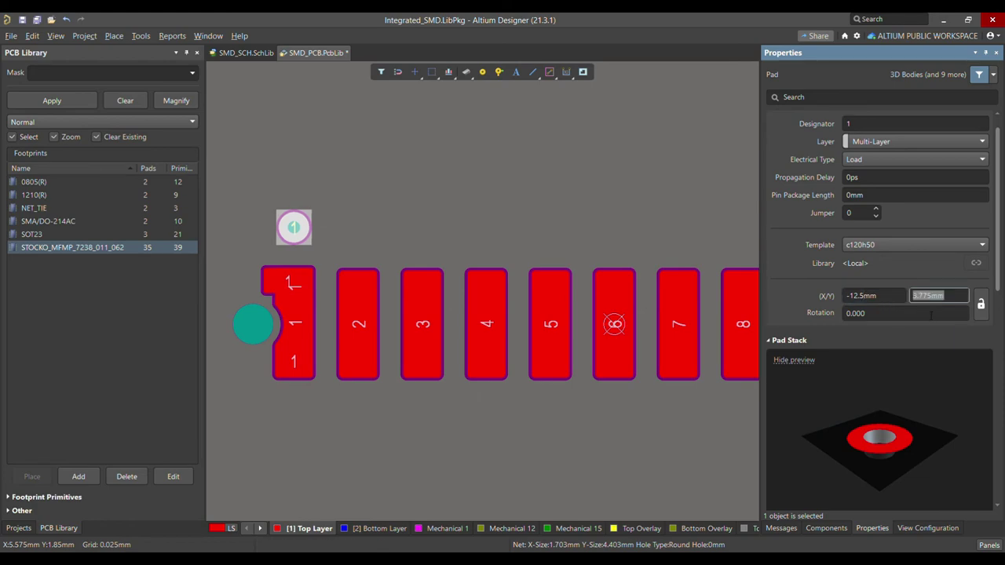
Try the through-hole pad at Y 1.25 mm, inside the copper of pad 1, and undo that move.
{"action": "type", "text": "1.25"}
{"action": "key", "text": "Return"}
{"action": "left_click", "coordinate": [291, 297]}
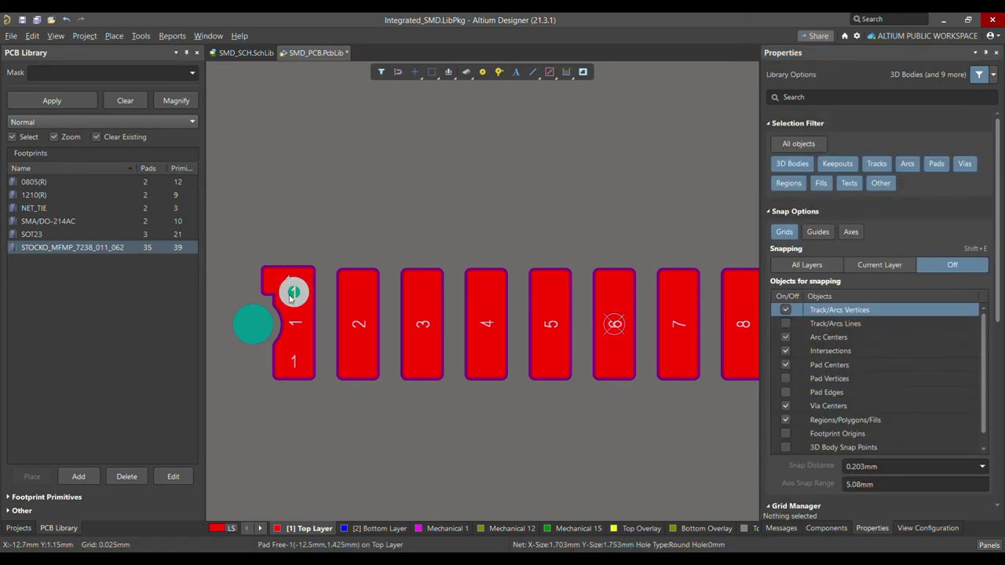
{"action": "left_click", "coordinate": [293, 295]}
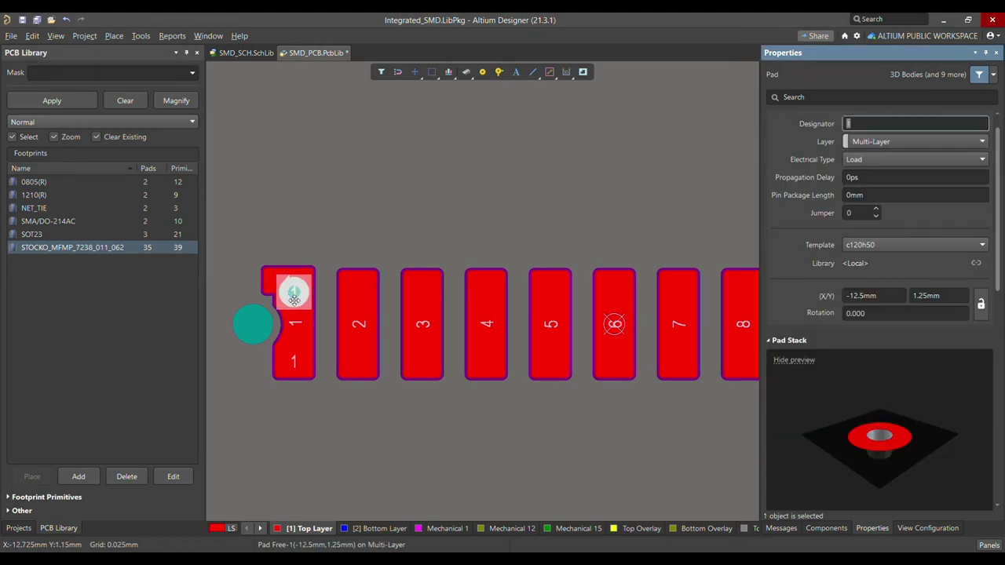
{"action": "left_click", "coordinate": [338, 244]}
{"action": "key", "text": "ctrl+z"}
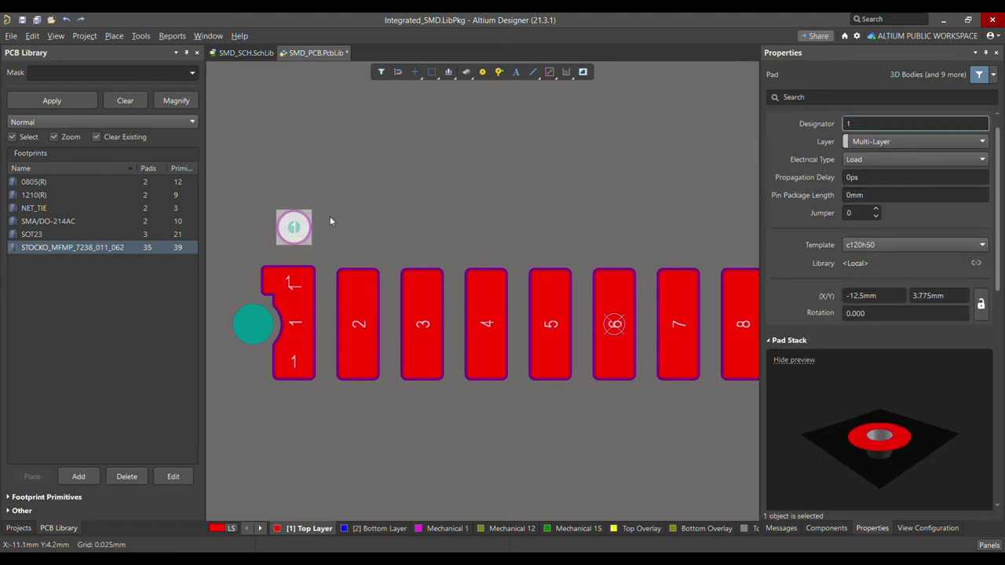
Copy the through-hole pad and paste ten copies in a row, one above each of pads 2 to 11.
{"action": "key", "text": "ctrl+c"}
{"action": "left_click", "coordinate": [328, 219]}
{"action": "key", "text": "ctrl+v"}
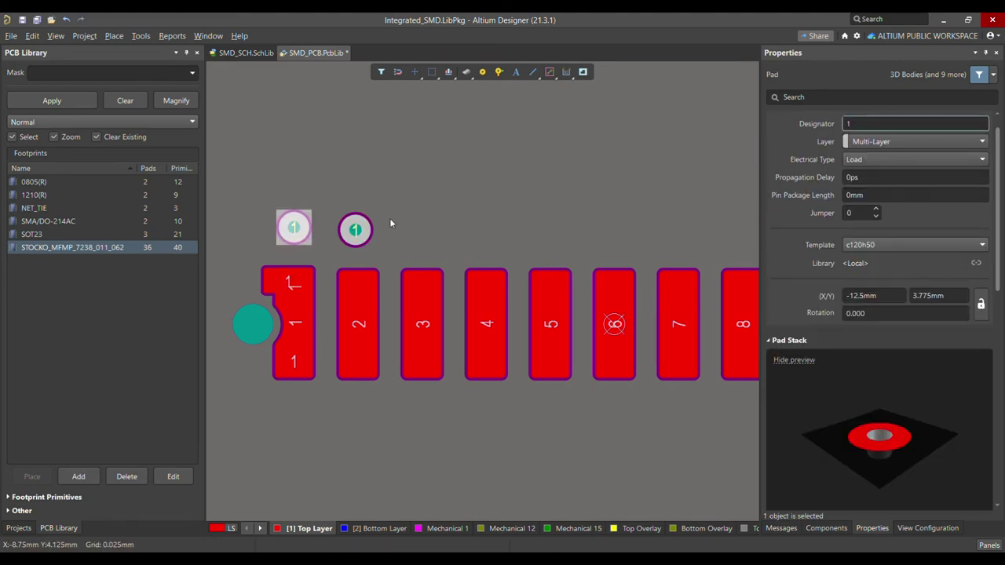
{"action": "key", "text": "ctrl+v"}
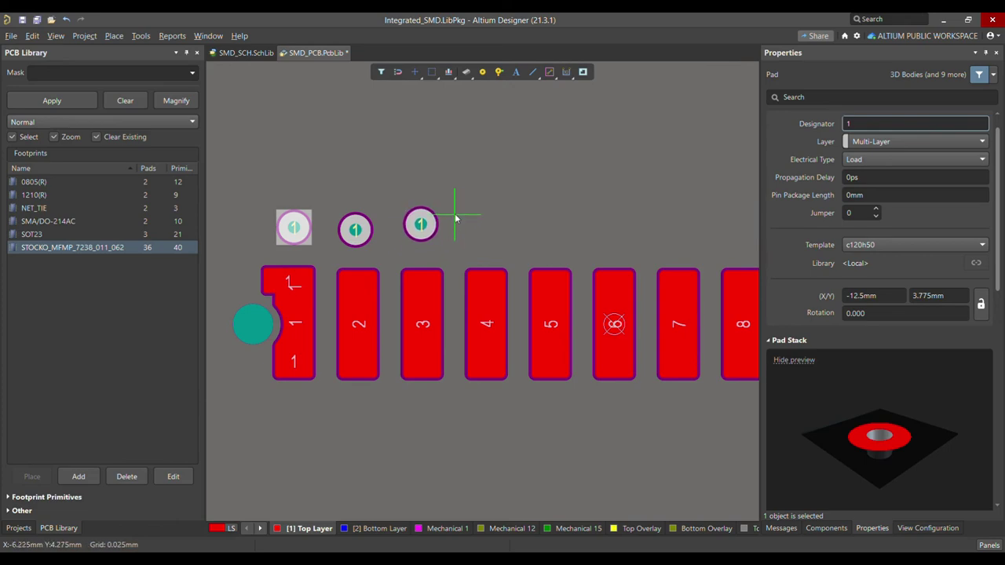
{"action": "left_click", "coordinate": [455, 219]}
{"action": "key", "text": "ctrl+v"}
{"action": "left_click", "coordinate": [518, 225]}
{"action": "scroll", "coordinate": [523, 220], "scroll_direction": "down", "scroll_amount": 3, "text": "ctrl"}
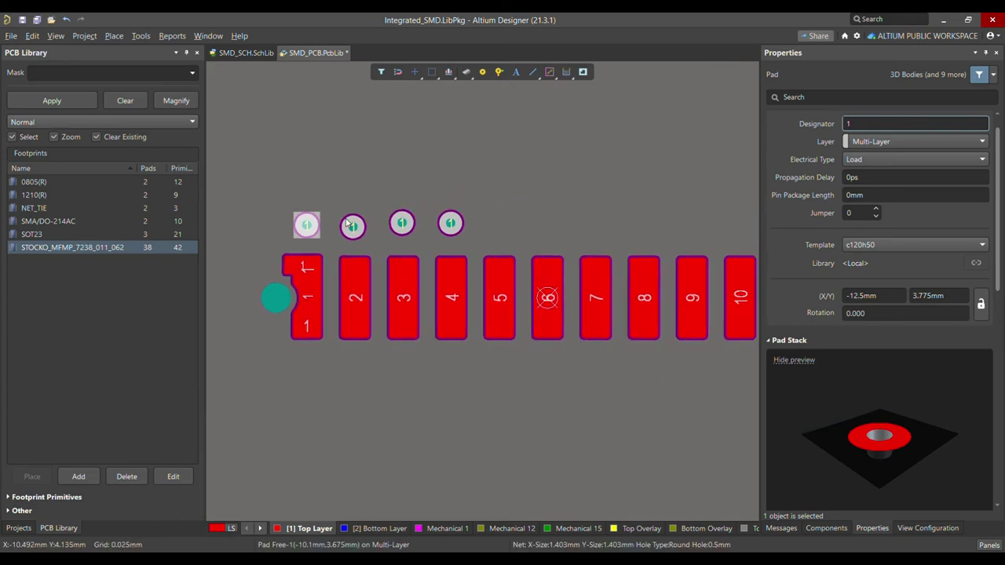
{"action": "key", "text": "ctrl+v"}
{"action": "left_click", "coordinate": [484, 219]}
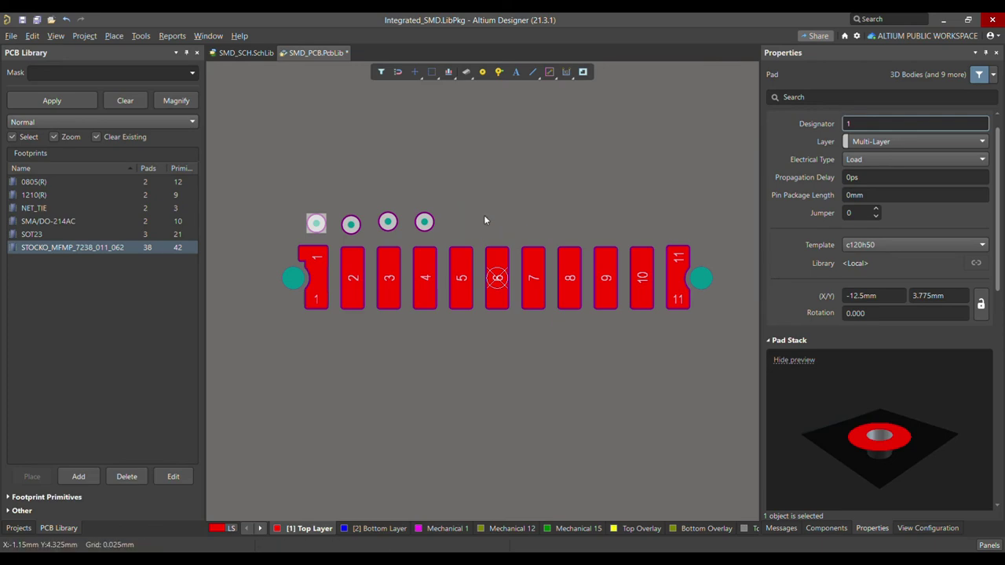
{"action": "key", "text": "ctrl+v"}
{"action": "left_click", "coordinate": [523, 226]}
{"action": "key", "text": "ctrl+v"}
{"action": "left_click", "coordinate": [557, 225]}
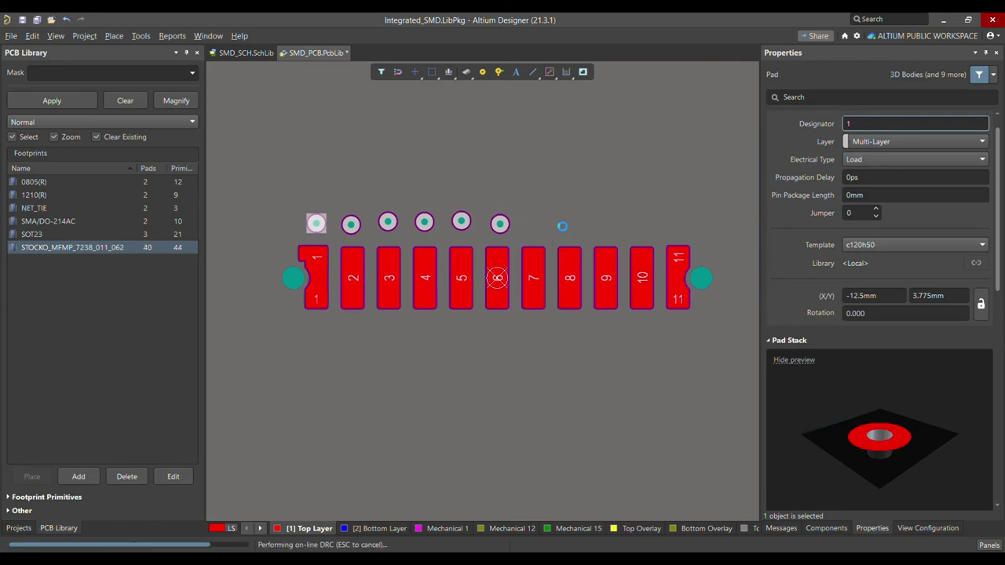
{"action": "key", "text": "ctrl+v"}
{"action": "left_click", "coordinate": [611, 220]}
{"action": "key", "text": "ctrl+v"}
{"action": "left_click", "coordinate": [628, 223]}
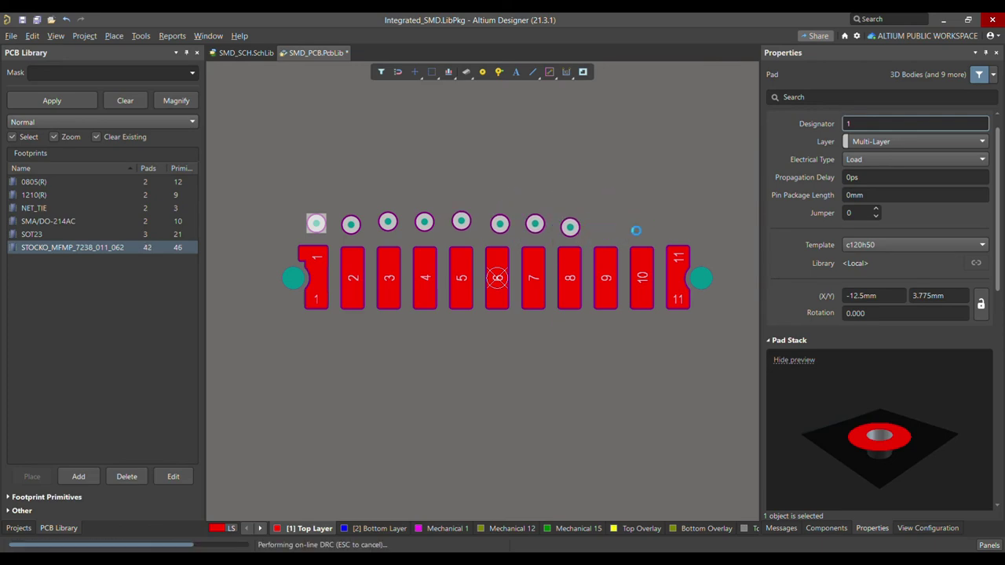
{"action": "key", "text": "ctrl+v"}
{"action": "left_click", "coordinate": [676, 224]}
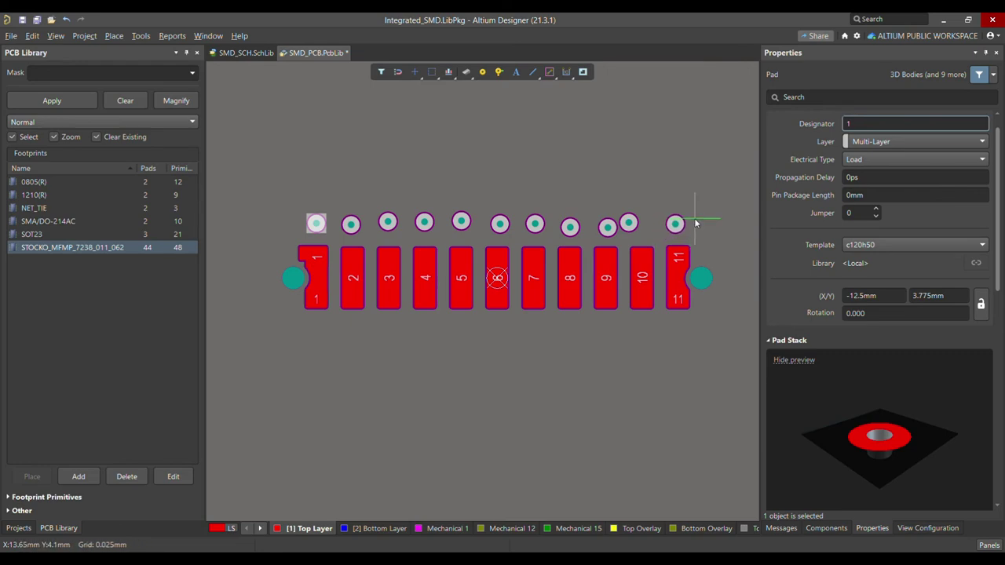
{"action": "left_click", "coordinate": [338, 191]}
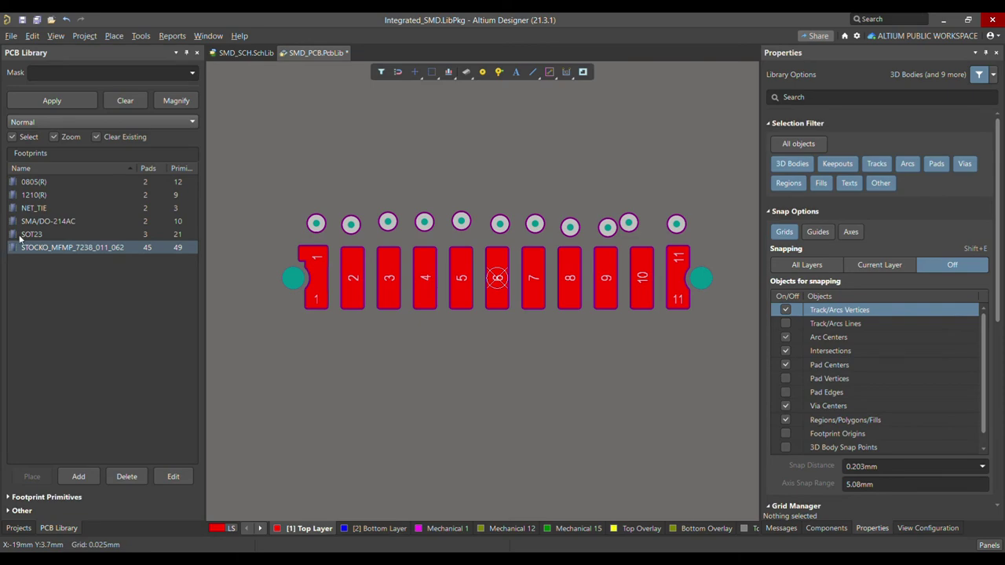
Renumber the through-hole pads above surface pads 2, 3 and 4 with designators 2, 3 and 4.
{"action": "scroll", "coordinate": [407, 196], "scroll_direction": "up", "scroll_amount": 2, "text": "ctrl"}
{"action": "left_click", "coordinate": [317, 241]}
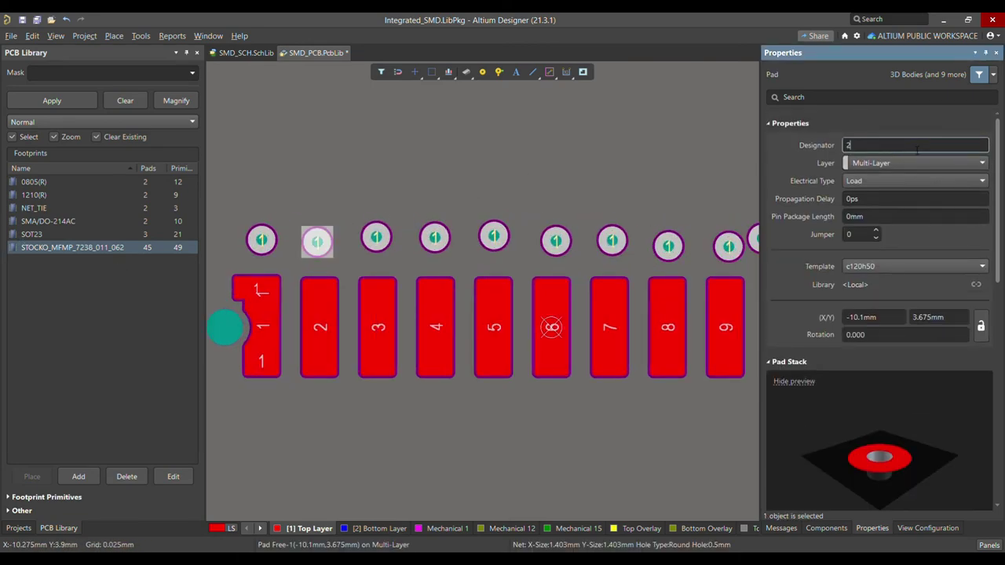
{"action": "left_click", "coordinate": [472, 184]}
{"action": "left_click", "coordinate": [376, 237]}
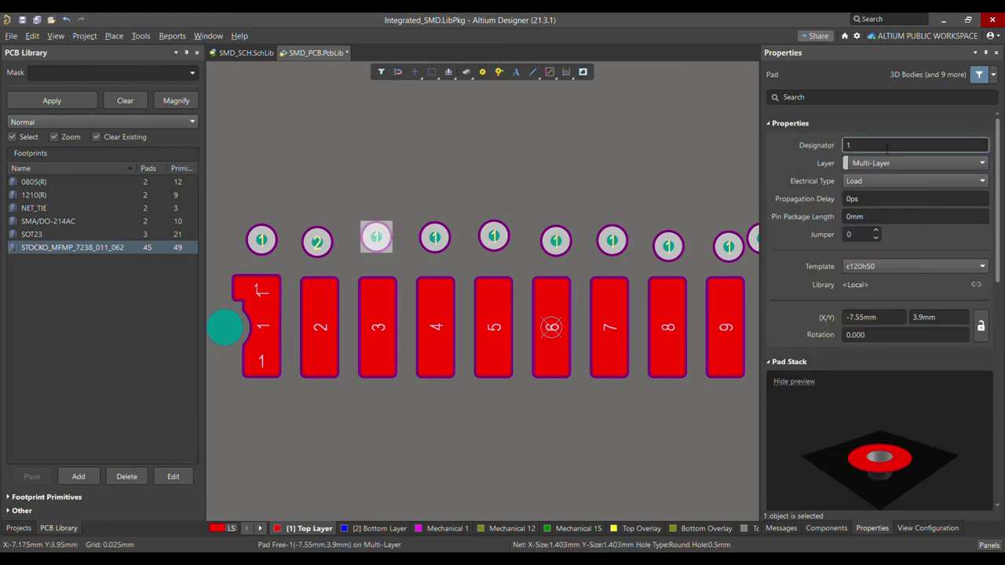
{"action": "double_click", "coordinate": [888, 146]}
{"action": "type", "text": "3"}
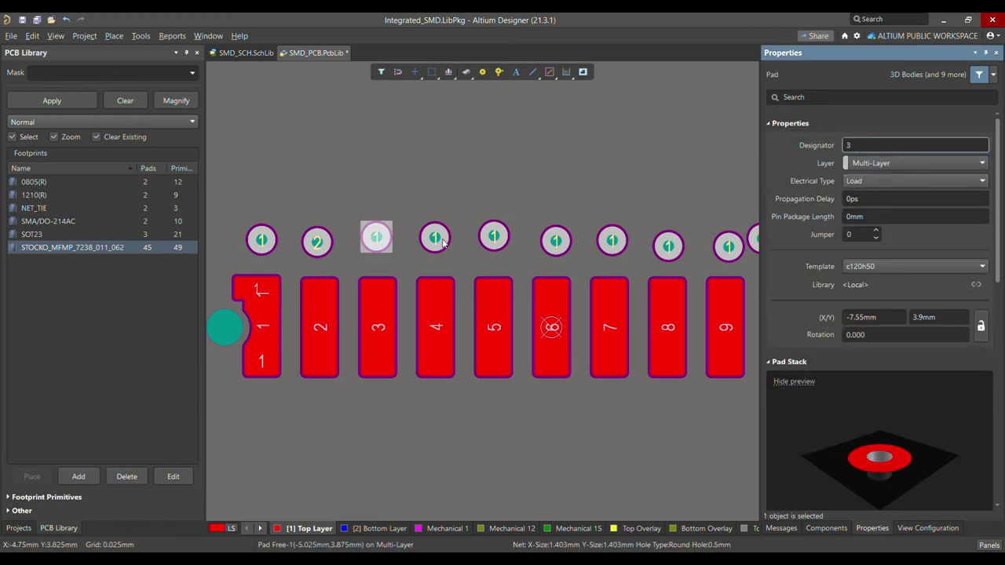
{"action": "left_click", "coordinate": [437, 239]}
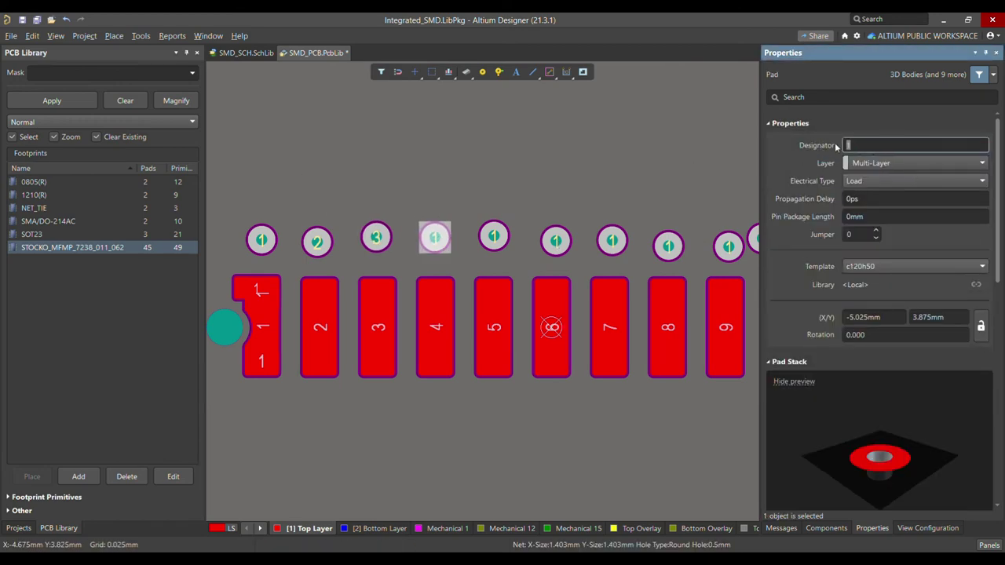
{"action": "type", "text": "4"}
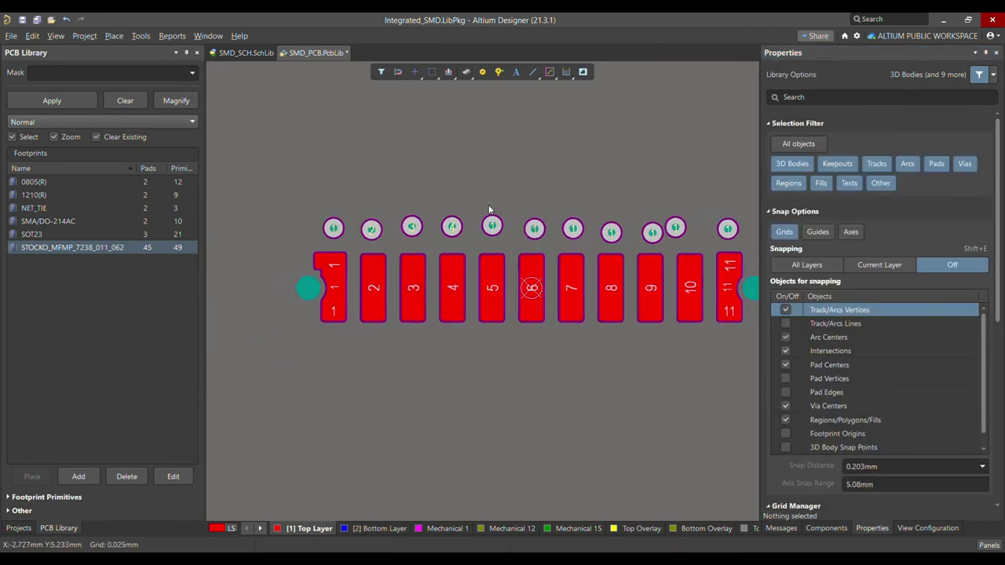
Check the designators and X/Y positions of the aligned through-hole pads 3, 4, 5 and 10.
{"action": "scroll", "coordinate": [387, 253], "scroll_direction": "up", "scroll_amount": 2, "text": "ctrl"}
{"action": "left_click", "coordinate": [355, 233]}
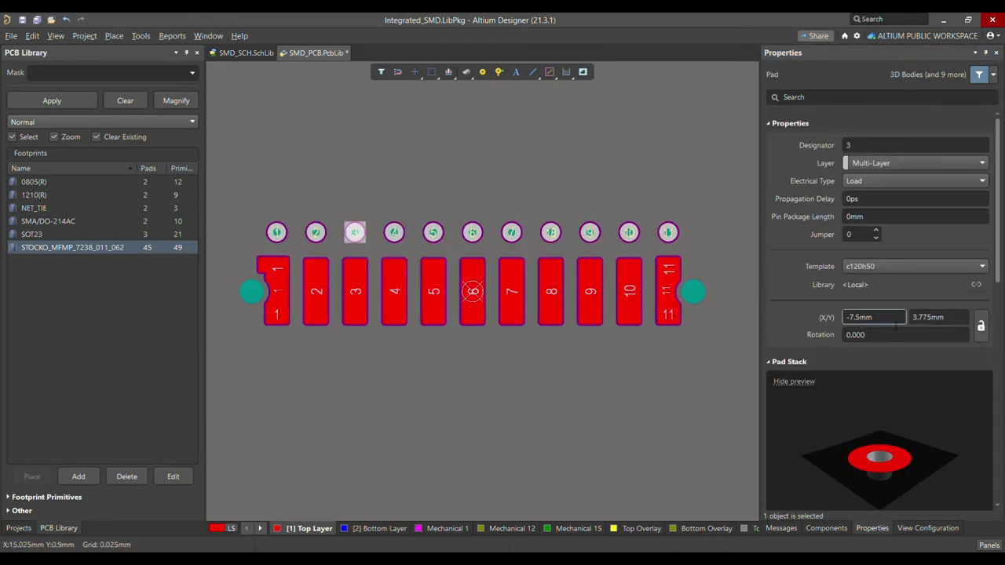
{"action": "left_click", "coordinate": [396, 228]}
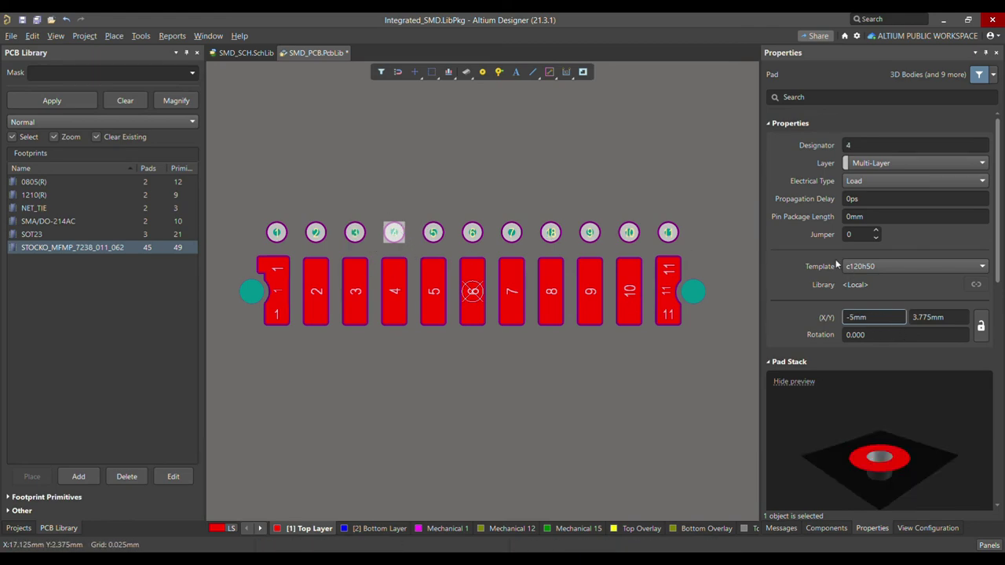
{"action": "left_click", "coordinate": [433, 230]}
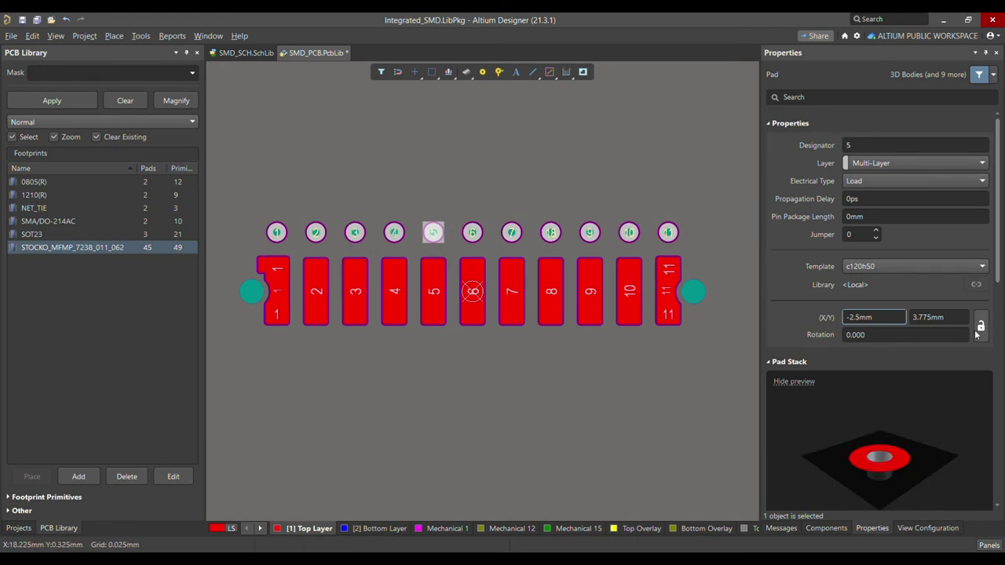
{"action": "left_click", "coordinate": [629, 231]}
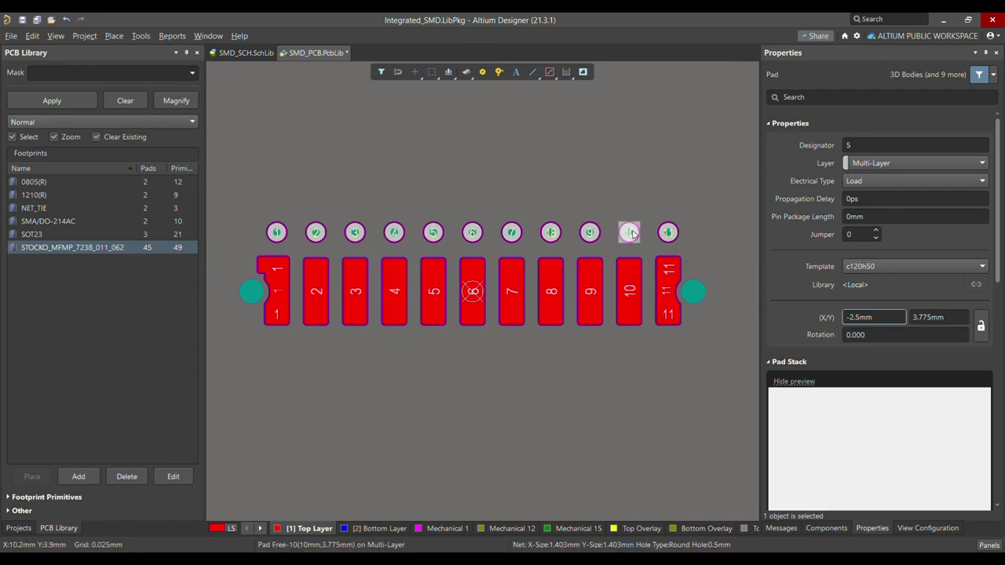
{"action": "left_click", "coordinate": [349, 180]}
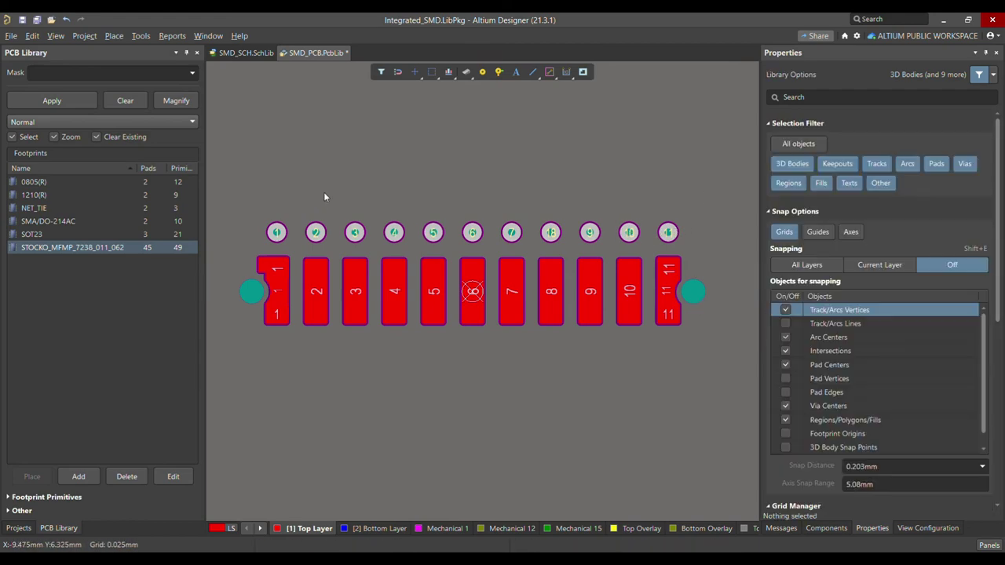
Set the Y position of all eleven through-hole pads to 1.25 mm, placing them inside the surface pads.
{"action": "left_click_drag", "start_coordinate": [252, 205], "coordinate": [696, 258]}
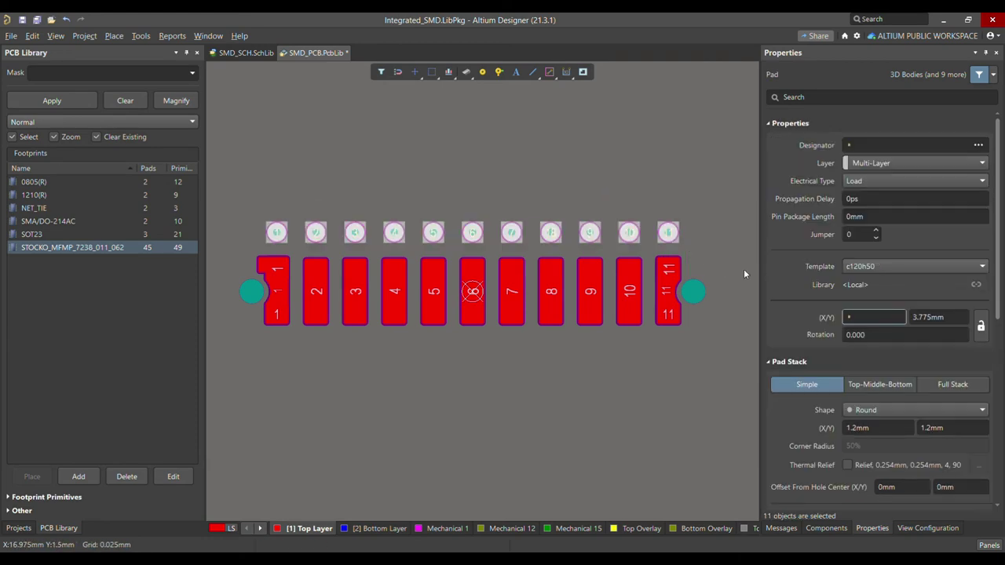
{"action": "left_click", "coordinate": [948, 317]}
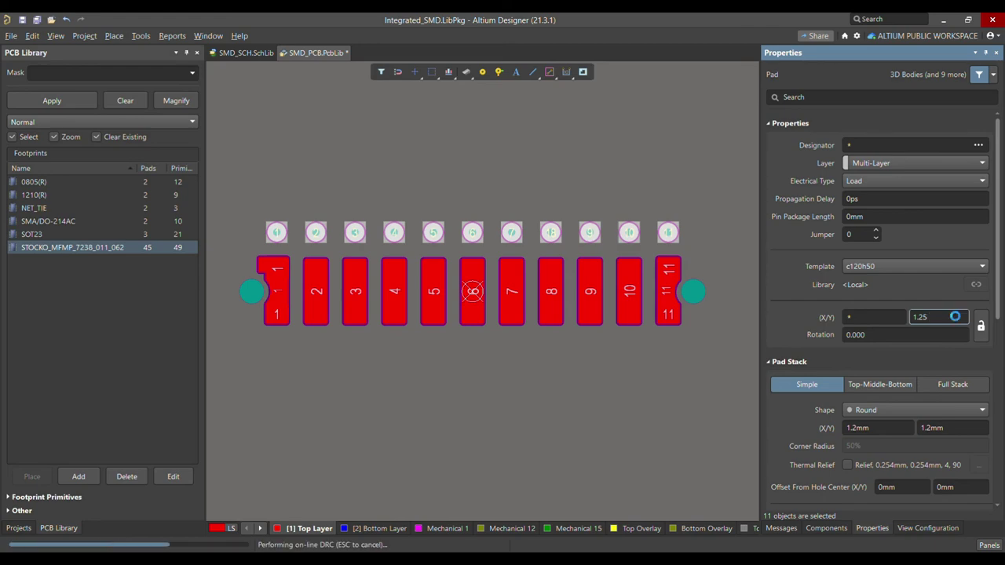
{"action": "key", "text": "Return"}
{"action": "left_click", "coordinate": [534, 326]}
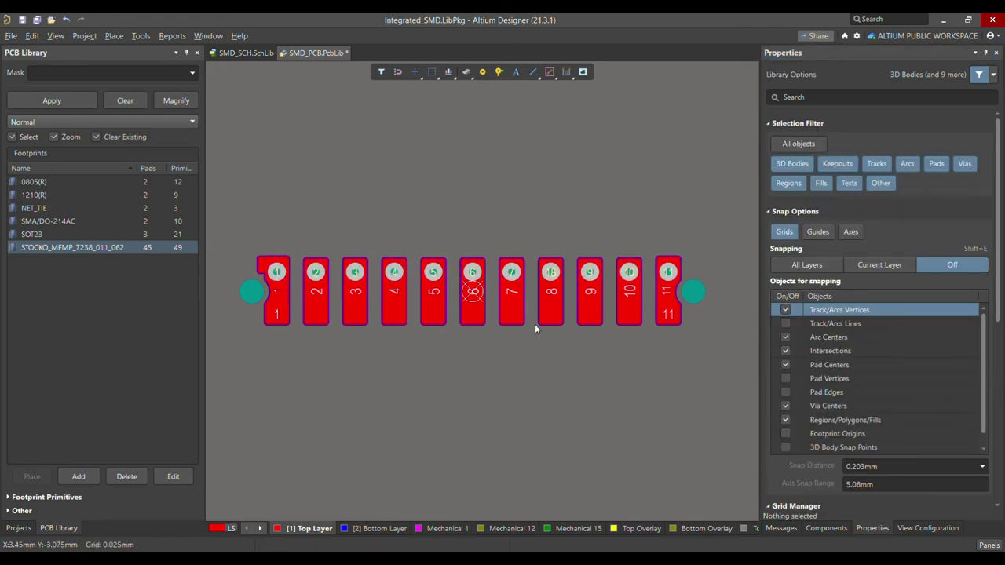
Inspect the relocated through-hole pads in 3D, return to the 2D layout and save the library.
{"action": "key", "text": "3"}
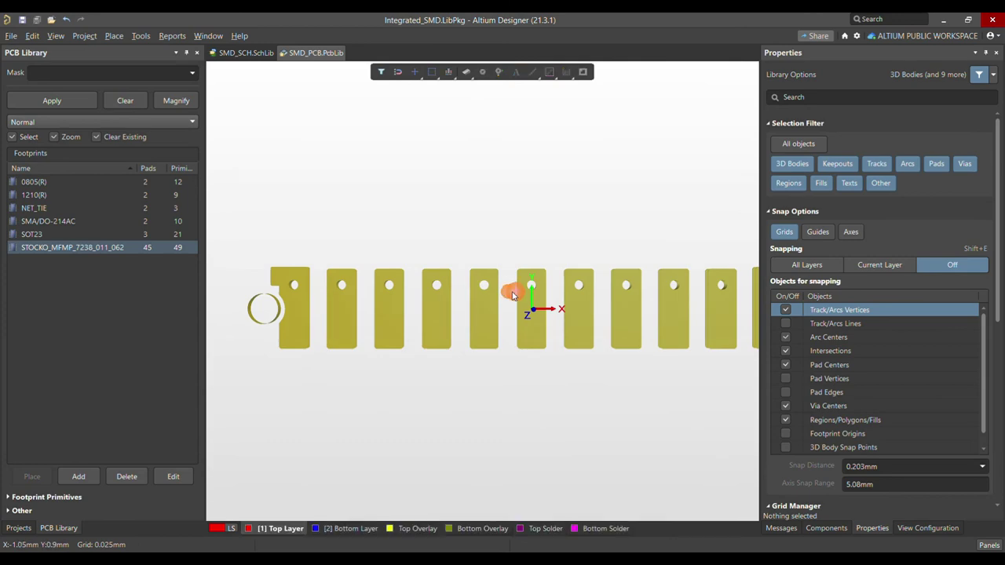
{"action": "right_click_drag", "start_coordinate": [484, 309], "coordinate": [377, 346], "text": "shift"}
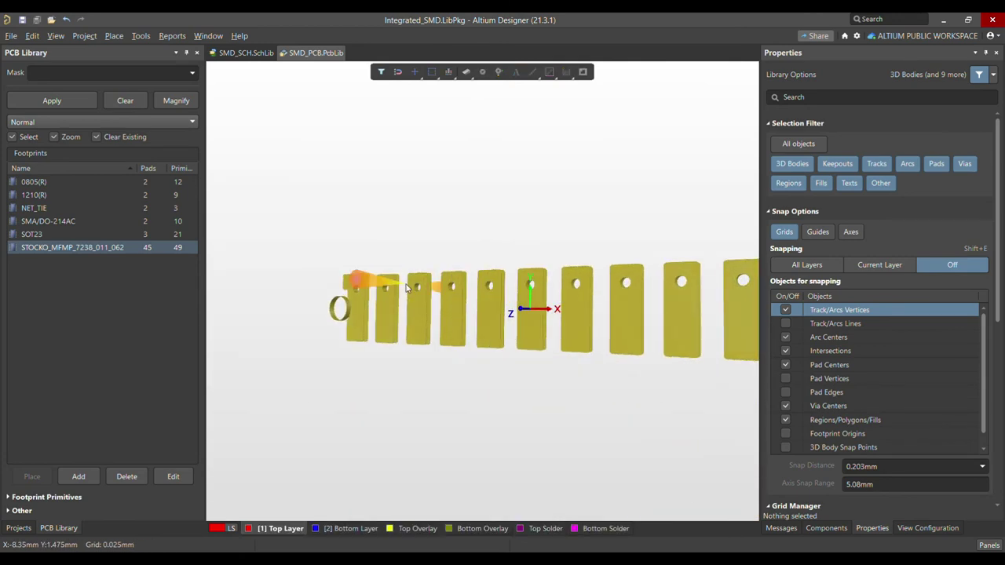
{"action": "key", "text": "2"}
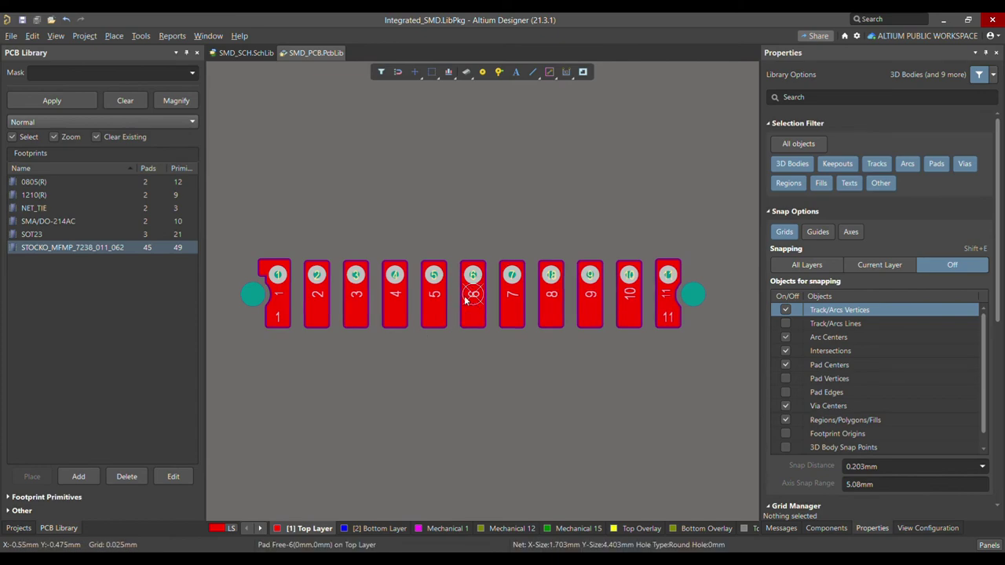
{"action": "key", "text": "ctrl+s"}
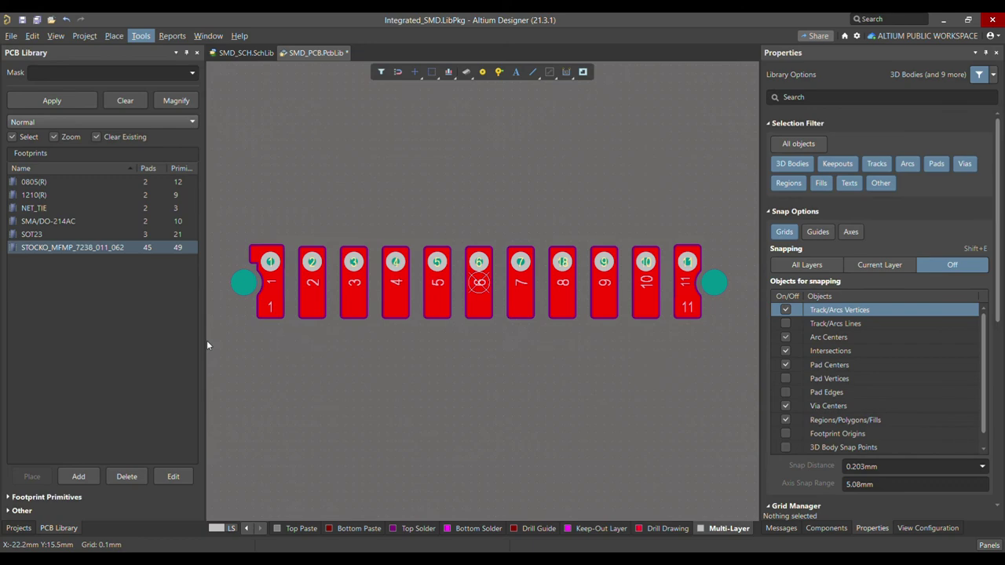
Examine the spacing between the top and bottom copper pads in a tilted 3D view, and reset the view.
{"action": "key", "text": "3"}
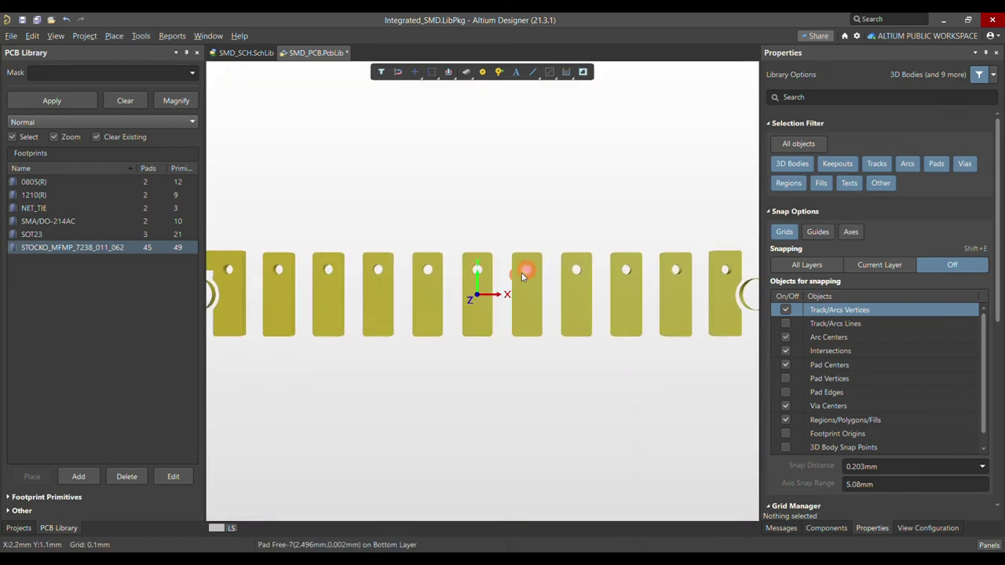
{"action": "right_click_drag", "start_coordinate": [522, 276], "coordinate": [557, 243], "text": "shift"}
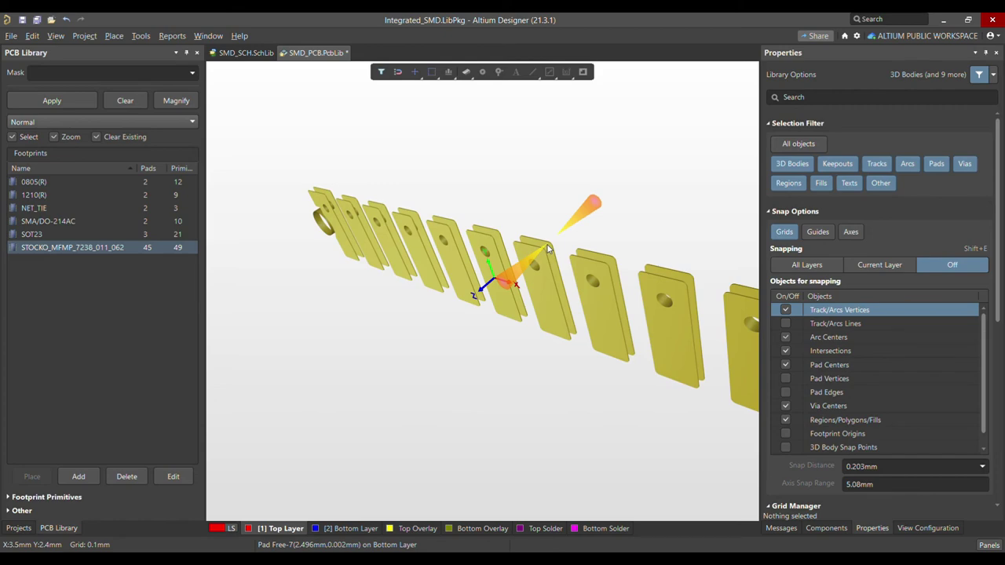
{"action": "key", "text": "0"}
Set the Dielectric 1 thickness to 1.5 mm in the footprint library's layer stack and save the change.
{"action": "left_click", "coordinate": [140, 36]}
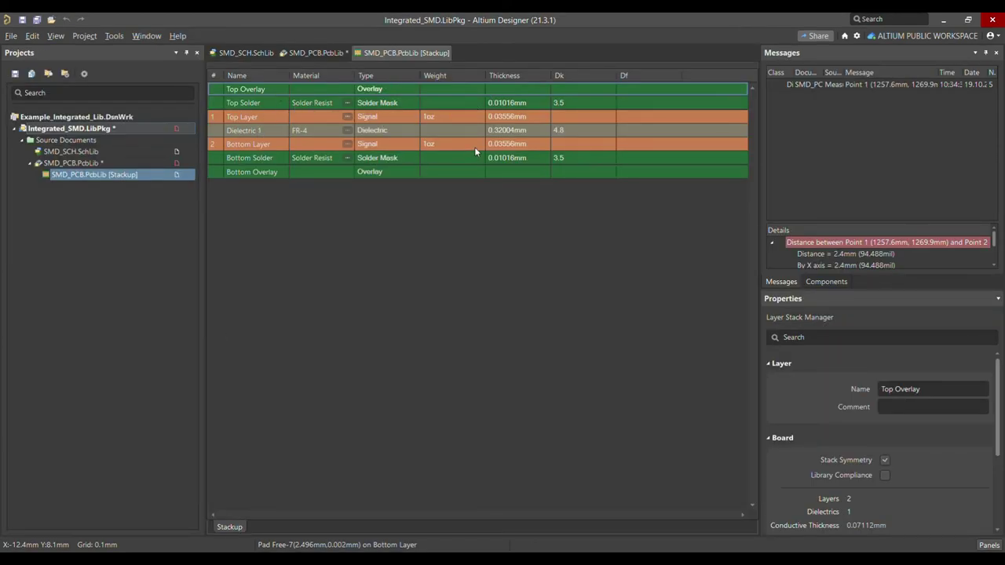
{"action": "left_click", "coordinate": [503, 134]}
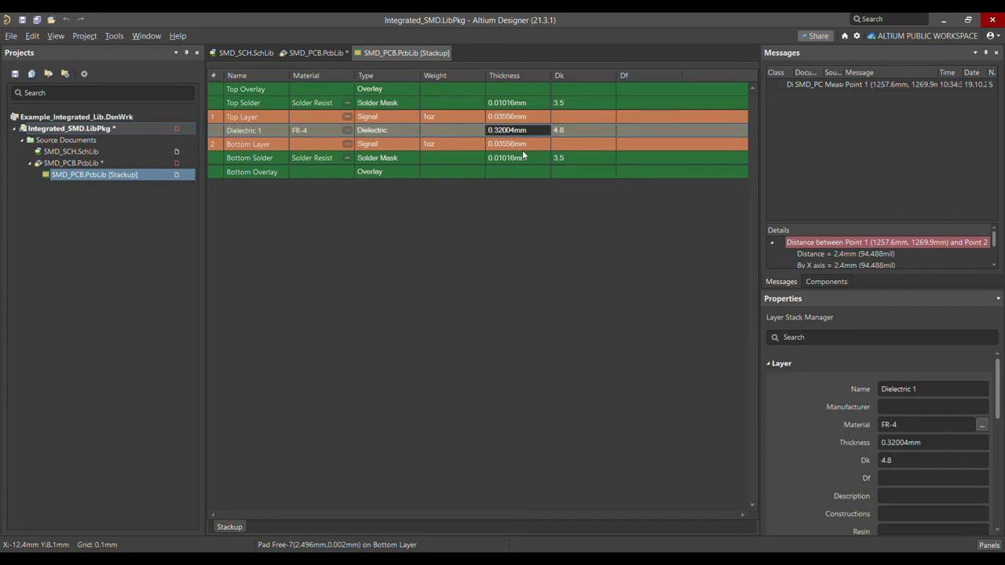
{"action": "double_click", "coordinate": [537, 132]}
{"action": "type", "text": "1.5"}
{"action": "key", "text": "Return"}
{"action": "key", "text": "ctrl+s"}
Examine the footprint in 3D with the new layer stack, rotating it to see the copper spacing.
{"action": "left_click", "coordinate": [327, 53]}
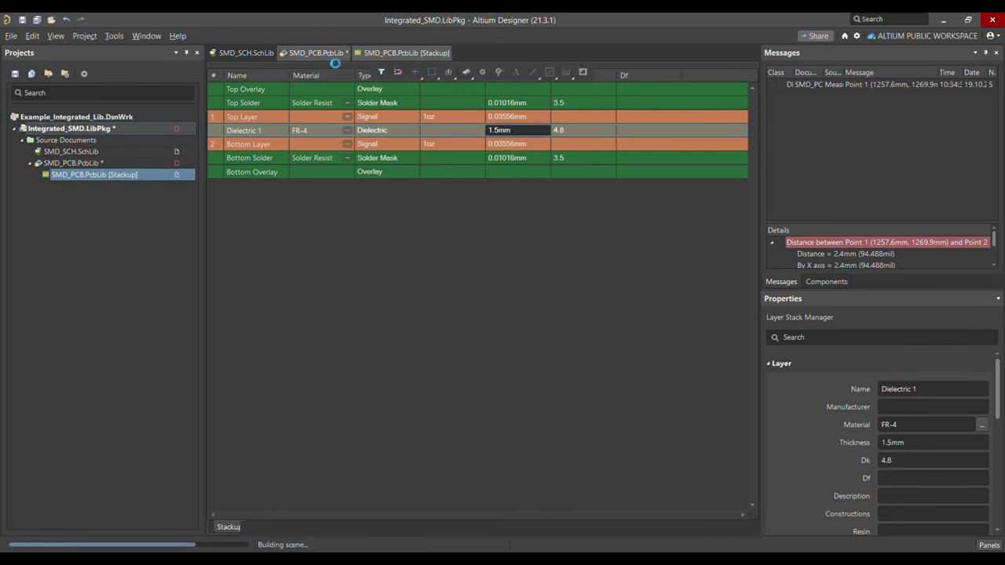
{"action": "right_click_drag", "start_coordinate": [518, 275], "coordinate": [554, 298], "text": "shift"}
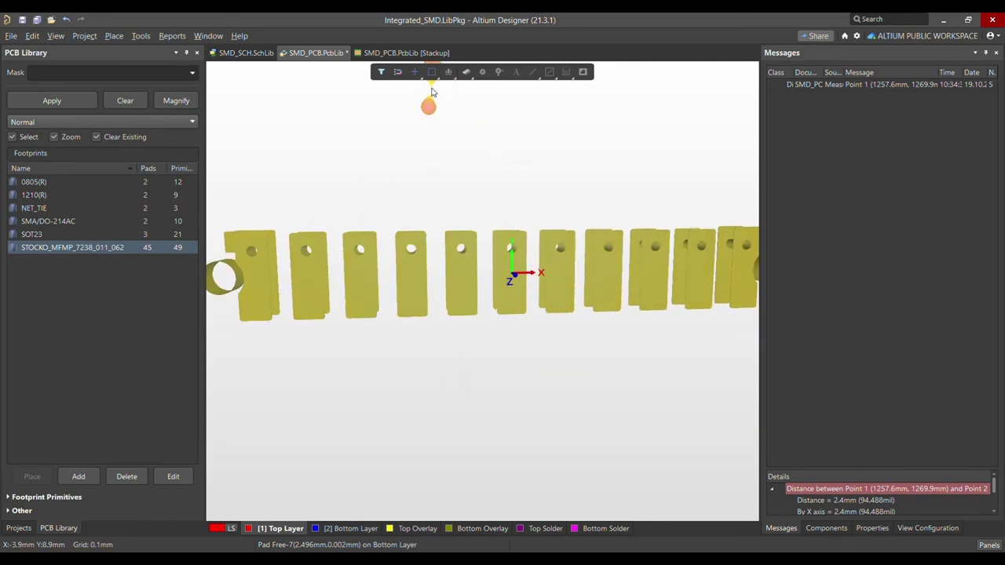
{"action": "right_click_drag", "start_coordinate": [468, 203], "coordinate": [468, 210], "text": "shift"}
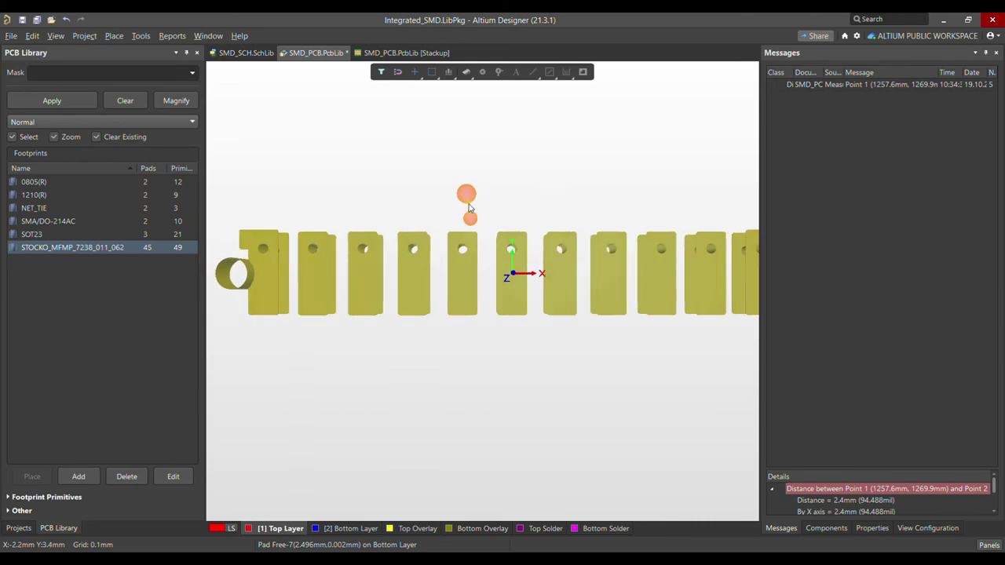
Close the layer stack document and return the footprint to its 2D layout.
{"action": "left_click", "coordinate": [418, 53]}
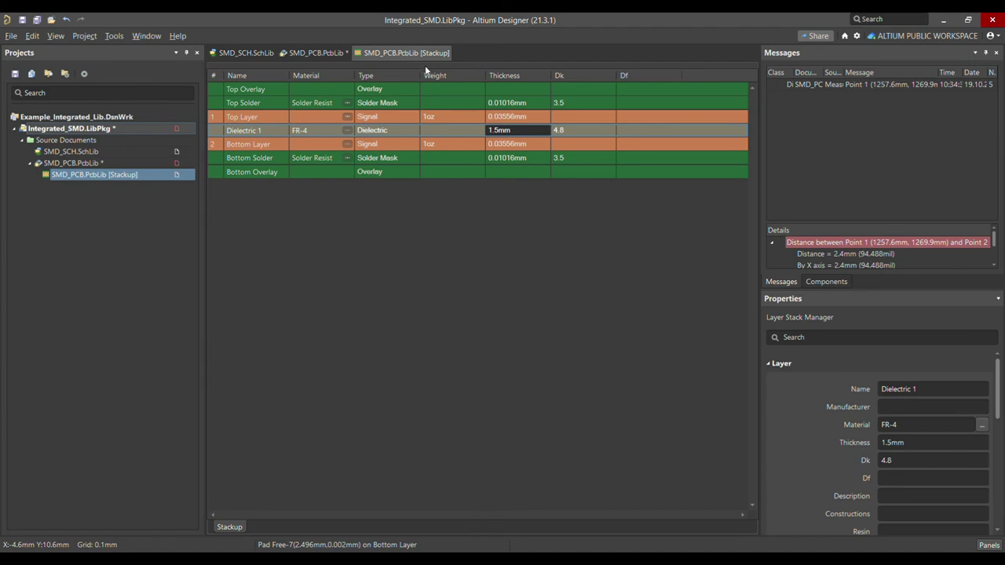
{"action": "key", "text": "ctrl+F4"}
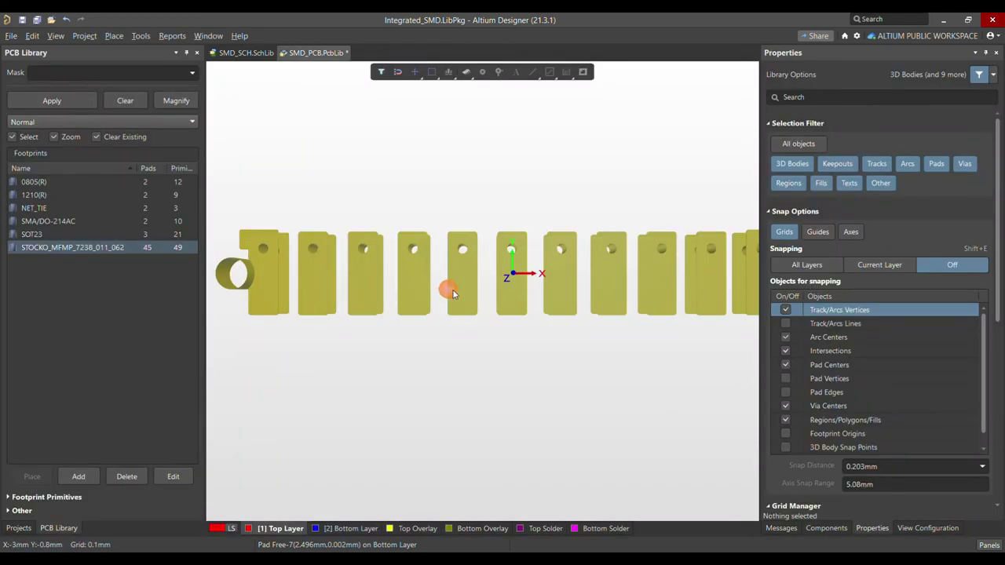
{"action": "key", "text": "2"}
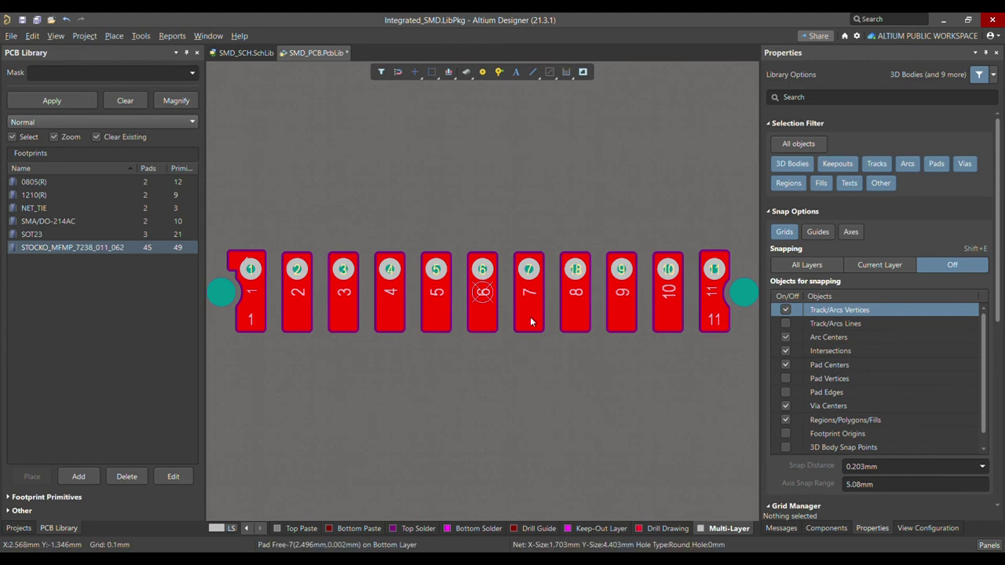
{"action": "scroll", "coordinate": [530, 316], "scroll_direction": "down", "scroll_amount": 1, "text": "ctrl"}
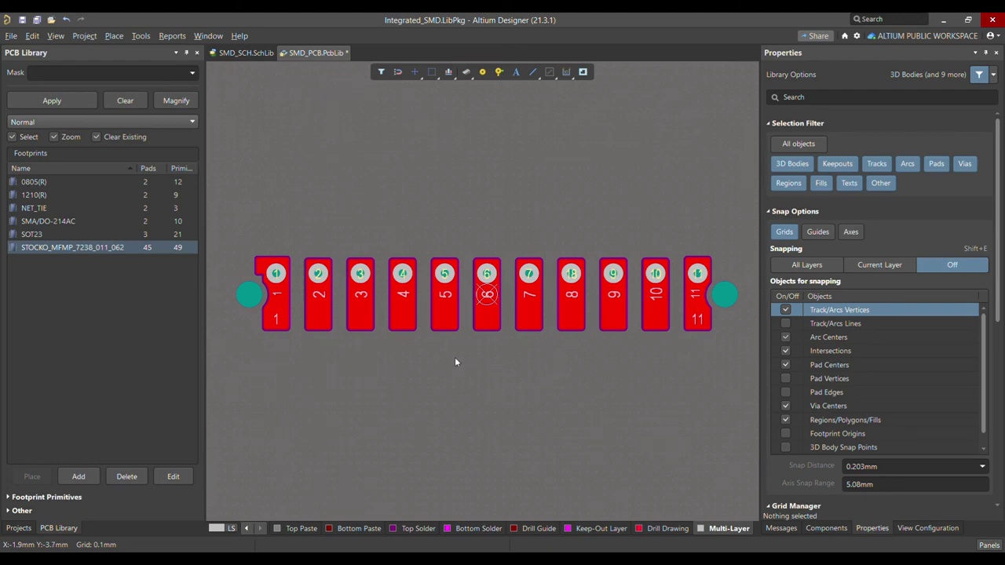
Draw a 0.1 mm wide horizontal line about 28.6 mm long below the pad row, at about Y -2.7 mm.
{"action": "left_click", "coordinate": [114, 36]}
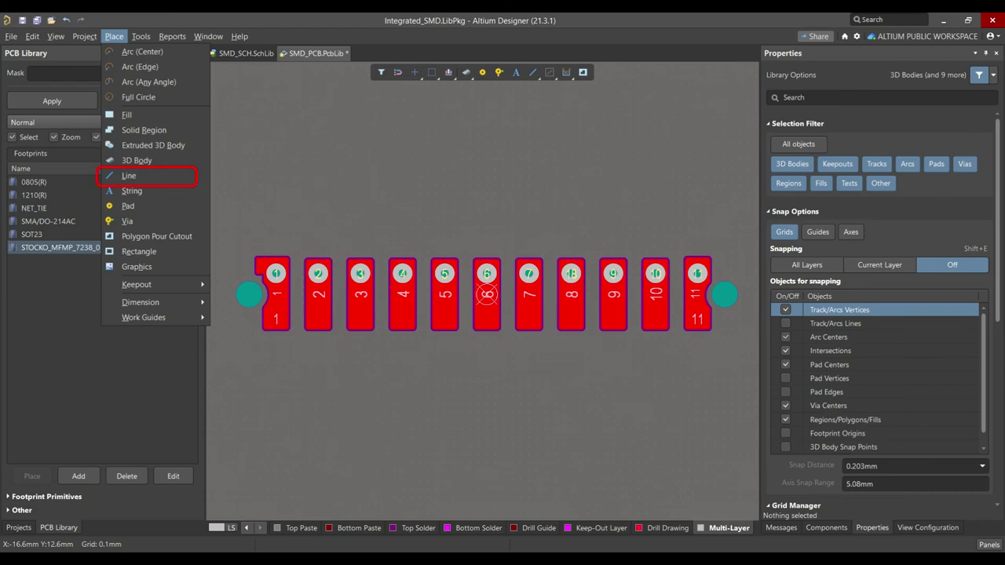
{"action": "left_click", "coordinate": [129, 175]}
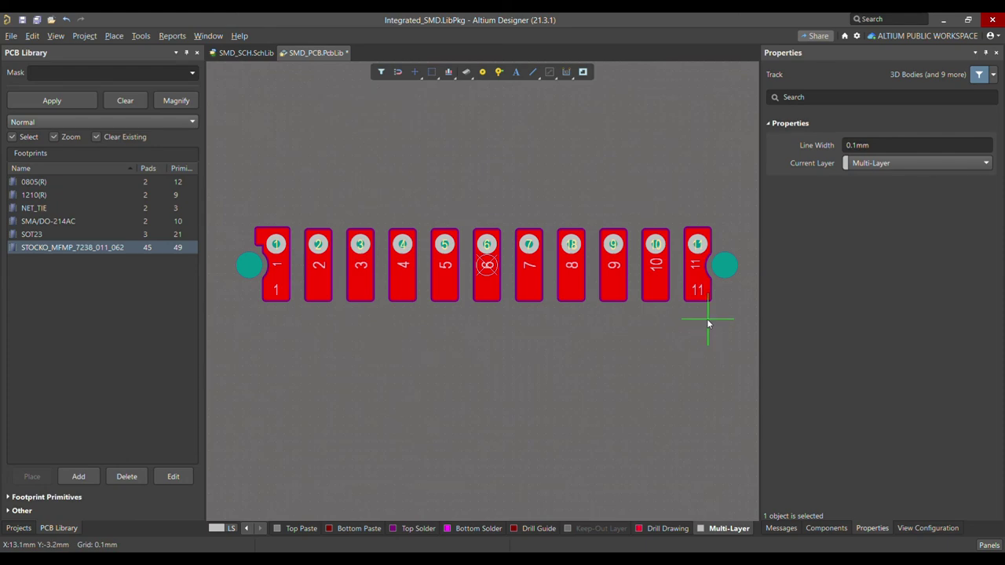
{"action": "scroll", "coordinate": [688, 322], "scroll_direction": "up", "scroll_amount": 5, "text": "ctrl"}
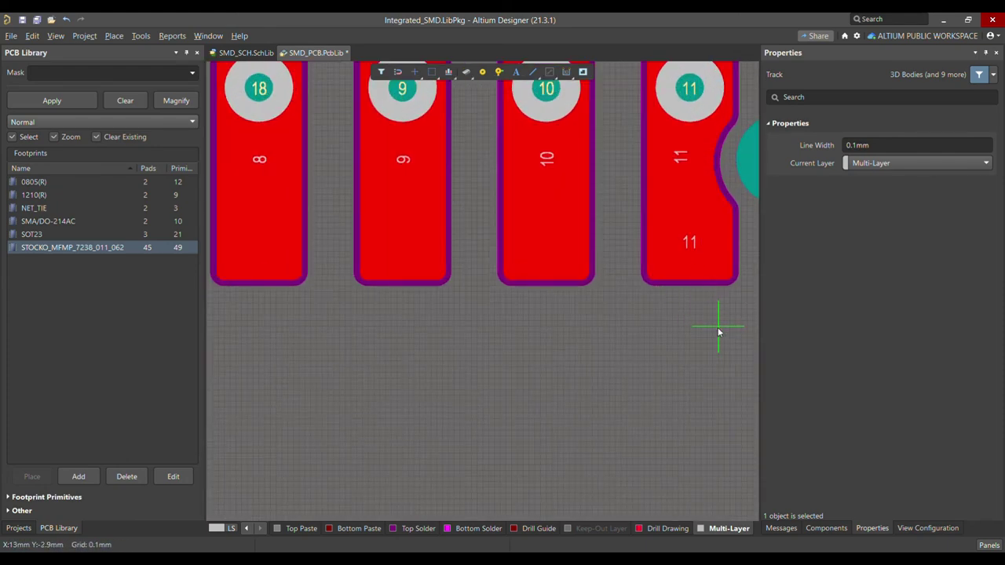
{"action": "scroll", "coordinate": [718, 330], "scroll_direction": "down", "scroll_amount": 2, "text": "ctrl"}
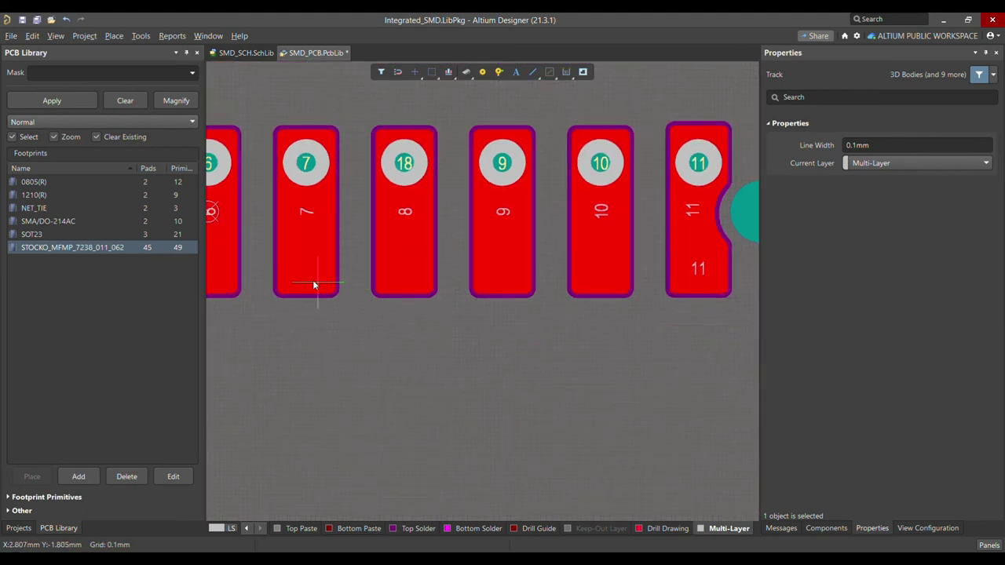
{"action": "scroll", "coordinate": [561, 299], "scroll_direction": "down", "scroll_amount": 2, "text": "ctrl"}
{"action": "scroll", "coordinate": [605, 311], "scroll_direction": "up", "scroll_amount": 2, "text": "ctrl"}
{"action": "scroll", "coordinate": [604, 311], "scroll_direction": "up", "scroll_amount": 1, "text": "ctrl"}
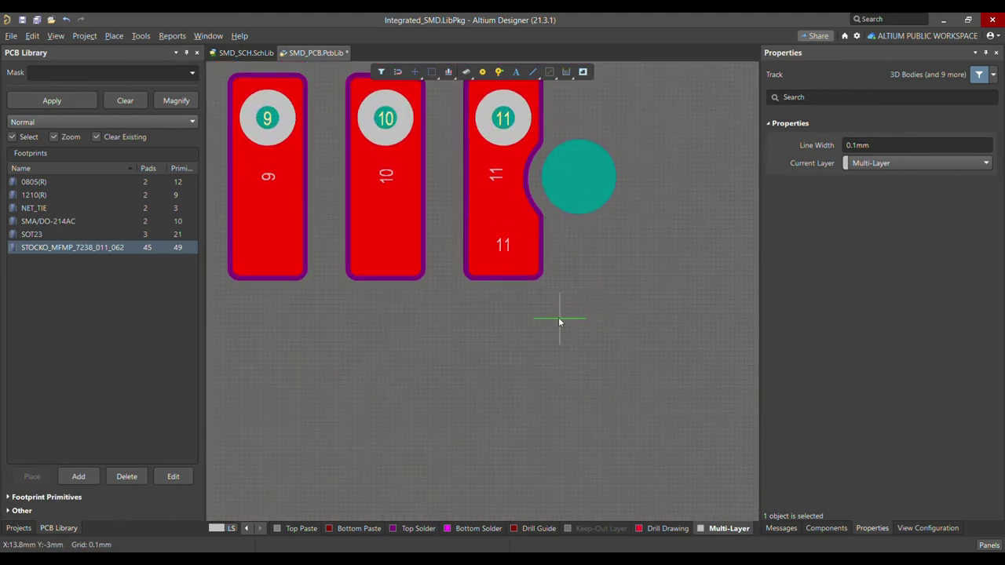
{"action": "left_click", "coordinate": [610, 312]}
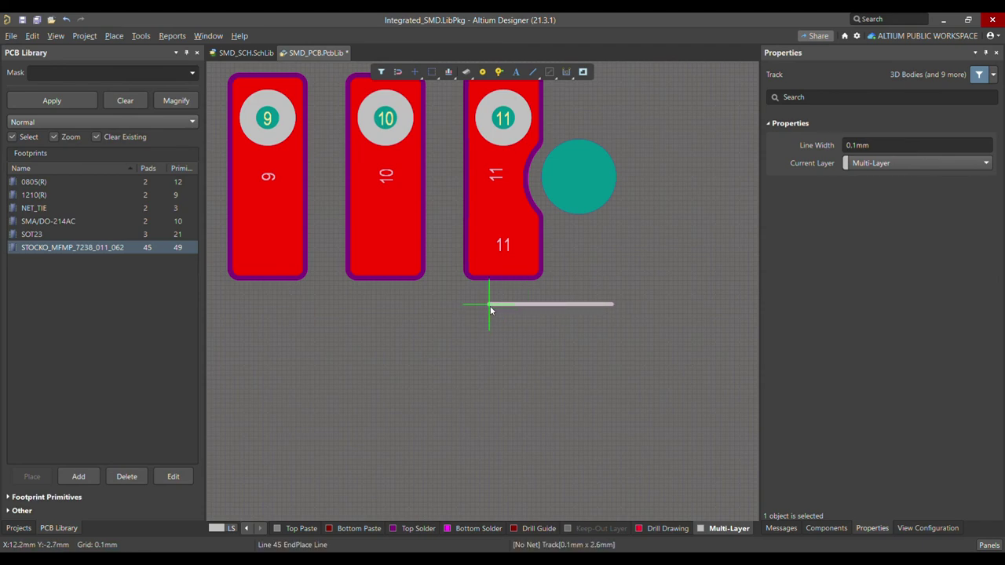
{"action": "scroll", "coordinate": [490, 305], "scroll_direction": "down", "scroll_amount": 2, "text": "ctrl"}
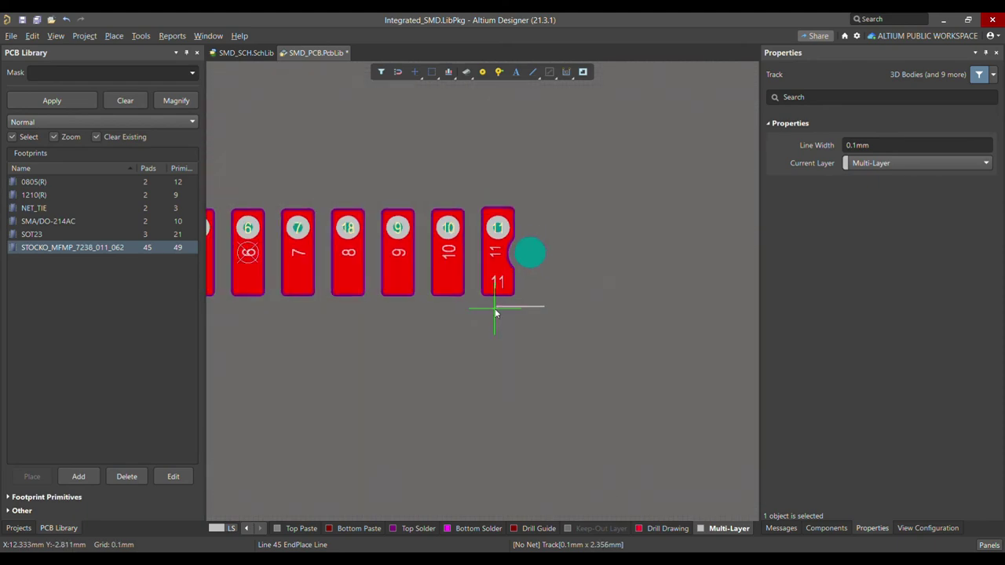
{"action": "scroll", "coordinate": [382, 299], "scroll_direction": "up", "scroll_amount": 4, "text": "ctrl"}
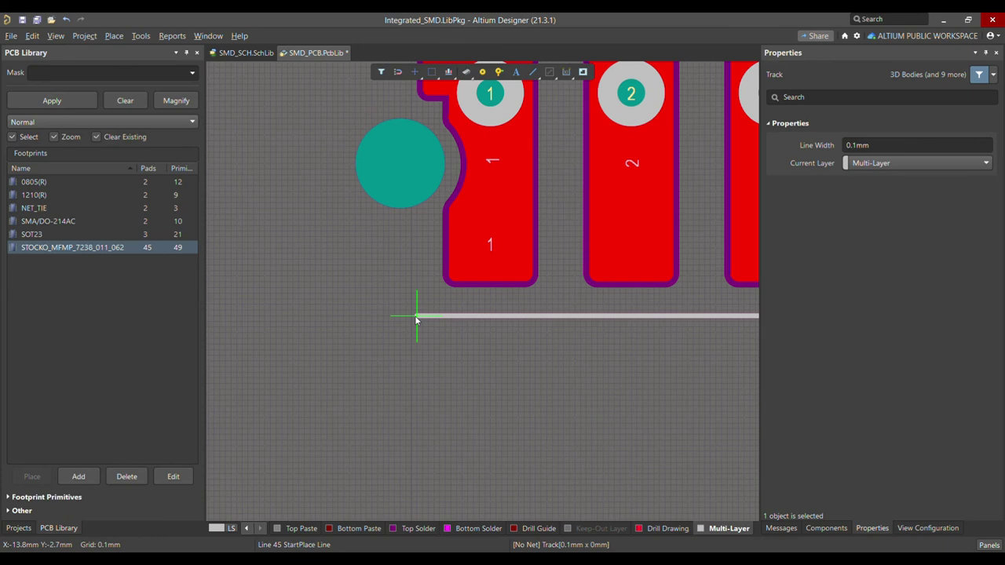
{"action": "left_click", "coordinate": [416, 317]}
{"action": "right_click", "coordinate": [416, 315]}
Assign the line below the pads to the Top Overlay layer.
{"action": "scroll", "coordinate": [369, 311], "scroll_direction": "down", "scroll_amount": 2, "text": "ctrl"}
{"action": "left_click", "coordinate": [462, 308]}
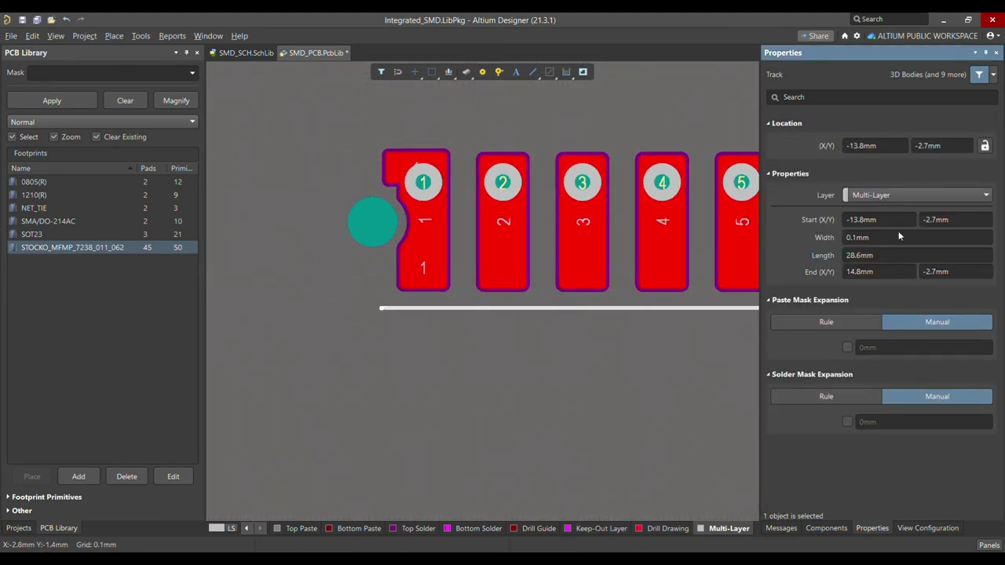
{"action": "left_click", "coordinate": [491, 343]}
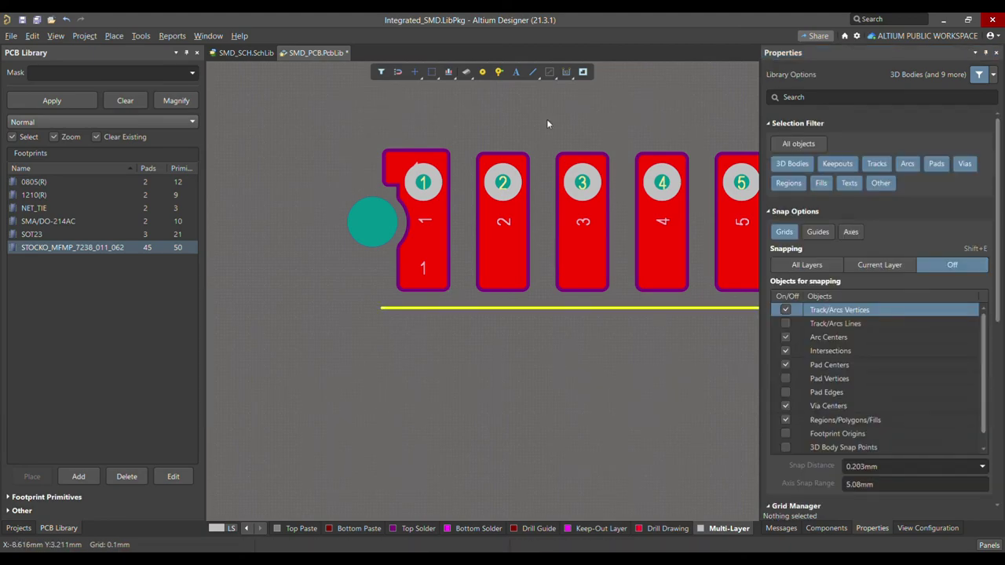
Measure the vertical gap between the overlay line and the lower edge of pad 1.
{"action": "scroll", "coordinate": [330, 275], "scroll_direction": "down", "scroll_amount": 1, "text": "ctrl"}
{"action": "scroll", "coordinate": [338, 283], "scroll_direction": "up", "scroll_amount": 4, "text": "ctrl"}
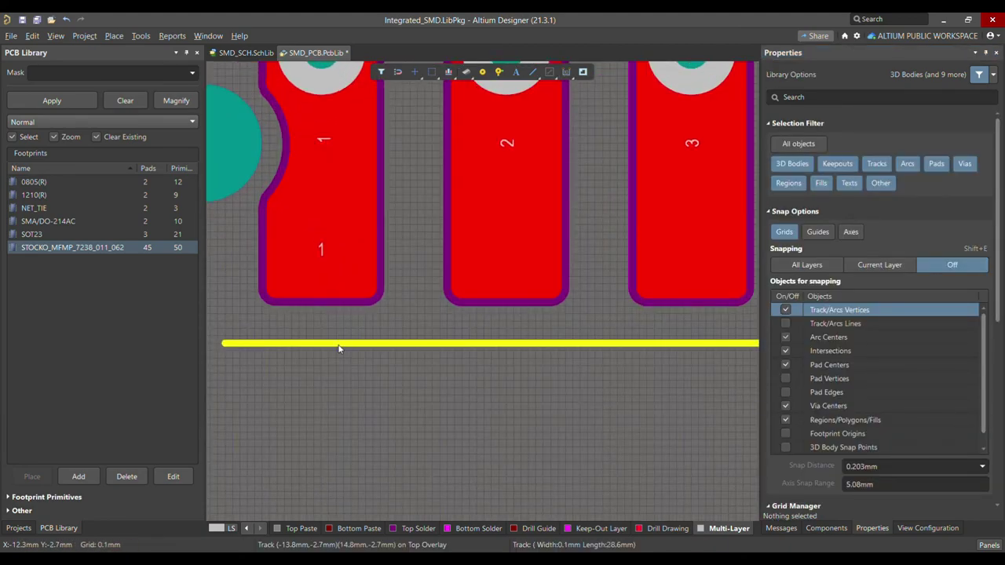
{"action": "key", "text": "ctrl+m"}
{"action": "scroll", "coordinate": [317, 341], "scroll_direction": "up", "scroll_amount": 2, "text": "ctrl"}
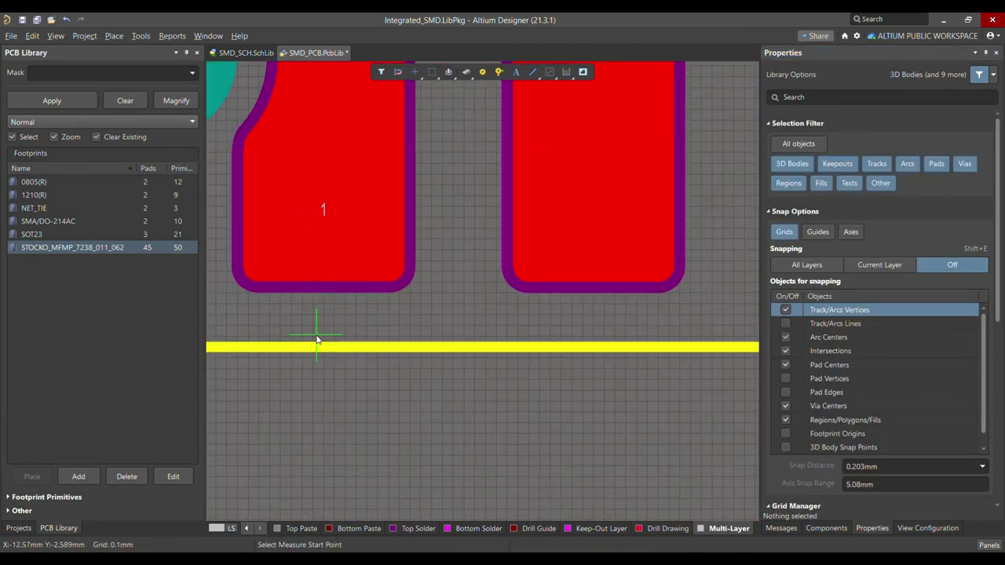
{"action": "left_click", "coordinate": [313, 345]}
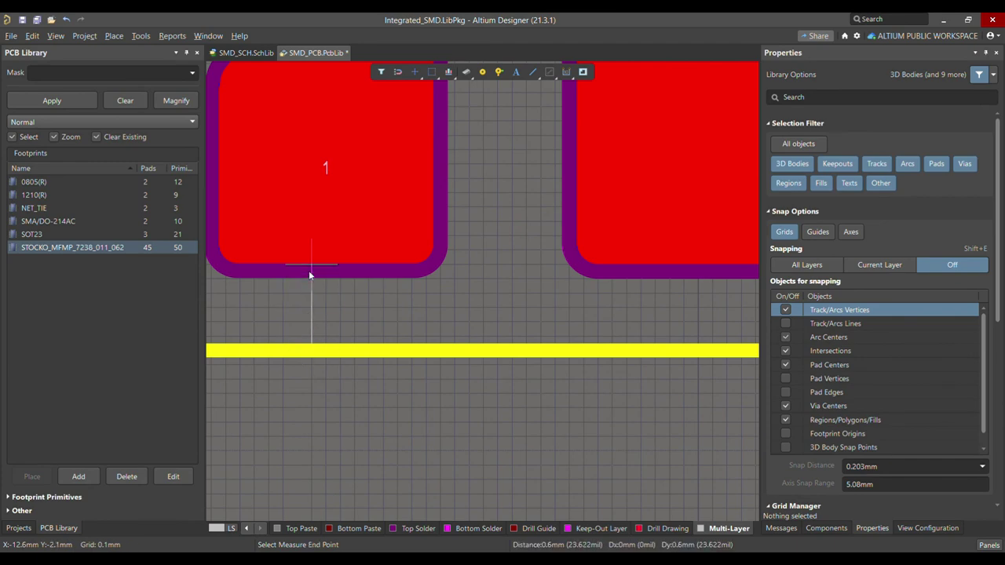
Move the overlay line down to Y -3.1 mm, farther from the pads, and save the library.
{"action": "key", "text": "ctrl+z"}
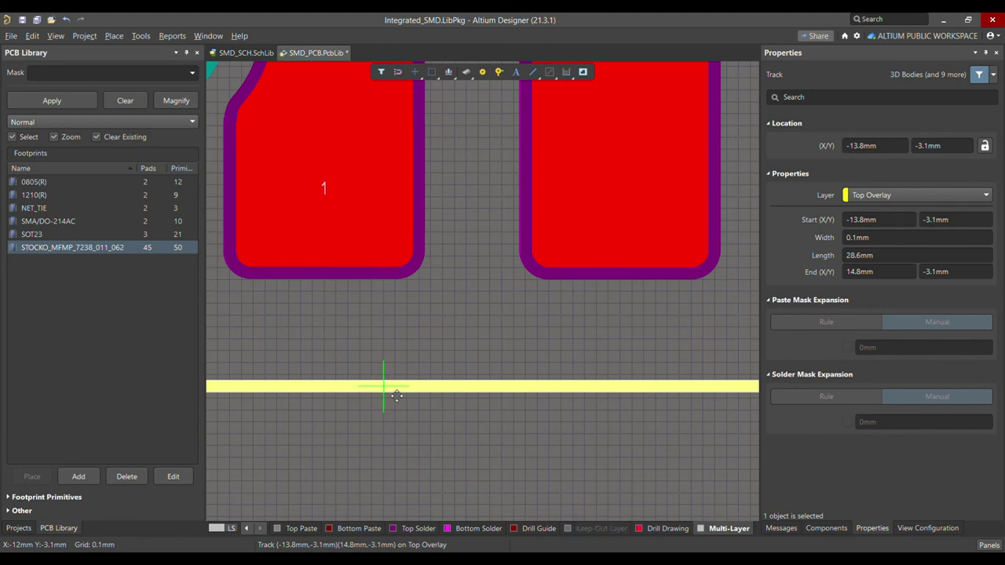
{"action": "left_click", "coordinate": [442, 345]}
{"action": "scroll", "coordinate": [442, 345], "scroll_direction": "down", "scroll_amount": 4, "text": "ctrl"}
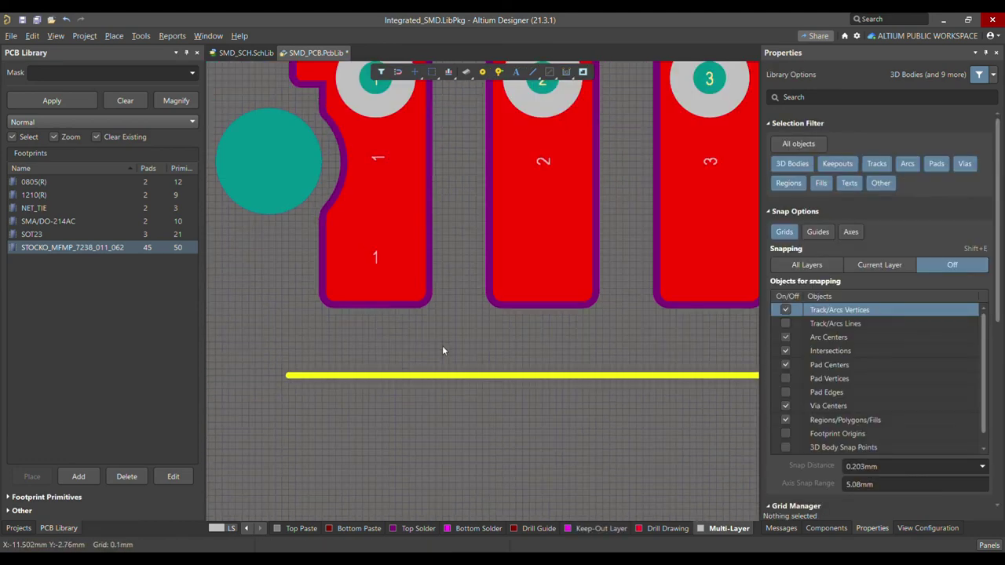
{"action": "scroll", "coordinate": [442, 351], "scroll_direction": "down", "scroll_amount": 6, "text": "ctrl"}
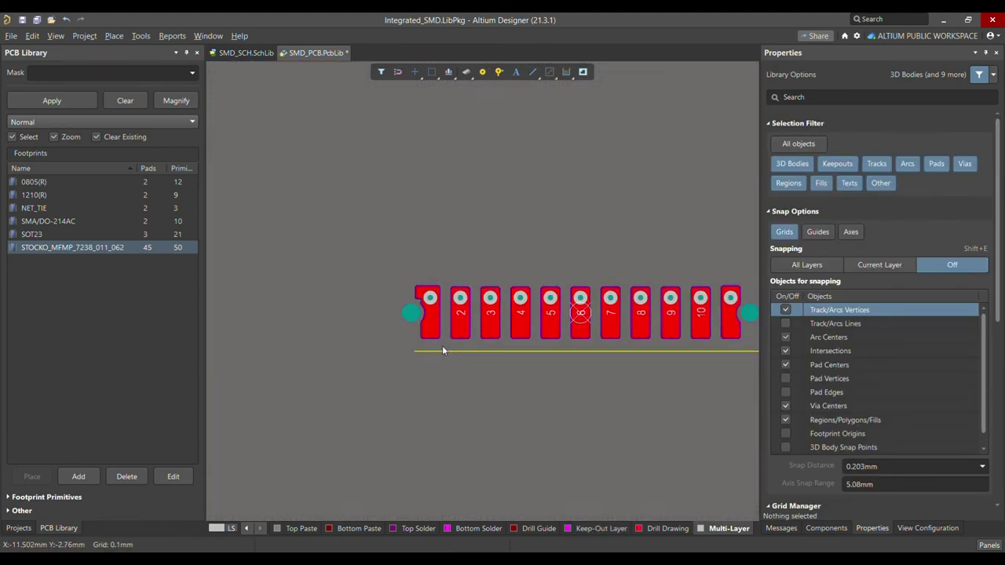
{"action": "scroll", "coordinate": [443, 350], "scroll_direction": "up", "scroll_amount": 6, "text": "ctrl"}
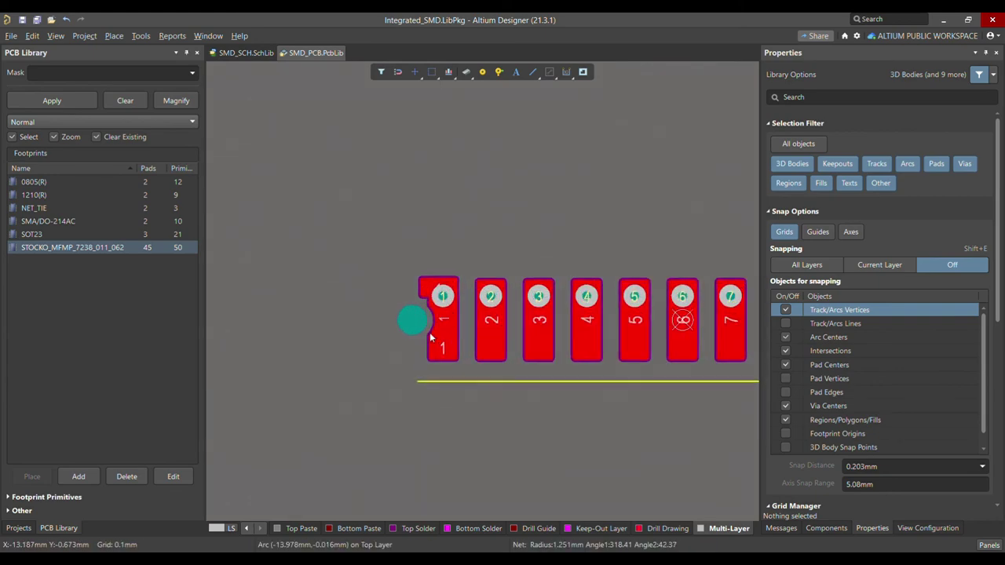
{"action": "scroll", "coordinate": [424, 355], "scroll_direction": "up", "scroll_amount": 2, "text": "ctrl"}
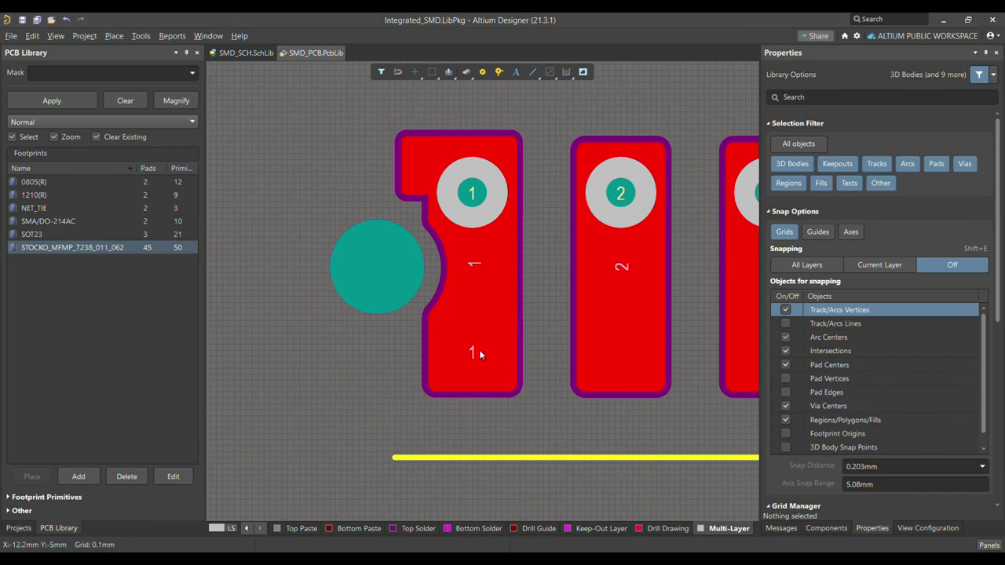
{"action": "scroll", "coordinate": [463, 384], "scroll_direction": "up", "scroll_amount": 2, "text": "ctrl"}
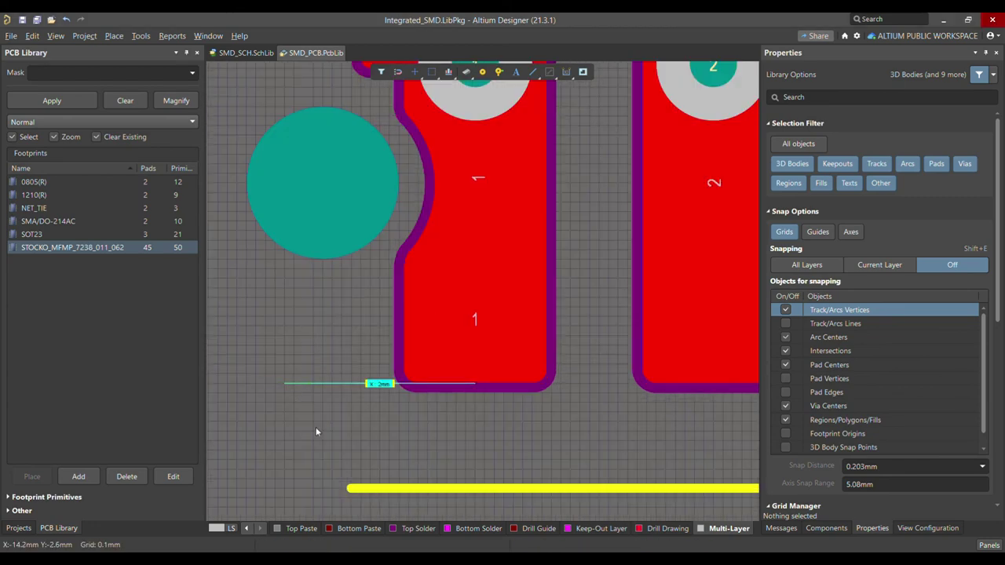
{"action": "left_click", "coordinate": [366, 493]}
{"action": "left_click_drag", "start_coordinate": [366, 493], "coordinate": [325, 485]}
{"action": "key", "text": "Escape"}
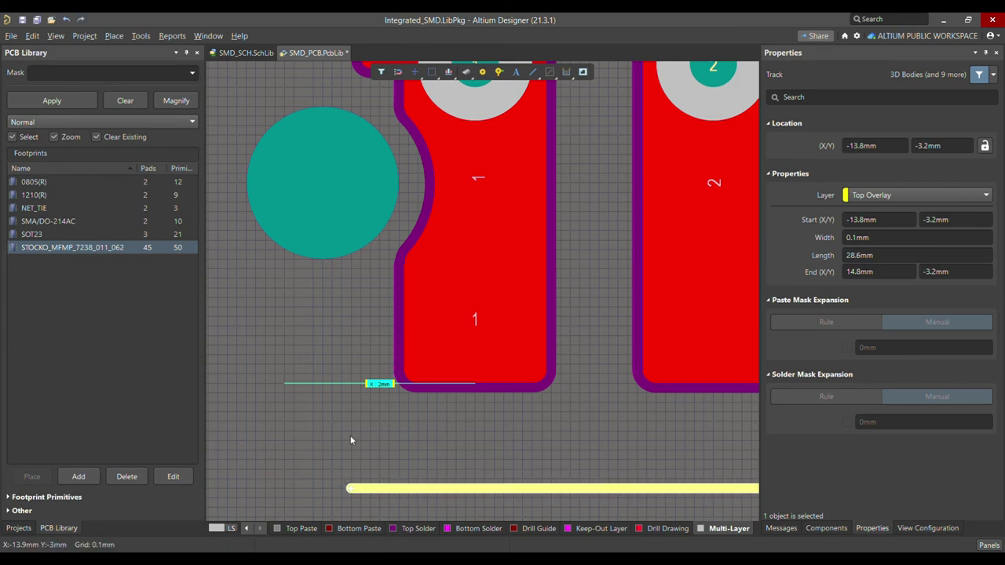
Draw 0.1 mm wide outline lines from the overlay line's left end, a 0.5 mm 45-degree corner and a Top Overlay vertical line up to the hole.
{"action": "key", "text": "p"}
{"action": "key", "text": "l"}
{"action": "left_click", "coordinate": [350, 489]}
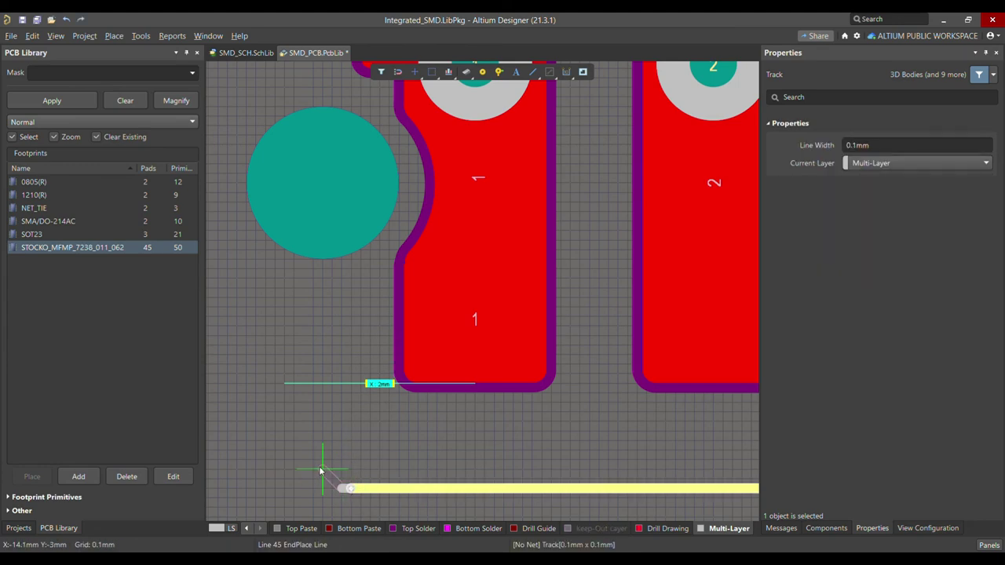
{"action": "key", "text": "space"}
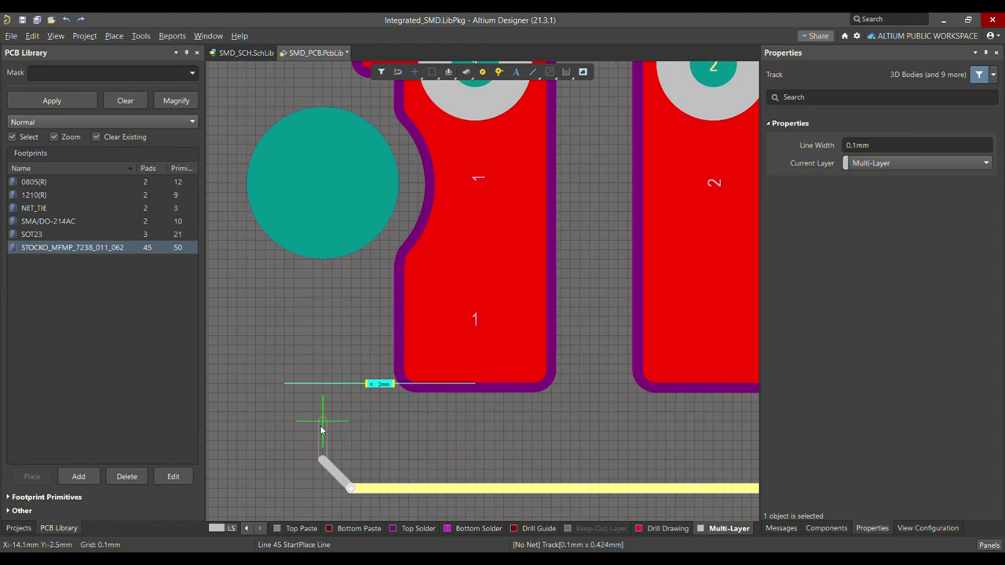
{"action": "key", "text": "Tab"}
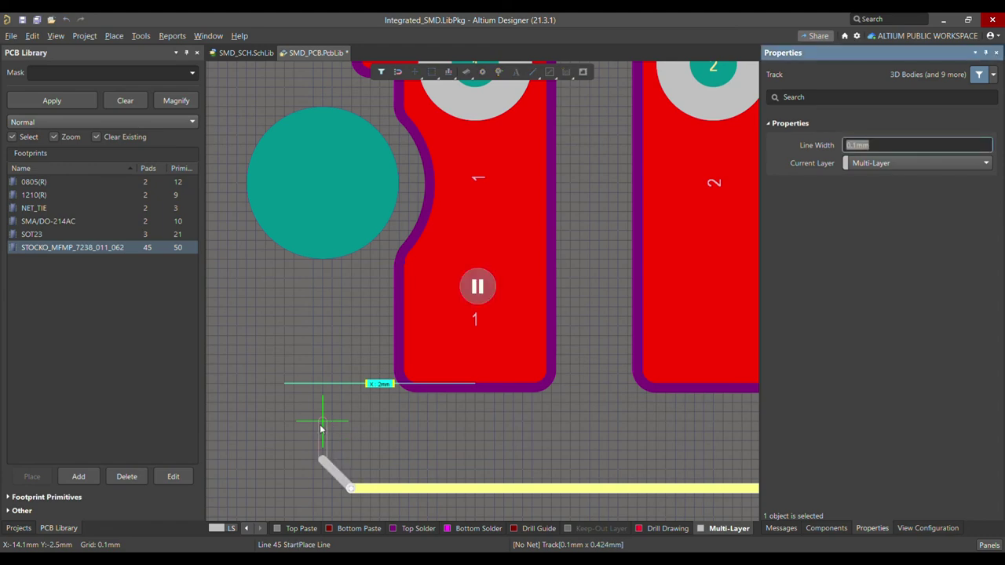
{"action": "key", "text": "Return"}
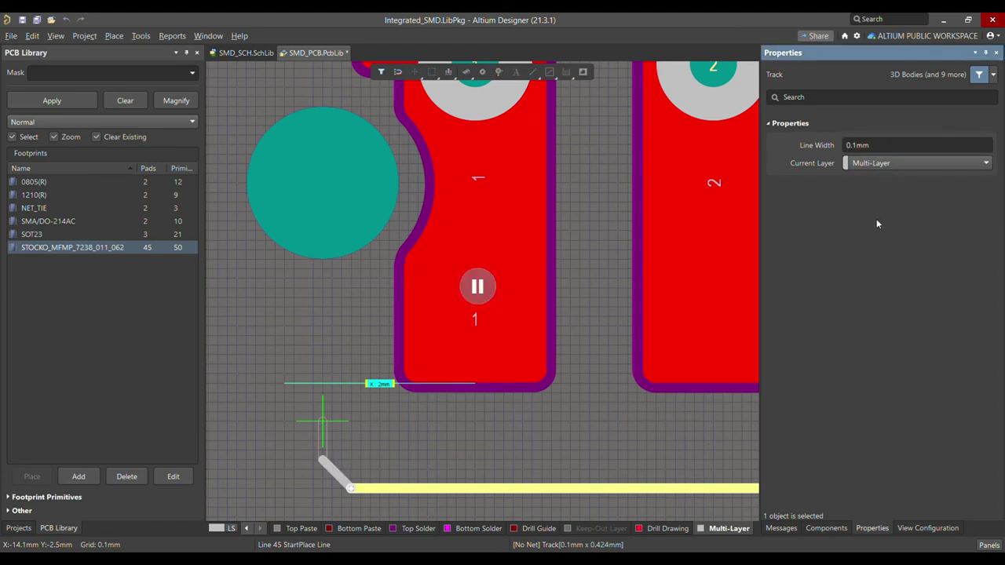
{"action": "key", "text": "KP_Add"}
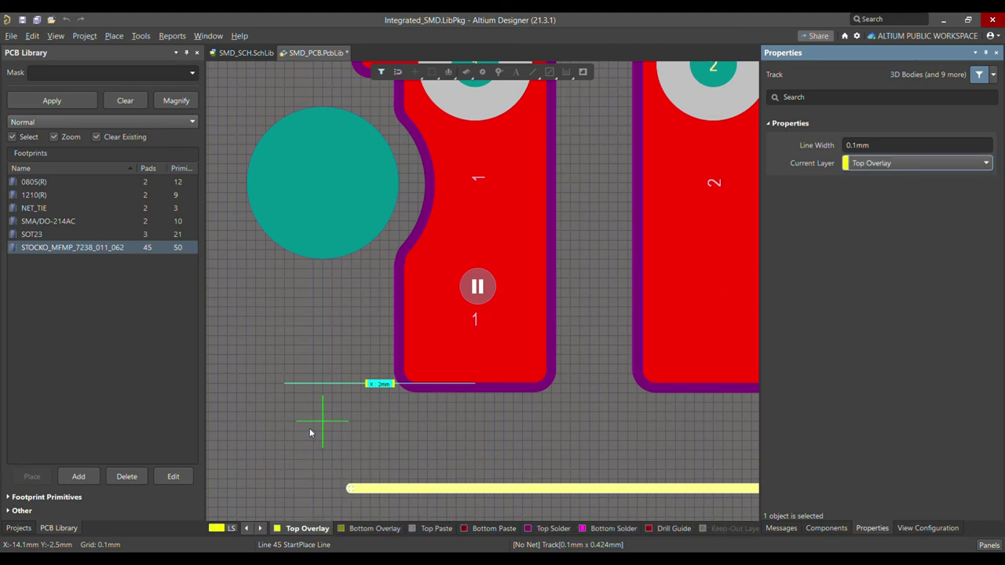
{"action": "left_click", "coordinate": [351, 489]}
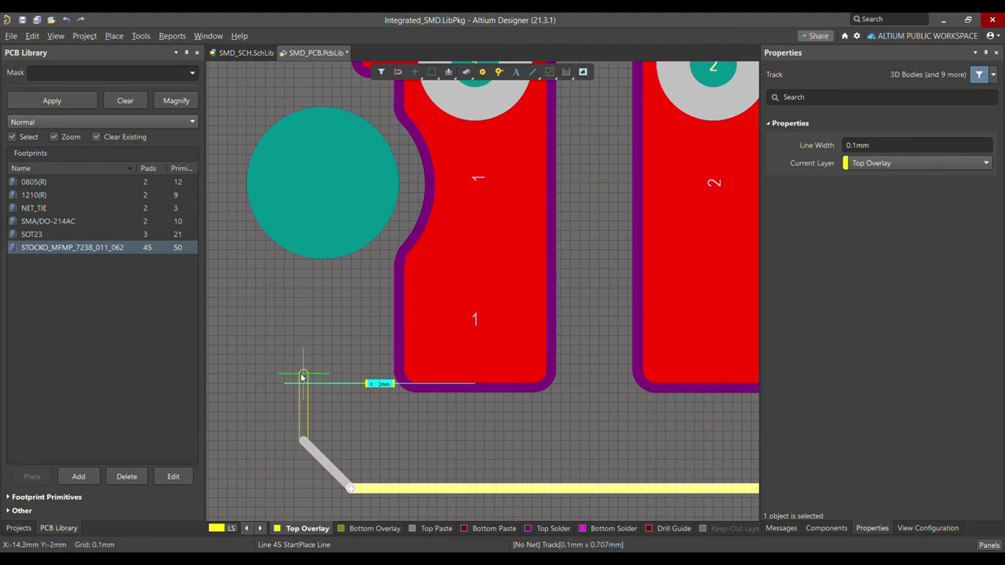
{"action": "left_click", "coordinate": [302, 273]}
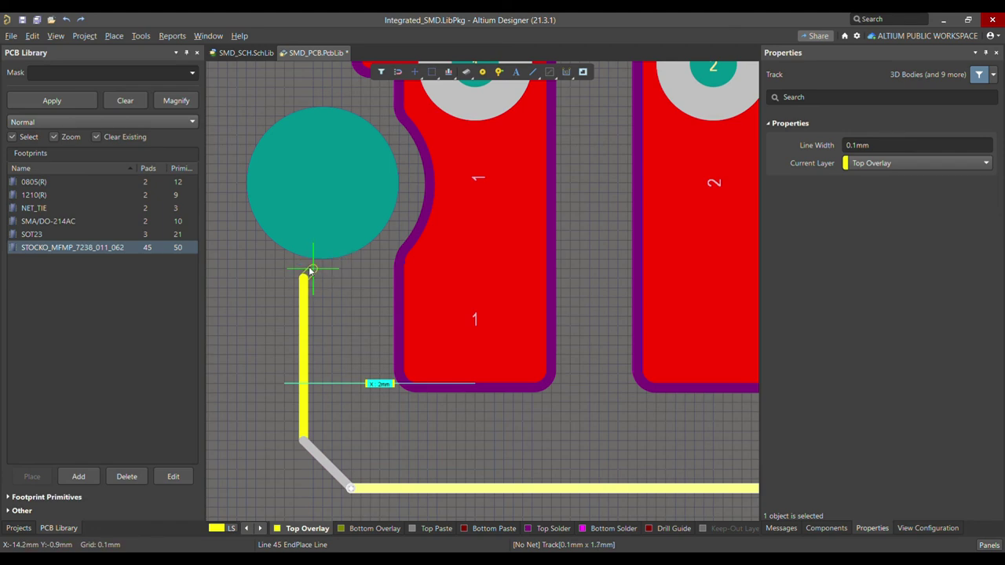
Continue the outline around the hole beside pad 1 with 0.9 mm radius arcs and a vertical line above it.
{"action": "key", "text": "shift+space"}
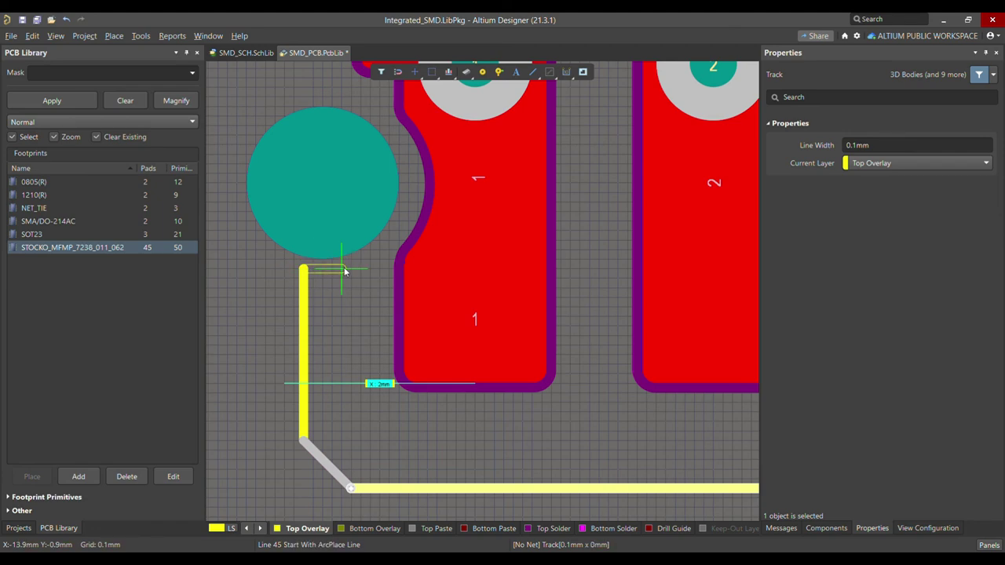
{"action": "key", "text": "shift+space"}
{"action": "key", "text": "space"}
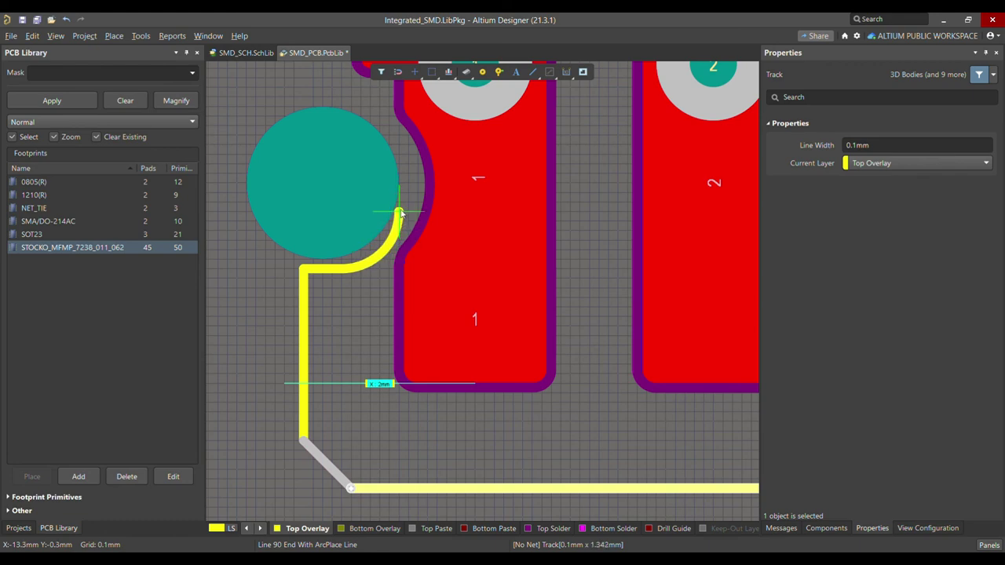
{"action": "left_click", "coordinate": [399, 212]}
{"action": "right_click", "coordinate": [271, 403]}
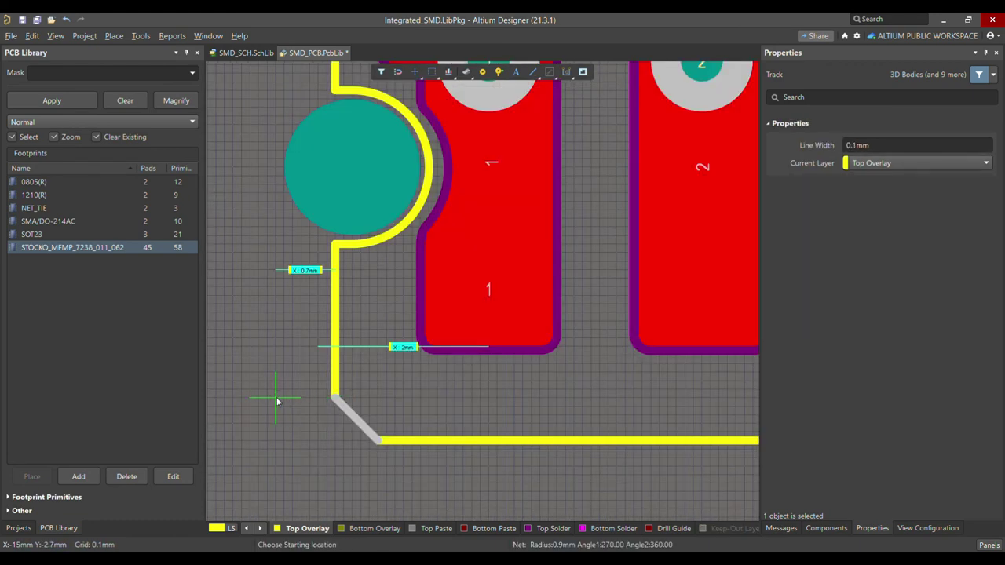
Draw a vertical Top Overlay line left of the hole at X -15 mm, from Y -2.7 mm to about Y 2.2 mm.
{"action": "left_click", "coordinate": [277, 402]}
{"action": "scroll", "coordinate": [283, 294], "scroll_direction": "up", "scroll_amount": 2}
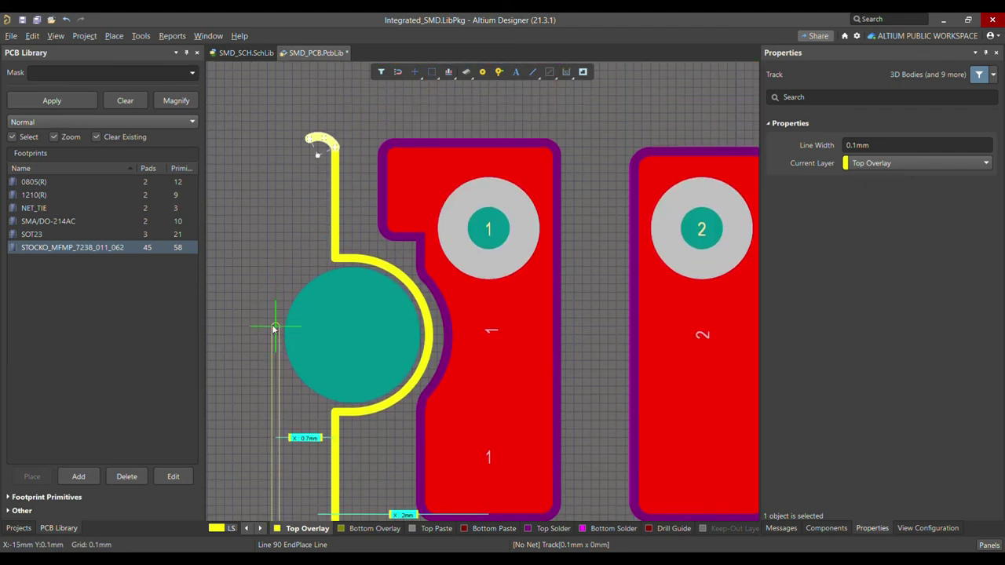
{"action": "scroll", "coordinate": [274, 329], "scroll_direction": "up", "scroll_amount": 2}
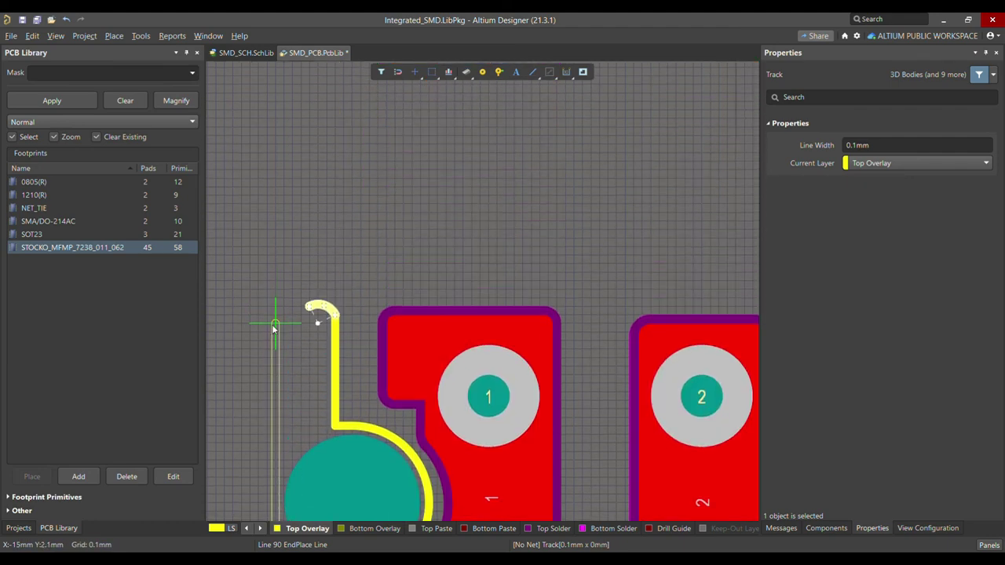
{"action": "scroll", "coordinate": [274, 328], "scroll_direction": "down", "scroll_amount": 4}
Draw a slanted line from the new vertical line's lower end to X -15.4 mm, Y -3.2 mm, and remove the stray arc at the outline's top.
{"action": "left_click", "coordinate": [275, 396]}
{"action": "key", "text": "shift+space"}
{"action": "key", "text": "shift+space"}
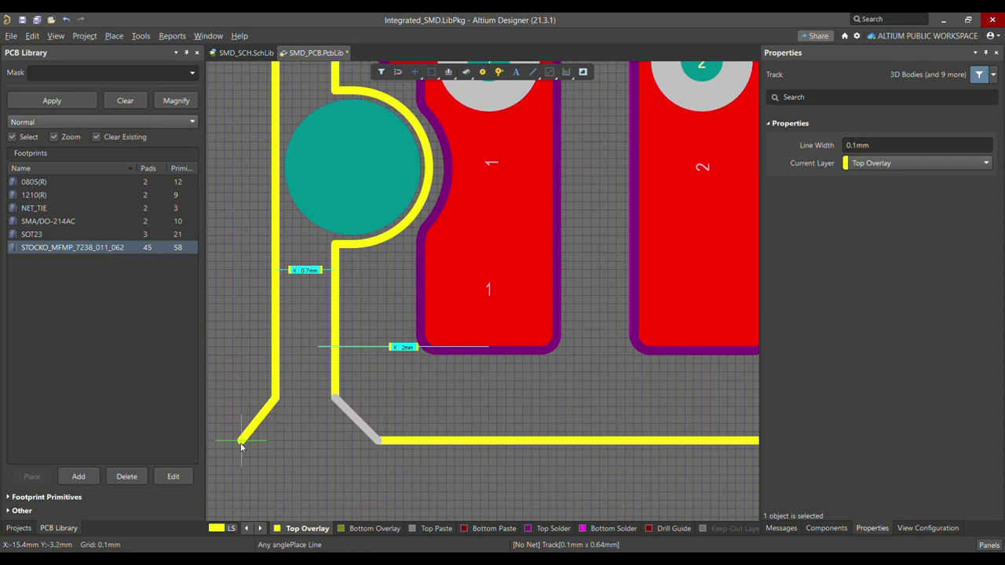
{"action": "left_click", "coordinate": [241, 446]}
{"action": "right_click", "coordinate": [241, 445]}
{"action": "left_click", "coordinate": [322, 418]}
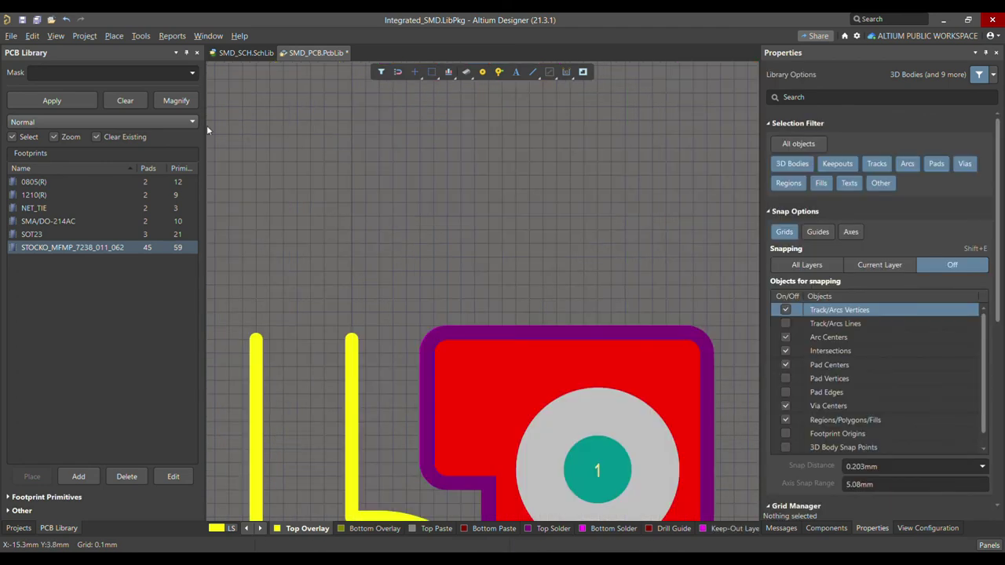
Join the upper ends of the two vertical lines with a 0.1 mm wide Top Overlay arc and bulge it into nearly a semicircle.
{"action": "left_click", "coordinate": [114, 35]}
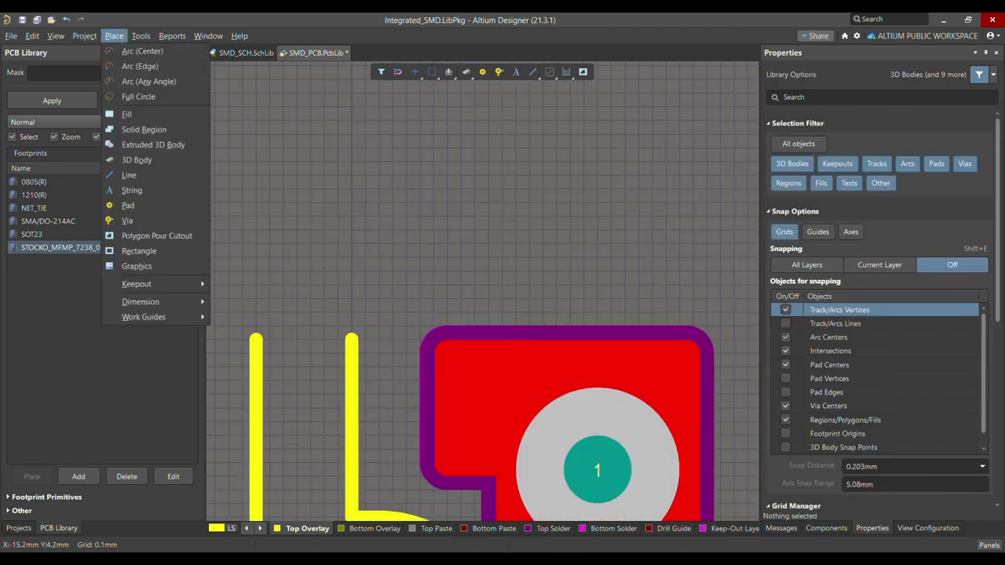
{"action": "left_click", "coordinate": [142, 51]}
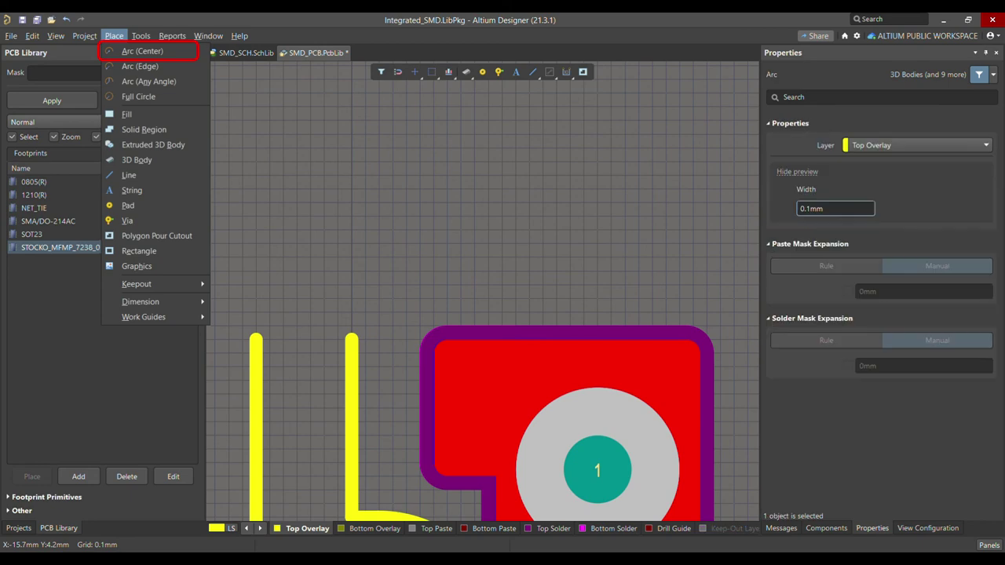
{"action": "left_click", "coordinate": [255, 340]}
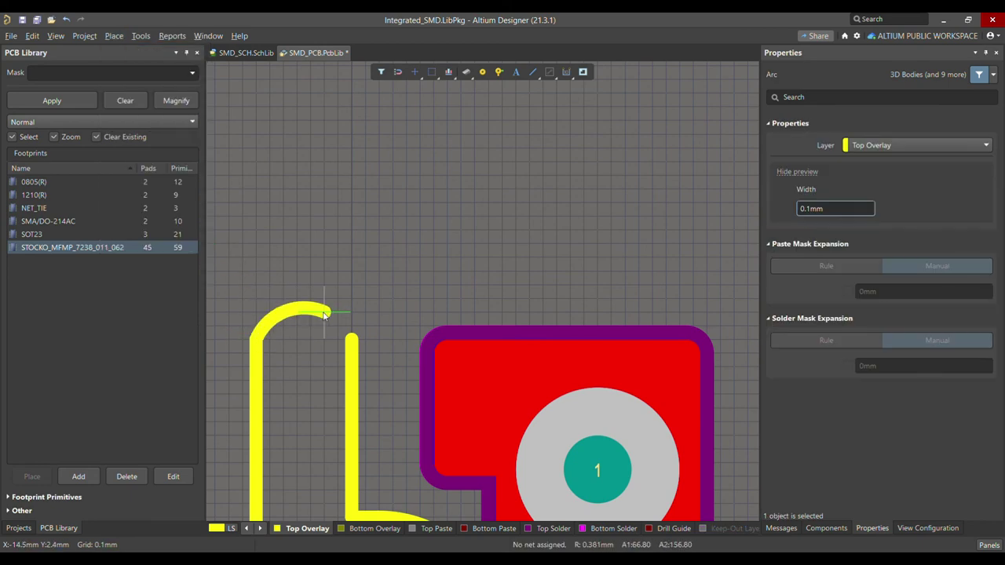
{"action": "left_click", "coordinate": [353, 341]}
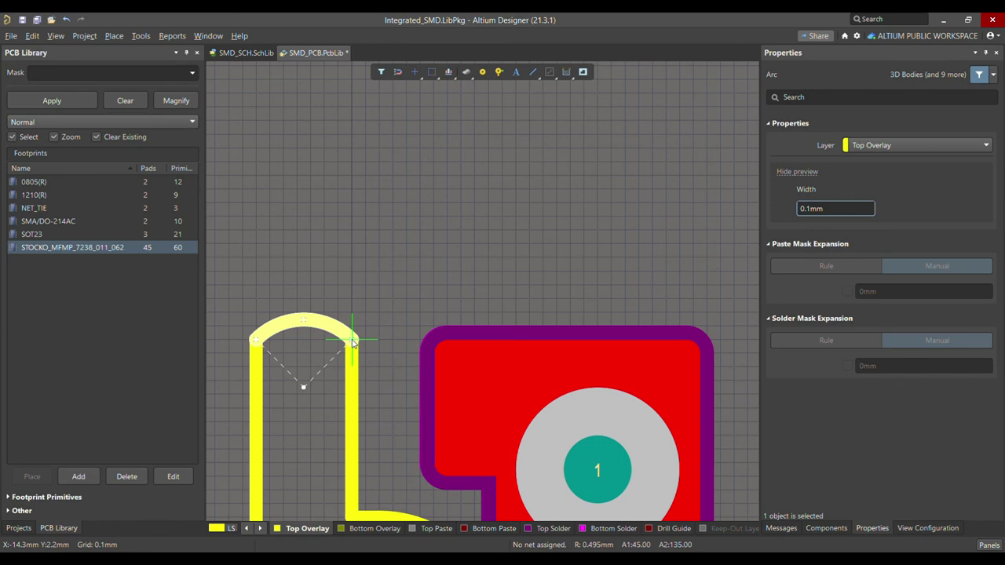
{"action": "left_click_drag", "start_coordinate": [307, 322], "coordinate": [304, 296]}
Set the connecting arc's start angle to 0 and end angle to 180 degrees.
{"action": "left_click", "coordinate": [923, 258]}
{"action": "type", "text": "0"}
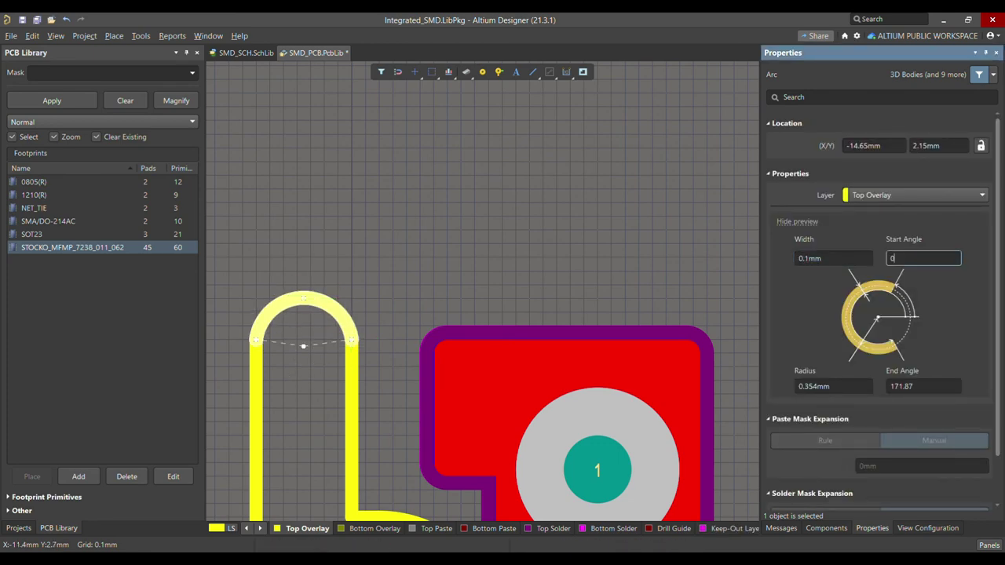
{"action": "key", "text": "Return"}
{"action": "left_click", "coordinate": [928, 385]}
{"action": "type", "text": "180"}
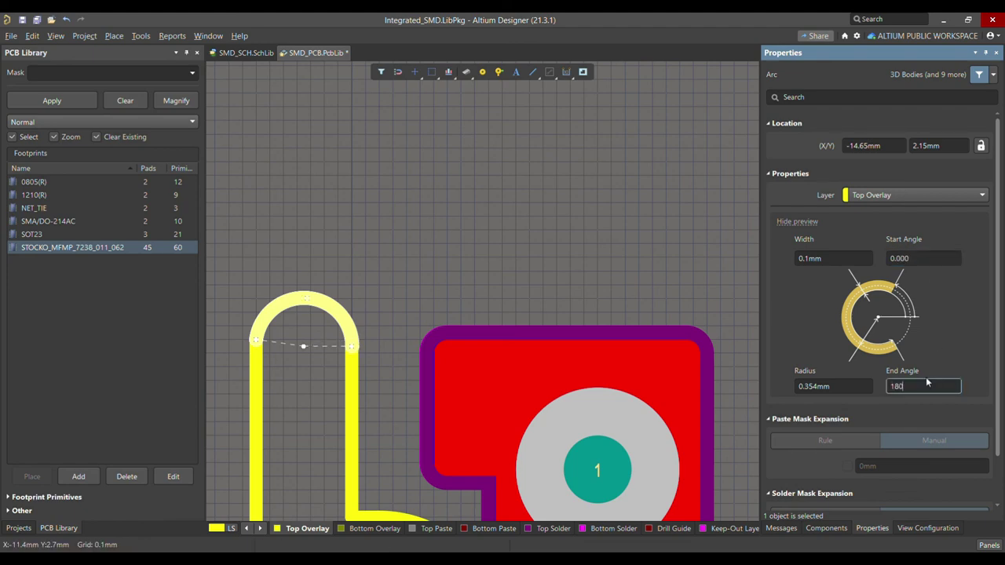
{"action": "key", "text": "Return"}
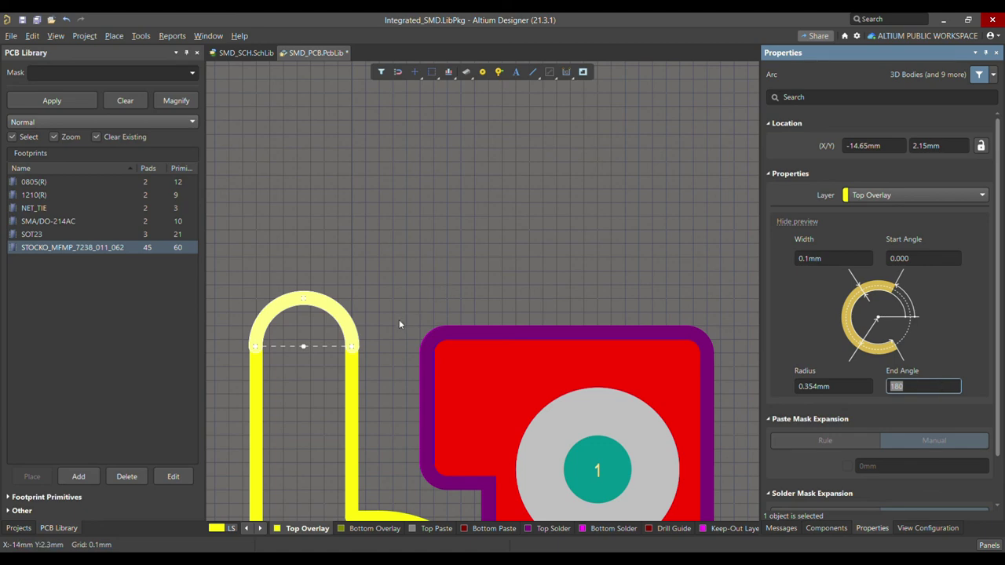
Set the connecting arc's radius to 0.35 mm and save the library.
{"action": "left_click", "coordinate": [833, 385]}
{"action": "type", "text": "0"}
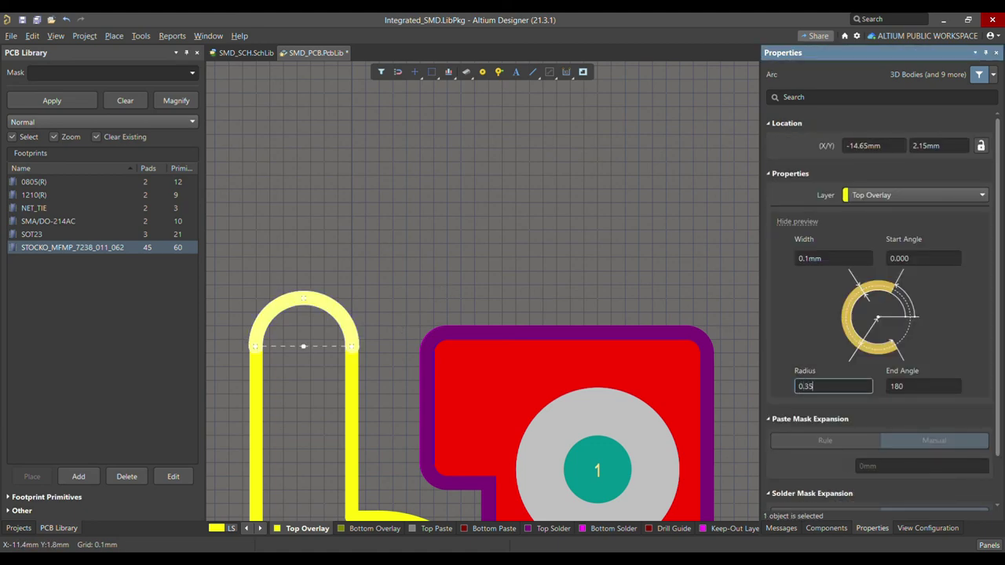
{"action": "type", "text": ".35"}
{"action": "key", "text": "Return"}
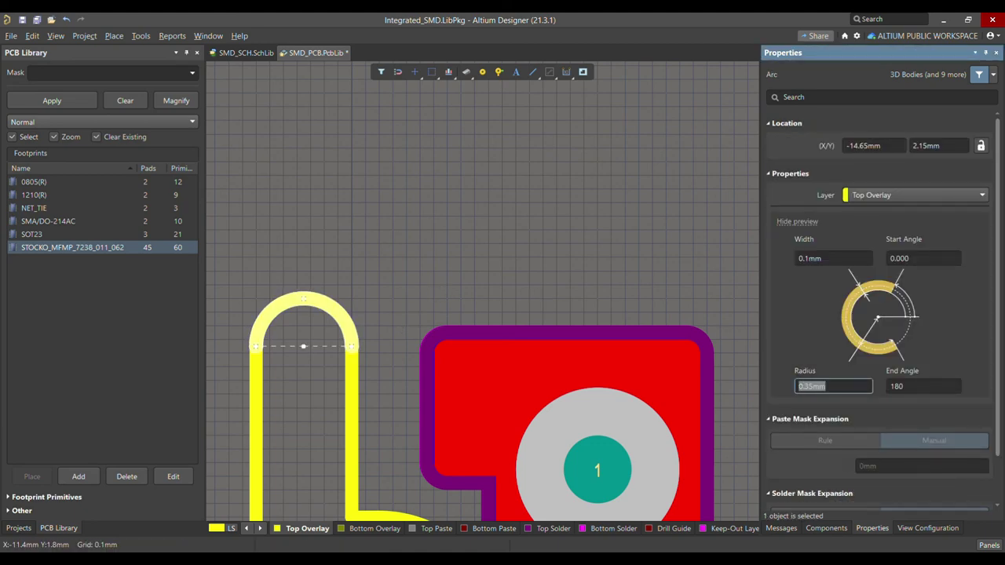
{"action": "left_click", "coordinate": [447, 269]}
{"action": "scroll", "coordinate": [372, 252], "scroll_direction": "down", "scroll_amount": 3, "text": "ctrl"}
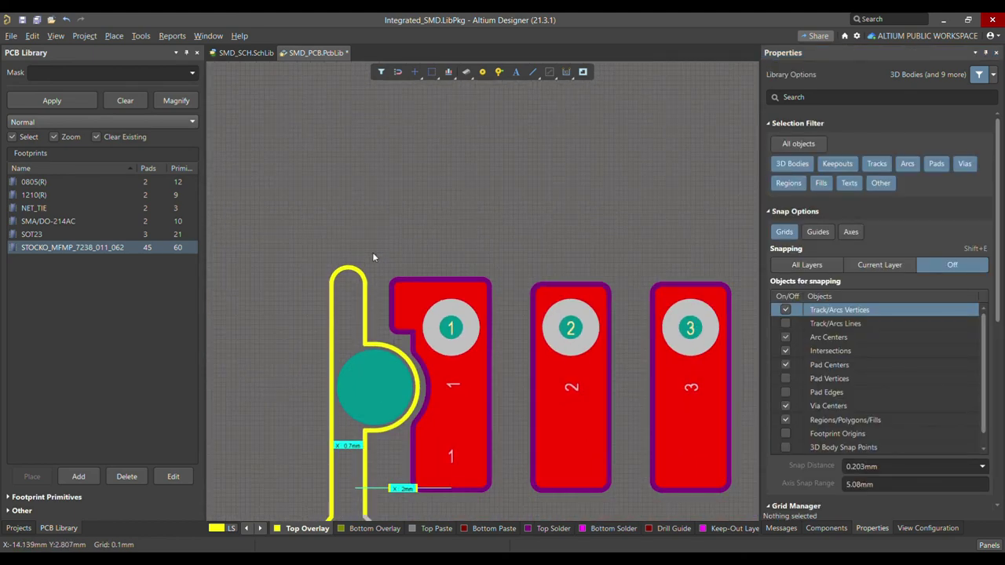
{"action": "scroll", "coordinate": [372, 257], "scroll_direction": "down", "scroll_amount": 2, "text": "ctrl"}
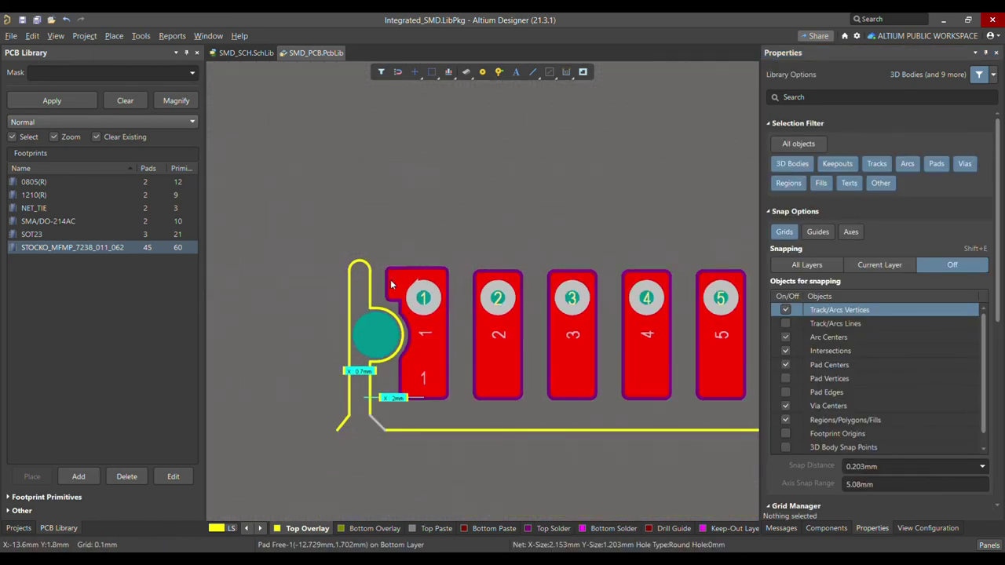
Assign the 45-degree corner line below pad 1 to the Top Overlay layer and save the library.
{"action": "left_click", "coordinate": [359, 390]}
{"action": "scroll", "coordinate": [358, 390], "scroll_direction": "up", "scroll_amount": 2, "text": "ctrl"}
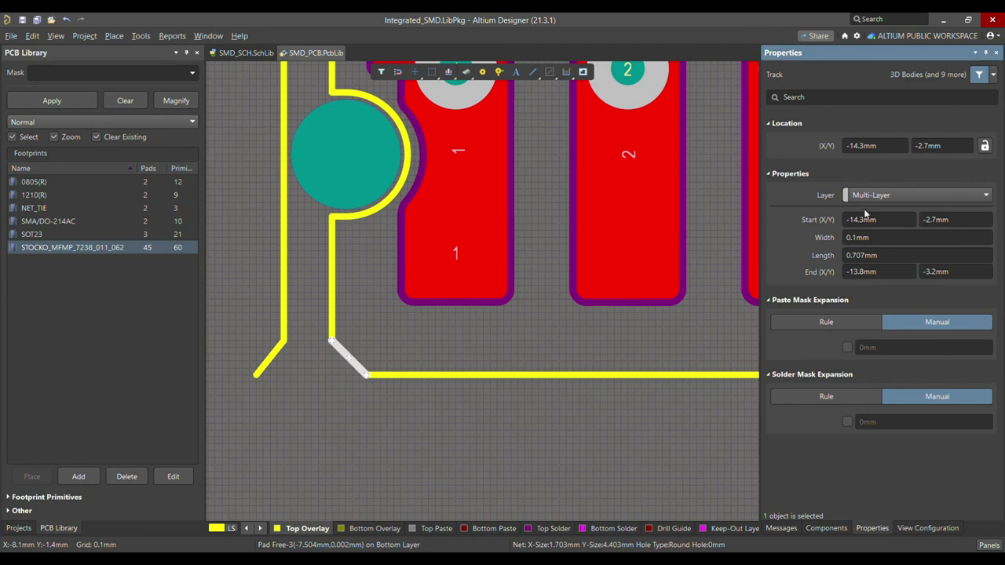
{"action": "left_click", "coordinate": [919, 195]}
{"action": "left_click", "coordinate": [882, 256]}
{"action": "left_click", "coordinate": [480, 408]}
{"action": "scroll", "coordinate": [307, 345], "scroll_direction": "down", "scroll_amount": 3, "text": "ctrl"}
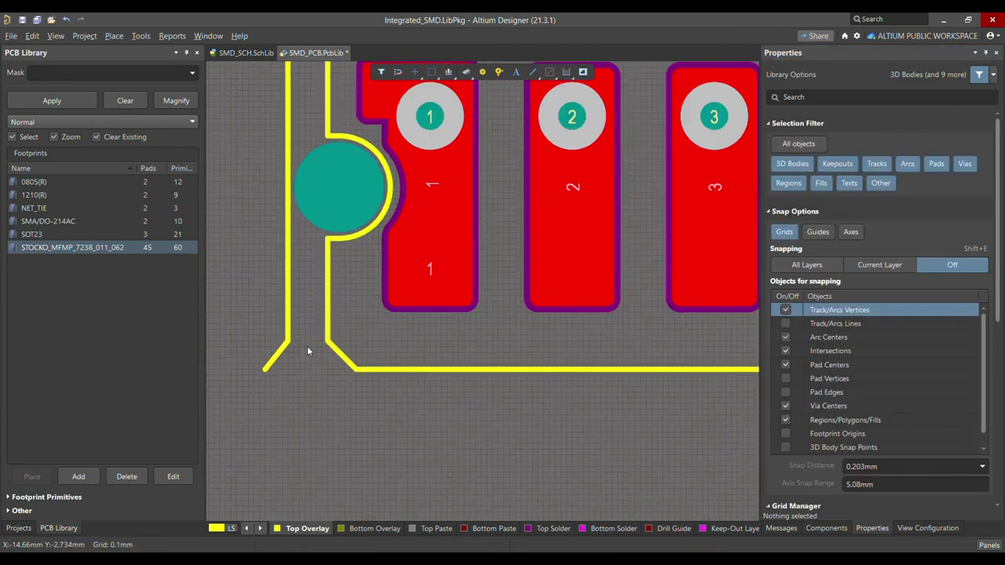
{"action": "scroll", "coordinate": [323, 372], "scroll_direction": "down", "scroll_amount": 1, "text": "ctrl"}
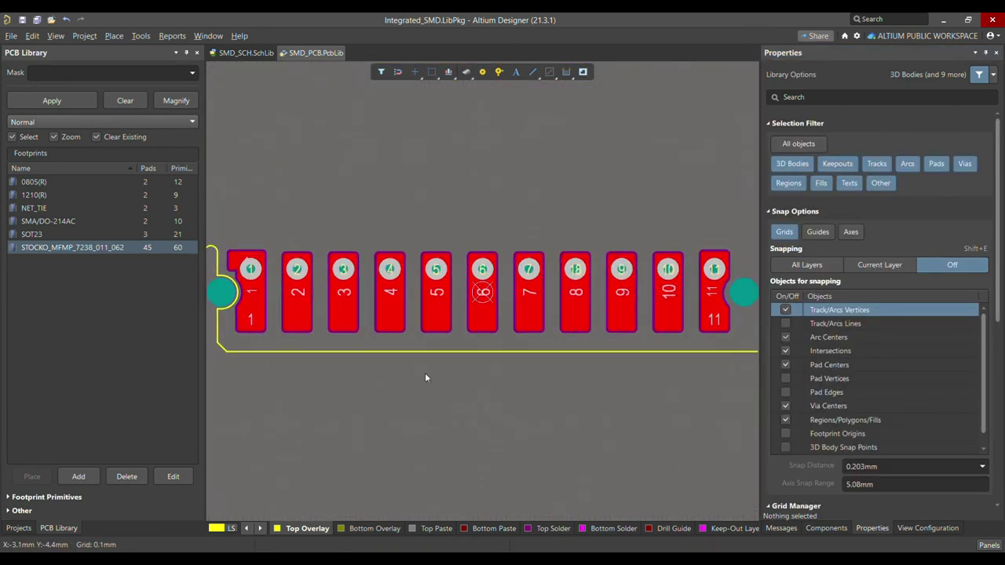
Inspect the footprint in the 3D view from different angles and return to the 2D view.
{"action": "scroll", "coordinate": [425, 373], "scroll_direction": "down", "scroll_amount": 2, "text": "ctrl"}
{"action": "key", "text": "3"}
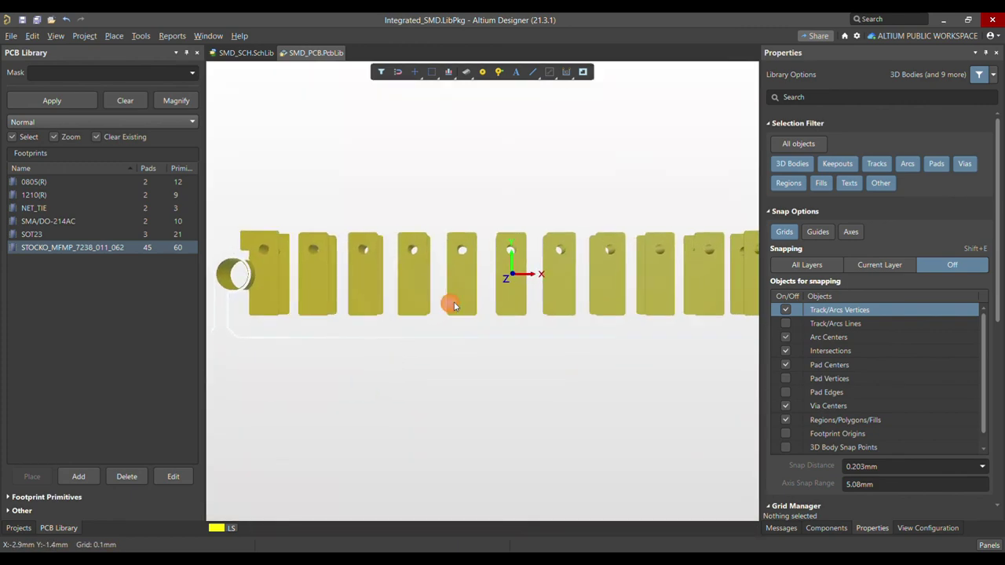
{"action": "right_click_drag", "start_coordinate": [445, 315], "coordinate": [554, 330], "text": "shift"}
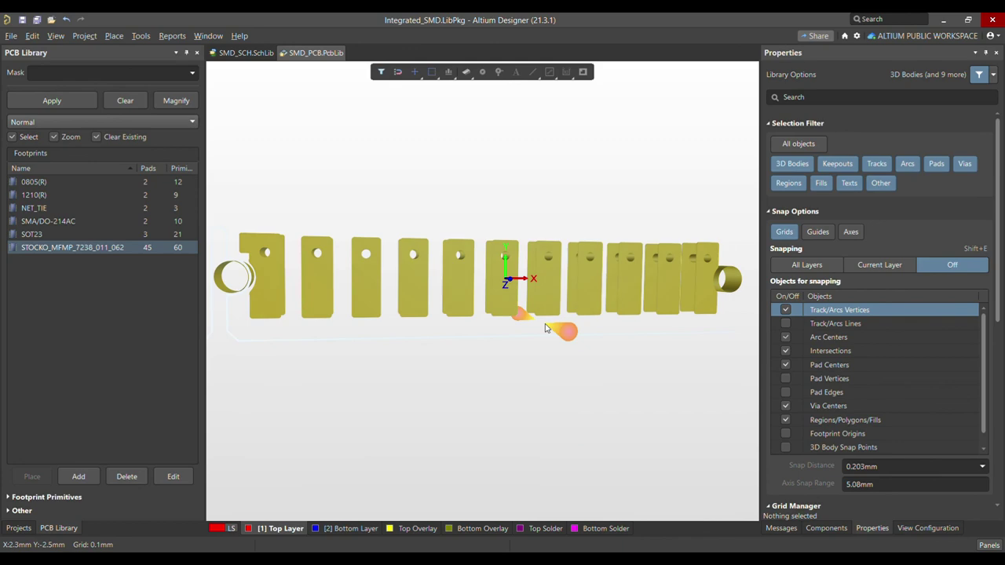
{"action": "scroll", "coordinate": [395, 364], "scroll_direction": "down", "scroll_amount": 3, "text": "ctrl"}
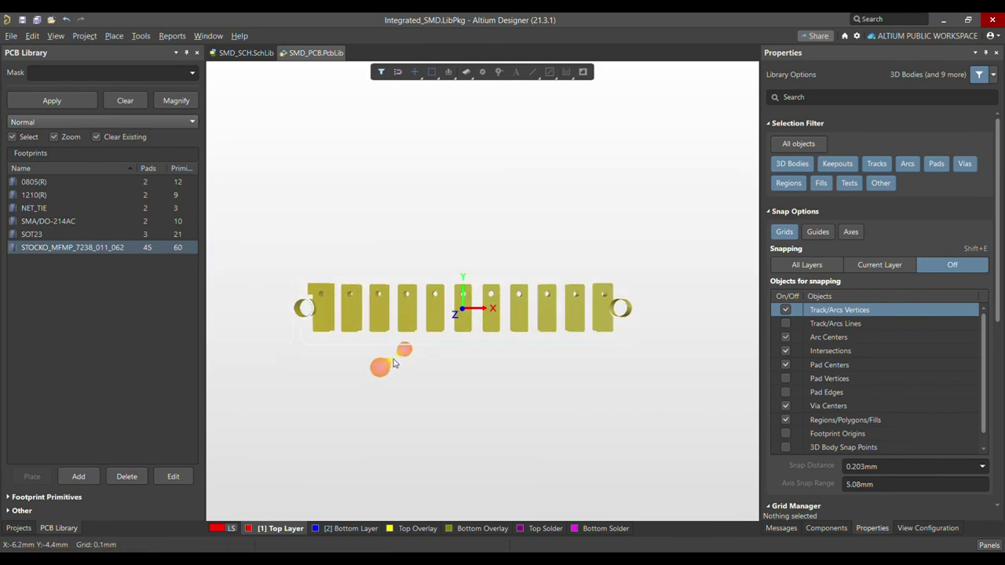
{"action": "key", "text": "2"}
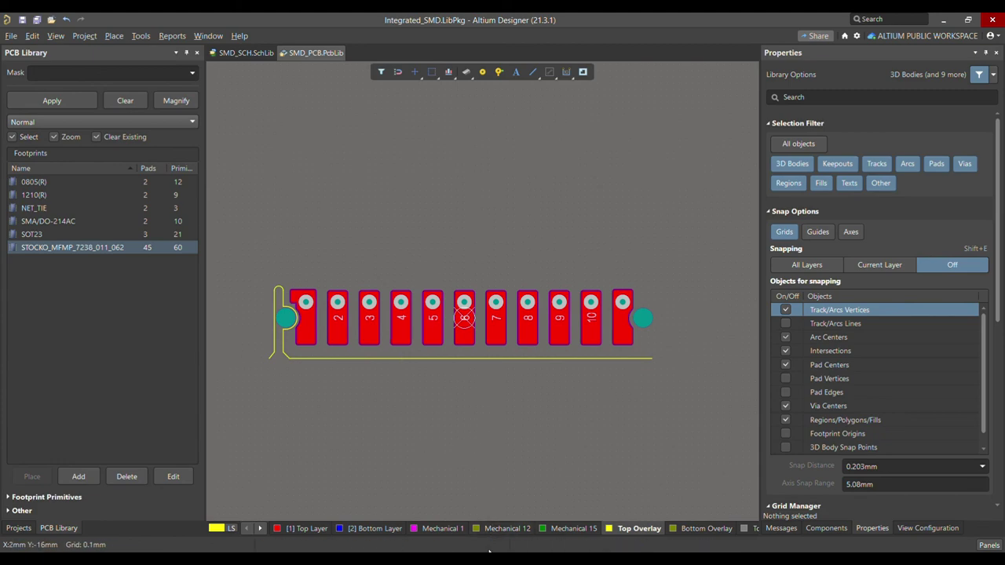
Place a Top Overlay text "1" between the latch outline and pad 1, with 0.8 mm text height and 0.2 mm stroke width.
{"action": "scroll", "coordinate": [265, 297], "scroll_direction": "up", "scroll_amount": 1, "text": "ctrl"}
{"action": "scroll", "coordinate": [264, 298], "scroll_direction": "up", "scroll_amount": 3, "text": "ctrl"}
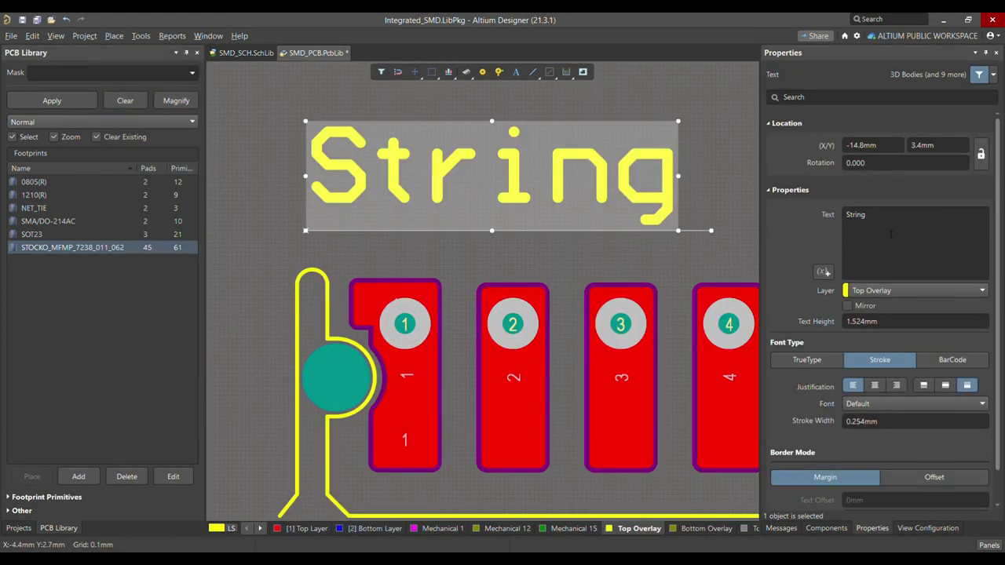
{"action": "left_click", "coordinate": [890, 220]}
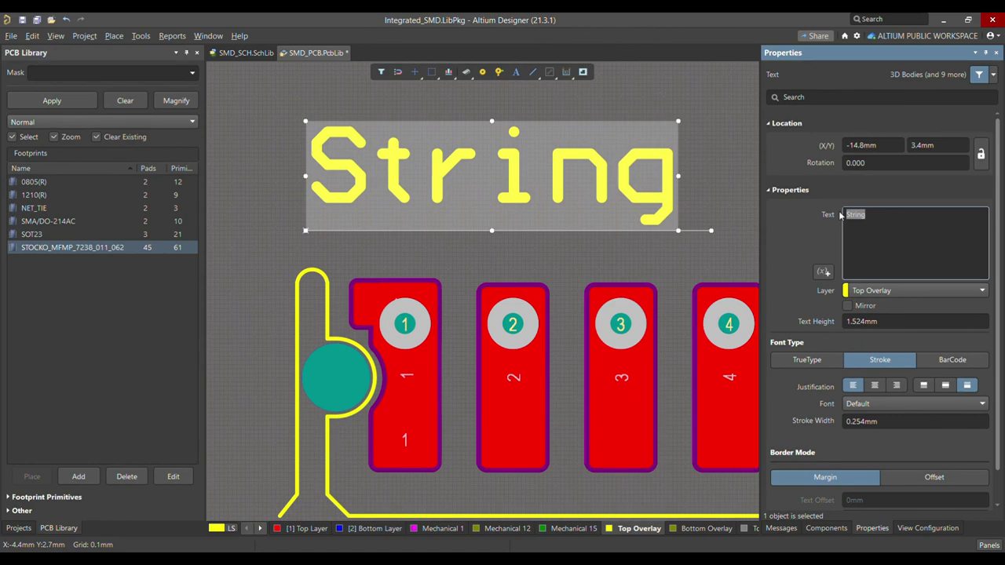
{"action": "left_click", "coordinate": [896, 322]}
{"action": "type", "text": "0.8mm"}
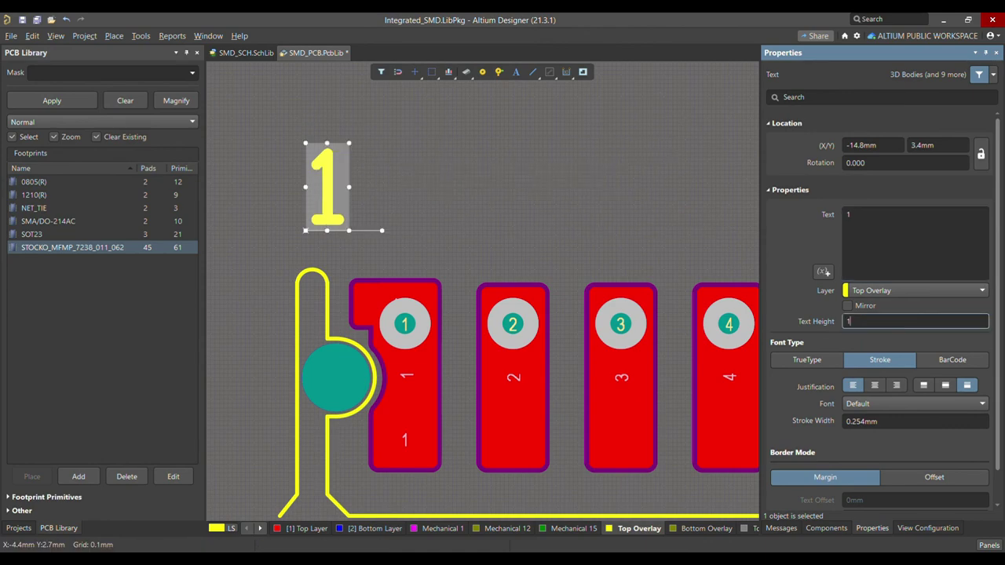
{"action": "key", "text": "Return"}
{"action": "left_click", "coordinate": [885, 422]}
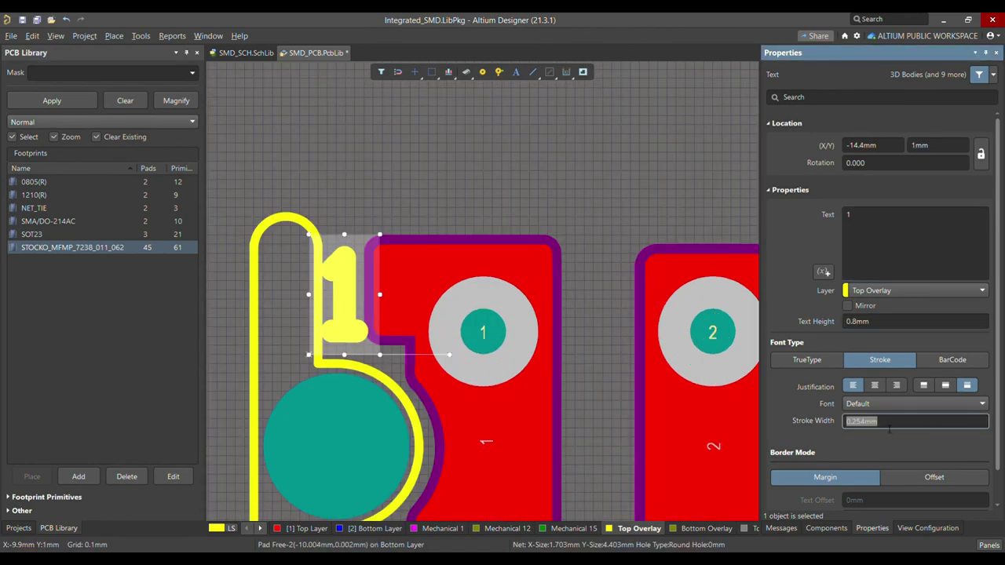
{"action": "type", "text": "0.2"}
{"action": "key", "text": "Return"}
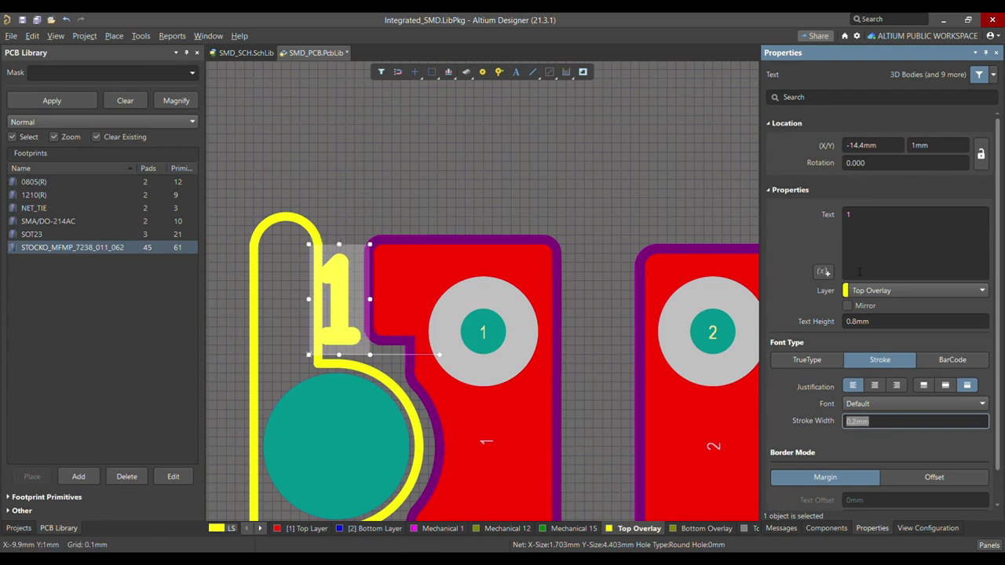
Try a text height of 1 mm on the pin-1 label and set it back to 0.8 mm.
{"action": "left_click", "coordinate": [891, 322]}
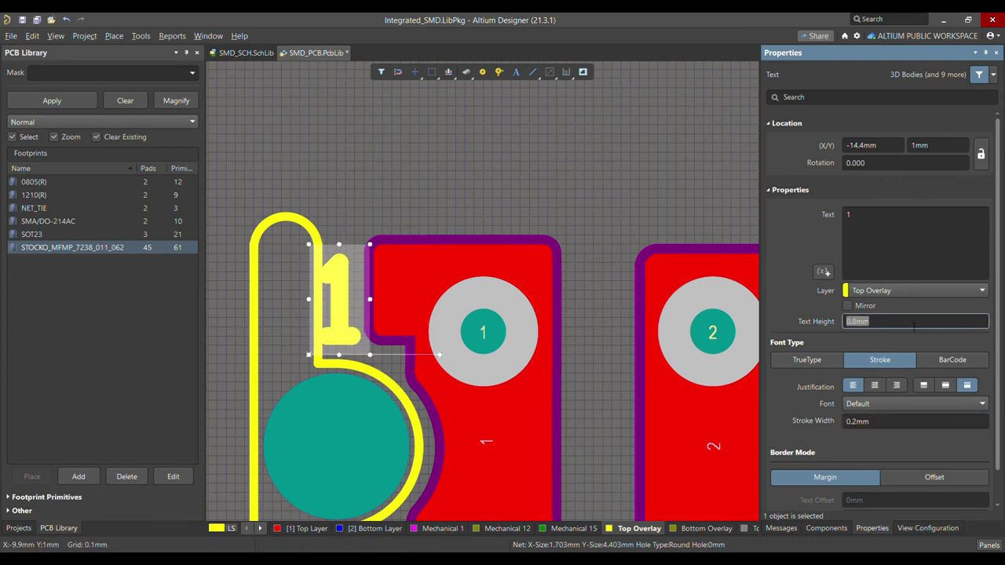
{"action": "type", "text": "1"}
{"action": "key", "text": "Return"}
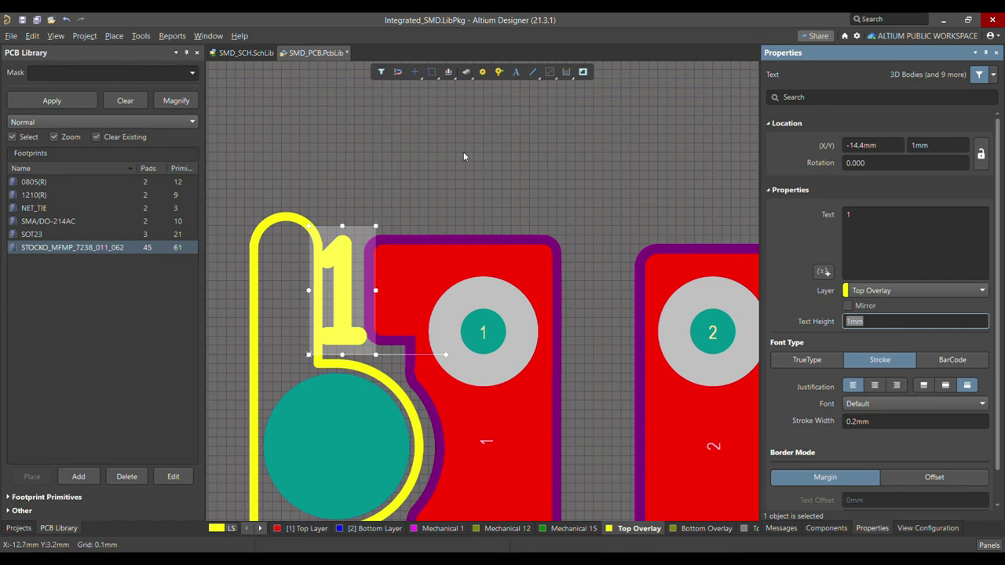
{"action": "type", "text": "0.8"}
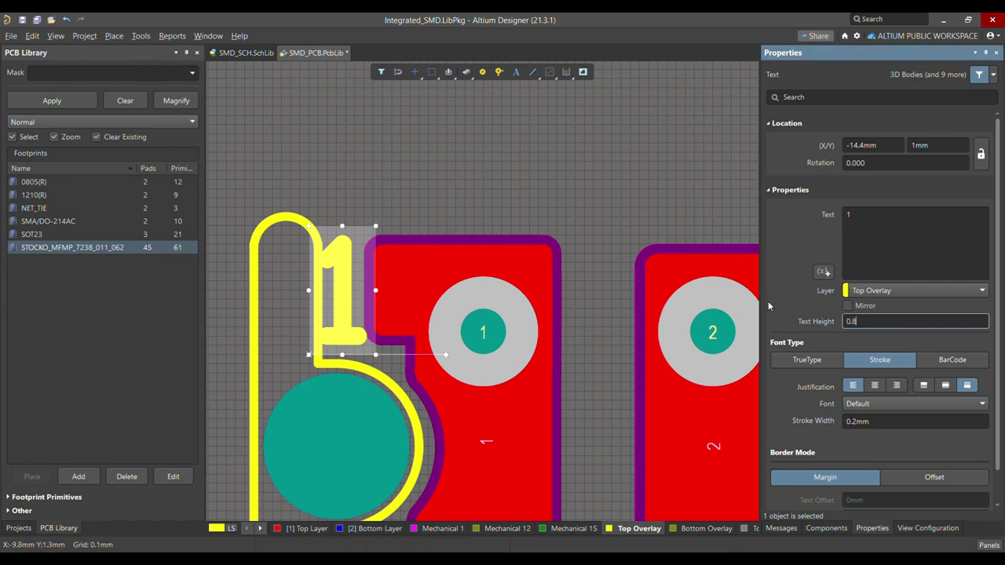
{"action": "key", "text": "Return"}
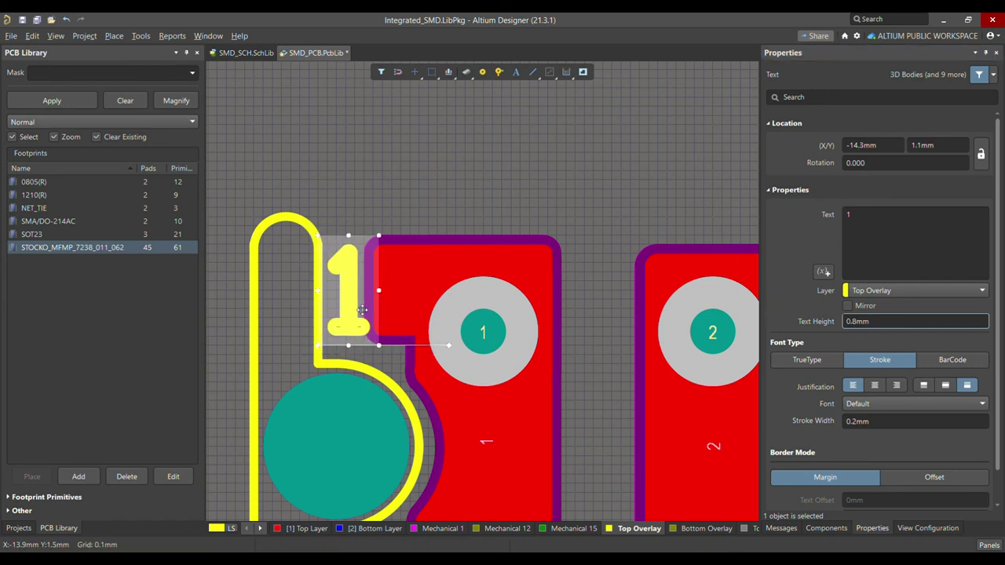
Set the snap grid to 0.025 mm, fine-position the pin-1 label above the locating hole, and save the library.
{"action": "key", "text": "ctrl+shift+g"}
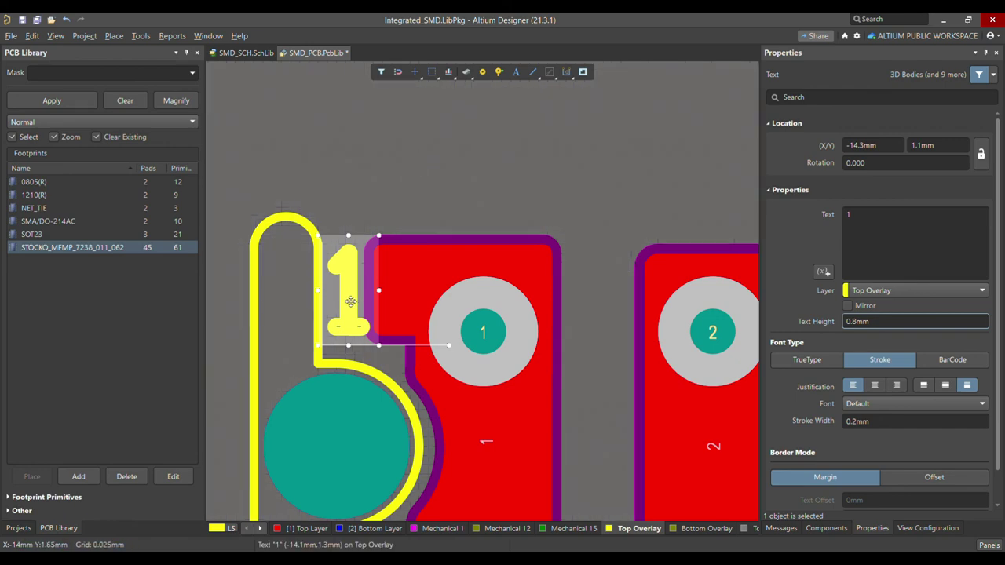
{"action": "left_click_drag", "start_coordinate": [322, 350], "coordinate": [320, 368]}
{"action": "left_click", "coordinate": [363, 166]}
{"action": "scroll", "coordinate": [389, 228], "scroll_direction": "down", "scroll_amount": 5, "text": "ctrl"}
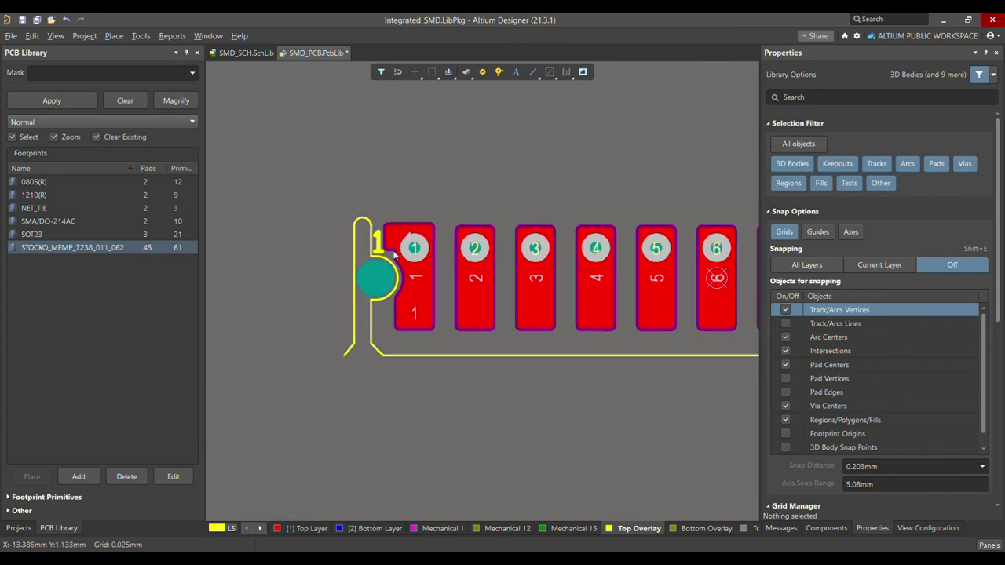
{"action": "scroll", "coordinate": [314, 289], "scroll_direction": "up", "scroll_amount": 1, "text": "ctrl"}
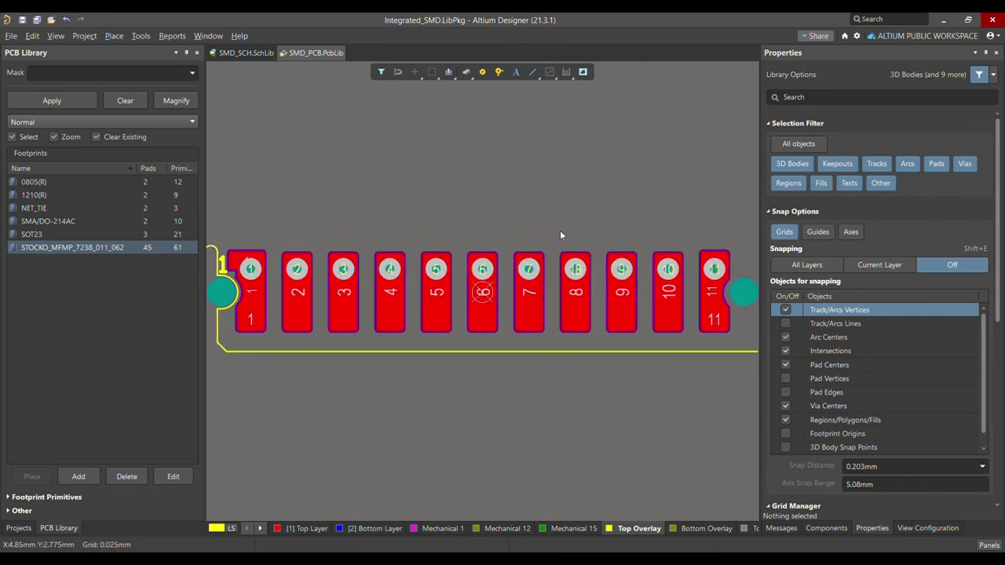
{"action": "left_click", "coordinate": [13, 530]}
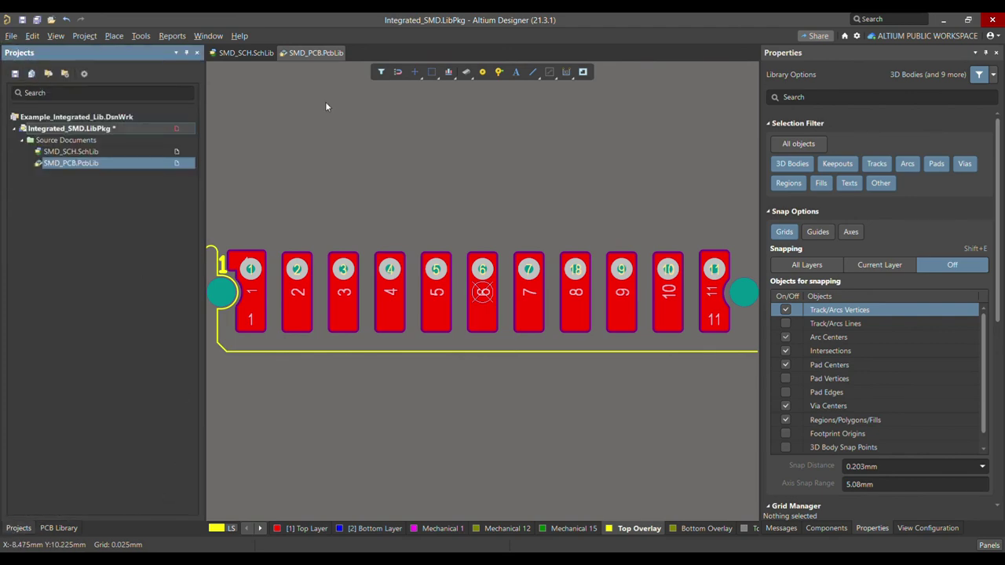
{"action": "left_click", "coordinate": [247, 53]}
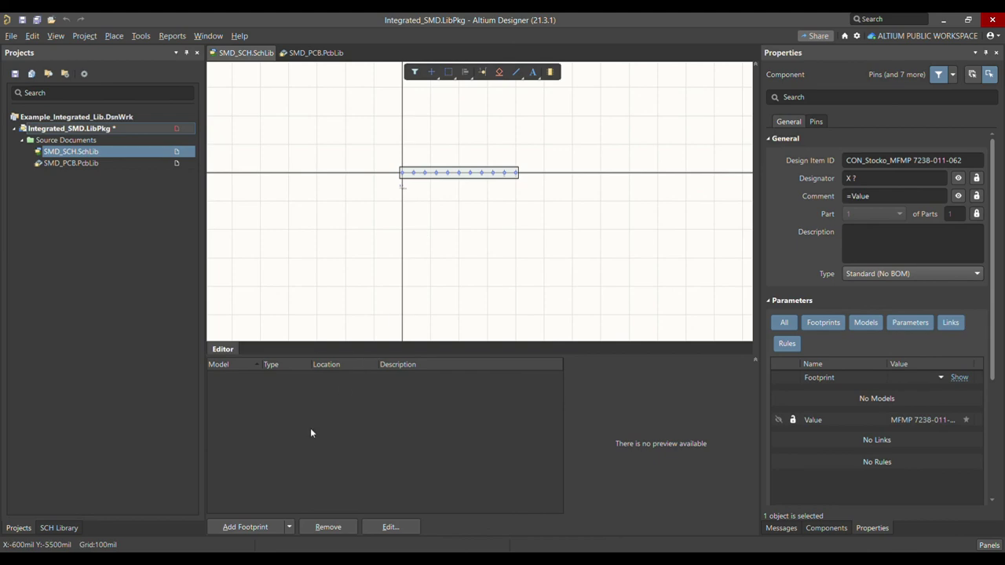
{"action": "left_click", "coordinate": [264, 533]}
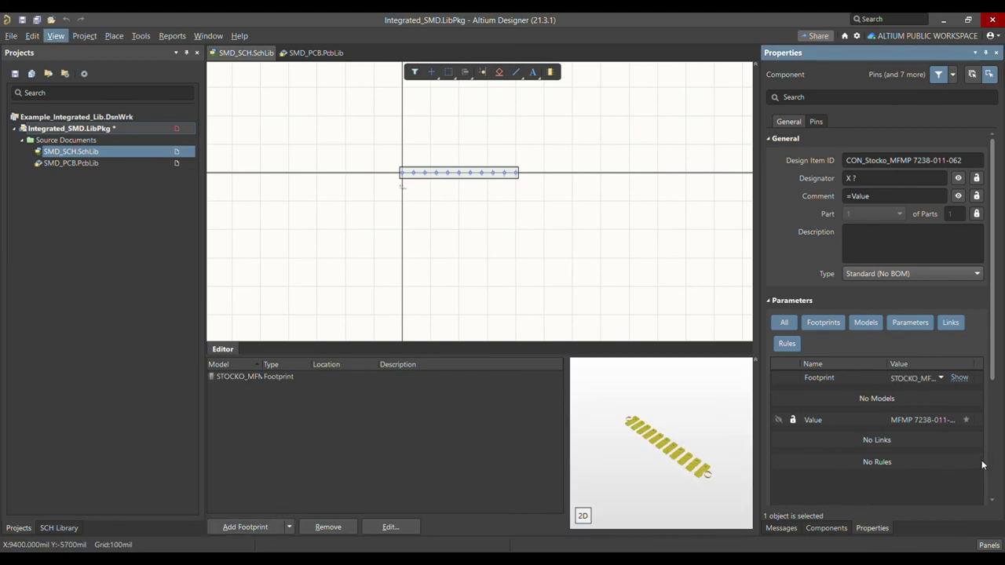
{"action": "left_click", "coordinate": [782, 527]}
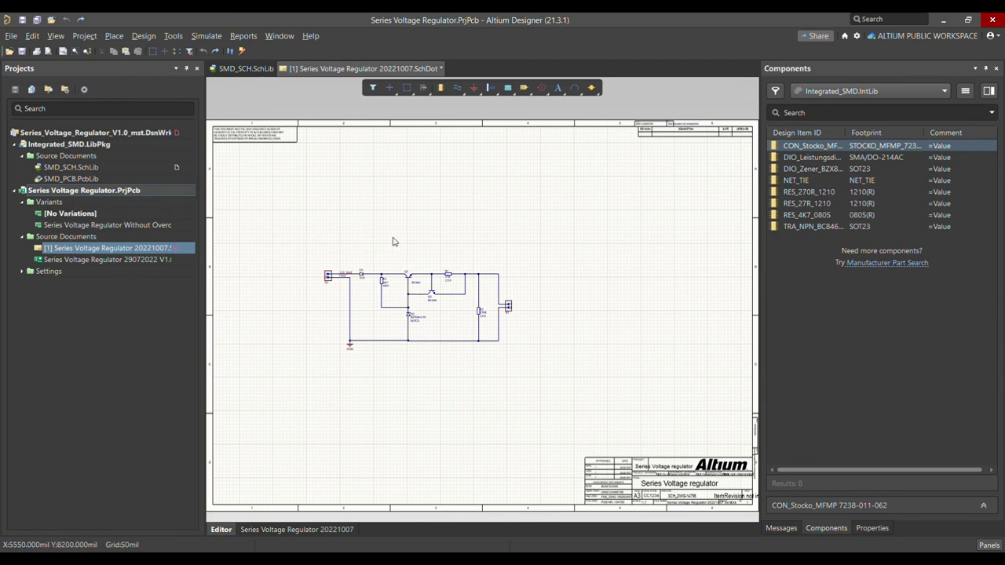
{"action": "scroll", "coordinate": [392, 232], "scroll_direction": "up", "scroll_amount": 3, "text": "ctrl"}
{"action": "scroll", "coordinate": [392, 233], "scroll_direction": "down", "scroll_amount": 2, "text": "ctrl"}
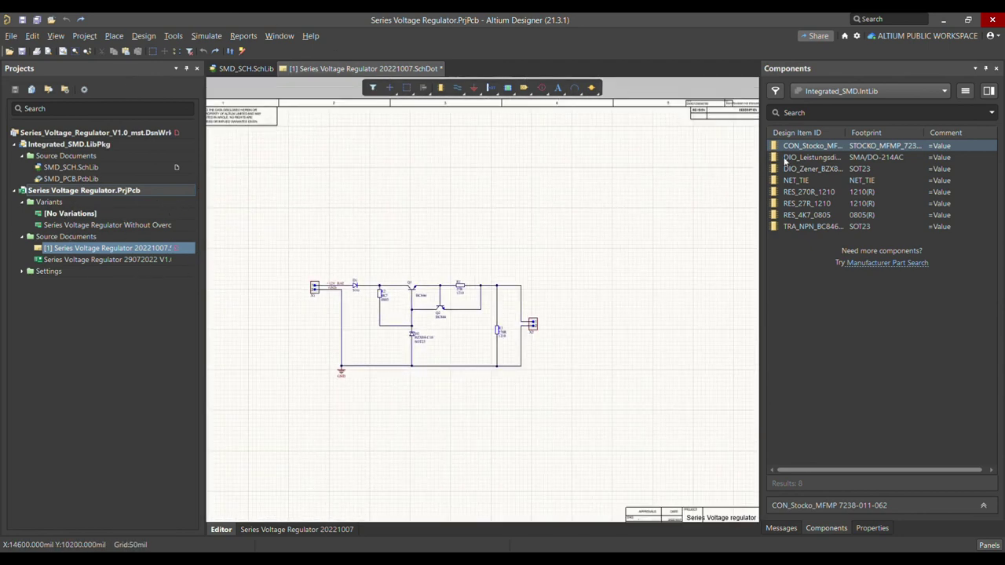
{"action": "left_click_drag", "start_coordinate": [814, 149], "coordinate": [271, 240]}
{"action": "key", "text": "space"}
{"action": "key", "text": "space"}
{"action": "key", "text": "space"}
{"action": "left_click", "coordinate": [287, 240]}
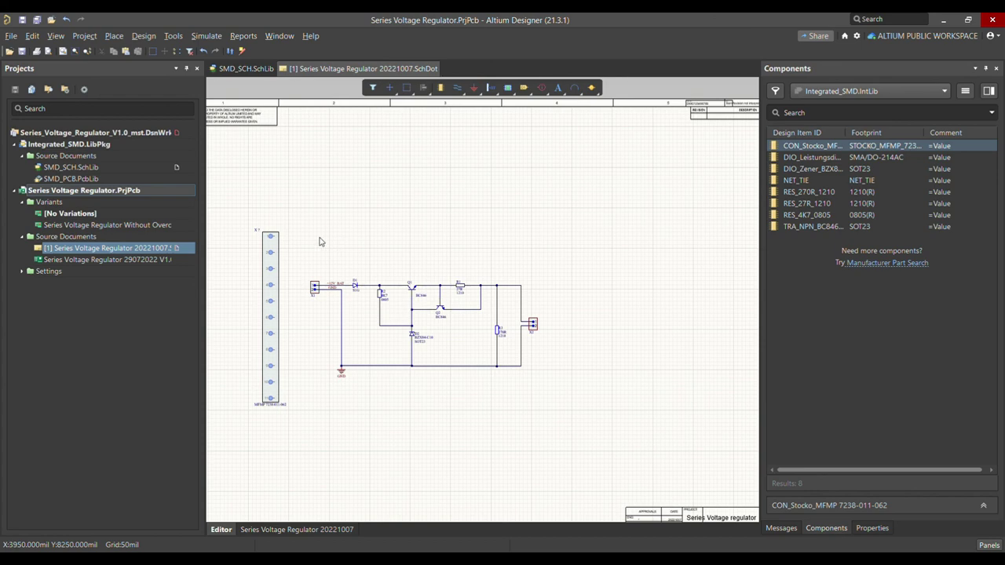
Open the Series Voltage Regulator 29072022 V1.0 board and place the 11-pin connector vertically on the board's left edge between the mounting holes.
{"action": "scroll", "coordinate": [251, 208], "scroll_direction": "up", "scroll_amount": 2, "text": "ctrl"}
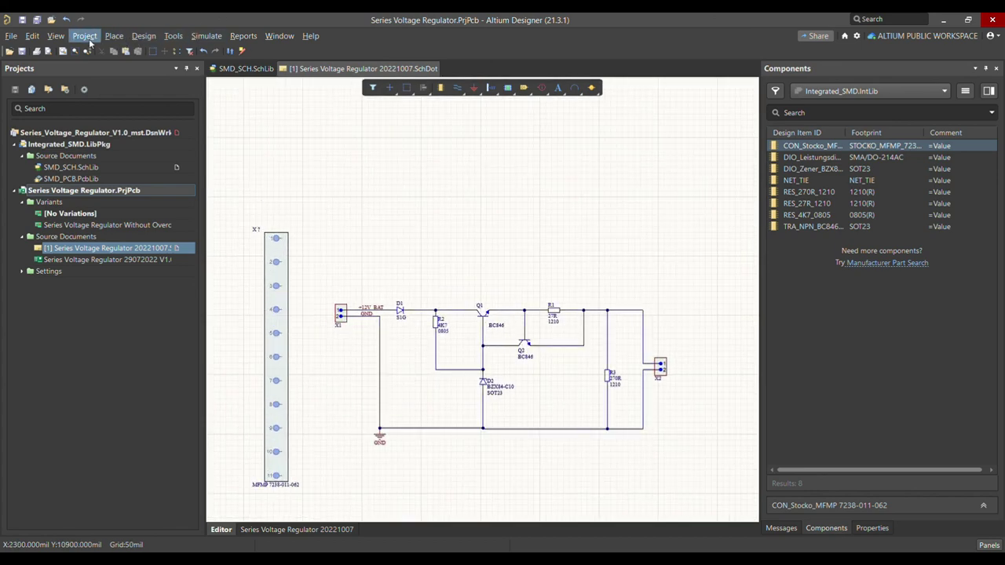
{"action": "double_click", "coordinate": [102, 259]}
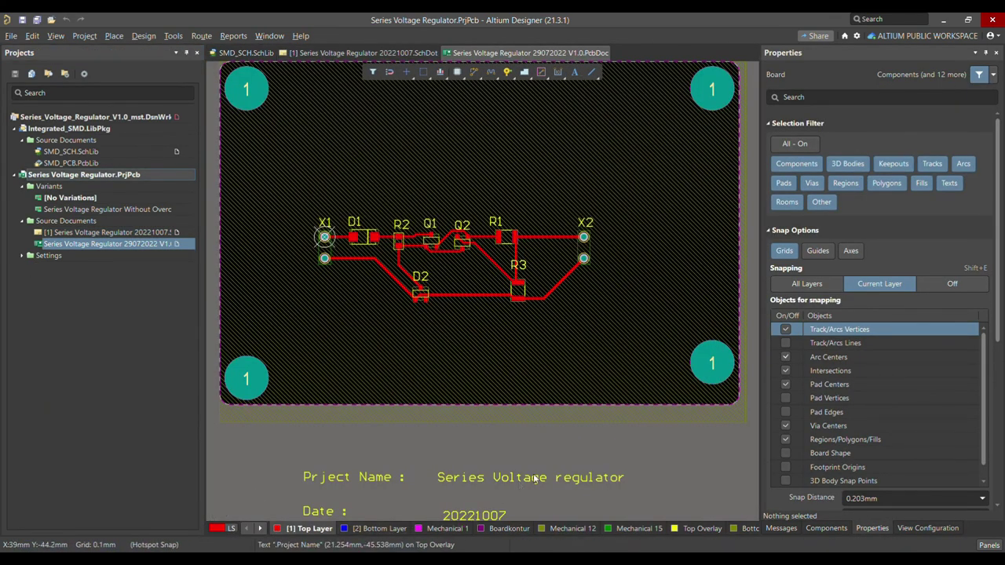
{"action": "key", "text": "ctrl+v"}
{"action": "scroll", "coordinate": [677, 380], "scroll_direction": "down", "scroll_amount": 2, "text": "ctrl"}
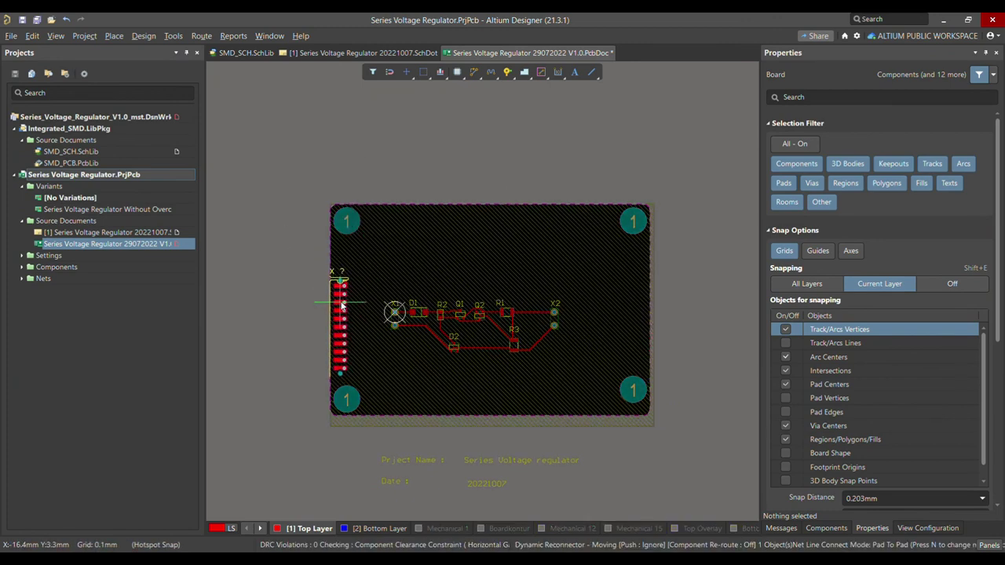
{"action": "scroll", "coordinate": [343, 304], "scroll_direction": "up", "scroll_amount": 3, "text": "ctrl"}
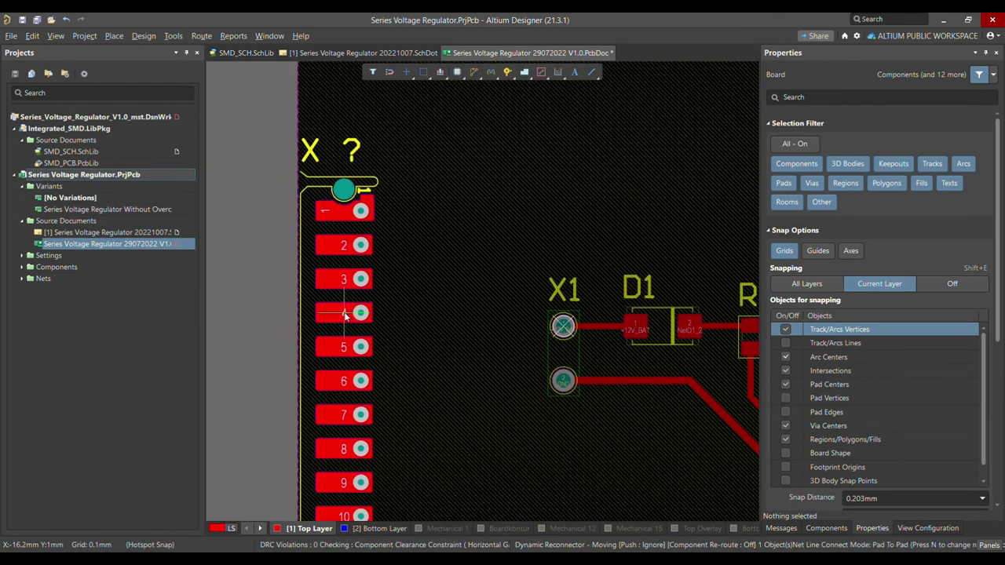
{"action": "left_click", "coordinate": [344, 314]}
{"action": "scroll", "coordinate": [385, 263], "scroll_direction": "down", "scroll_amount": 3, "text": "ctrl"}
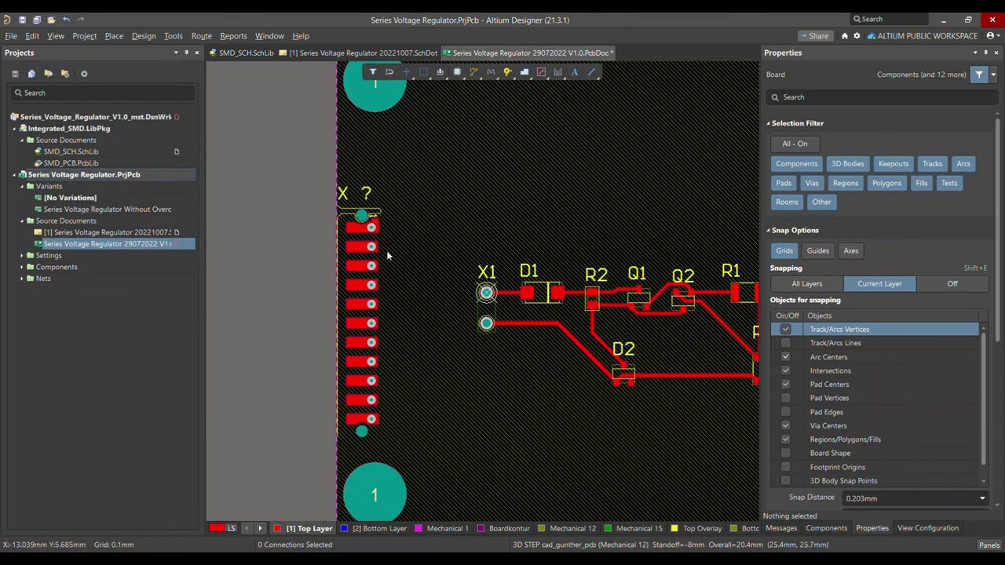
Examine the connector footprint in the 3D view, both on the board edge and moved beside the board.
{"action": "scroll", "coordinate": [385, 265], "scroll_direction": "up", "scroll_amount": 2, "text": "ctrl"}
{"action": "key", "text": "3"}
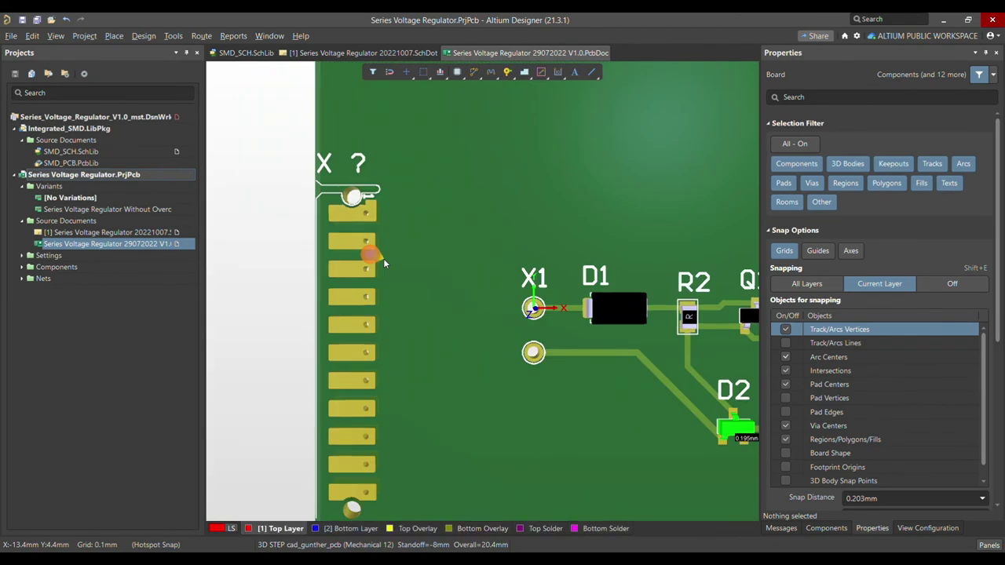
{"action": "right_click_drag", "start_coordinate": [369, 312], "coordinate": [737, 351], "text": "shift"}
{"action": "key", "text": "0"}
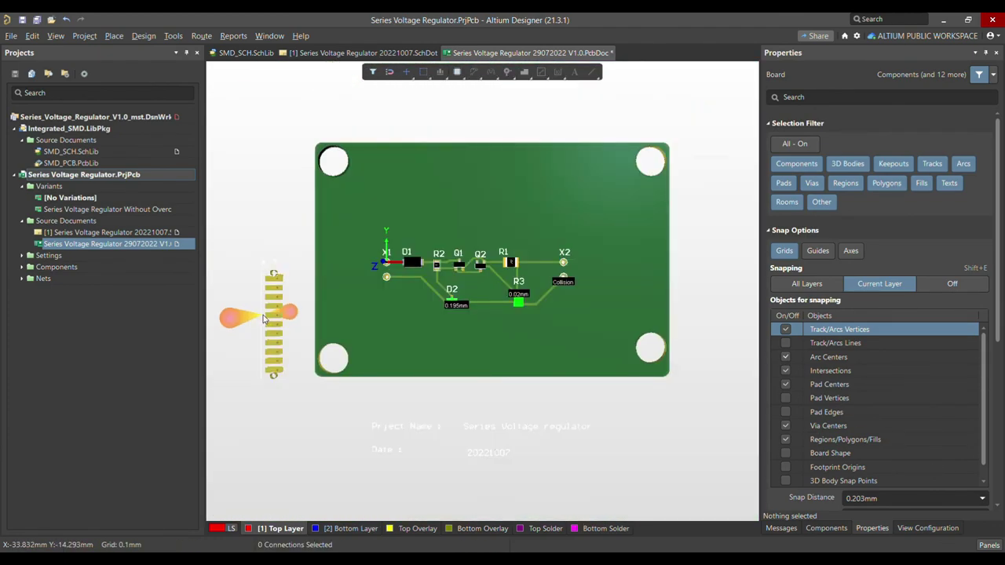
{"action": "scroll", "coordinate": [274, 324], "scroll_direction": "up", "scroll_amount": 2, "text": "ctrl"}
{"action": "right_click_drag", "start_coordinate": [274, 324], "coordinate": [291, 281], "text": "shift"}
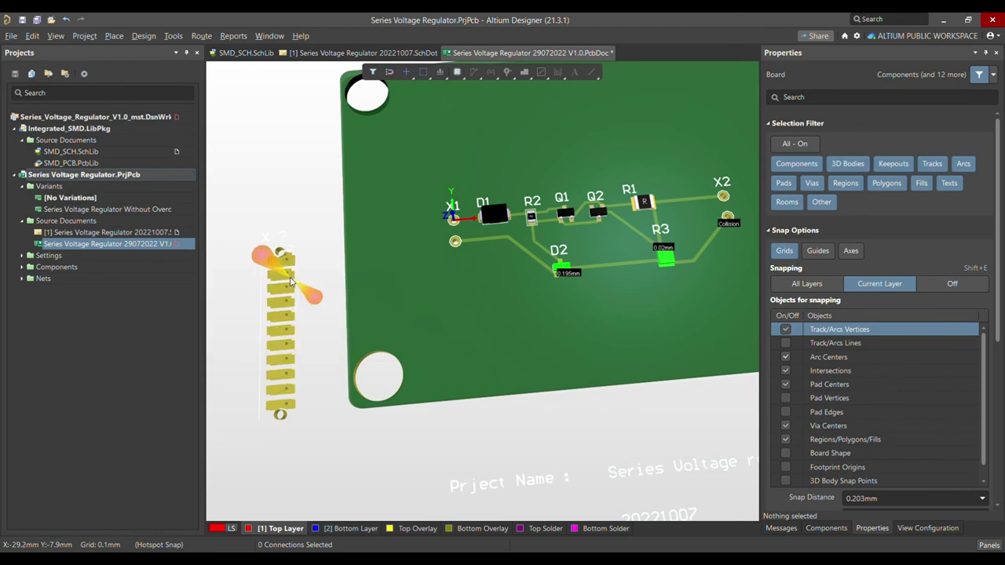
{"action": "key", "text": "0"}
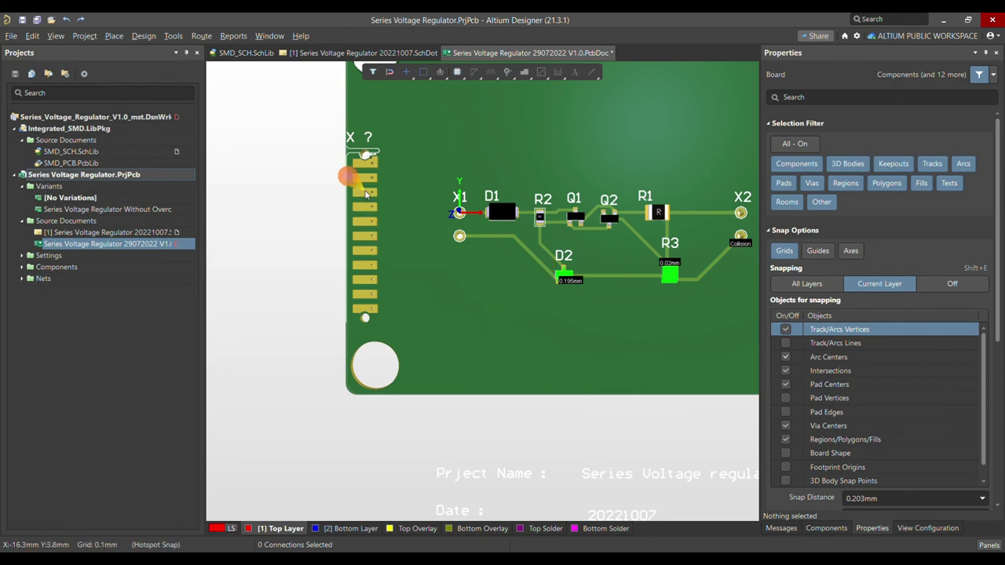
Inspect the connector's pads, holes and silkscreen on the board edge in 3D from several angles and save the board.
{"action": "scroll", "coordinate": [365, 185], "scroll_direction": "down", "scroll_amount": 3, "text": "ctrl"}
{"action": "scroll", "coordinate": [314, 228], "scroll_direction": "up", "scroll_amount": 4, "text": "ctrl"}
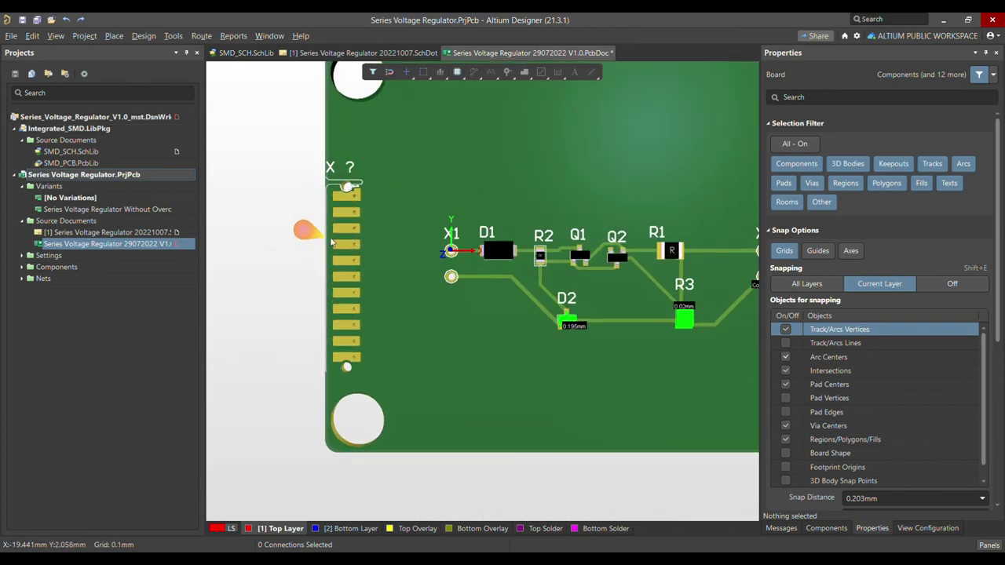
{"action": "key", "text": "3"}
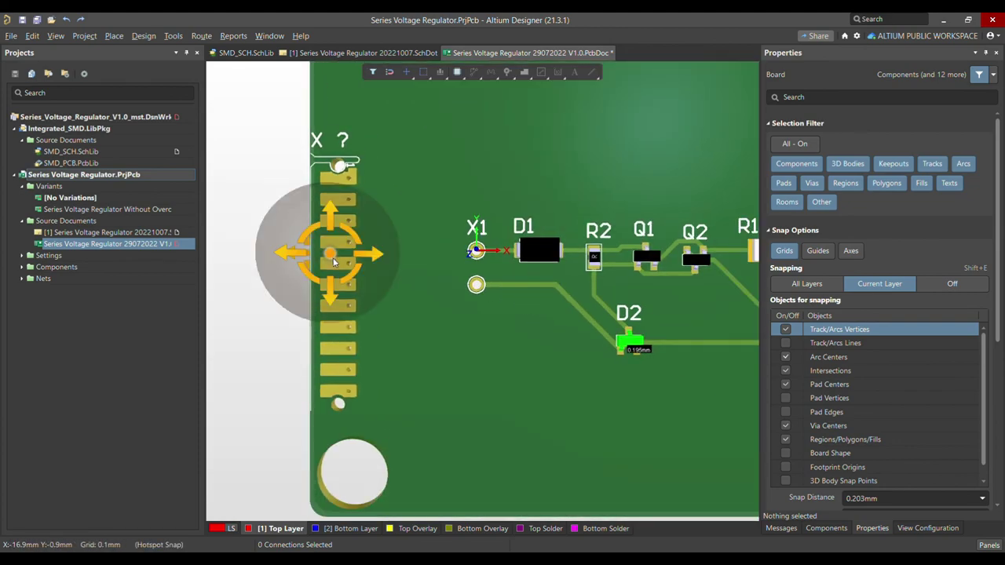
{"action": "right_click_drag", "start_coordinate": [330, 243], "coordinate": [394, 300], "text": "shift"}
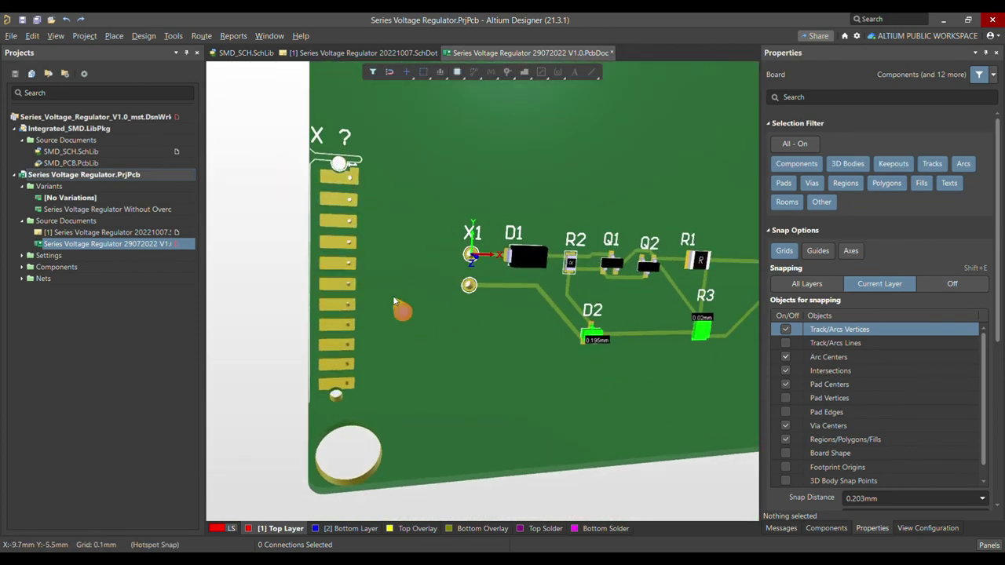
{"action": "key", "text": "0"}
{"action": "scroll", "coordinate": [400, 368], "scroll_direction": "down", "scroll_amount": 2, "text": "ctrl"}
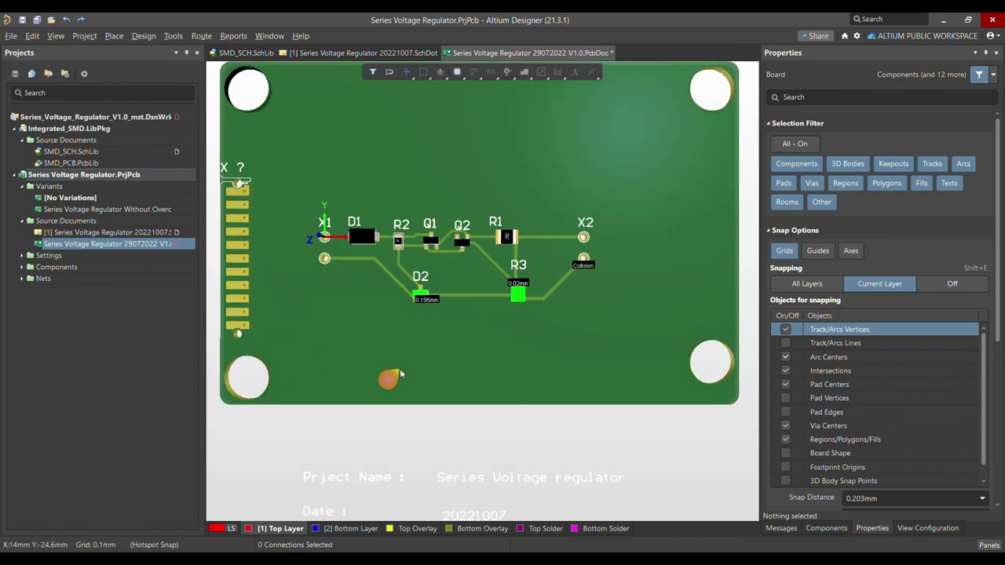
{"action": "scroll", "coordinate": [332, 161], "scroll_direction": "up", "scroll_amount": 2, "text": "ctrl"}
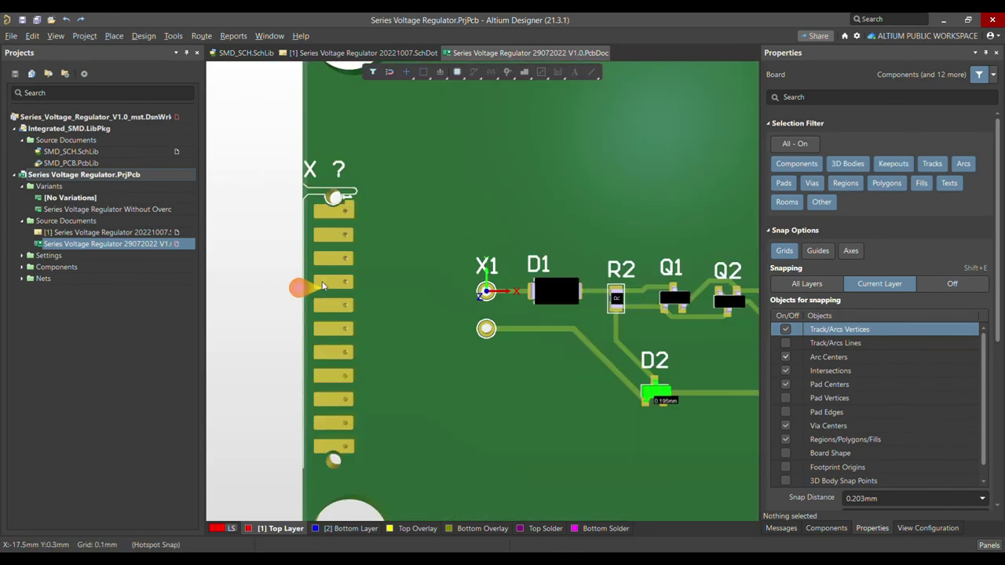
{"action": "scroll", "coordinate": [341, 355], "scroll_direction": "down", "scroll_amount": 3, "text": "ctrl"}
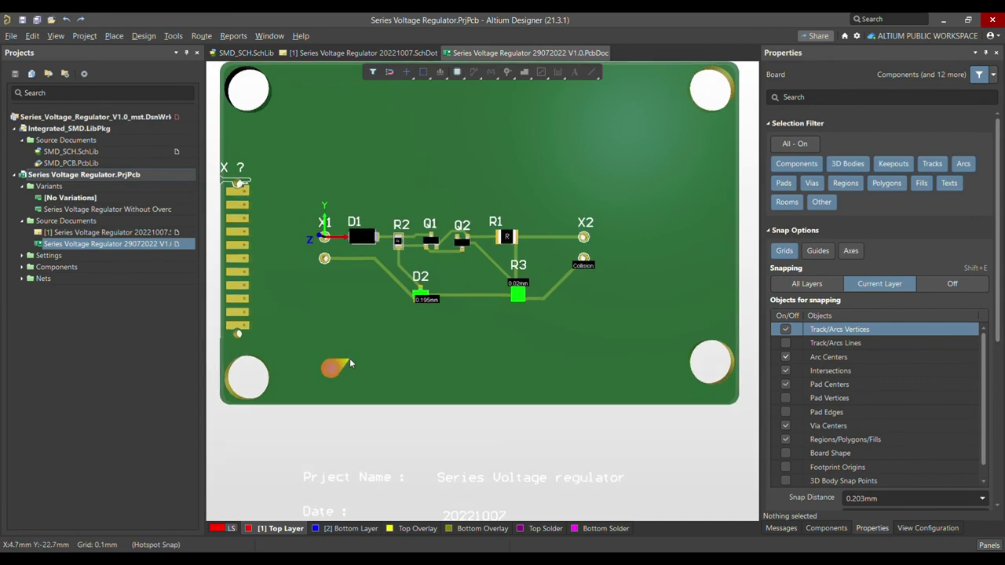